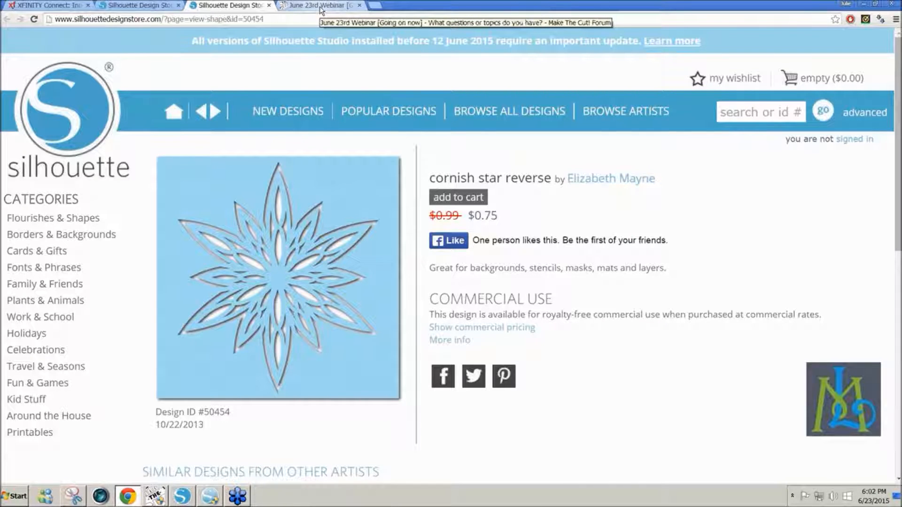
Compare the spindle flower reverse and cornish star reverse designs in the Silhouette Design Store.
click(320, 6)
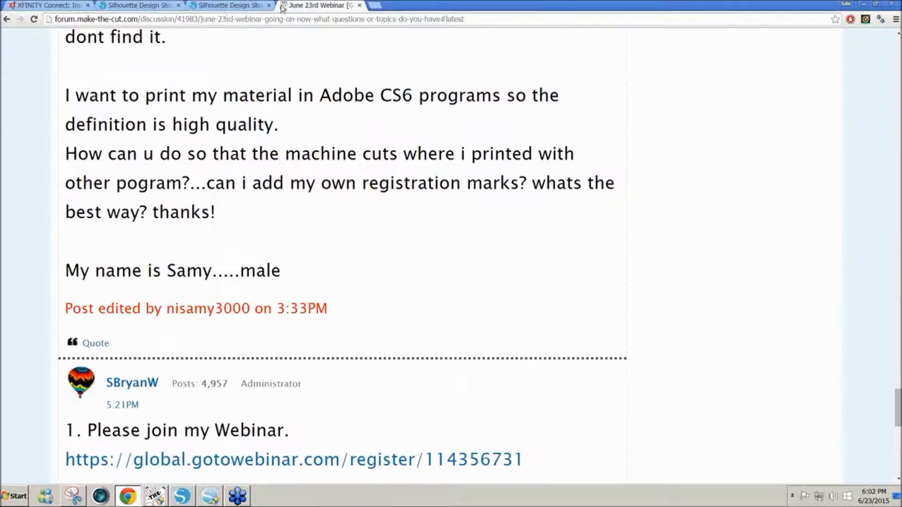
click(160, 6)
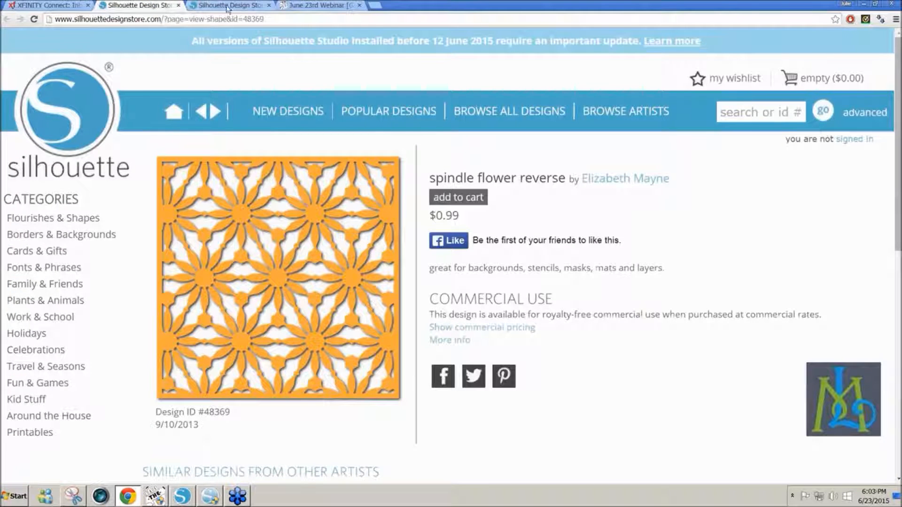
click(317, 9)
click(247, 6)
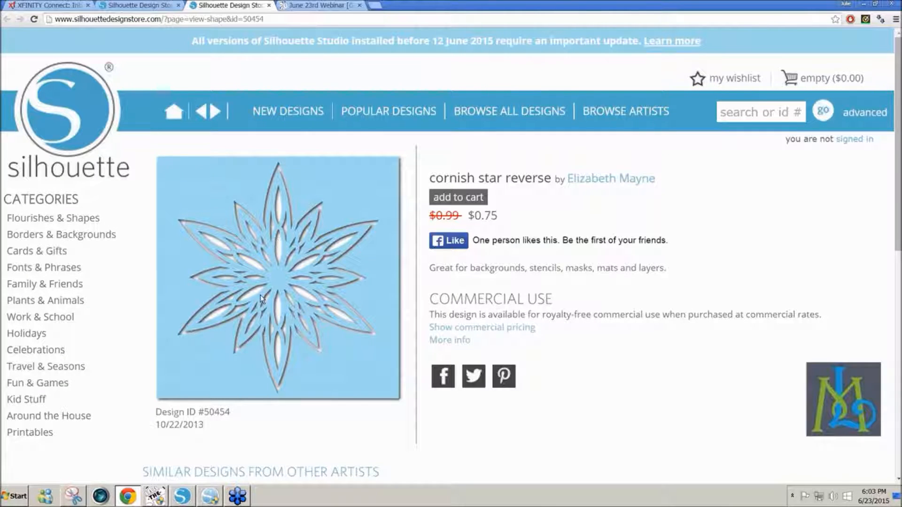
Switch to Make The Cut!, start a new project and search its gallery for "stencil".
click(158, 498)
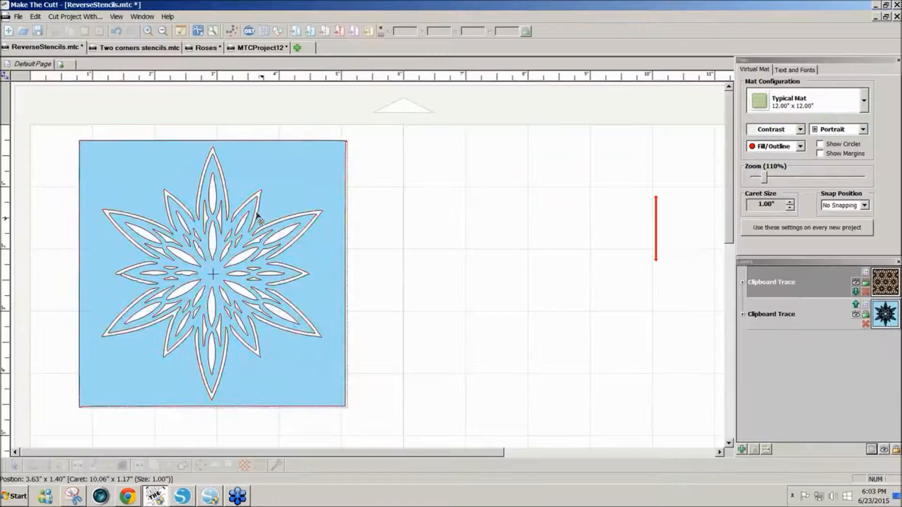
click(297, 48)
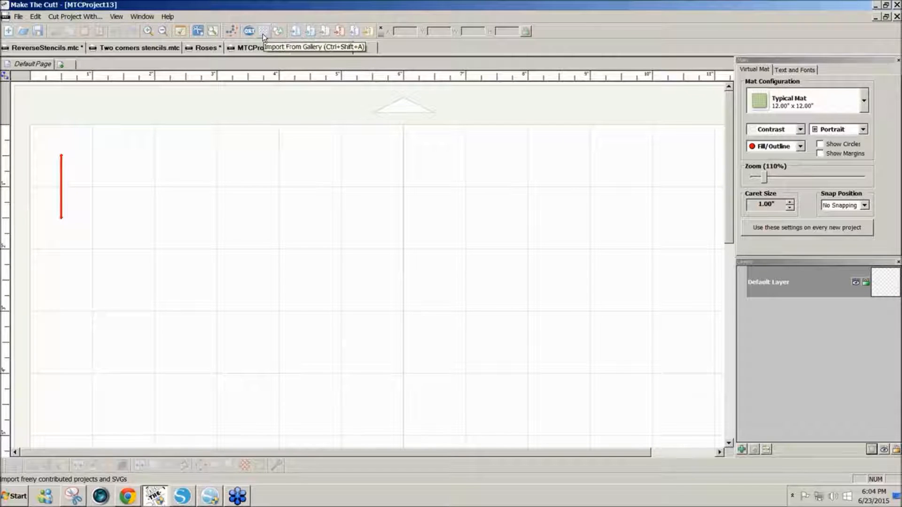
click(263, 33)
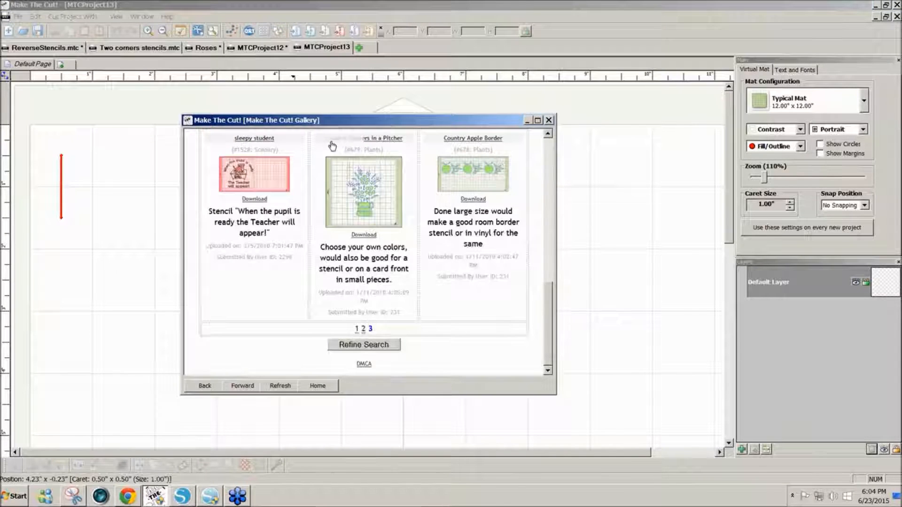
click(379, 346)
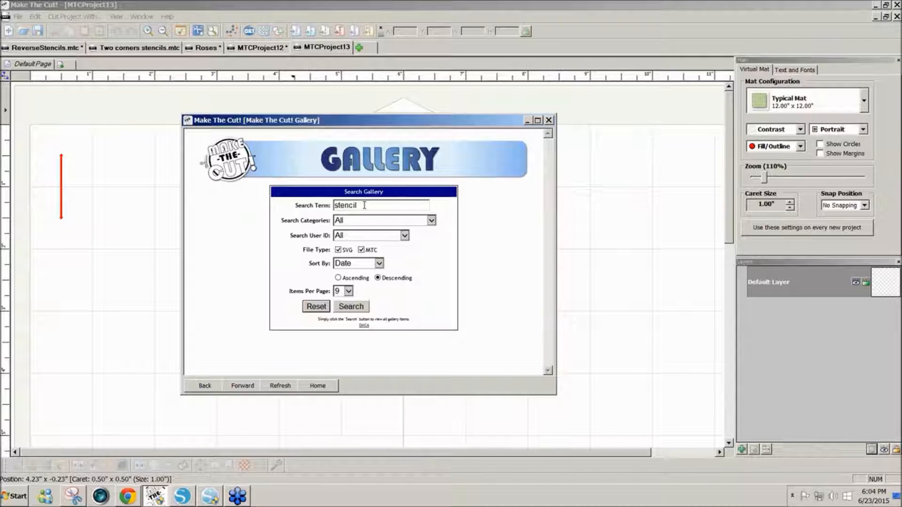
click(357, 311)
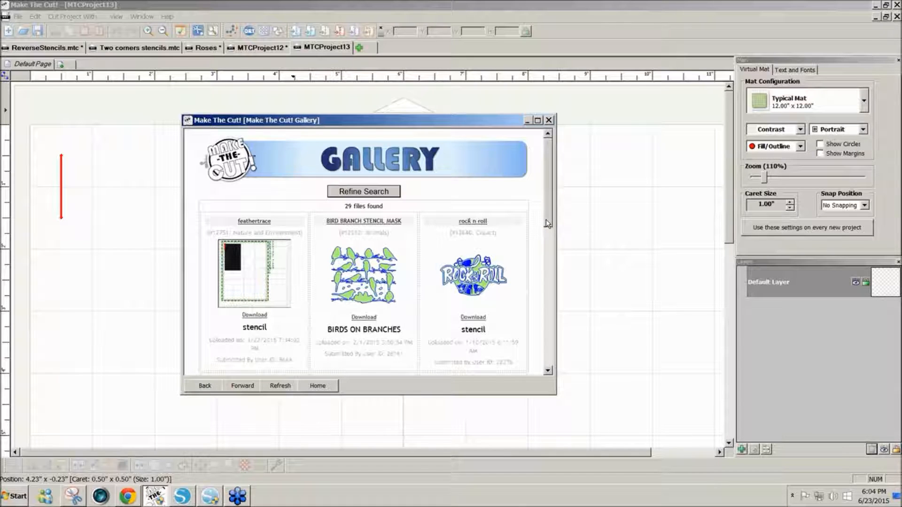
Import the Rose Border Stencil from the gallery results into the project and close the gallery.
drag(547, 225, 537, 309)
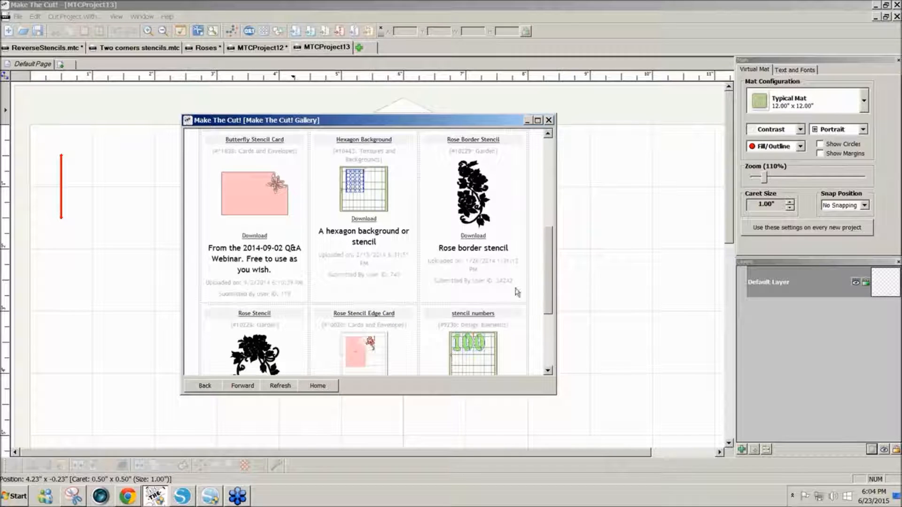
click(473, 236)
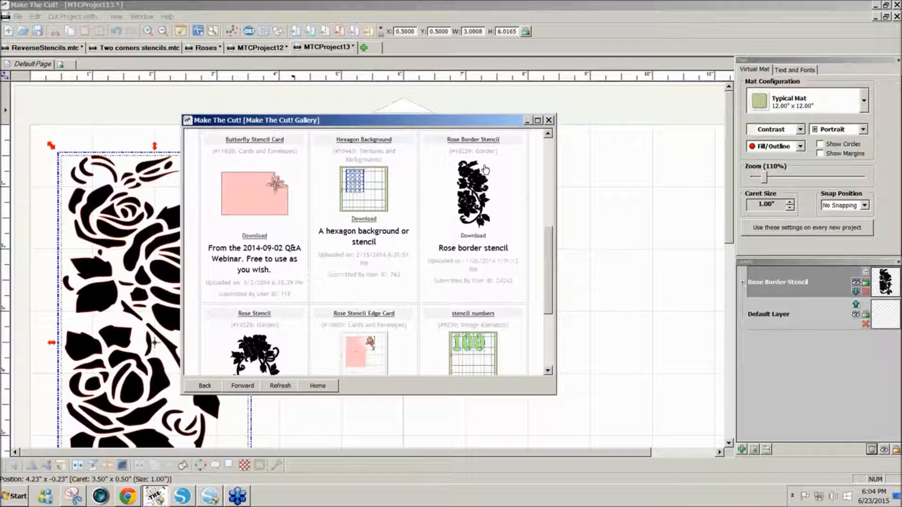
drag(479, 123, 644, 138)
click(709, 133)
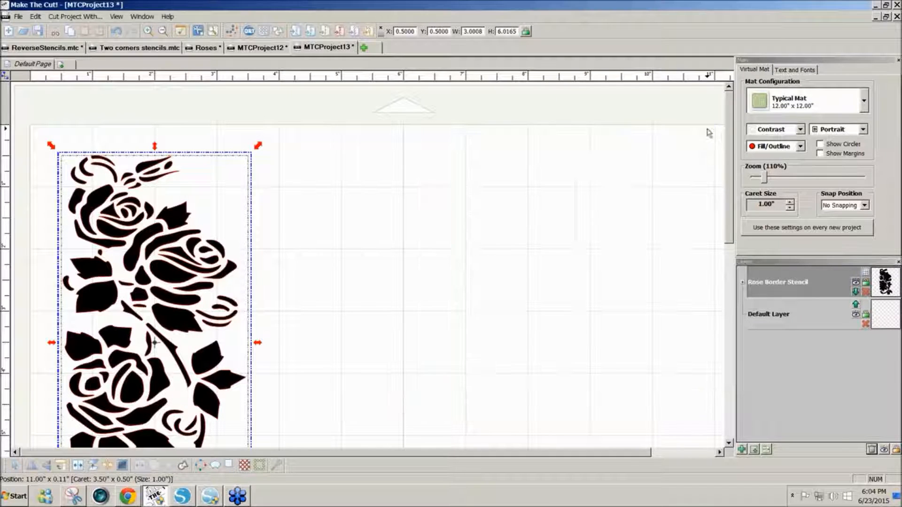
Move the rose border stencil away from the mat's corner to about X 1.51", Y 0.86".
drag(729, 137, 714, 165)
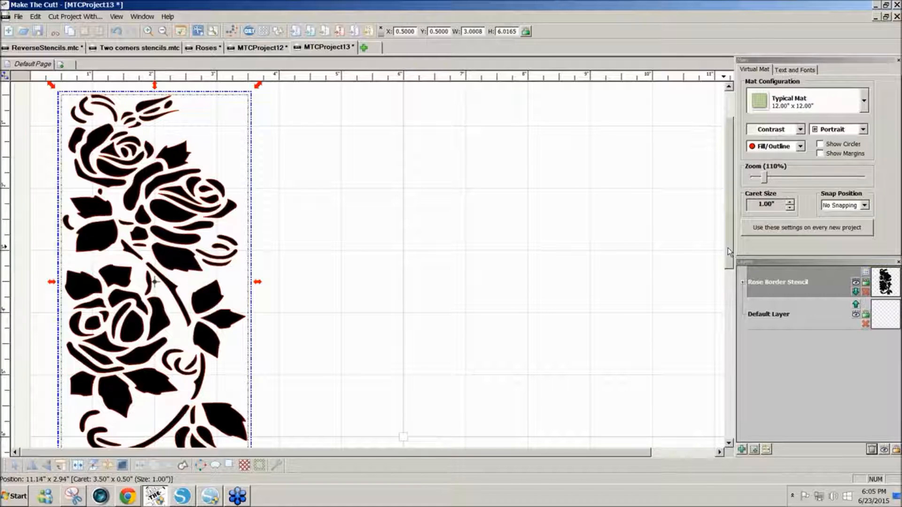
scroll(727, 247, up, 2)
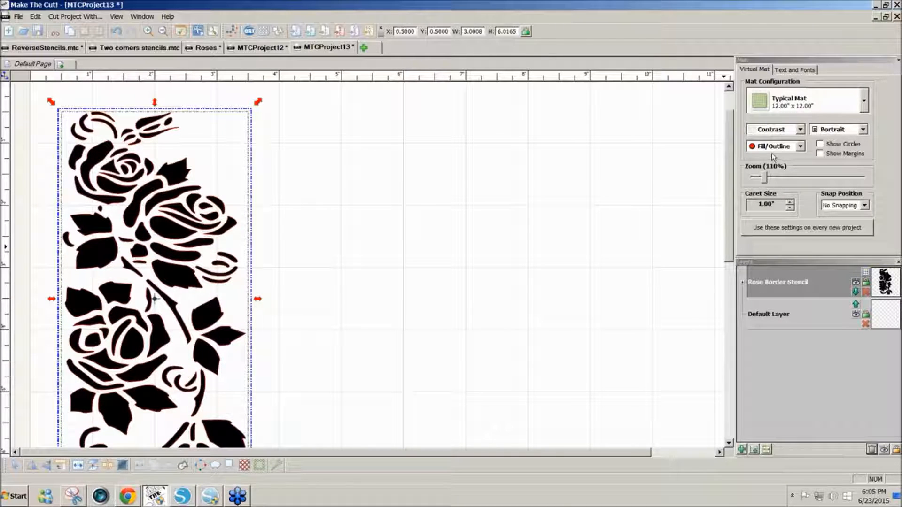
drag(765, 180, 761, 178)
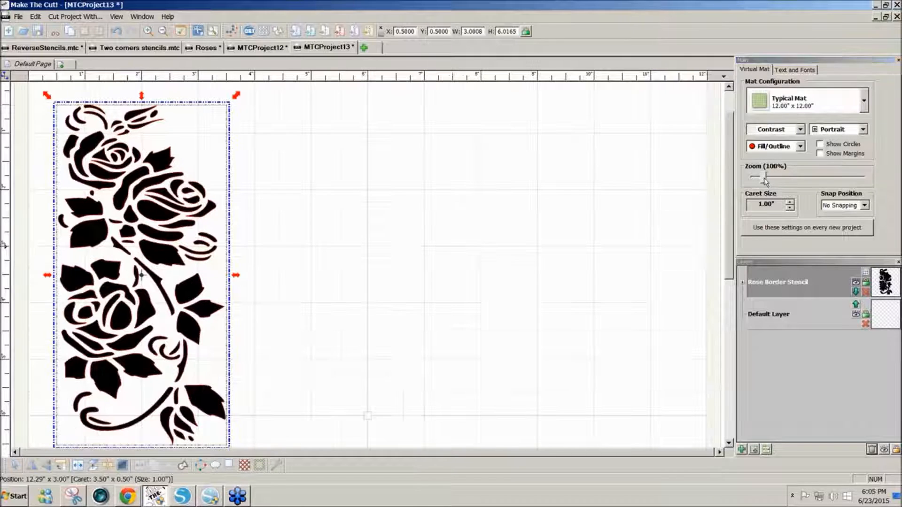
drag(164, 258, 211, 274)
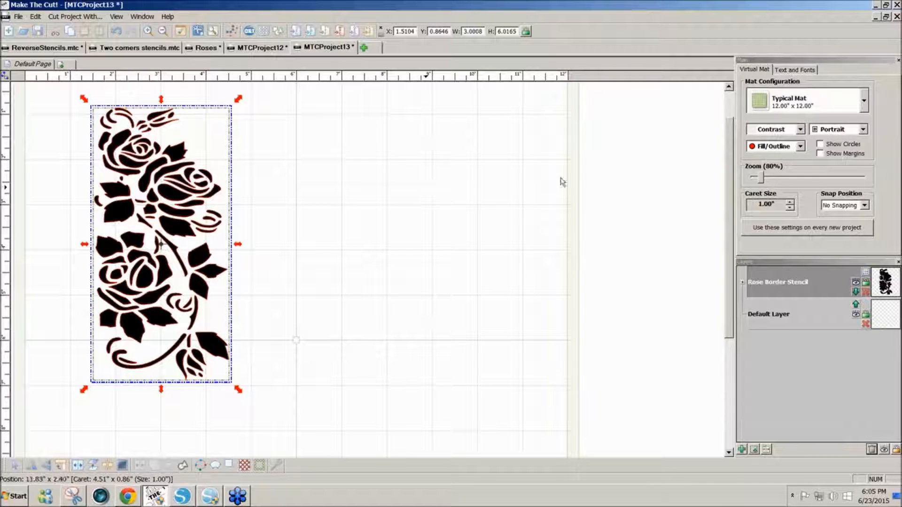
Set the virtual mat's colour to Green and deselect the rose stencil.
click(800, 129)
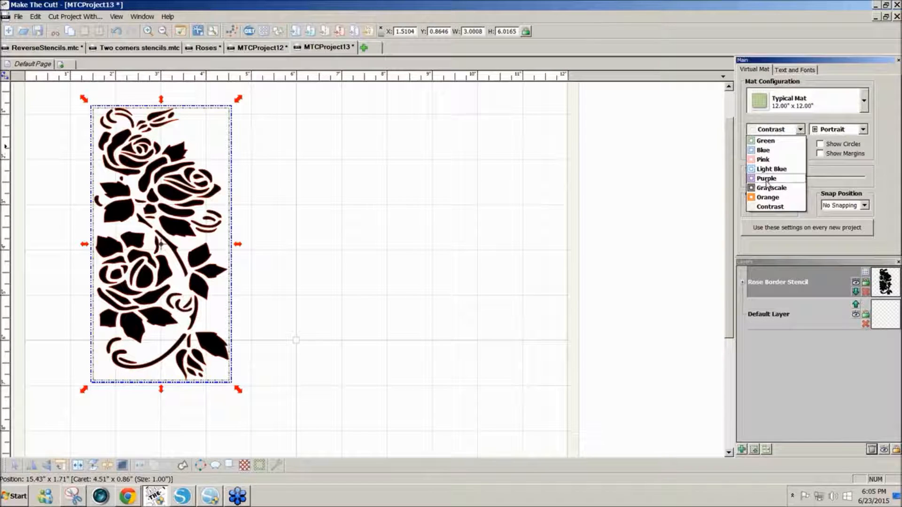
click(765, 141)
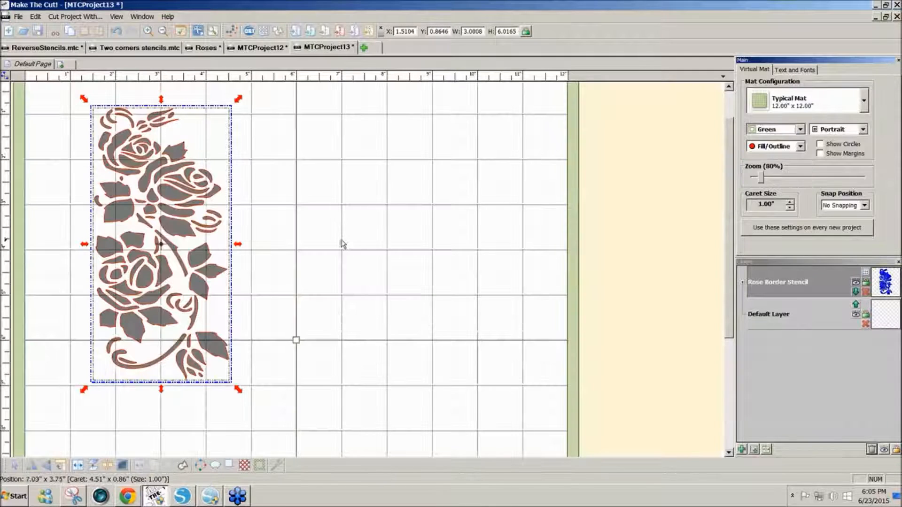
click(395, 230)
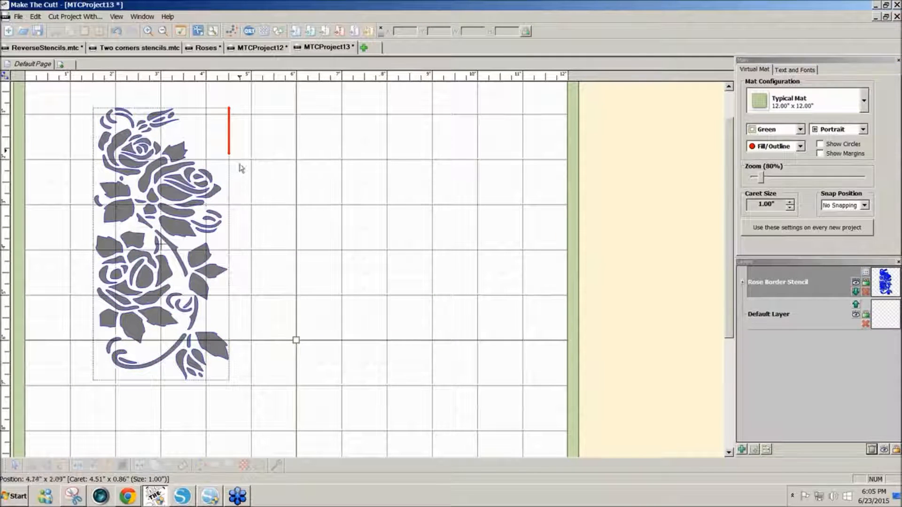
Add a Square (Polygons) basic shape beside the roses and close the shape library.
click(280, 33)
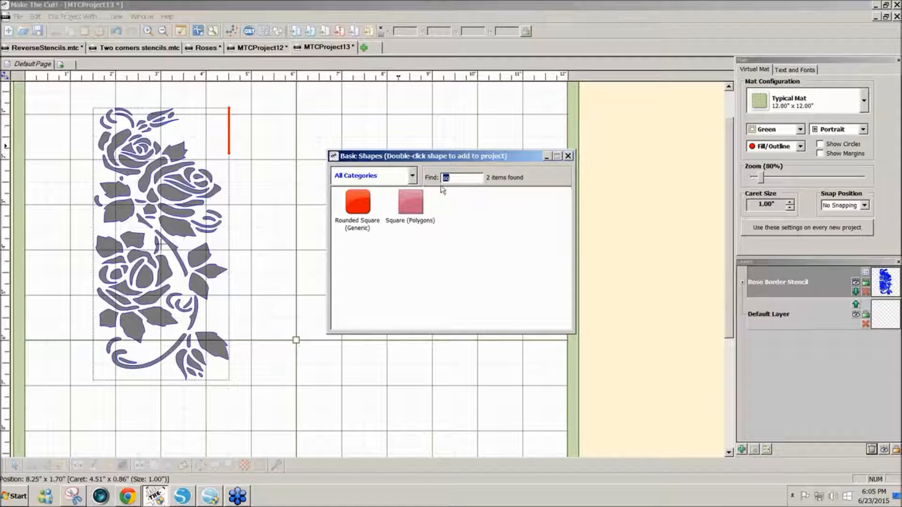
double_click(416, 206)
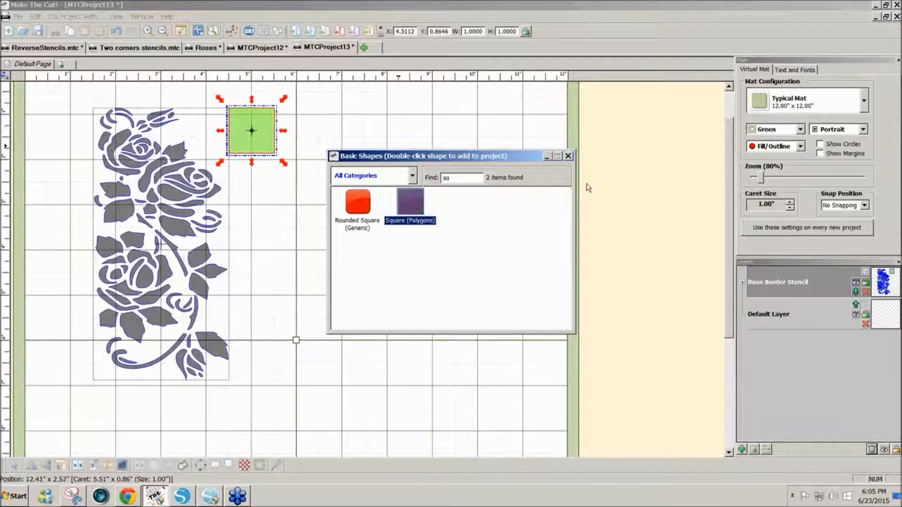
click(568, 156)
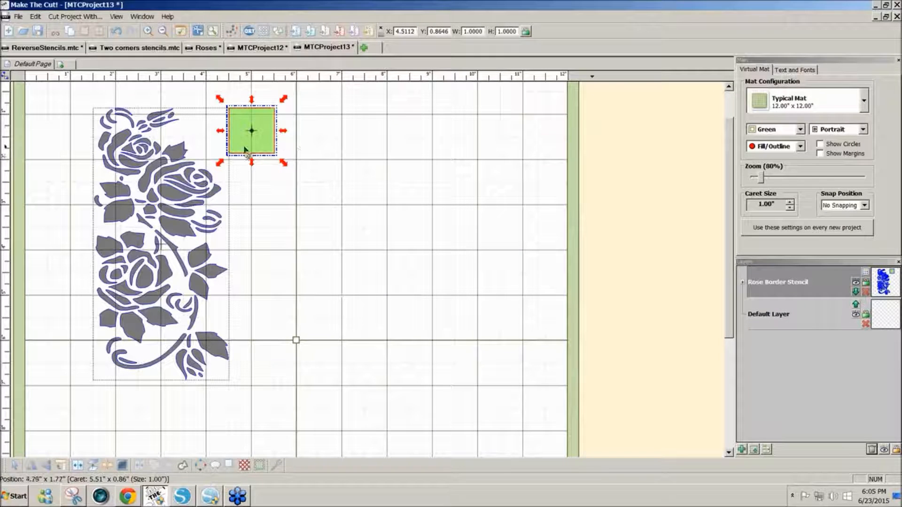
Place the square over the roses and stretch it into a backing rectangle about 3.91" wide and 6.63" high.
drag(254, 143, 248, 219)
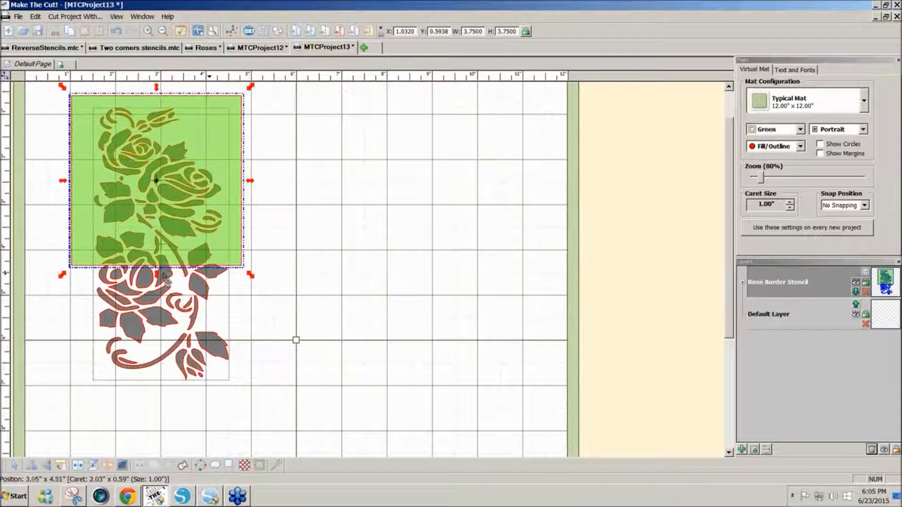
drag(157, 271, 127, 402)
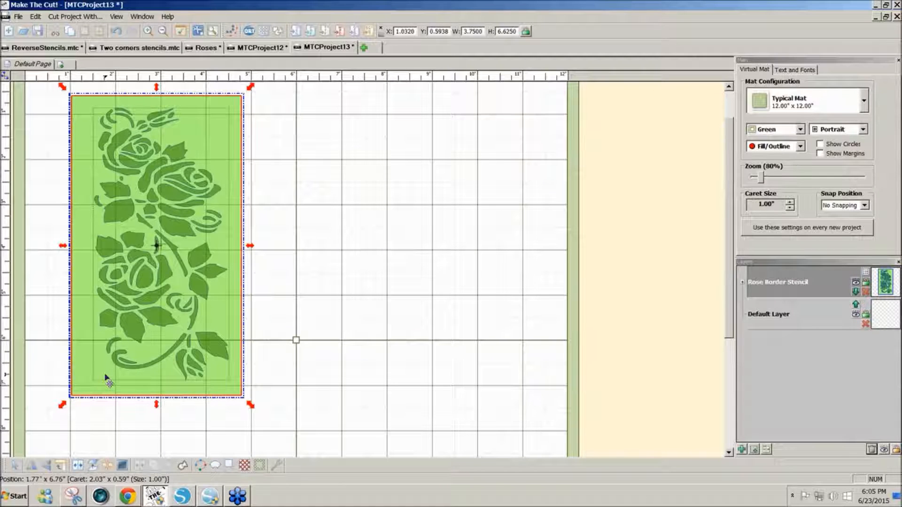
drag(250, 246, 542, 238)
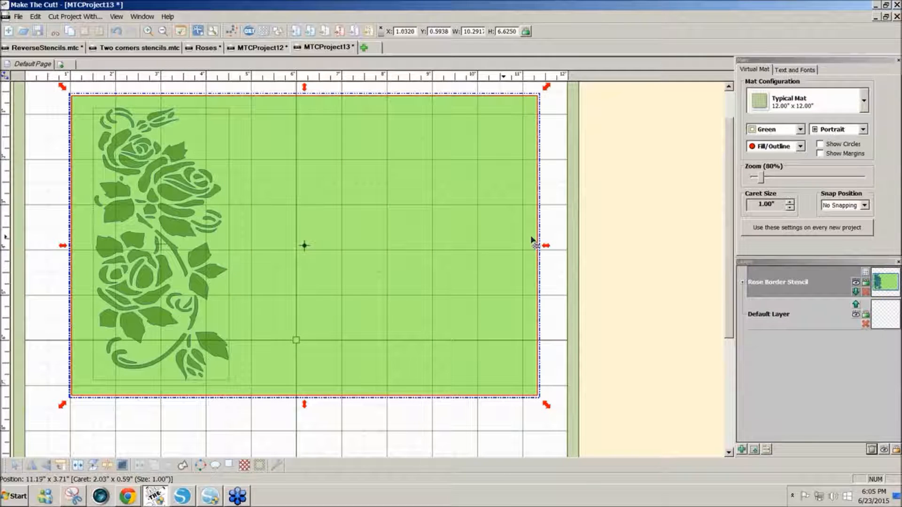
drag(546, 246, 257, 251)
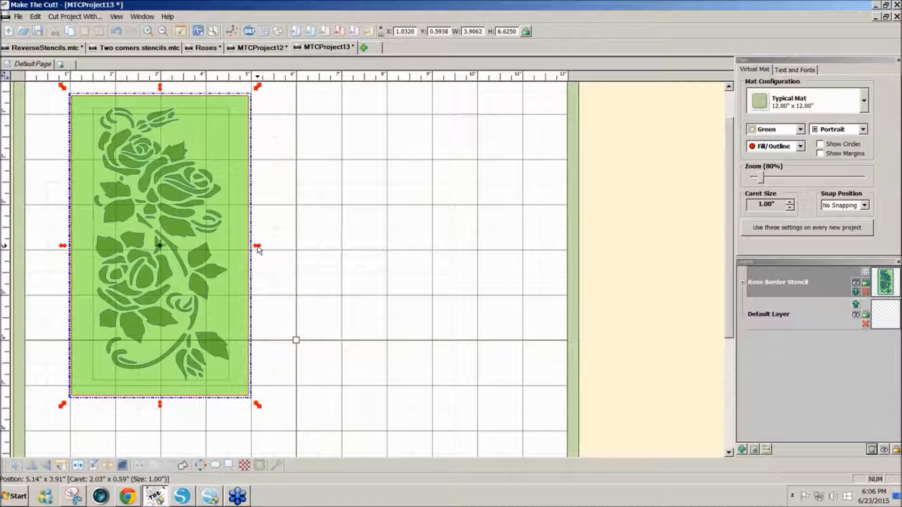
Select the roses and the rectangle, centre them on each other, join them into one stencil and deselect.
drag(313, 427, 5, 78)
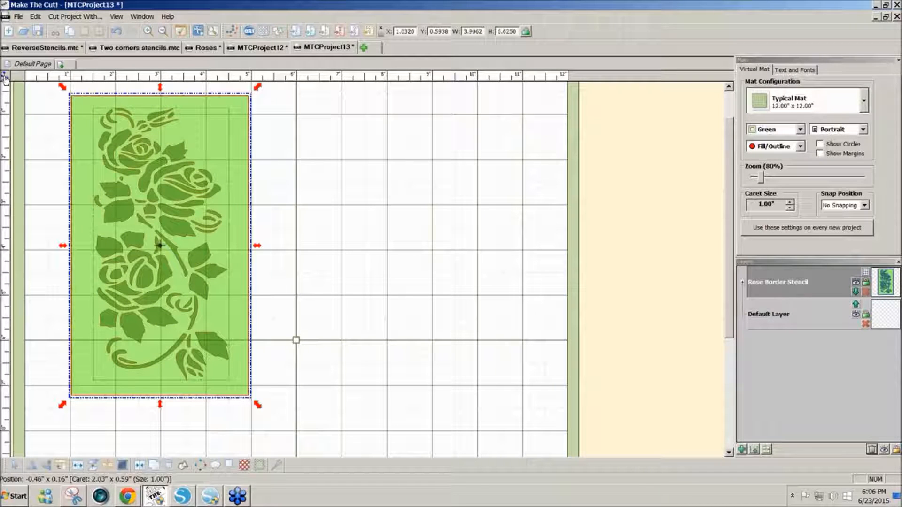
key(c)
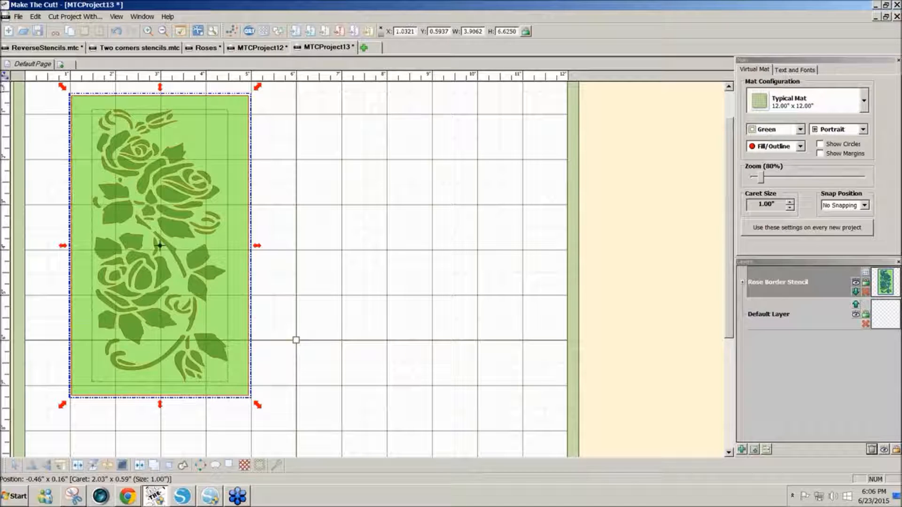
click(139, 466)
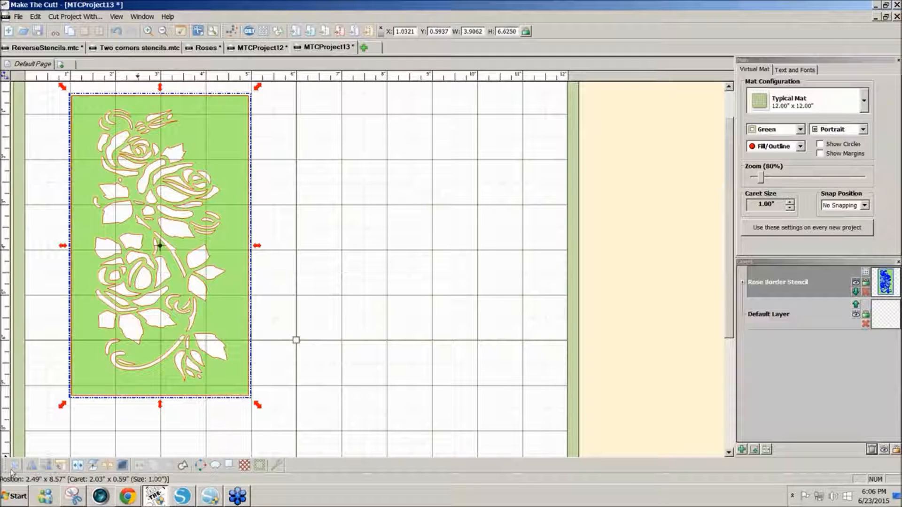
click(141, 468)
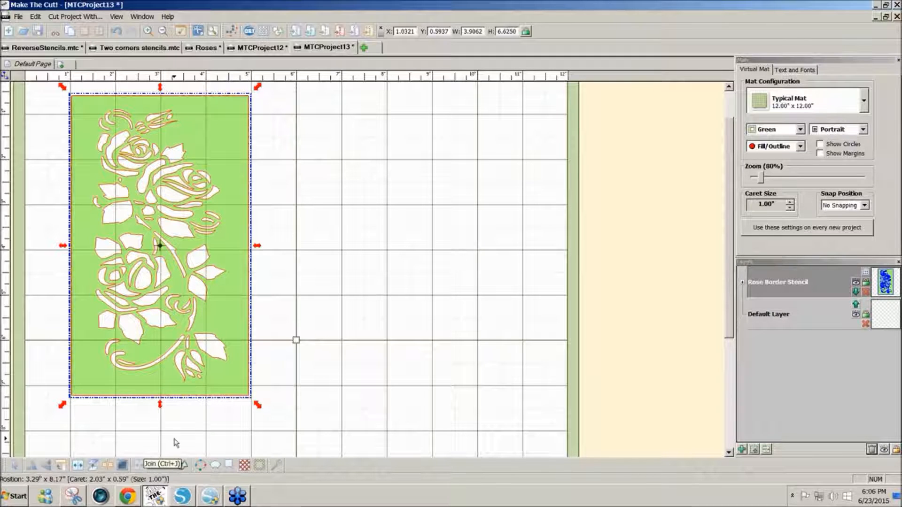
click(322, 367)
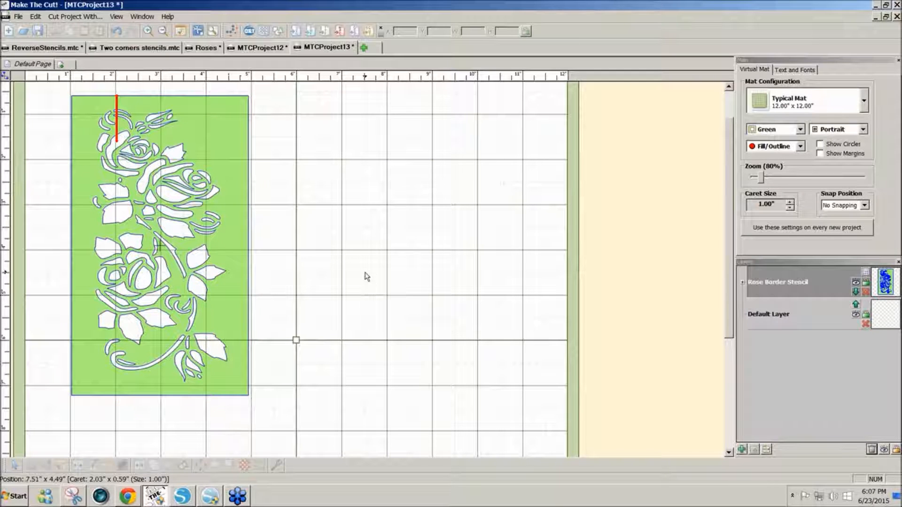
Undo the join and move the rectangle off the roses to about X 5.38", Y 0.51".
key(ctrl+a)
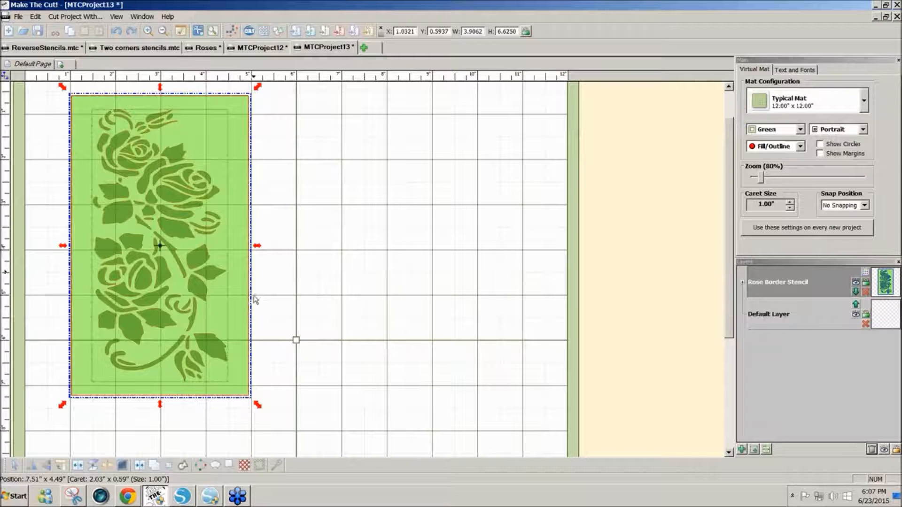
drag(244, 293, 486, 297)
click(338, 298)
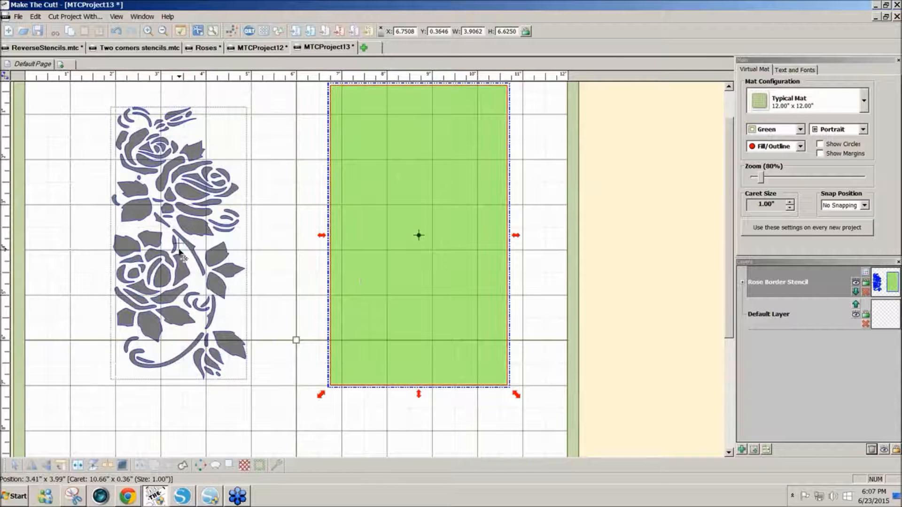
drag(386, 248, 326, 253)
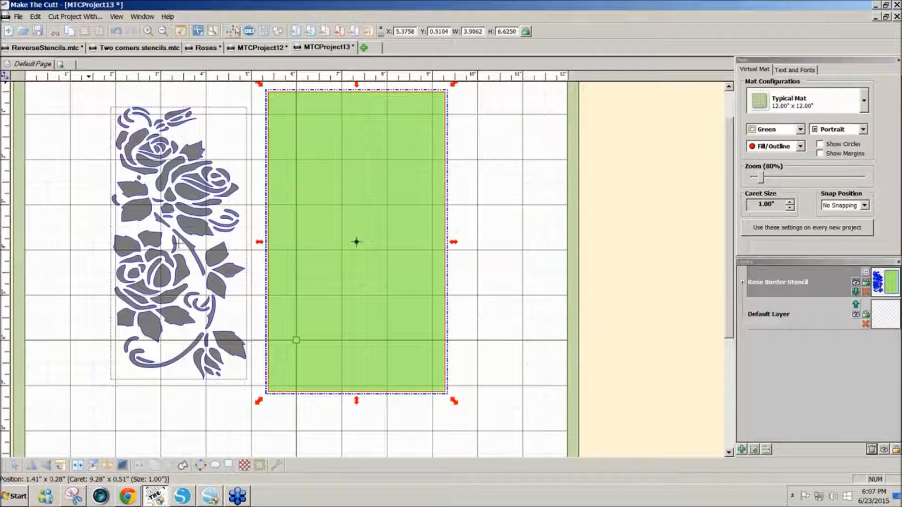
Undo the moves of the rectangle and roses along with their centring, and clear the selection.
click(116, 30)
click(115, 30)
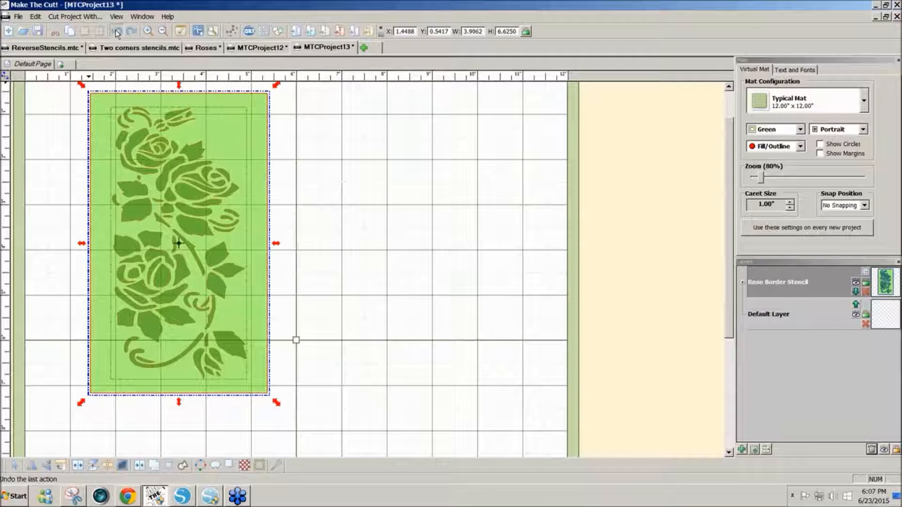
click(116, 30)
click(116, 30)
click(301, 339)
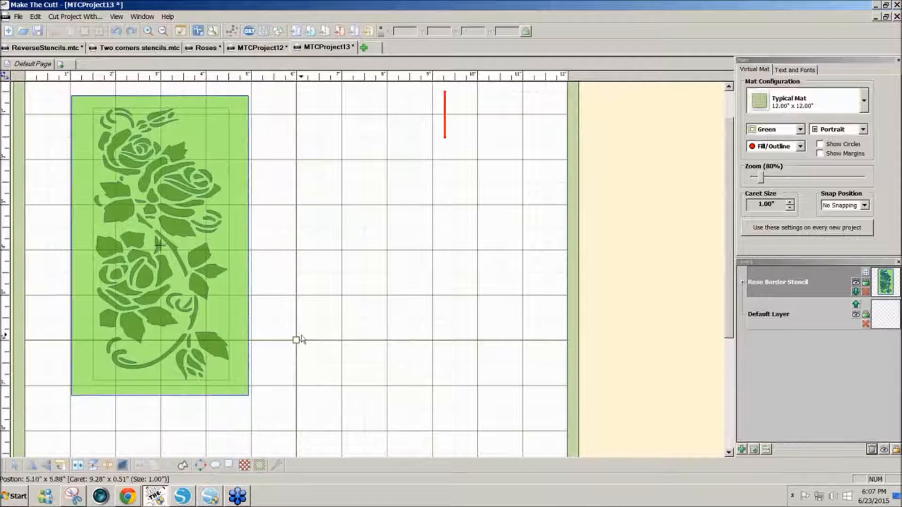
Select the roses together with their backing rectangle and join them into one reverse stencil.
drag(305, 423, 44, 78)
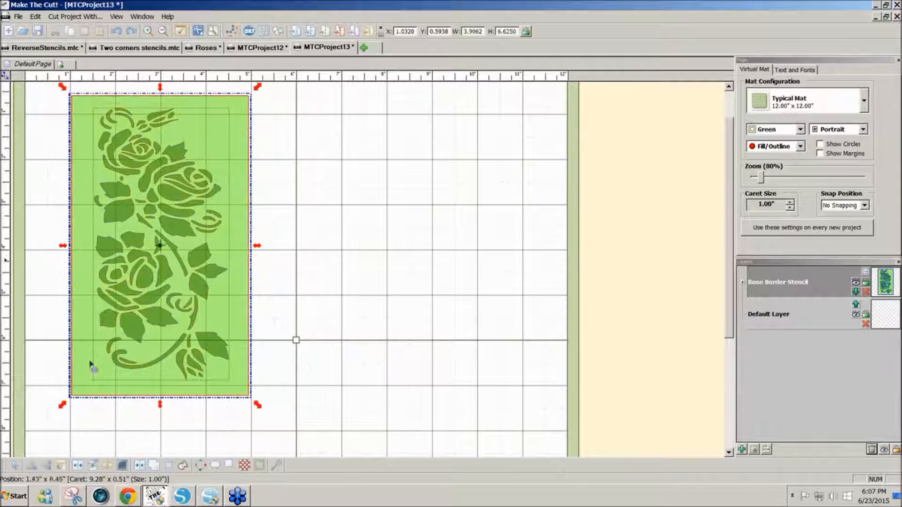
click(139, 465)
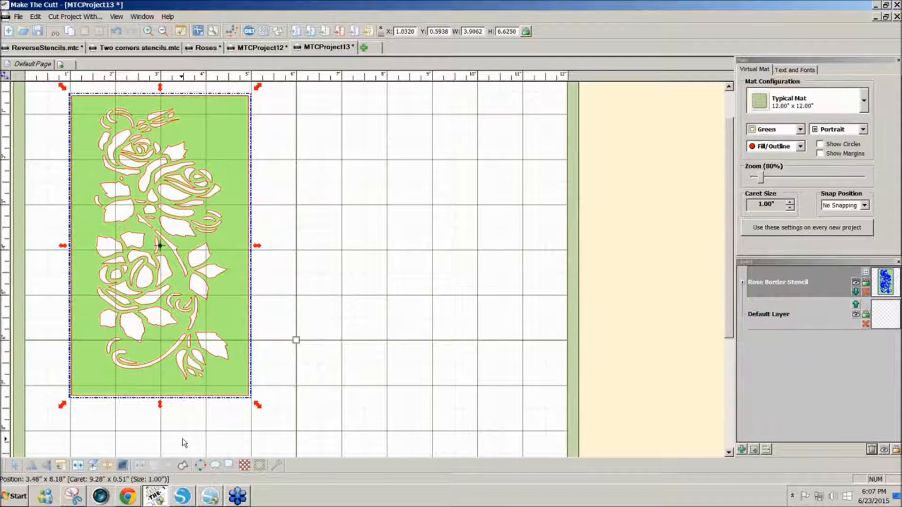
Switch to Chrome, search Google for "stencil flower" in a new tab and show the image results.
click(131, 500)
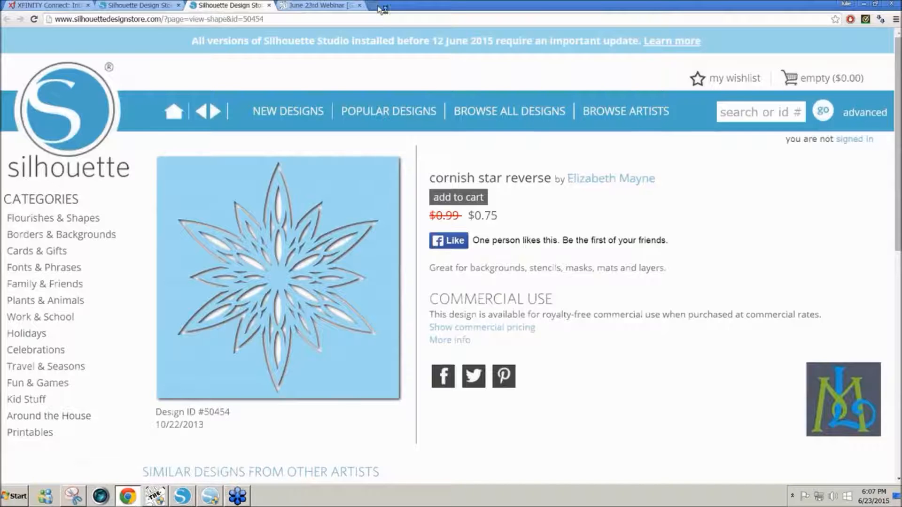
click(376, 5)
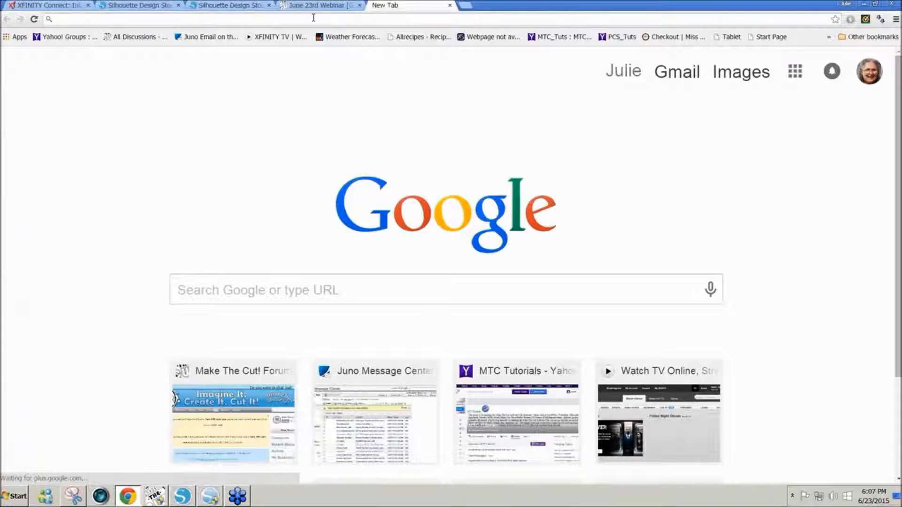
text(stencil)
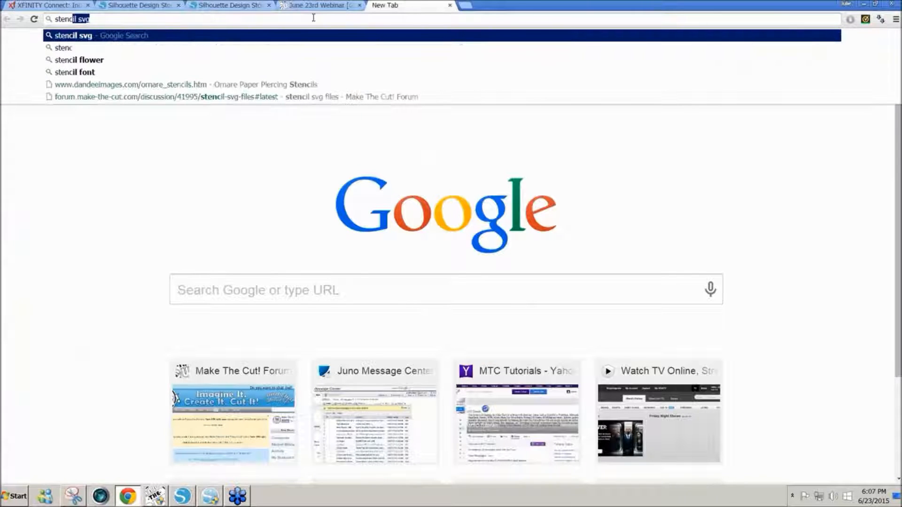
text( flower)
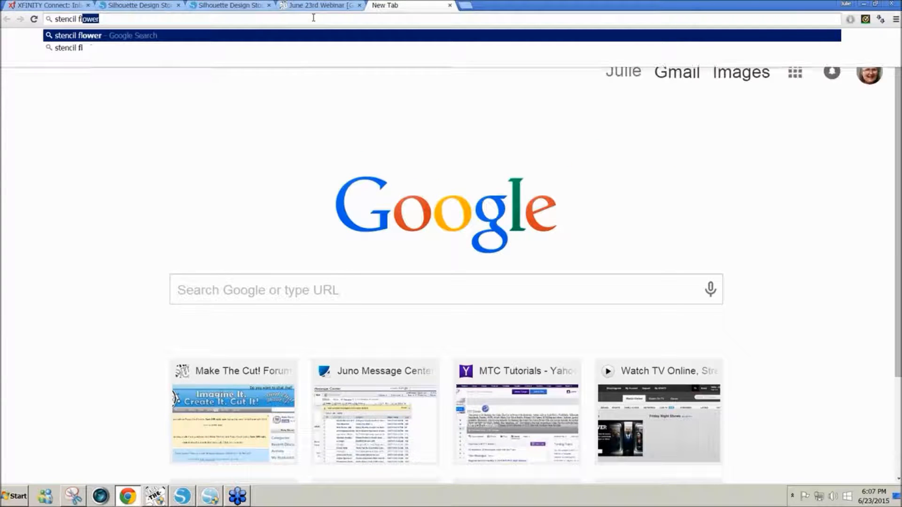
key(Return)
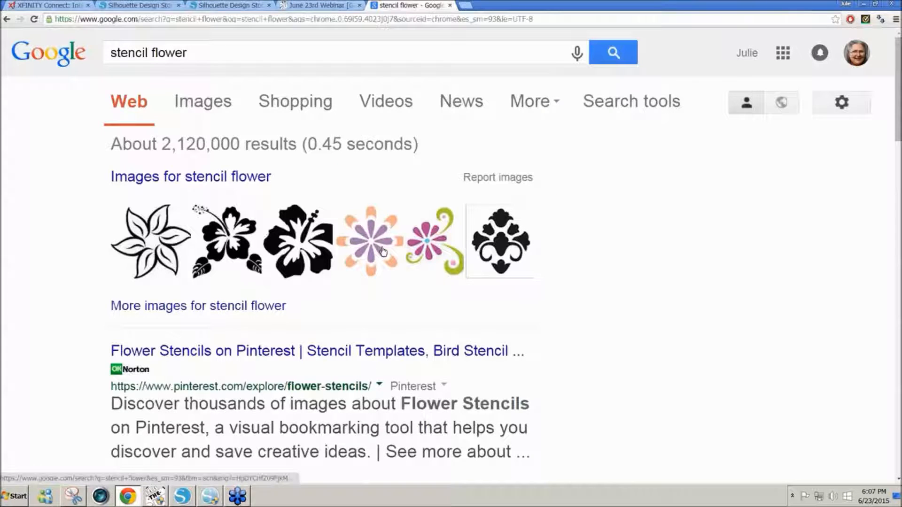
click(174, 185)
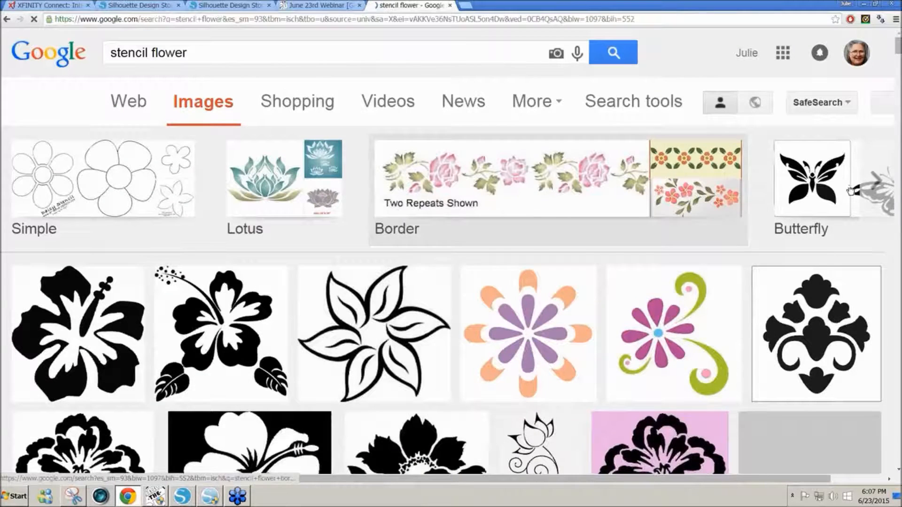
Browse the flower stencil images, open the peony flower stencil preview and copy its image.
scroll(833, 249, down, 1)
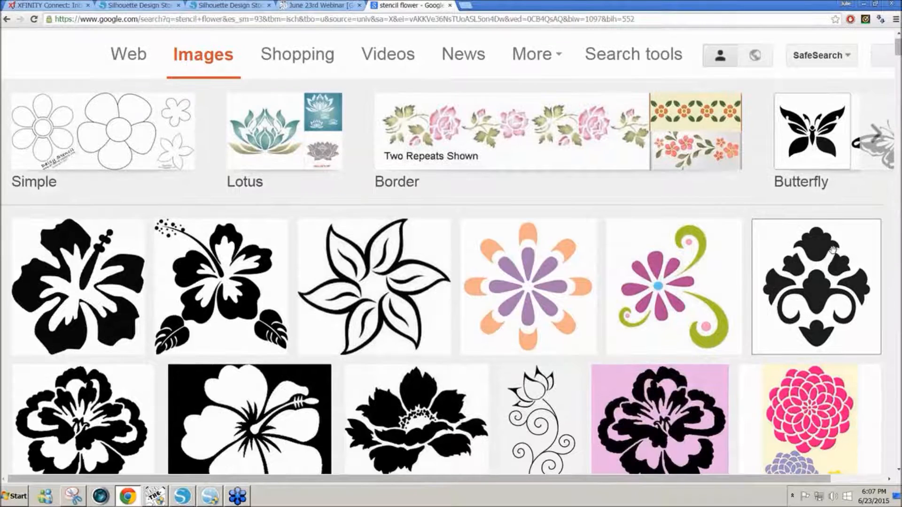
scroll(833, 249, down, 3)
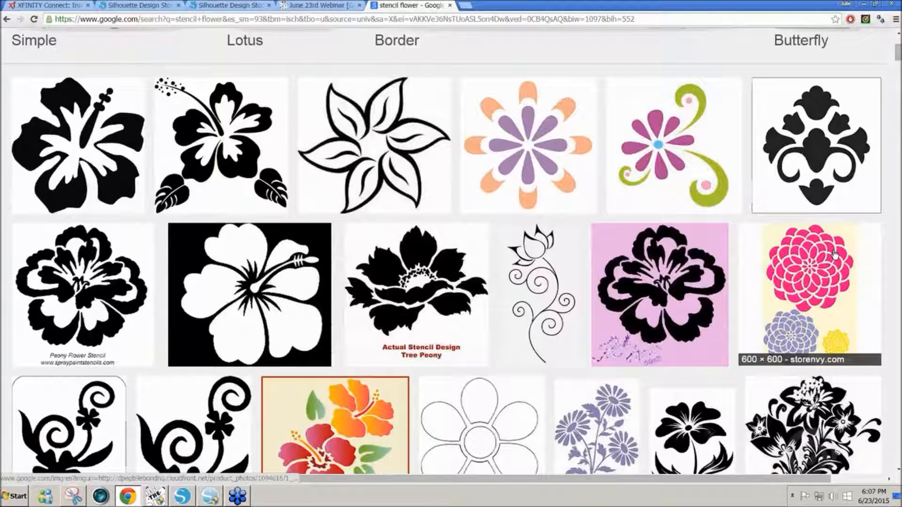
scroll(835, 254, down, 1)
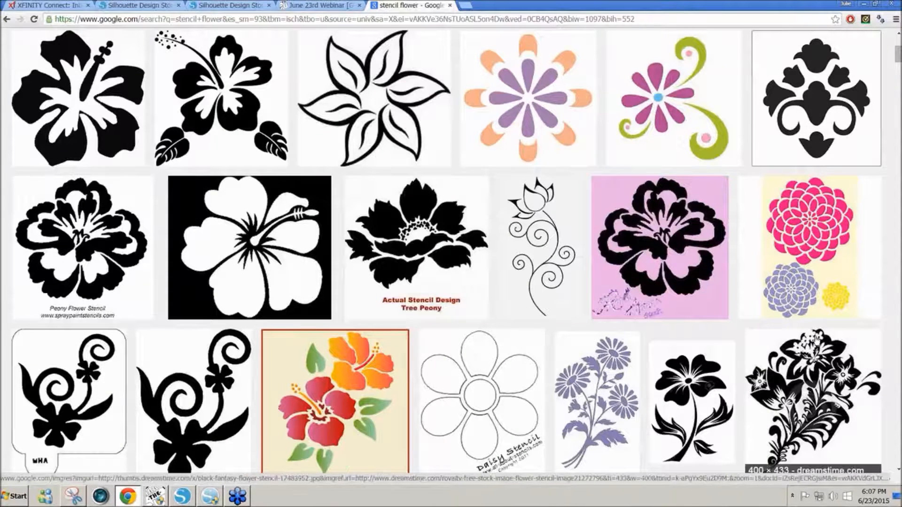
scroll(813, 399, down, 1)
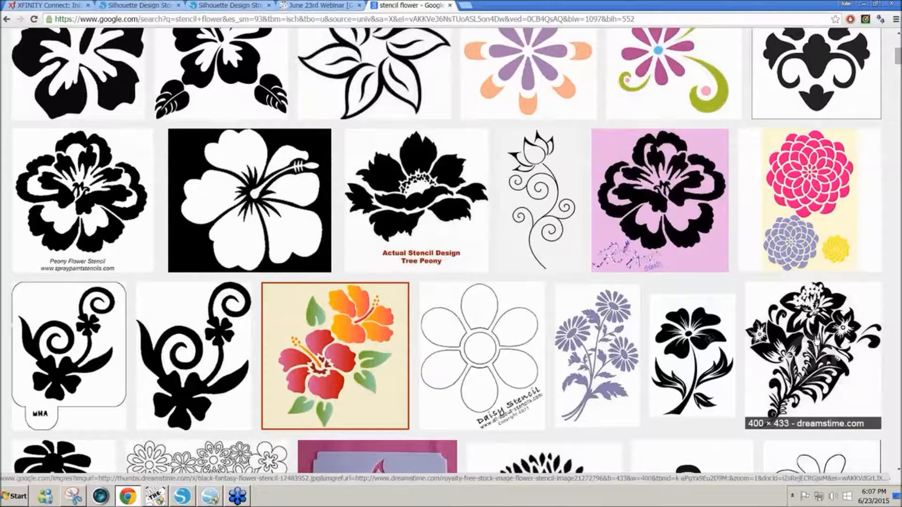
scroll(816, 339, down, 1)
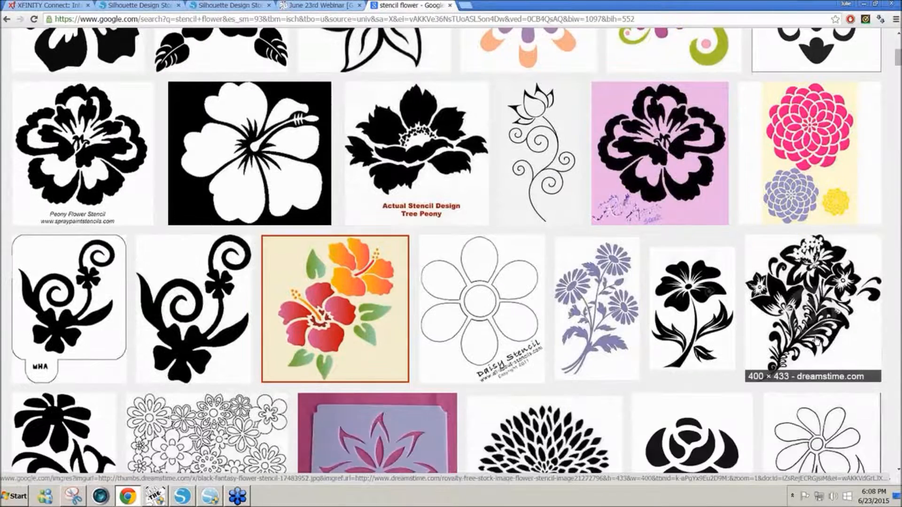
scroll(815, 342, down, 2)
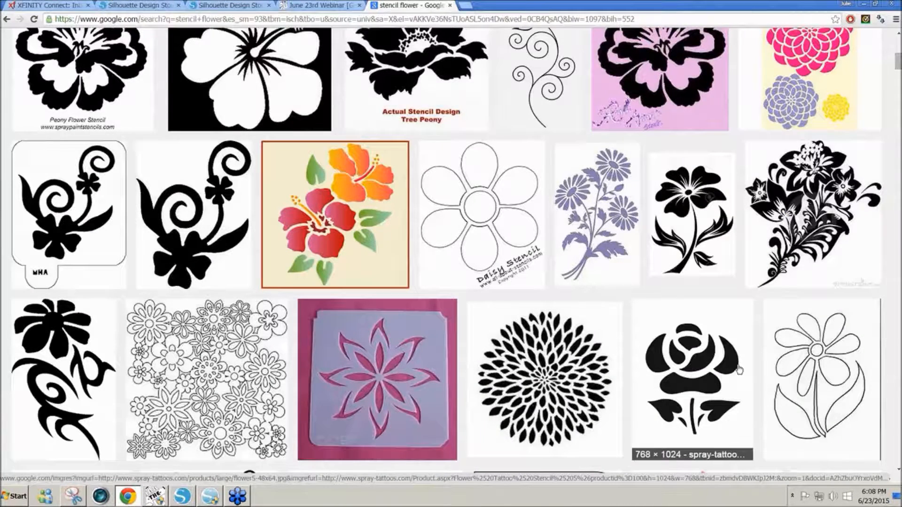
scroll(739, 369, up, 4)
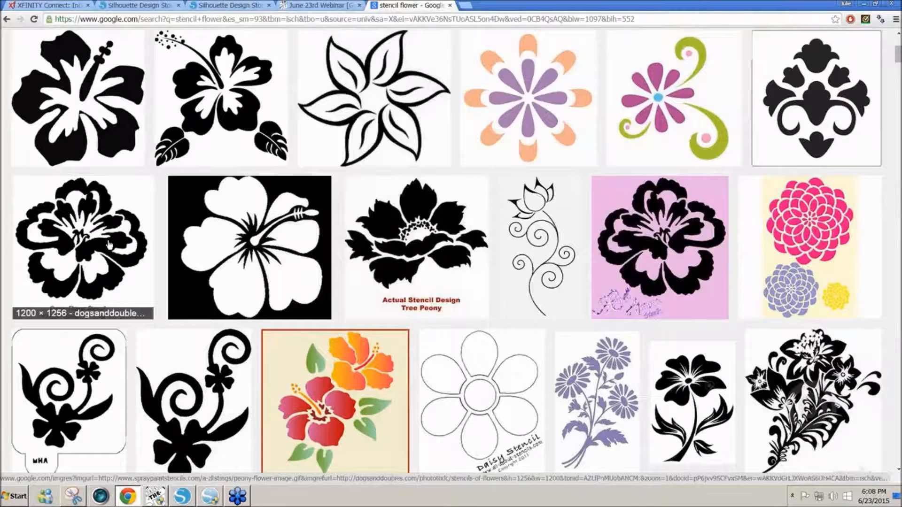
click(109, 243)
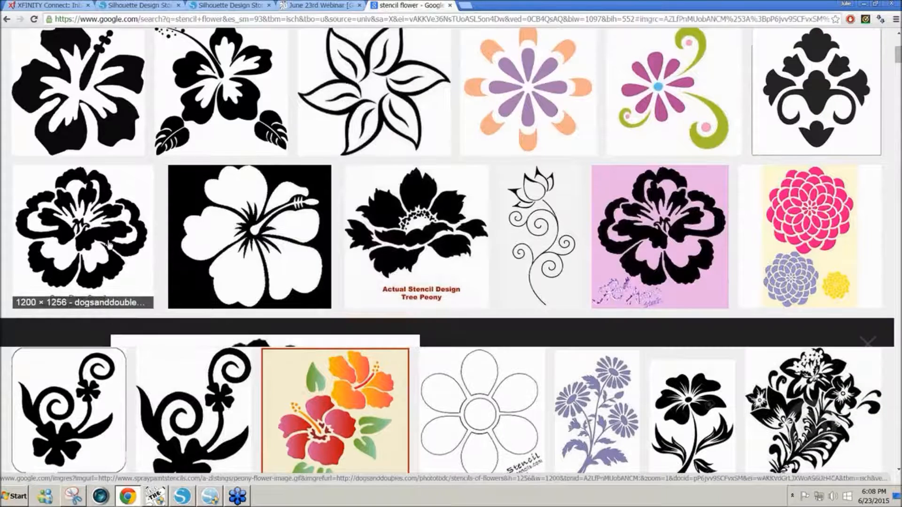
right_click(238, 287)
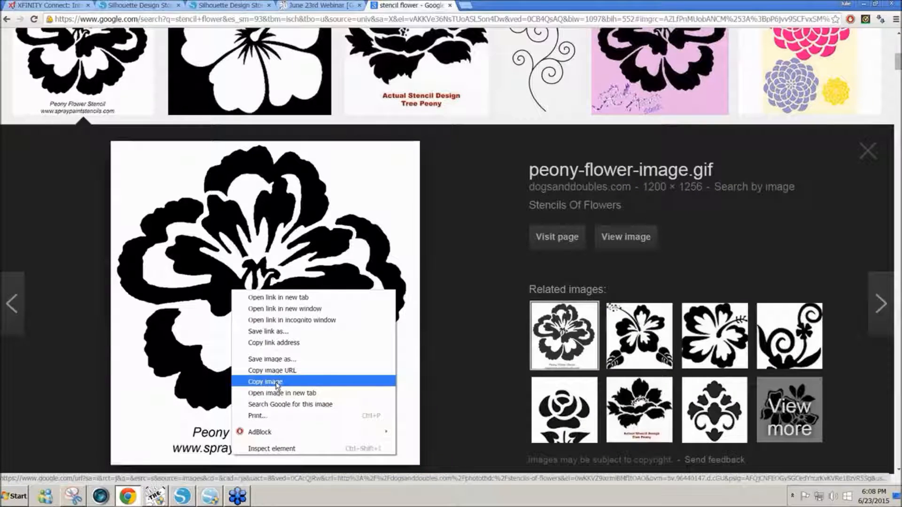
click(277, 384)
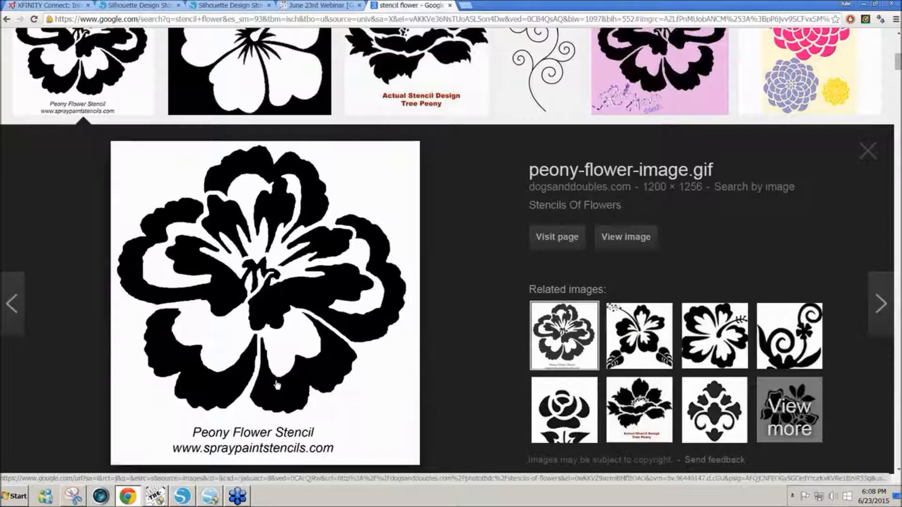
Switch back to Make The Cut!, start a new project and import the copied peony as a pixel trace with the default settings.
click(155, 496)
click(364, 48)
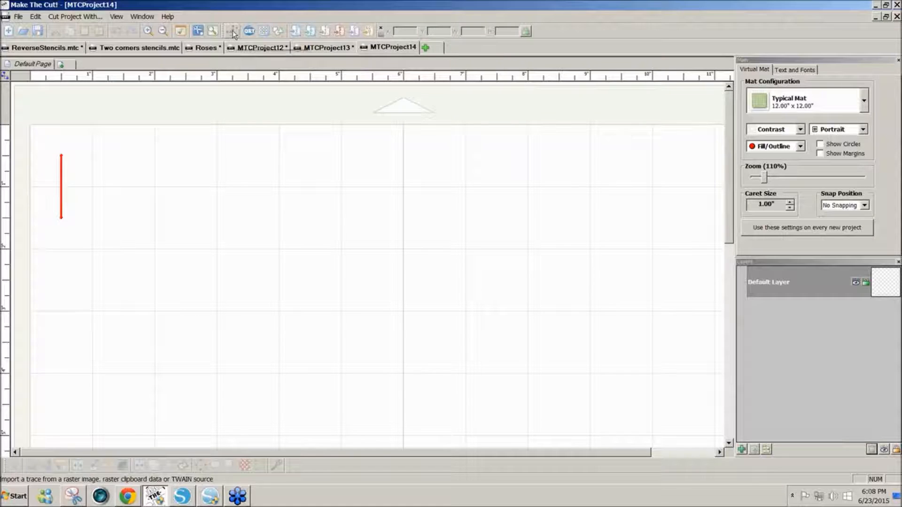
click(248, 31)
click(729, 272)
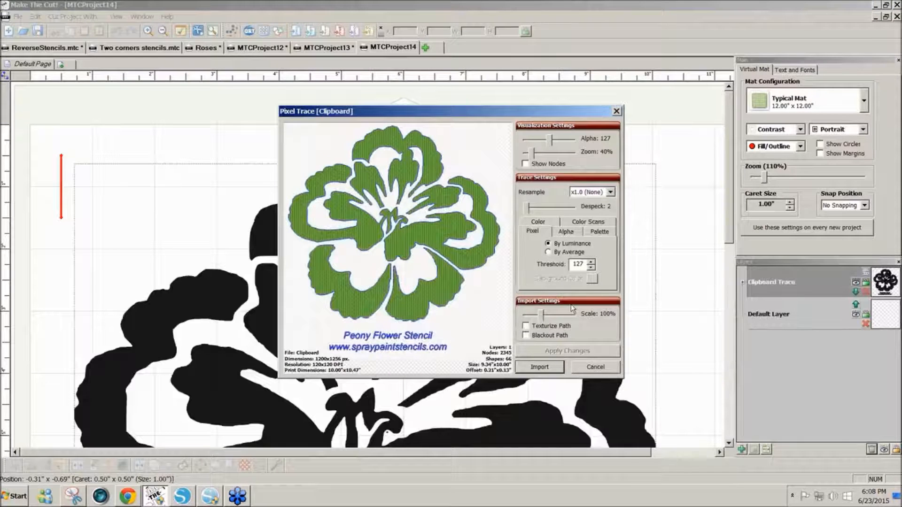
click(545, 369)
click(511, 258)
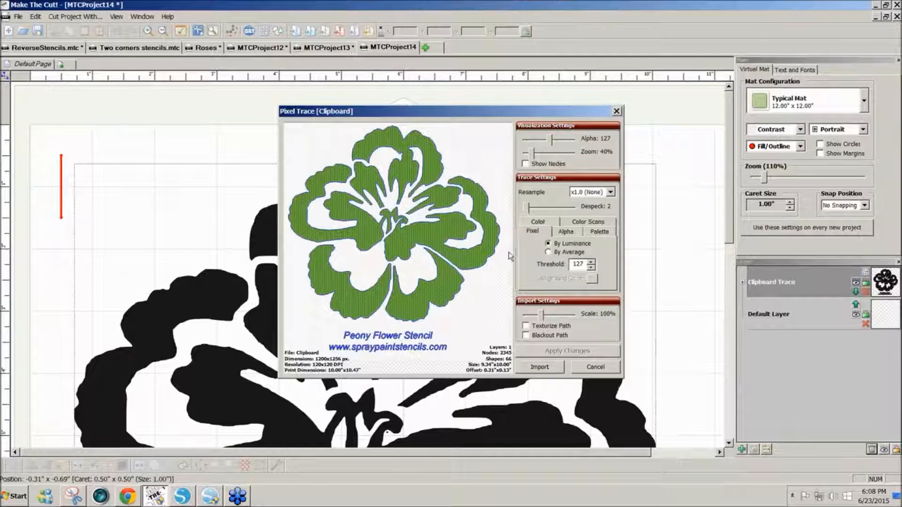
Split the traced peony into separate shapes and delete the two-line caption beneath the flower.
drag(765, 179, 759, 181)
click(216, 349)
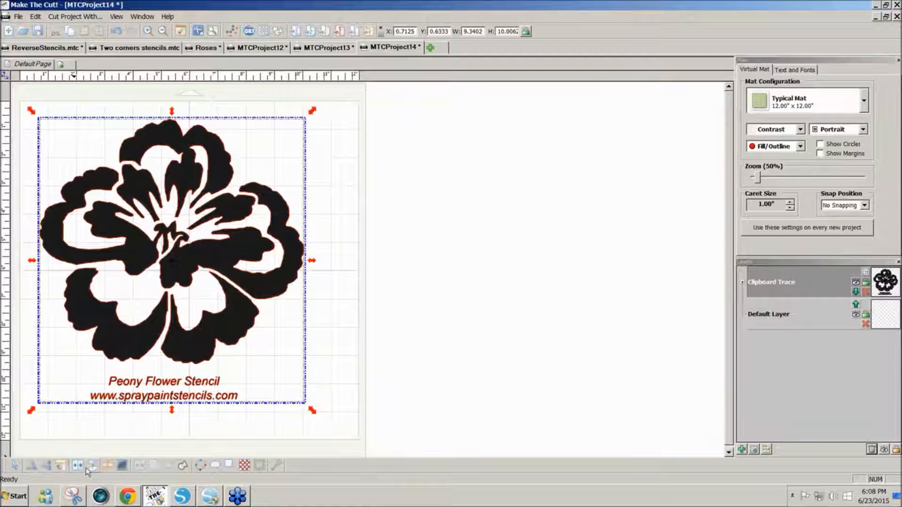
click(73, 471)
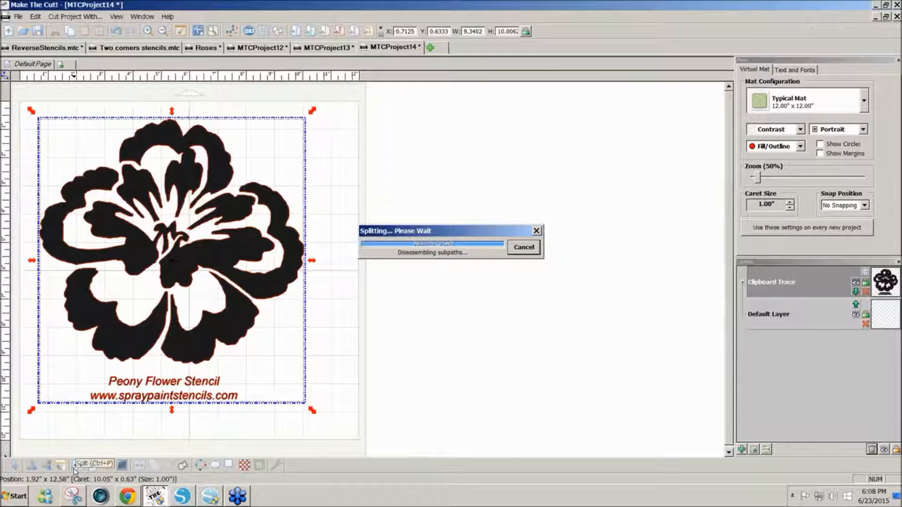
drag(346, 439, 52, 356)
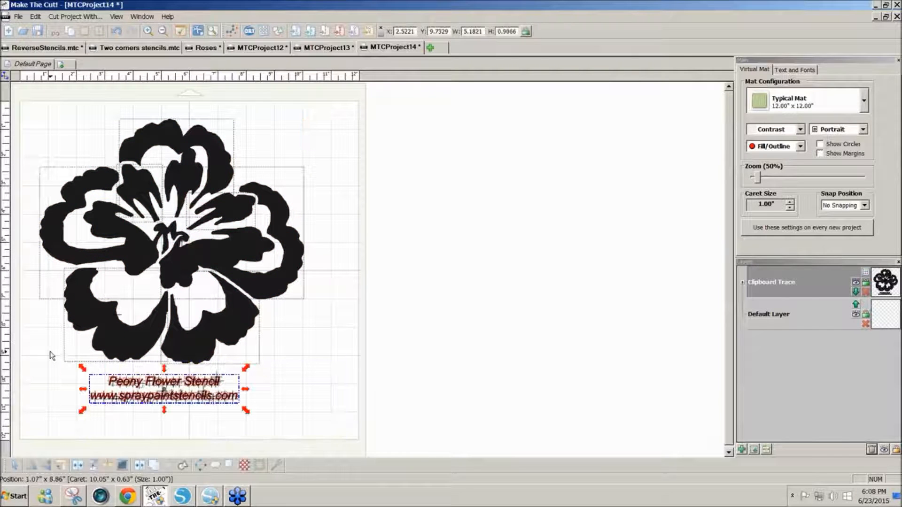
key(Delete)
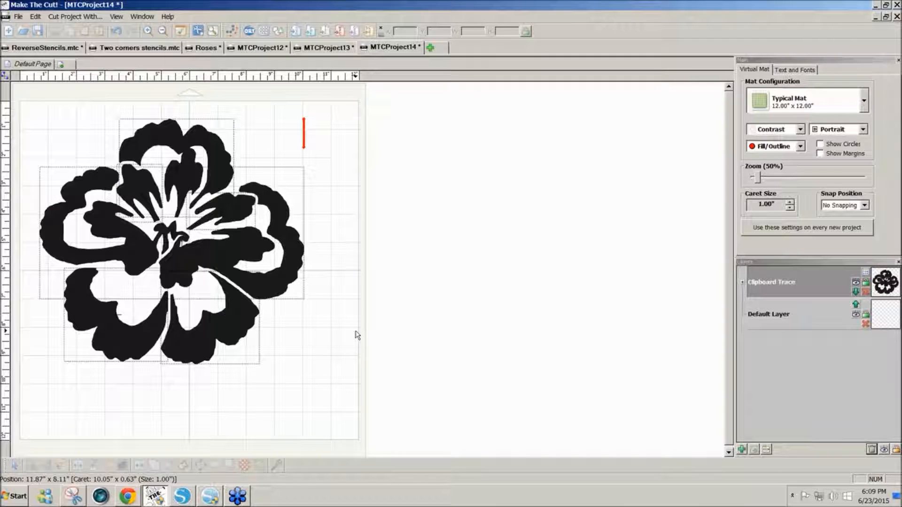
Add the generic Circle from the basic shapes and move it to the mat's upper-left corner at about X 0.67", Y 0.18".
click(274, 34)
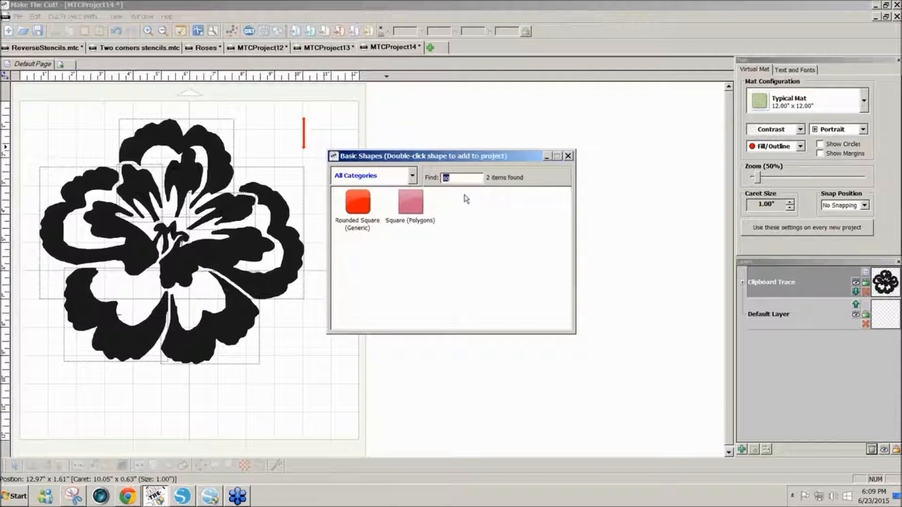
drag(460, 178, 433, 176)
text(ci)
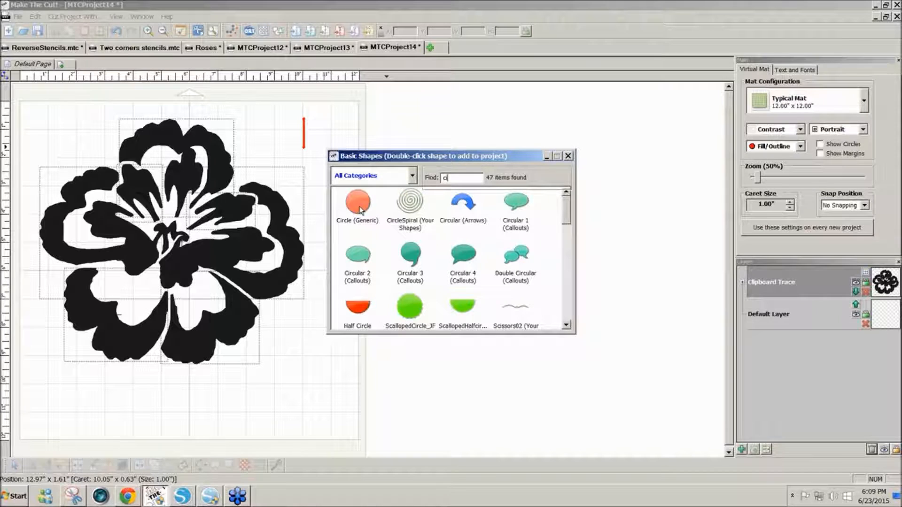
double_click(358, 207)
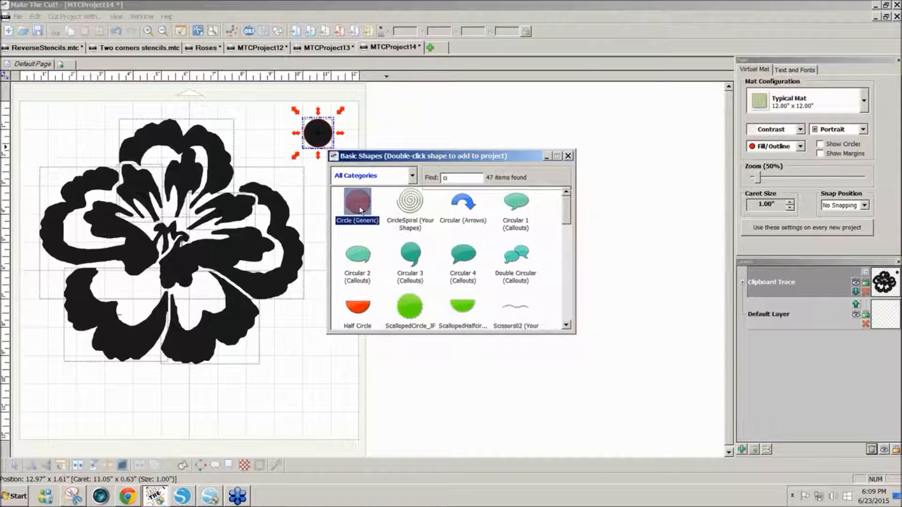
click(568, 155)
drag(318, 134, 54, 126)
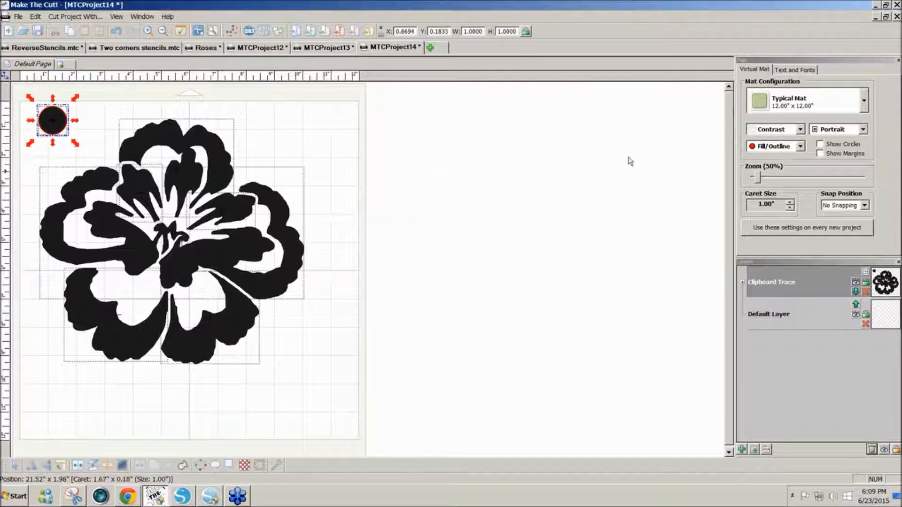
Set the mat colour to Green and enlarge the circle to about 11.05" in diameter so it covers the peony.
click(799, 129)
click(785, 143)
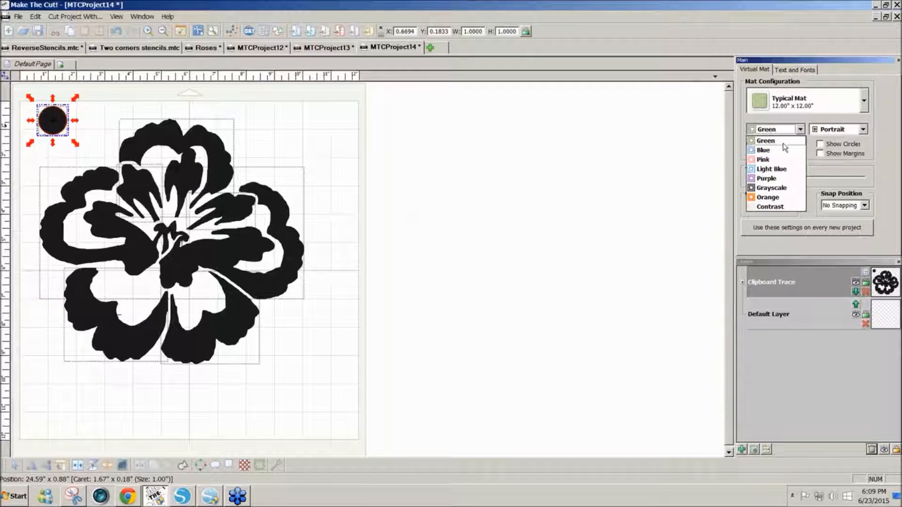
drag(74, 145, 273, 328)
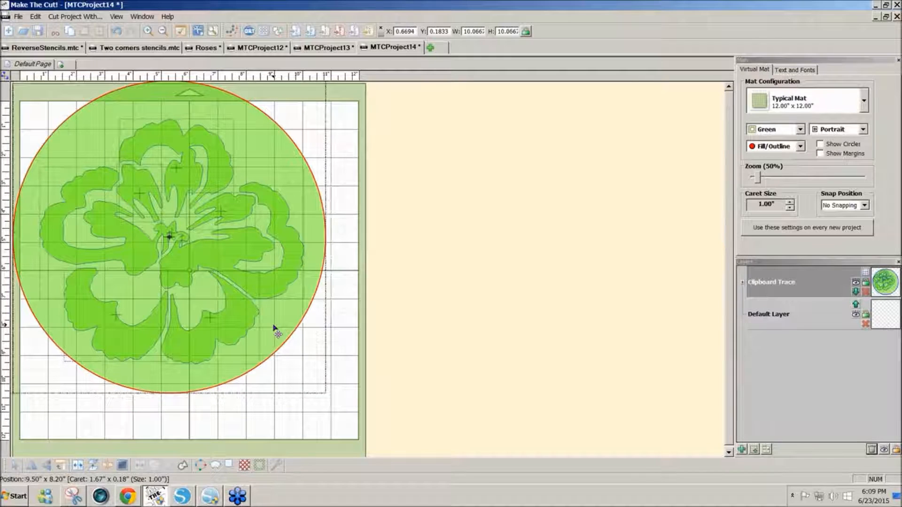
Move the peony pieces and circle together to about X 0.57", Y 0.13", and try centring them on each other.
drag(494, 434, 3, 14)
drag(161, 214, 187, 239)
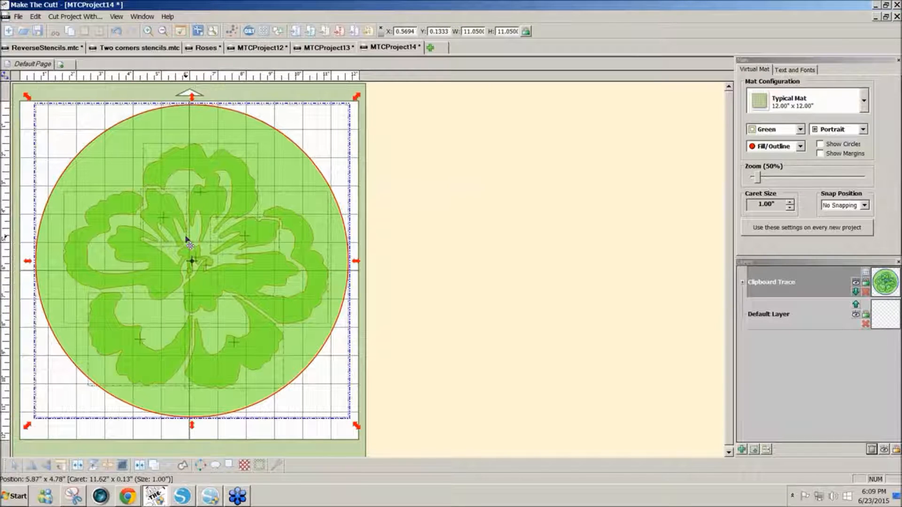
key(c)
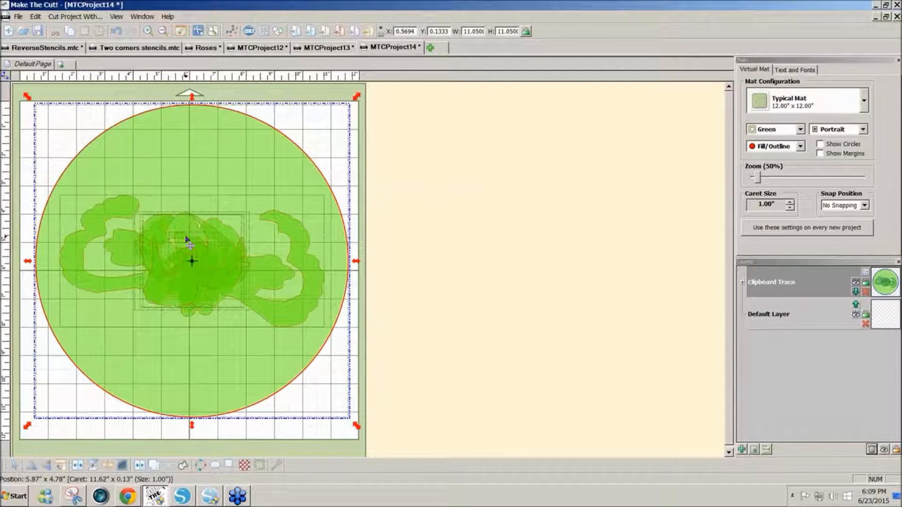
key(ctrl+z)
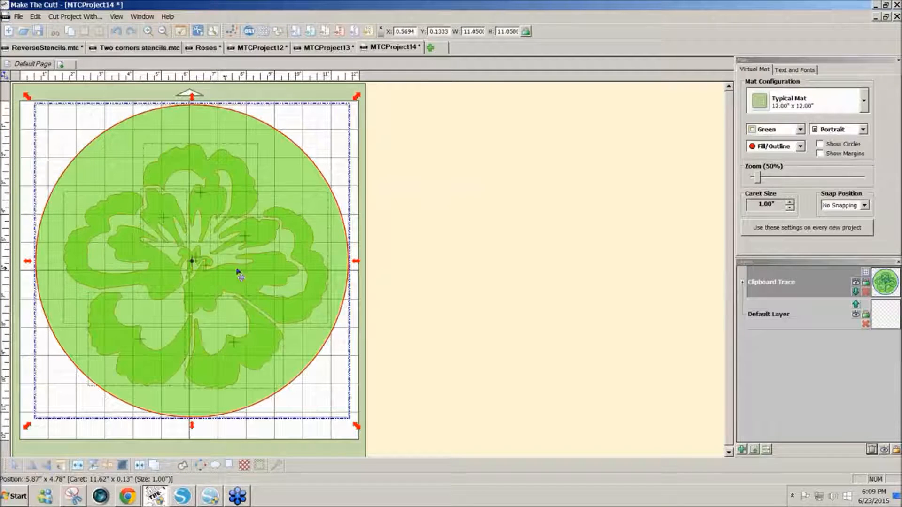
Clear the selection and move only the circle off the peony to about X 12.04", Y 1.68".
click(388, 386)
drag(252, 357, 573, 397)
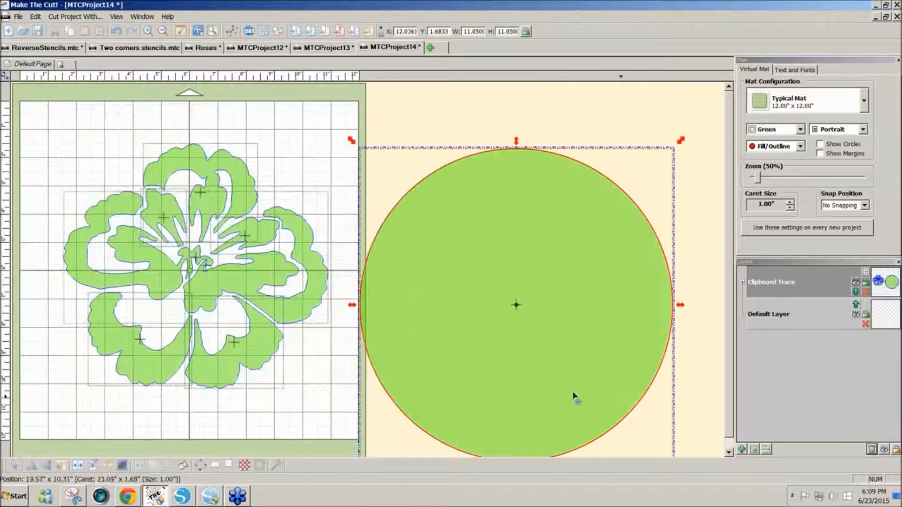
Select all the peony pieces on the mat and join them into one shape.
click(302, 315)
drag(35, 113, 356, 410)
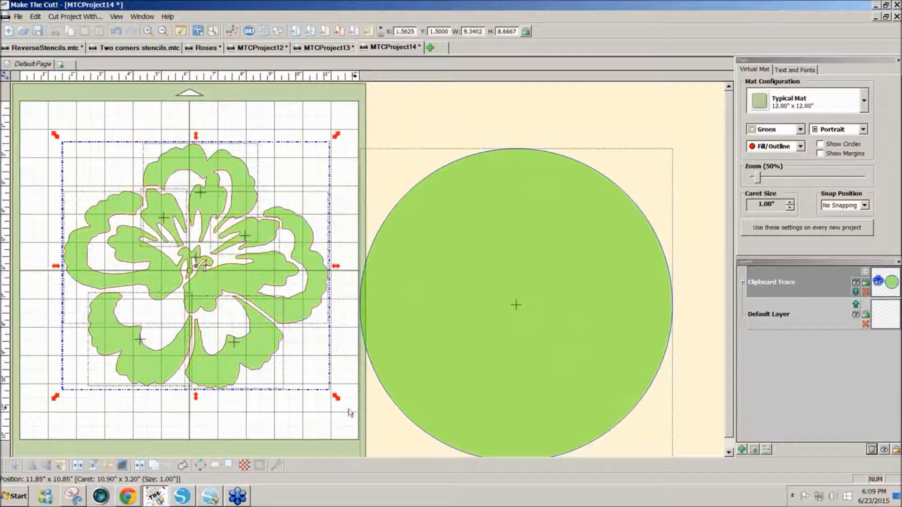
click(140, 466)
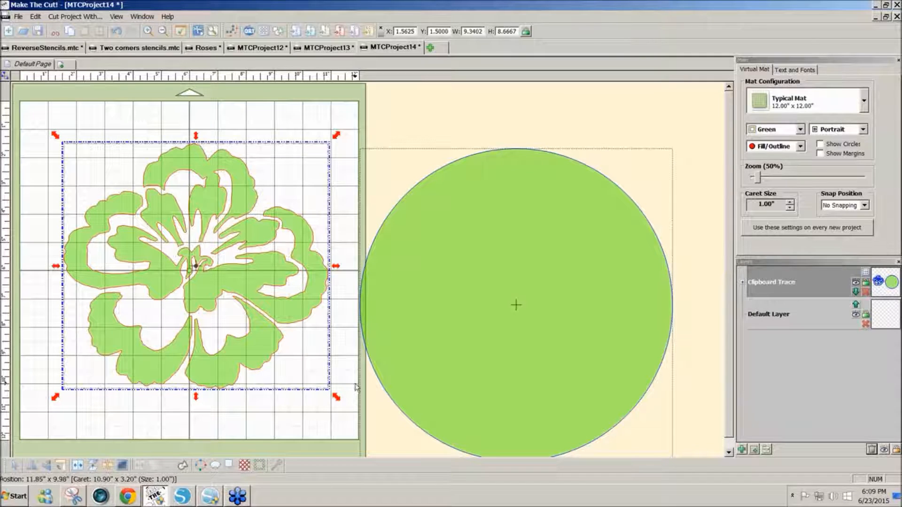
Centre the joined peony and the circle on each other and move both onto the mat at about X 0.67", Y 0.24".
key(ctrl+a)
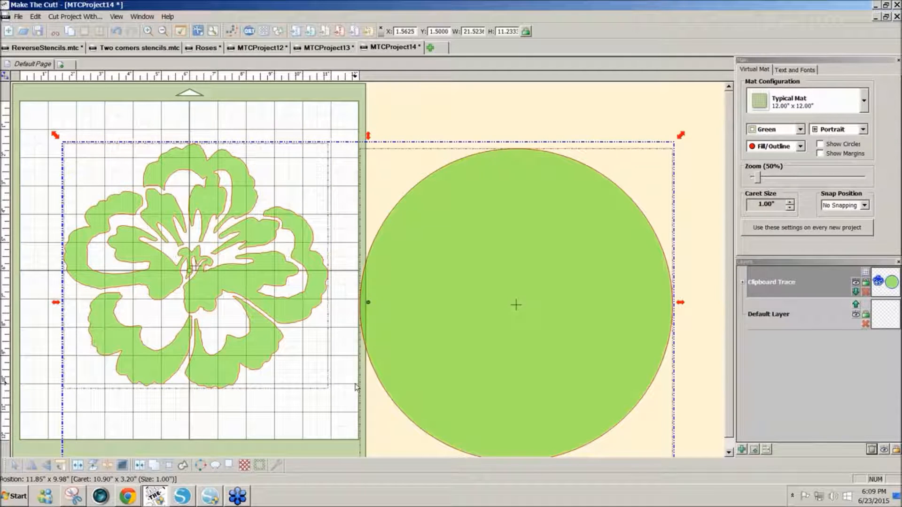
key(c)
drag(393, 428, 219, 395)
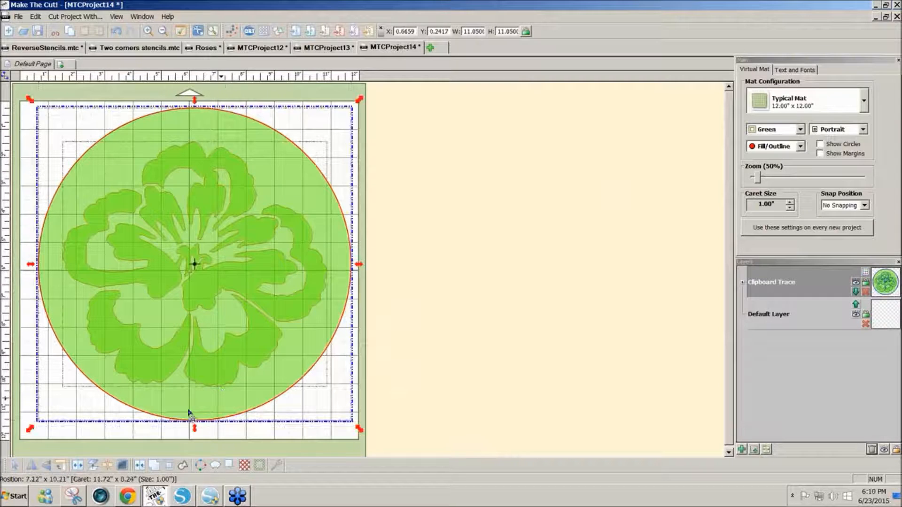
Join the peony with the circle, nudge the stencil to about X 0.57", Y 0.34", and clear the selection.
click(139, 466)
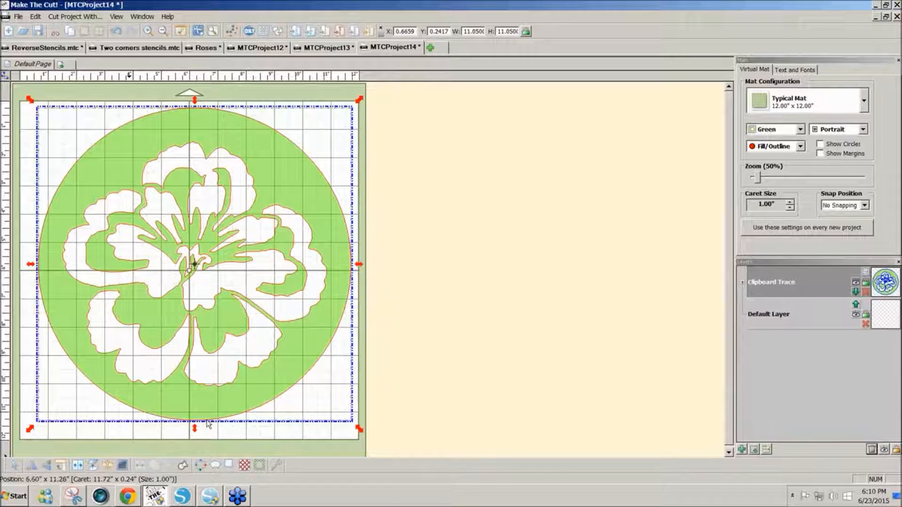
key(Left)
key(Down)
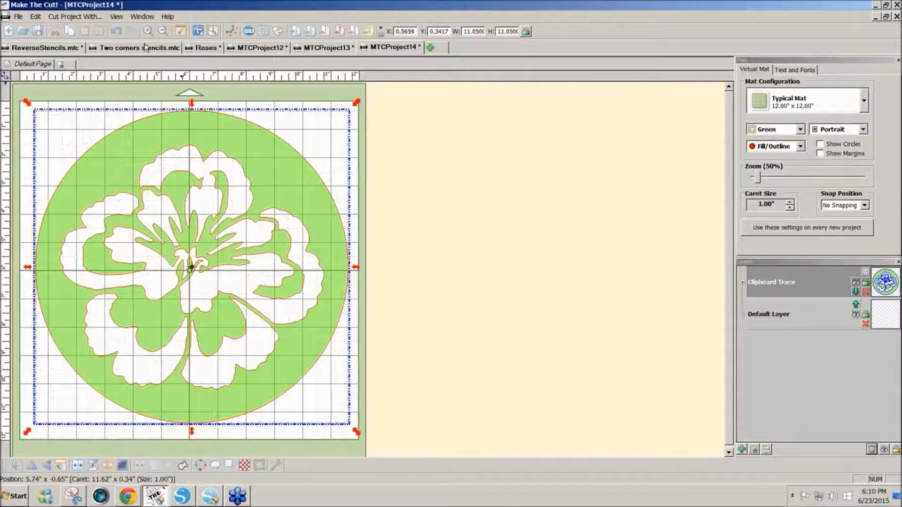
click(372, 135)
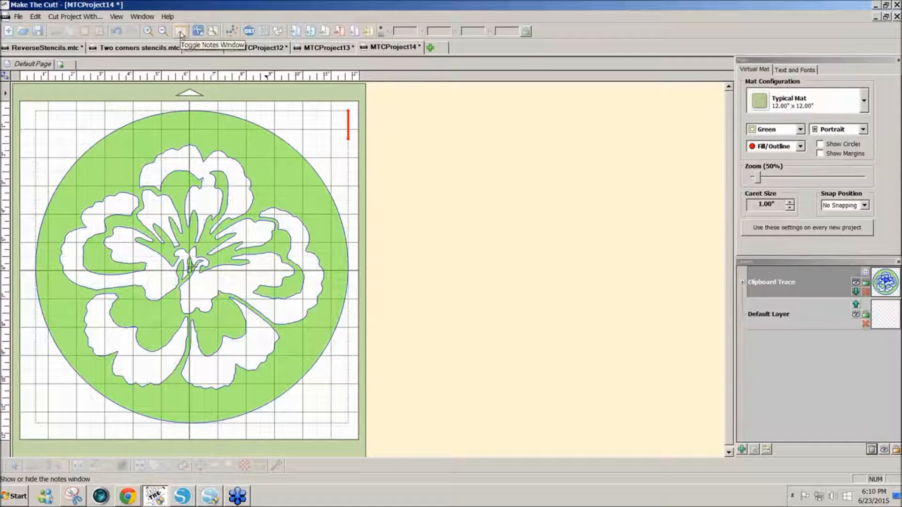
Check both cut previews of the peony stencil, positive and inverted, and return to the normal view.
click(212, 38)
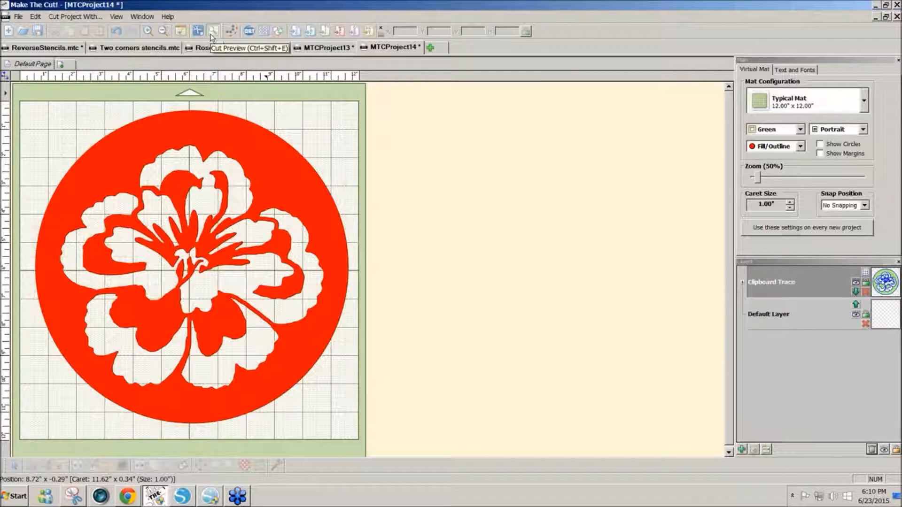
click(212, 31)
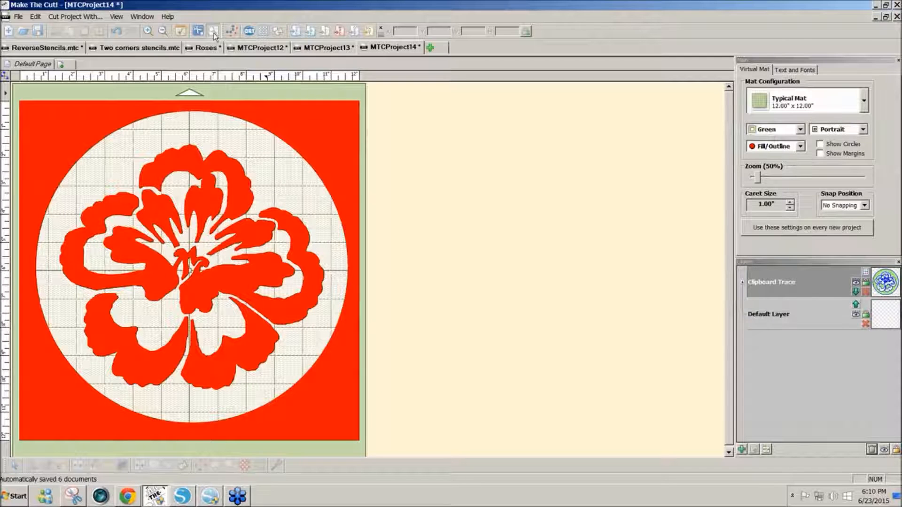
click(214, 32)
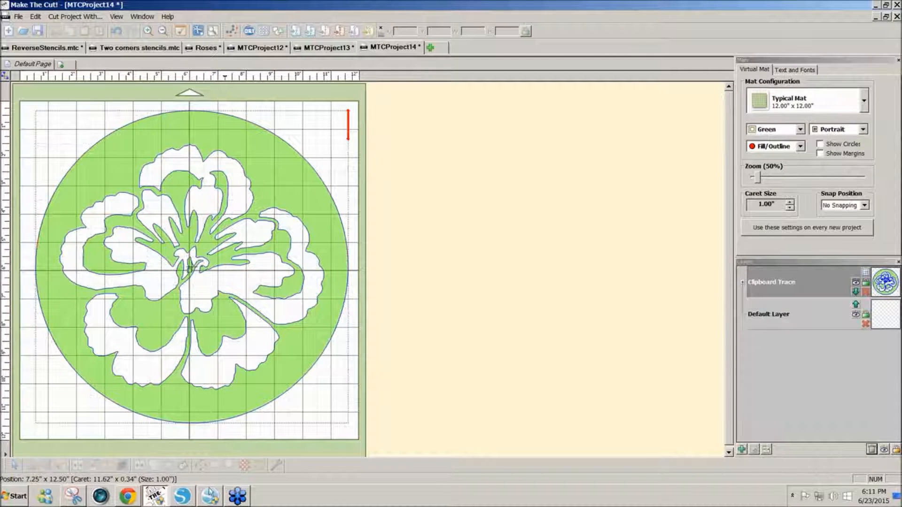
View the cornish star reverse and spindle flower reverse store pages in Chrome, and the Background/Overlay library in Silhouette Studio.
click(132, 498)
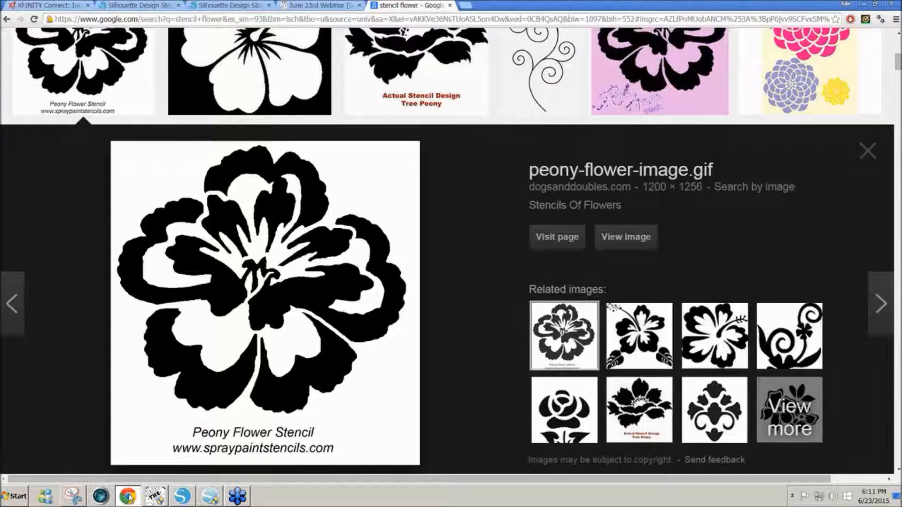
click(225, 5)
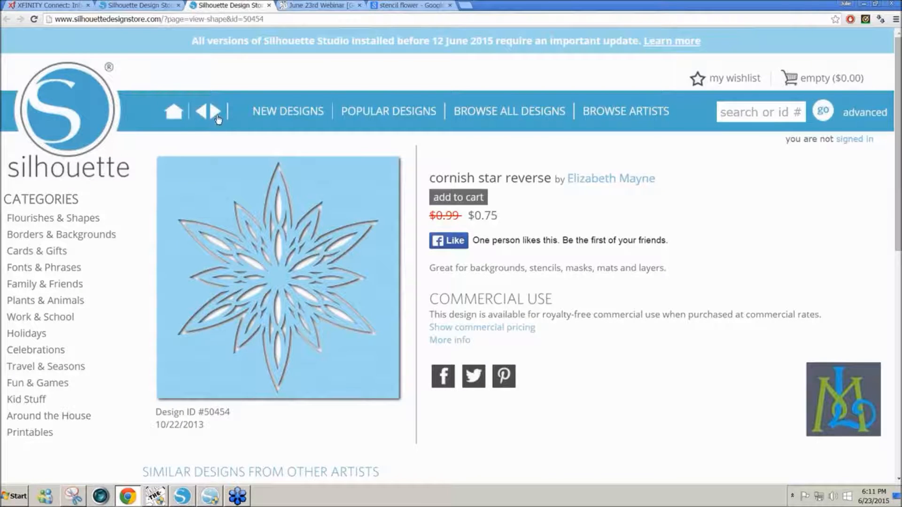
click(137, 9)
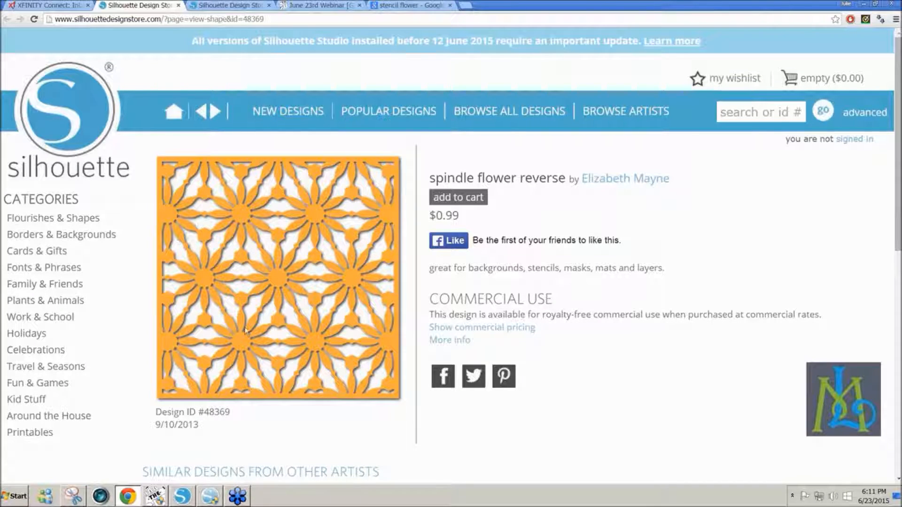
click(210, 497)
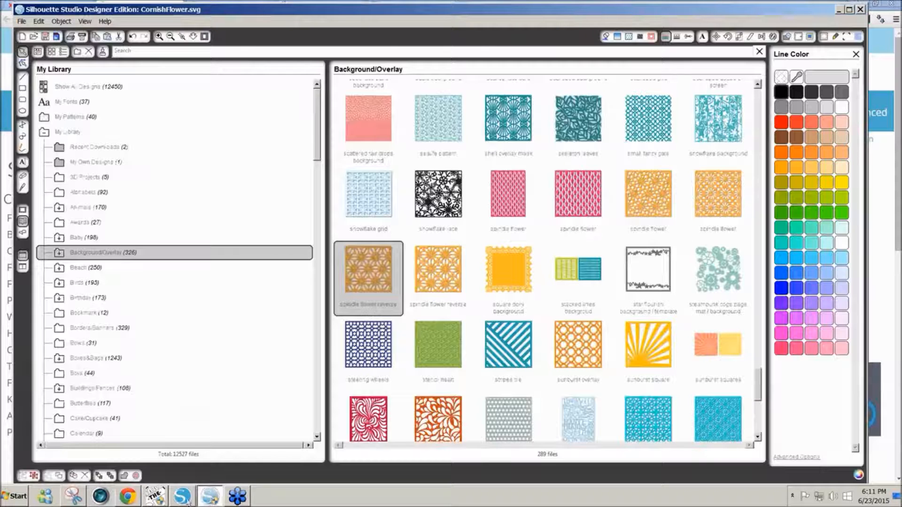
Switch to Silhouette Studio V3, dismiss the About dialog, add cornish star reverse to the cart and open the cart.
click(183, 499)
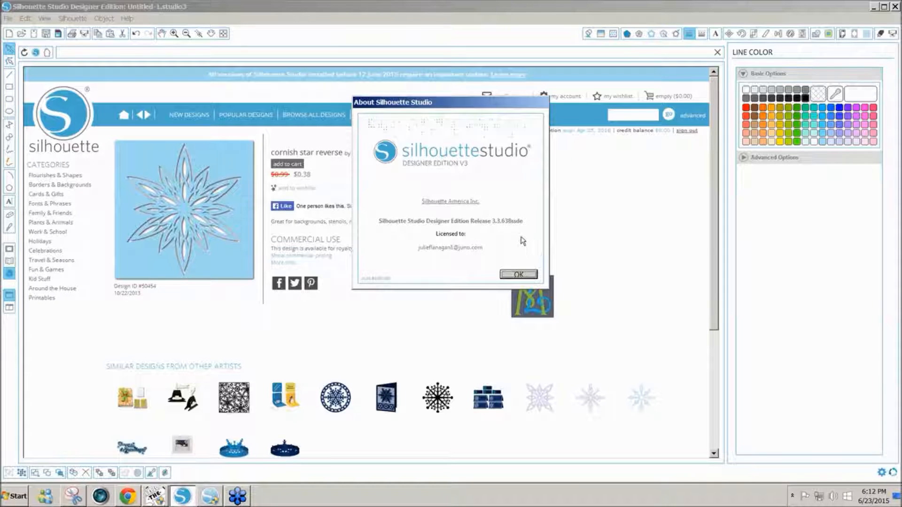
click(518, 275)
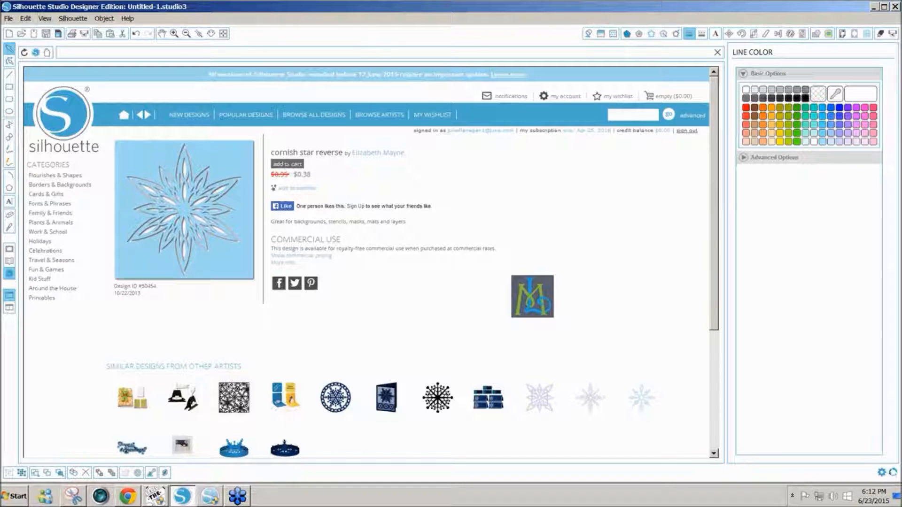
click(288, 164)
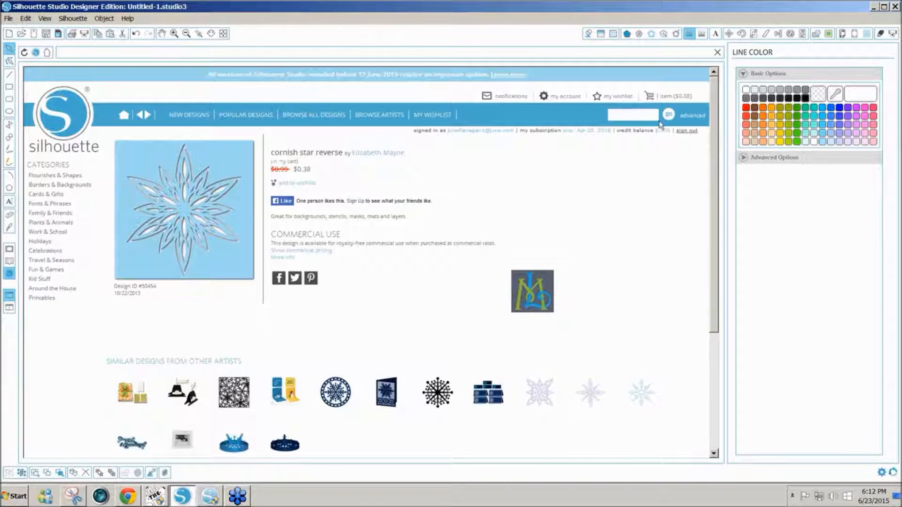
click(671, 97)
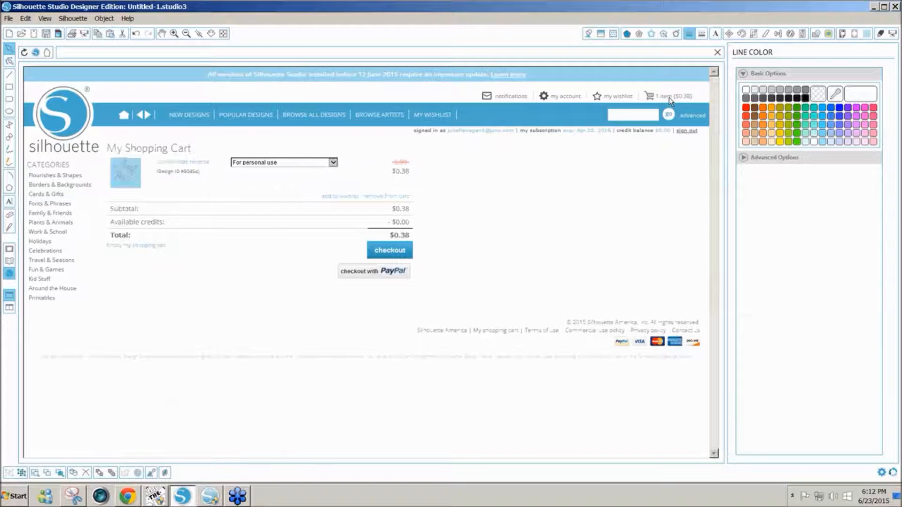
Check out with PayPal, entering the PayPal password, and authorize the design's download with the store account password.
click(389, 277)
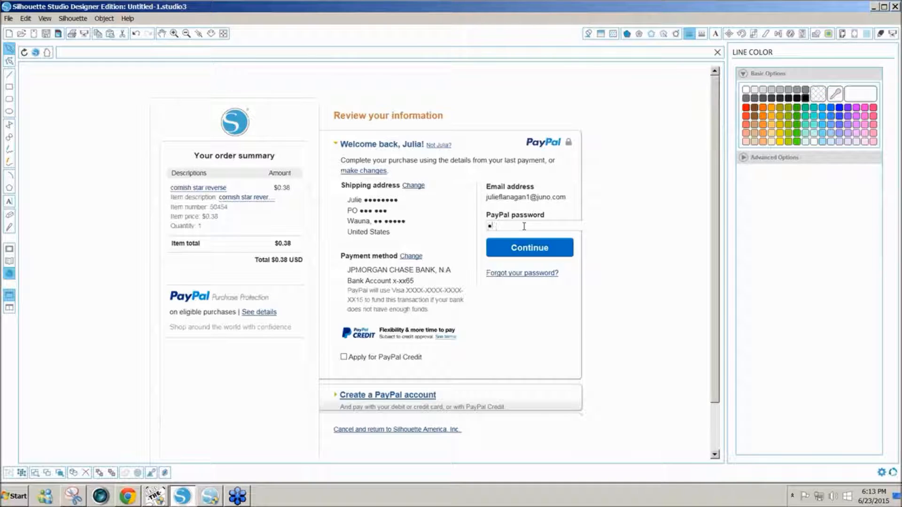
click(533, 251)
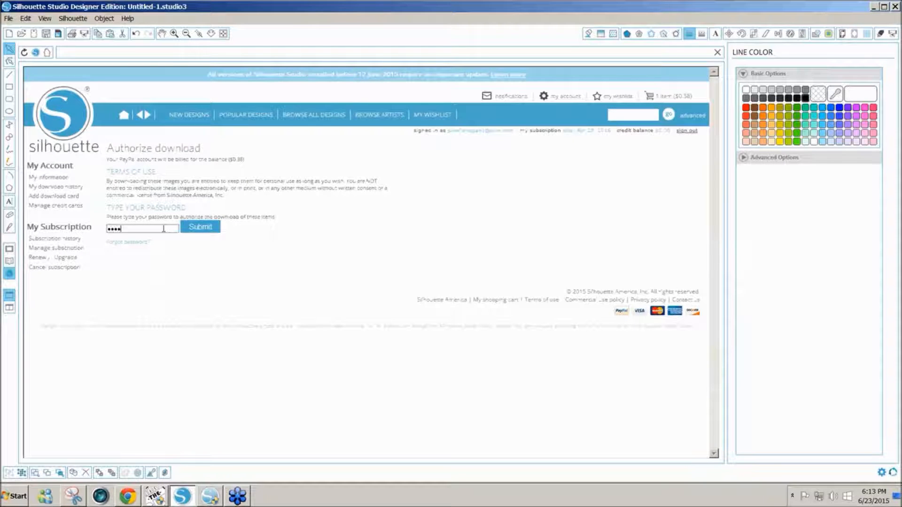
click(201, 229)
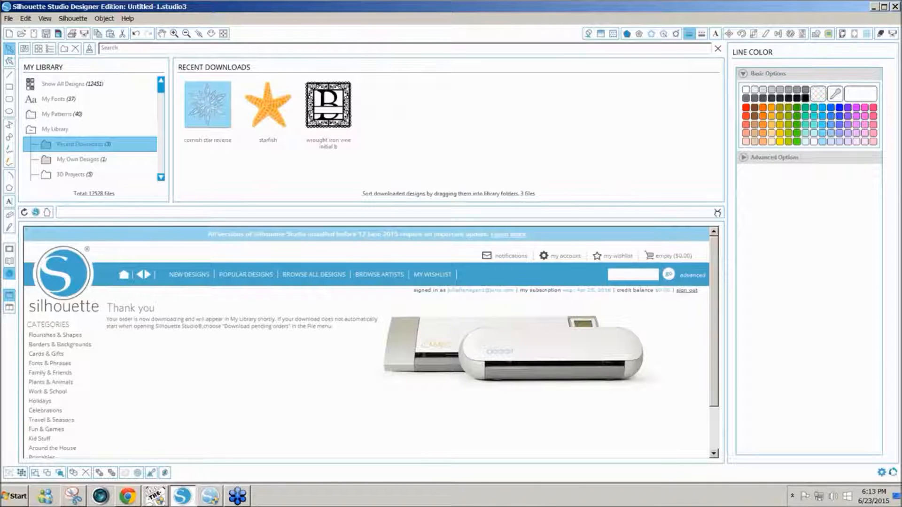
Close the store pane and open cornish star reverse from the recent downloads in the document.
click(717, 212)
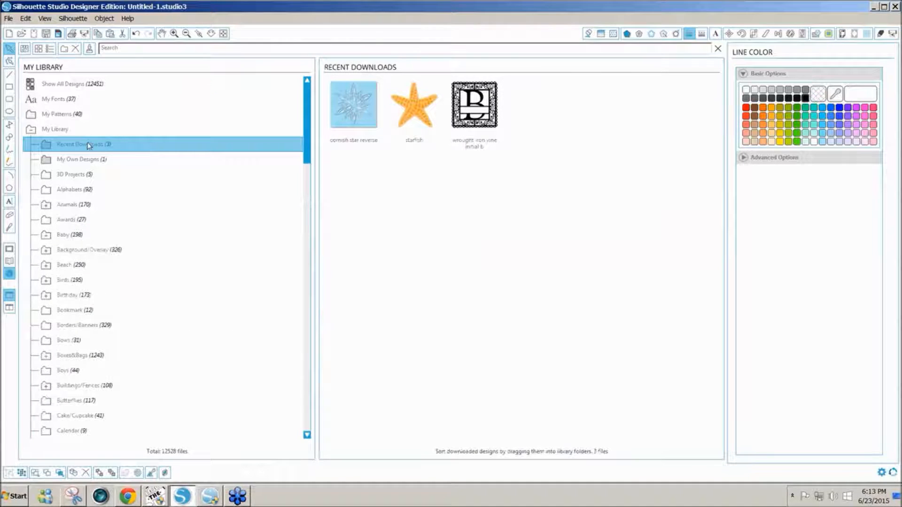
click(358, 107)
double_click(358, 106)
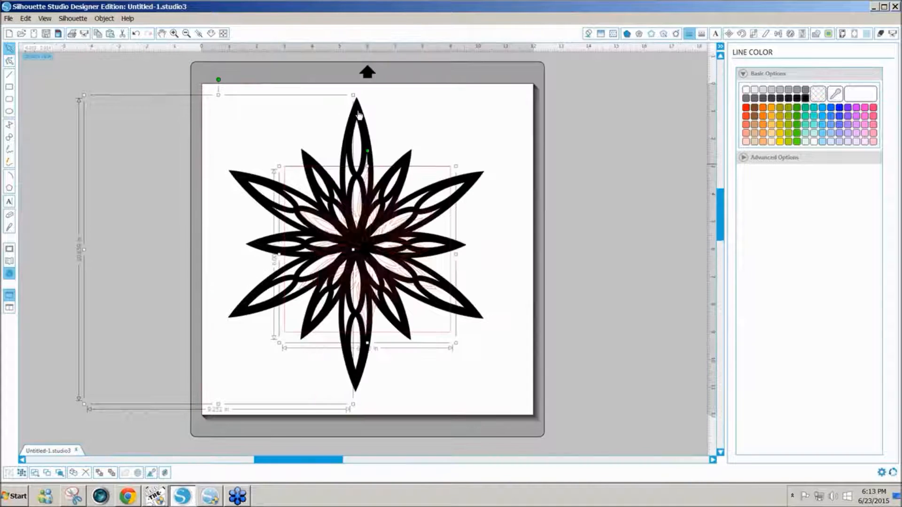
Move the cornish star reverse design slightly and delete the large black star overlapping it.
mouse_move(375, 237)
mouse_down()
mouse_move(396, 231)
mouse_move(396, 266)
mouse_move(229, 259)
mouse_move(348, 221)
mouse_move(383, 227)
mouse_up()
click(396, 248)
key(Delete)
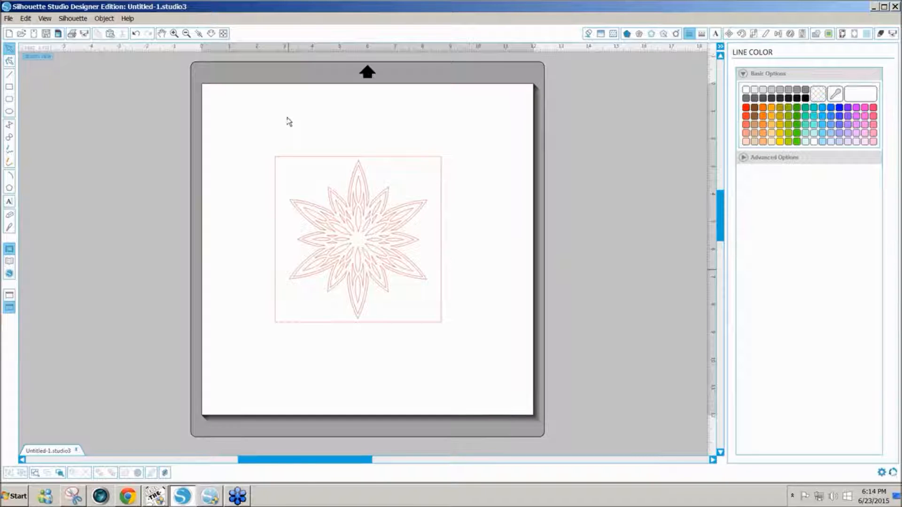
Check the release information in the About Silhouette Studio dialog and close it.
click(132, 22)
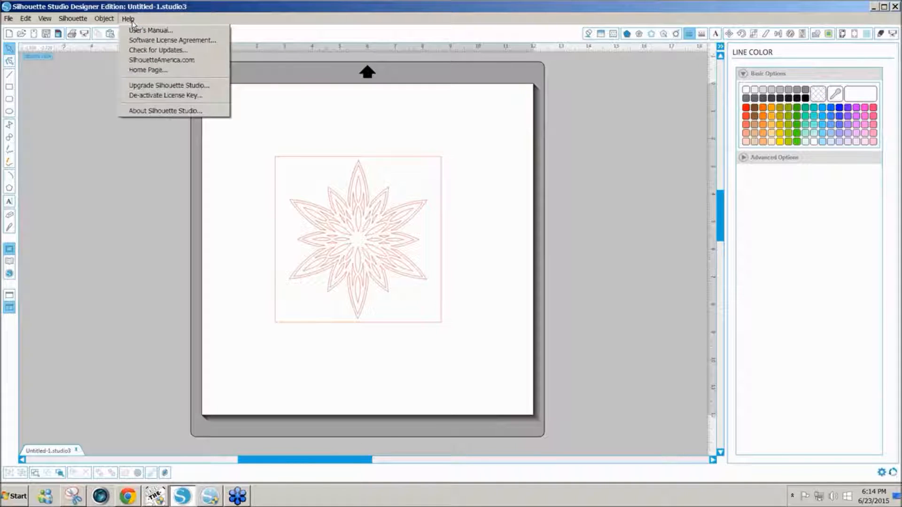
click(190, 111)
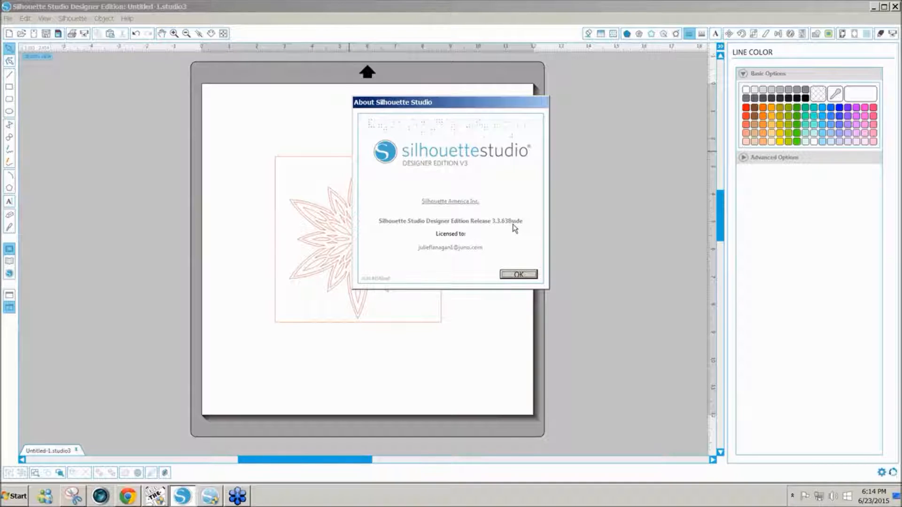
click(519, 274)
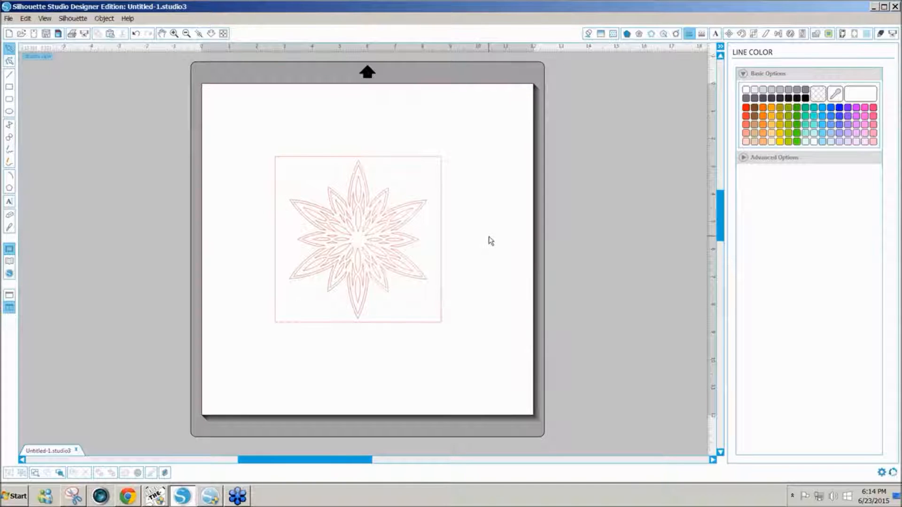
Set both the fill colour and the line colour of the cornish star reverse design to black.
click(398, 273)
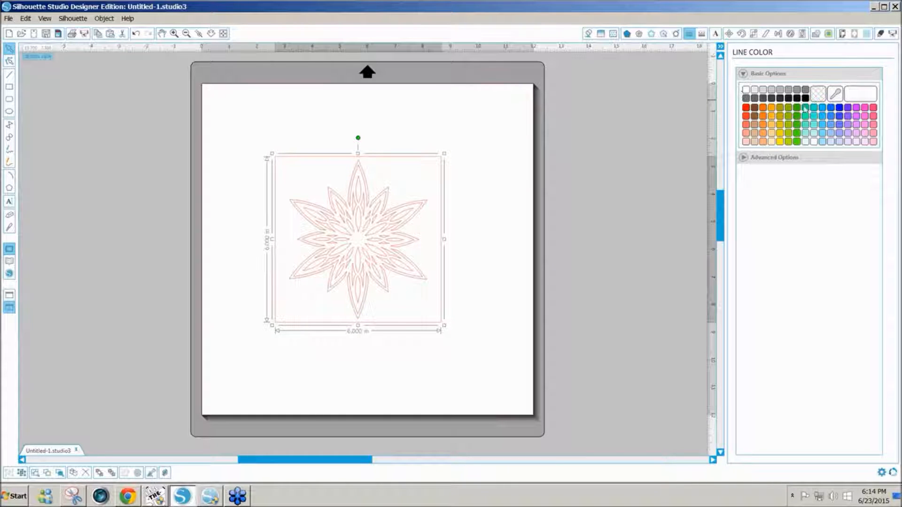
click(590, 35)
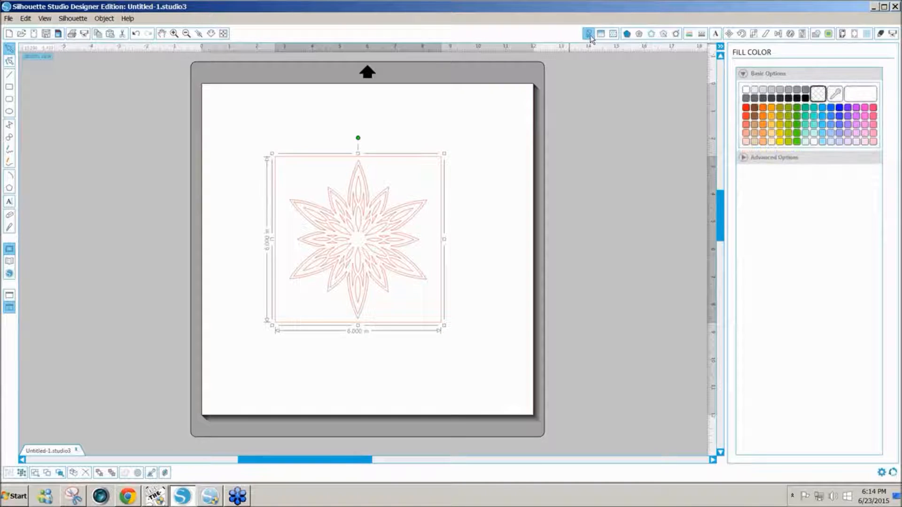
click(806, 98)
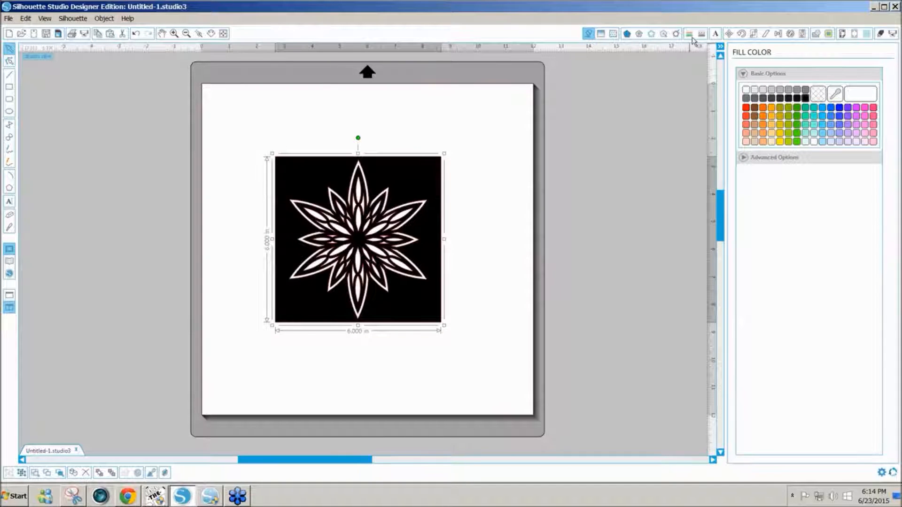
click(689, 34)
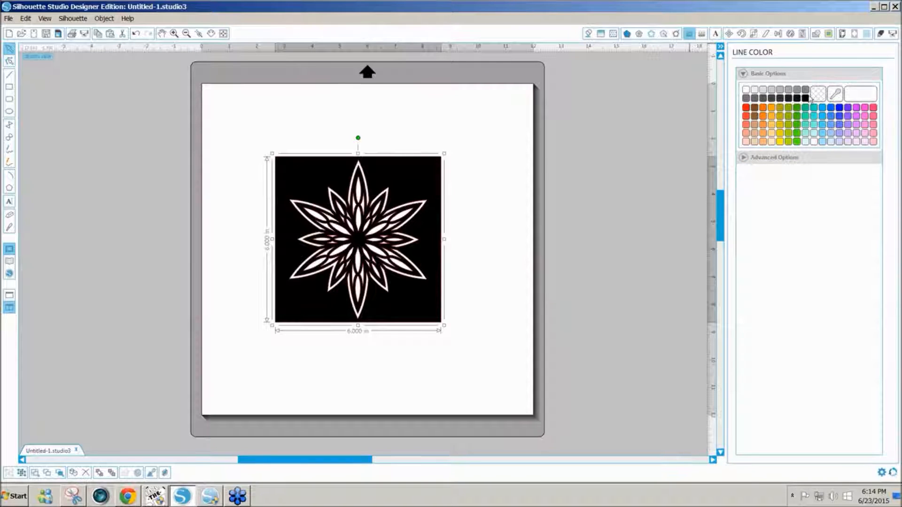
click(806, 98)
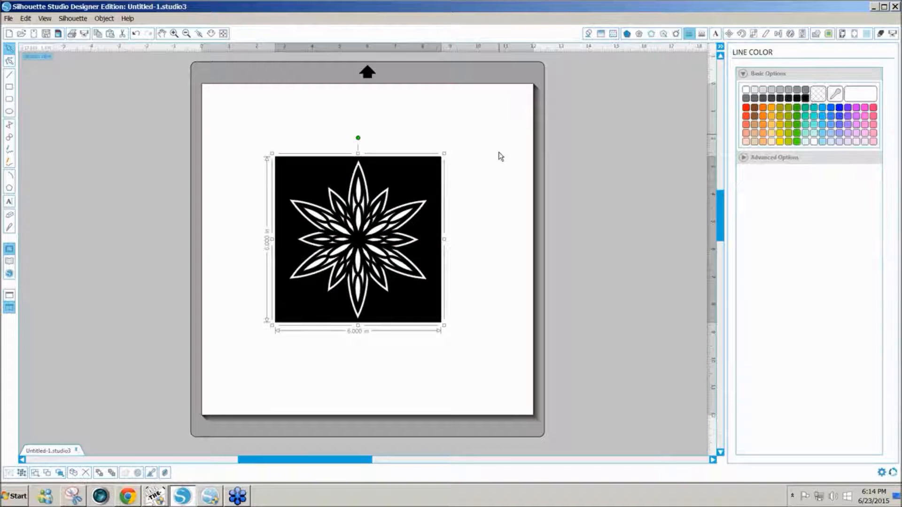
click(480, 164)
Move the black star design to the page's upper-left corner and enlarge it to about 11.1 in wide.
drag(399, 250, 334, 186)
click(374, 256)
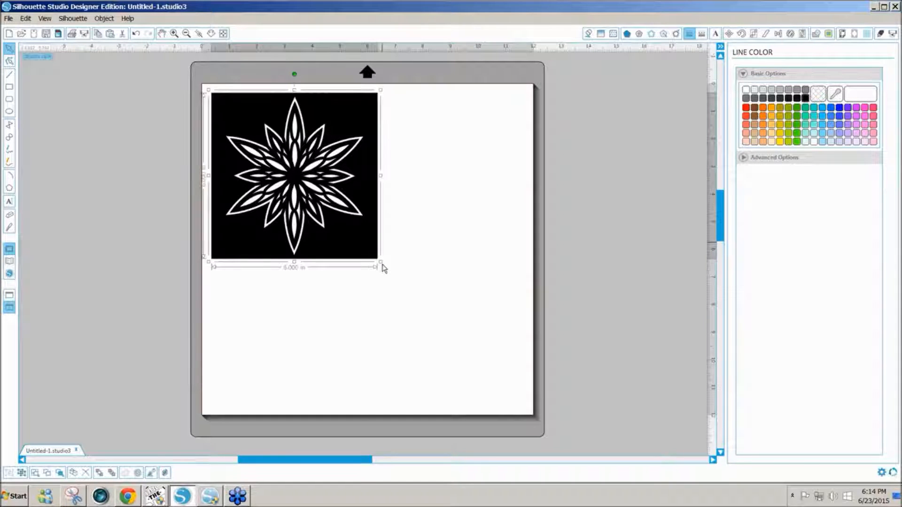
drag(380, 262, 517, 412)
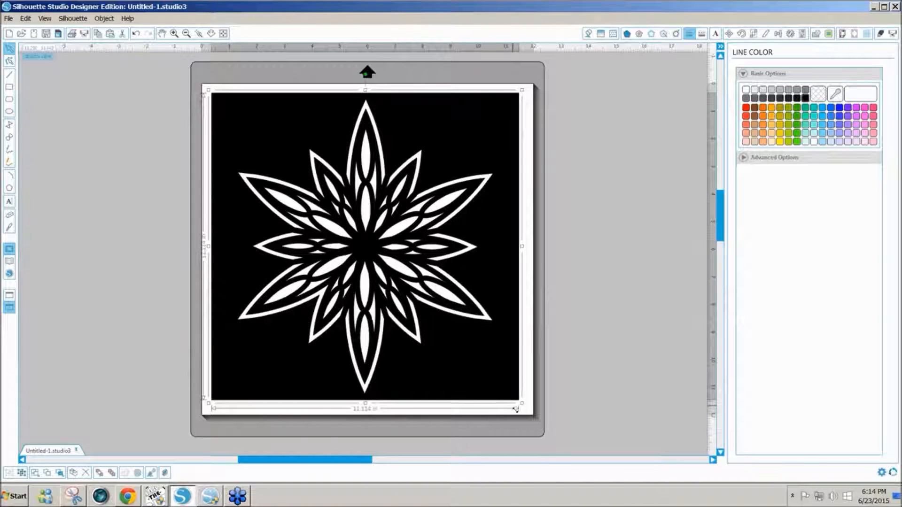
click(544, 413)
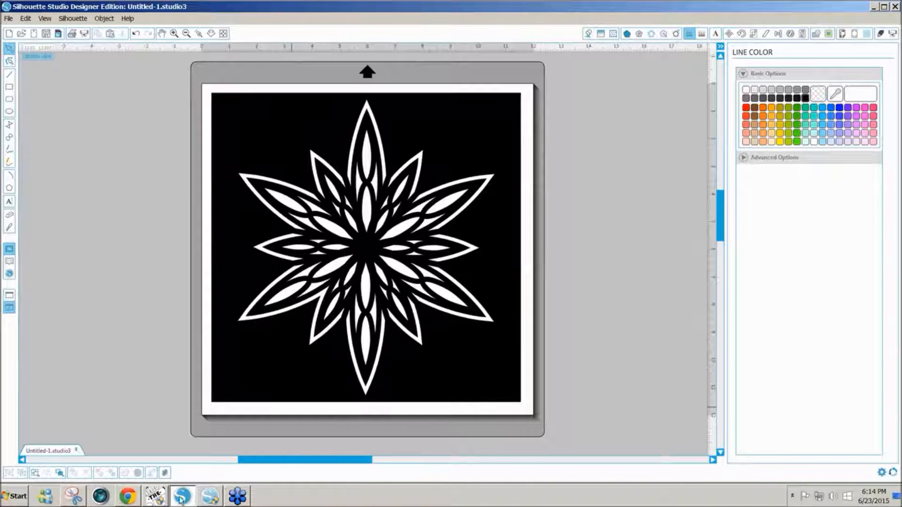
Capture the whole black square with the star design as a screen snip using the Snipping Tool.
click(73, 496)
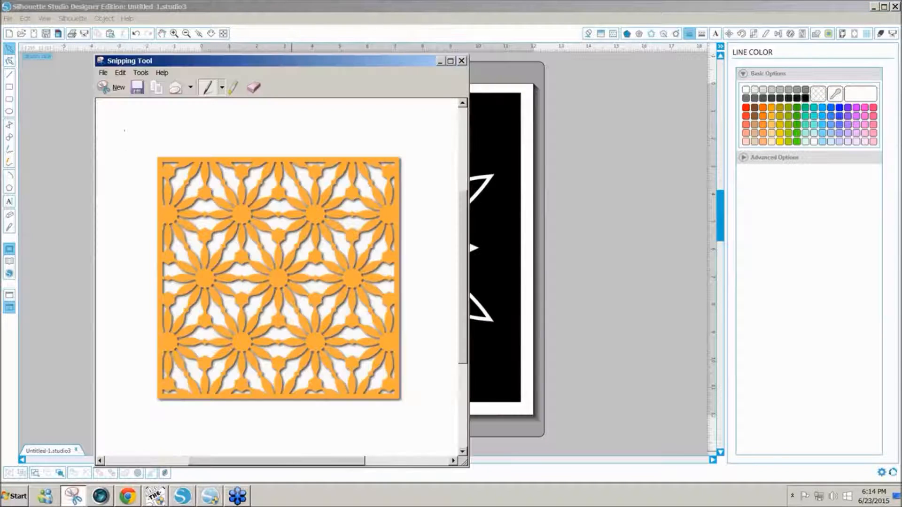
click(113, 88)
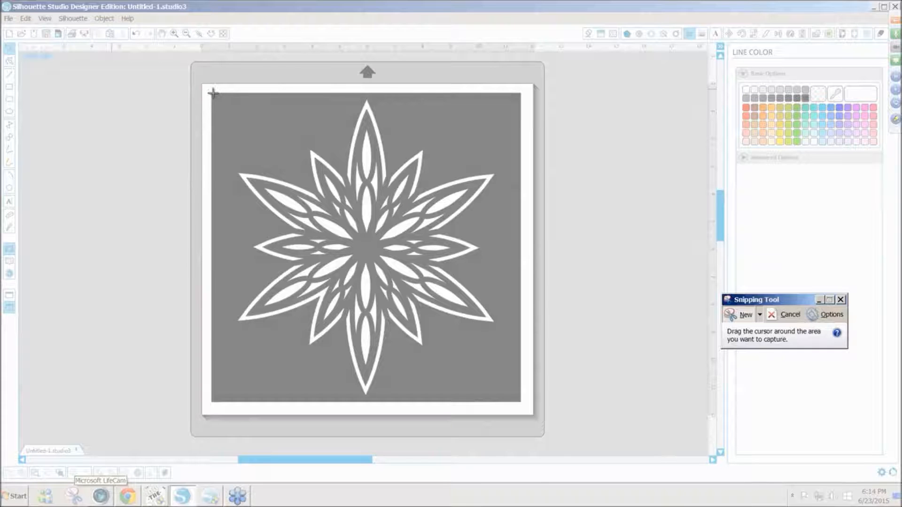
drag(213, 93, 519, 404)
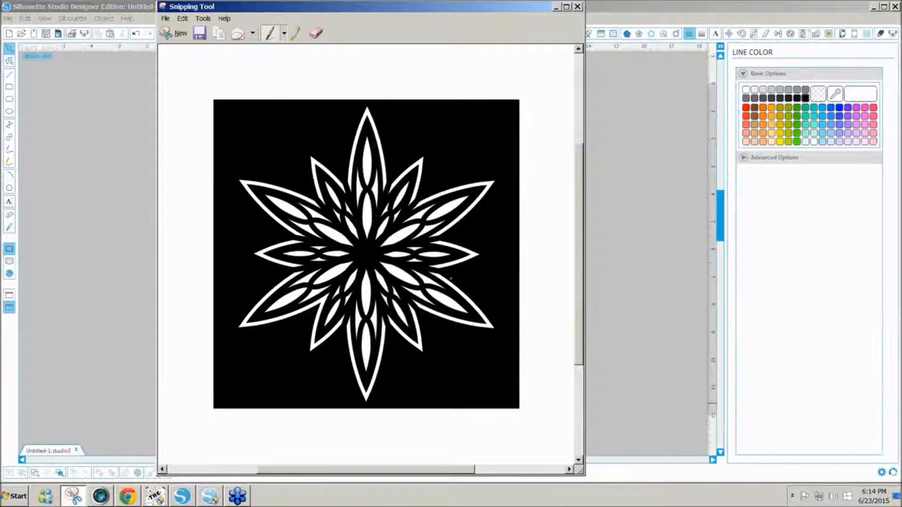
In a new Make The Cut! project, pixel-trace the clipboard star image, import it as a single trace, and nudge it up the mat.
click(155, 495)
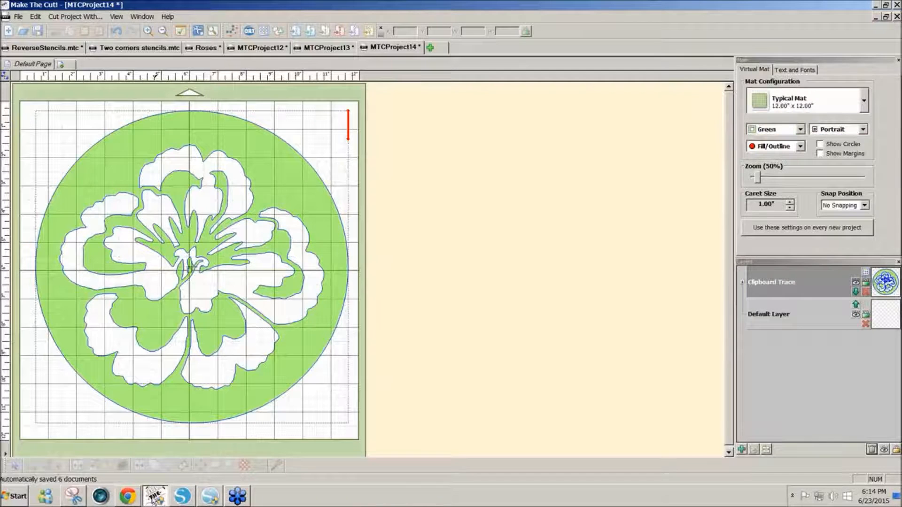
click(436, 48)
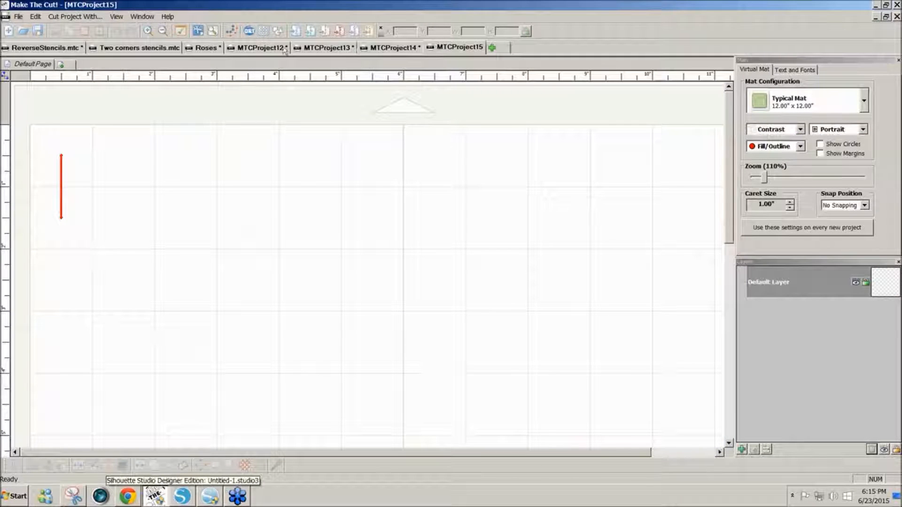
click(228, 34)
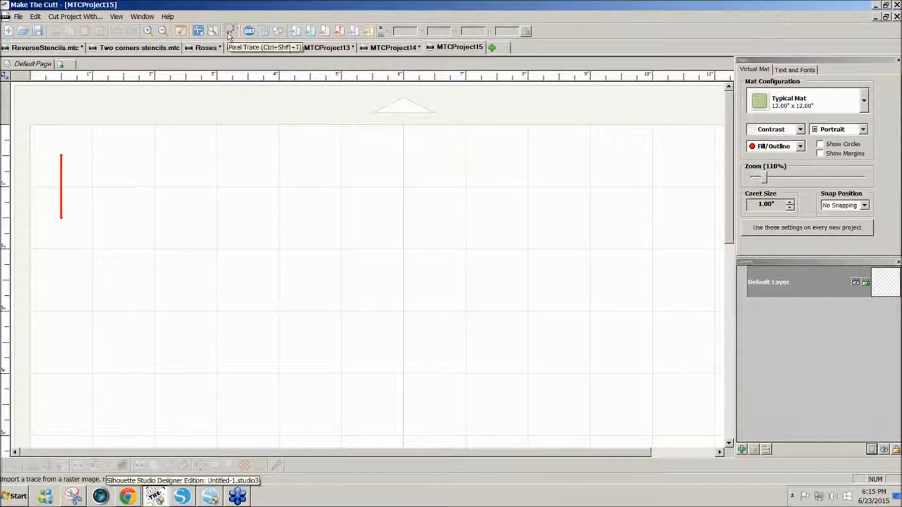
click(729, 271)
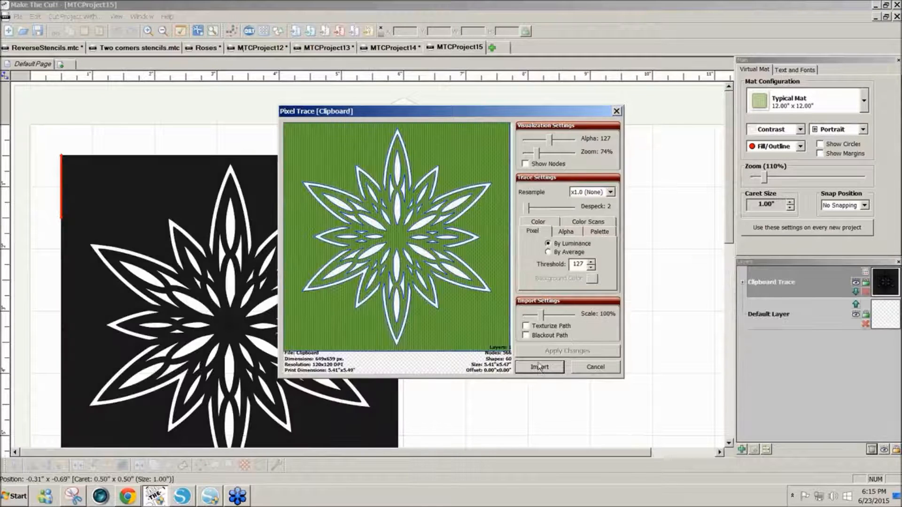
click(540, 367)
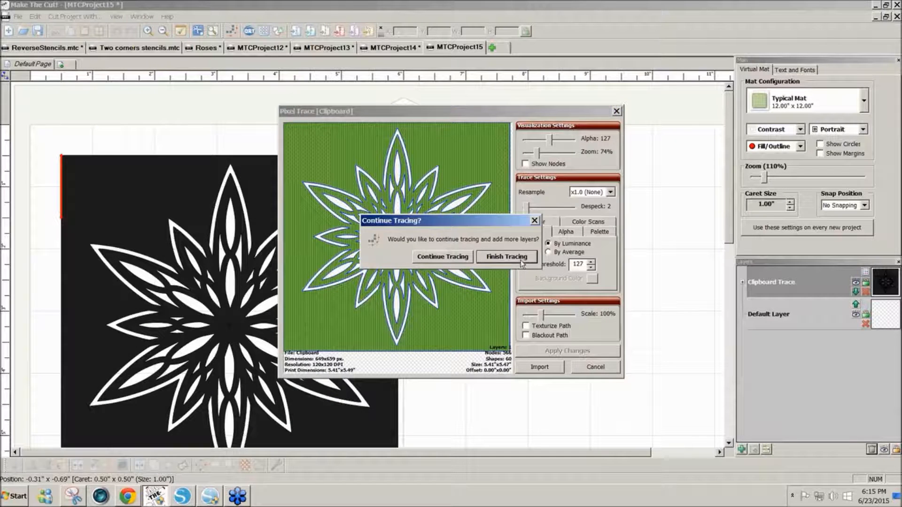
click(506, 257)
drag(370, 360, 368, 339)
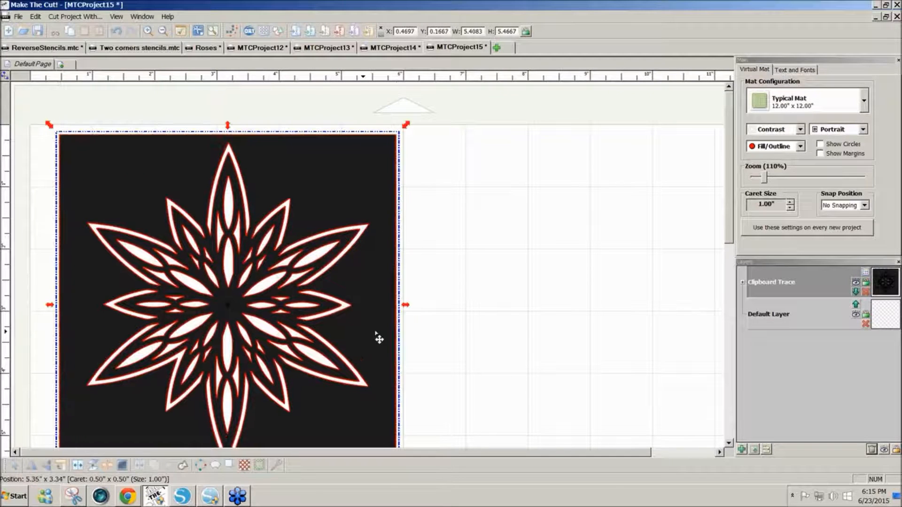
Change the Clipboard Trace layer's colour to dark red and deselect the star stencil.
click(863, 272)
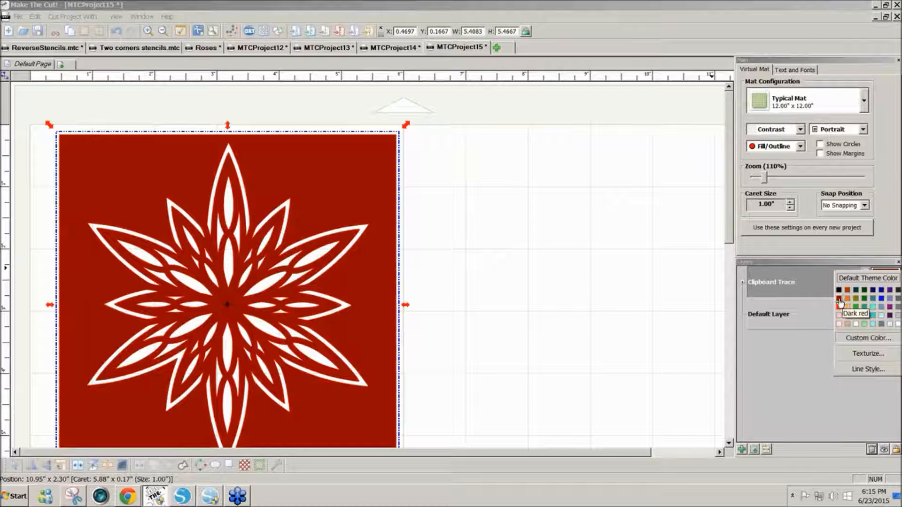
click(839, 299)
mouse_move(728, 234)
mouse_down()
mouse_move(725, 257)
mouse_move(736, 250)
mouse_up()
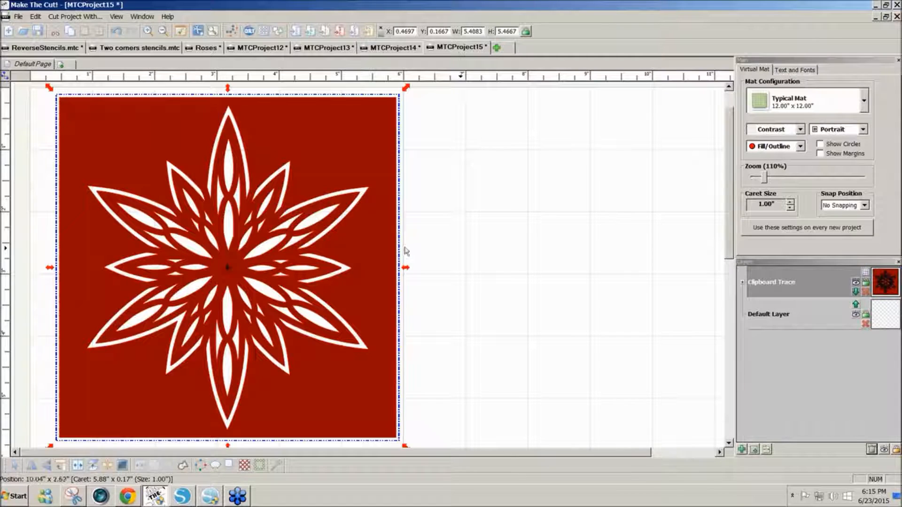
click(452, 226)
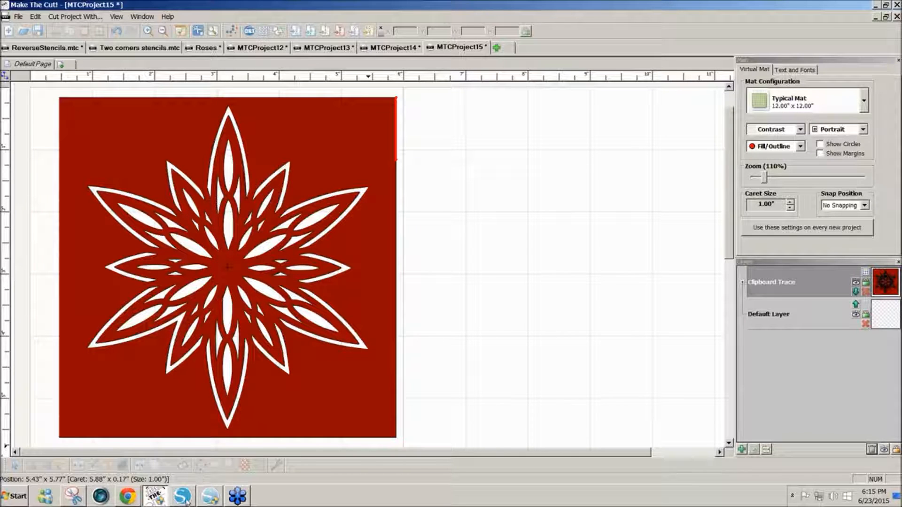
Switch to the Silhouette Studio library window and examine the designs in the Recent Downloads folder.
click(211, 498)
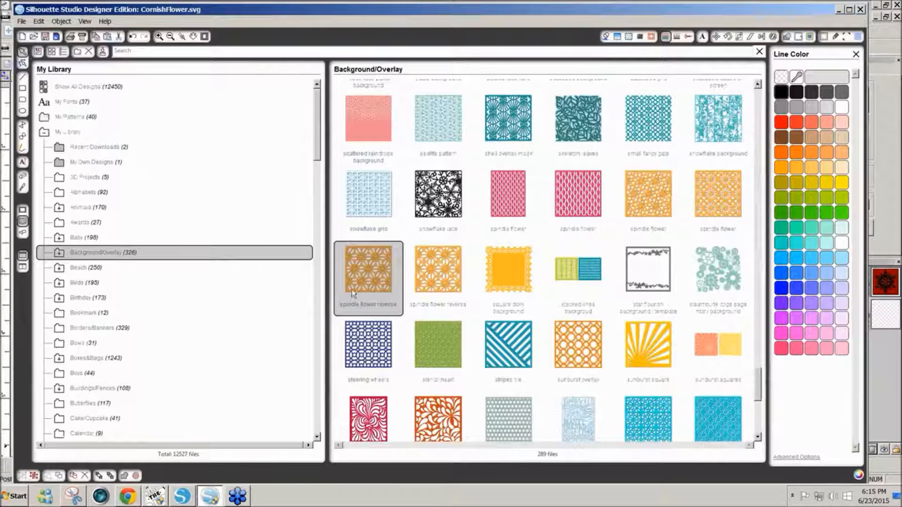
drag(317, 117, 301, 230)
scroll(292, 220, up, 10)
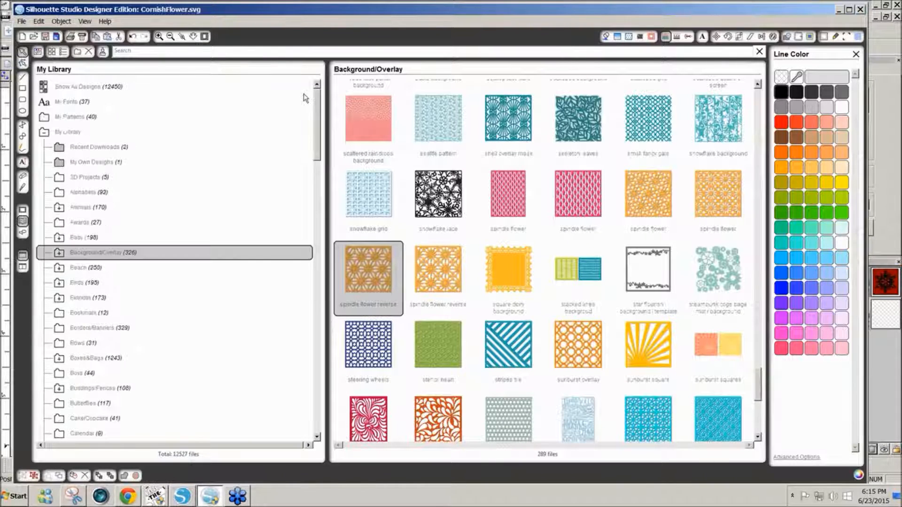
click(108, 150)
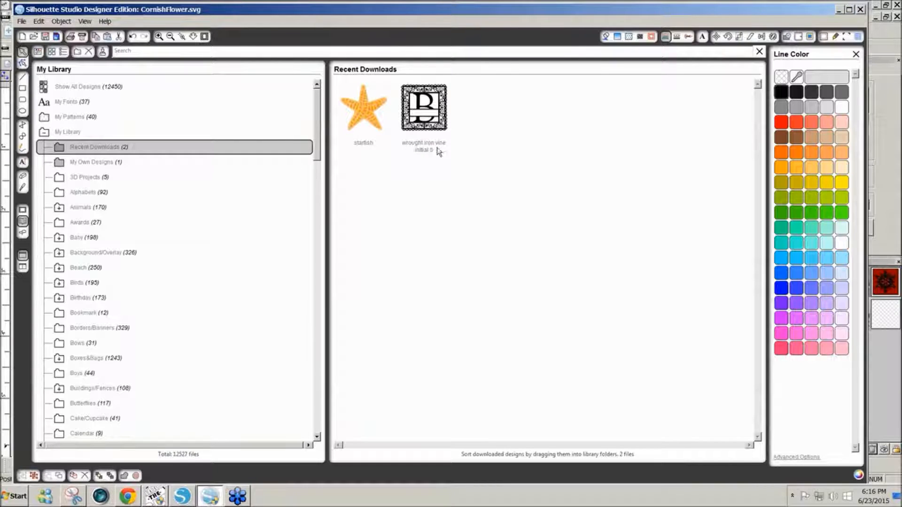
Close the Silhouette Studio library window, minimise the remaining windows to reach the desktop, and select the Silhouette Studio20 shortcut.
click(860, 10)
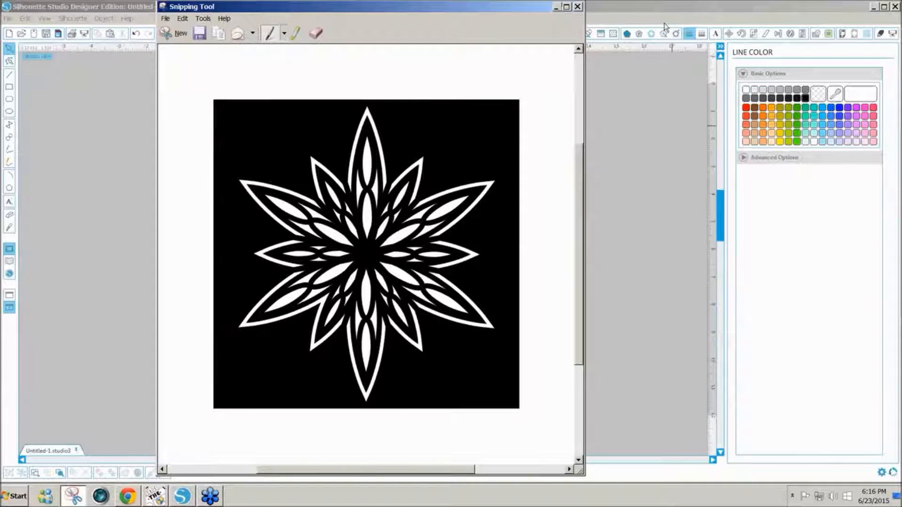
click(555, 6)
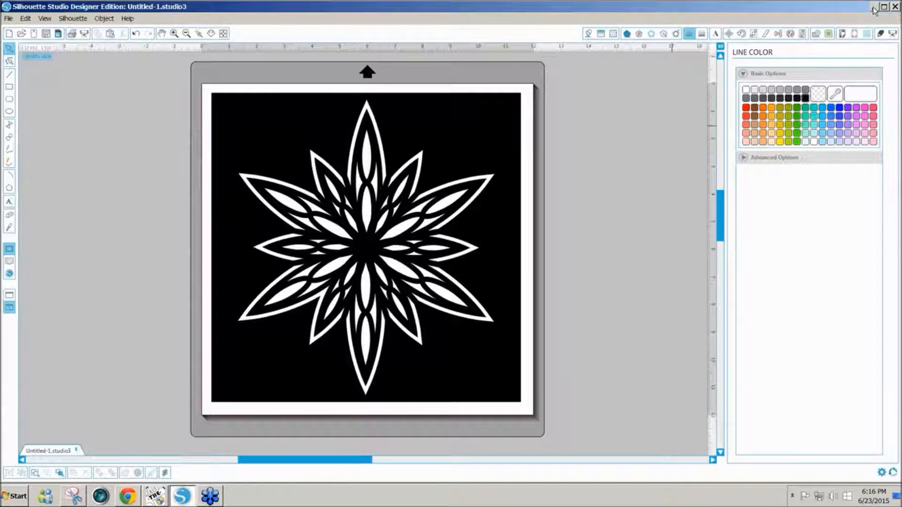
click(873, 8)
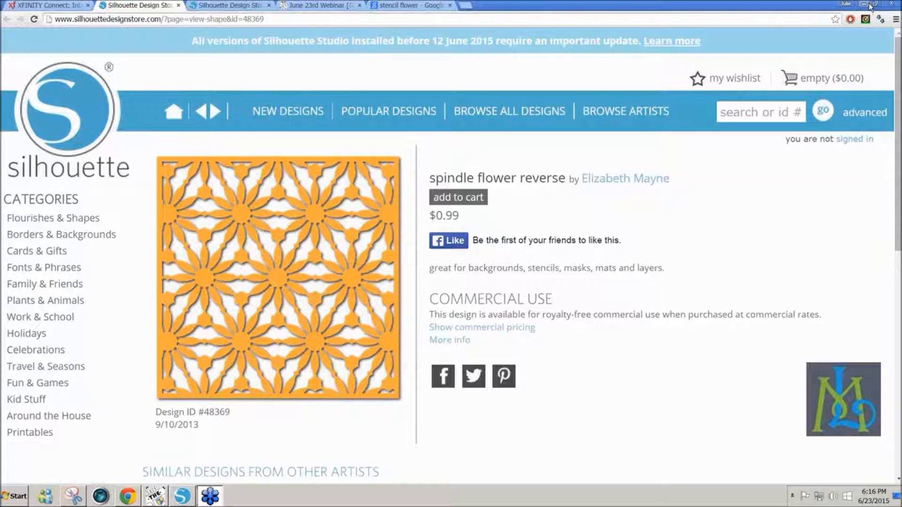
click(870, 6)
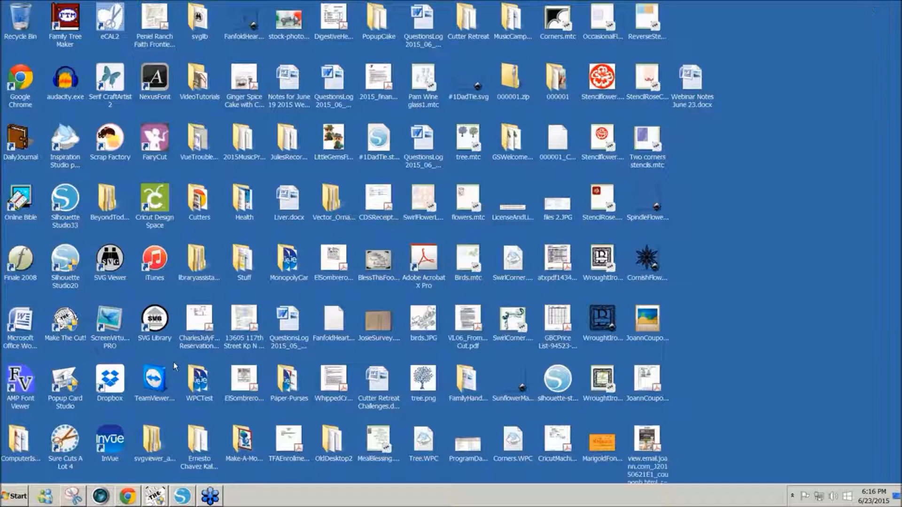
click(70, 264)
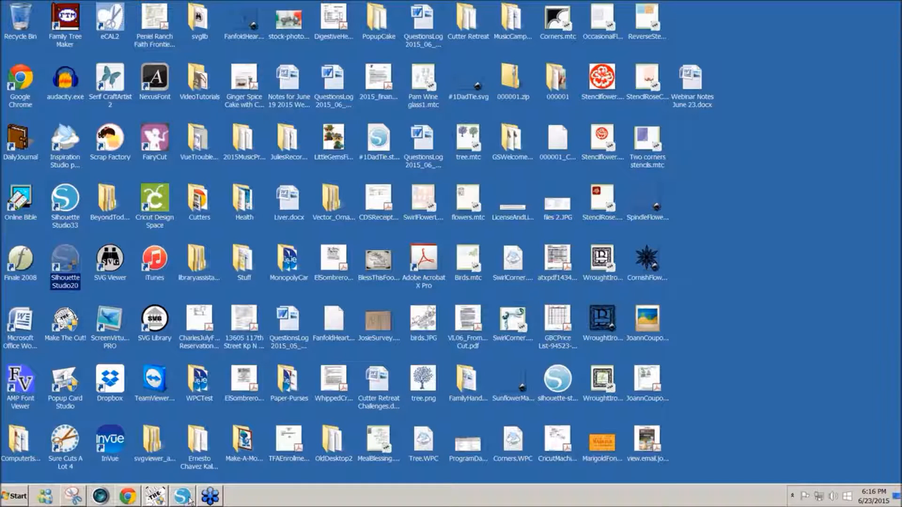
Switch back to Make The Cut! and shift the dark red star stencil slightly toward the mat's upper-left corner.
click(158, 499)
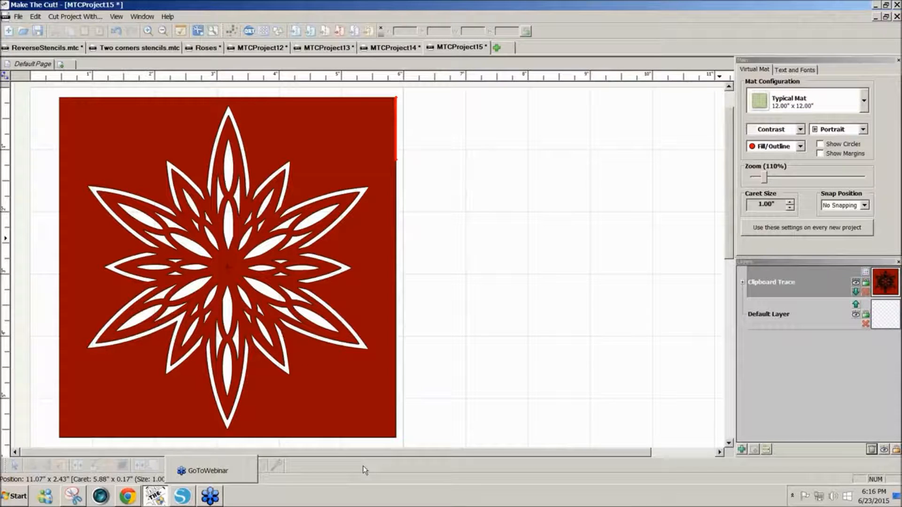
click(400, 400)
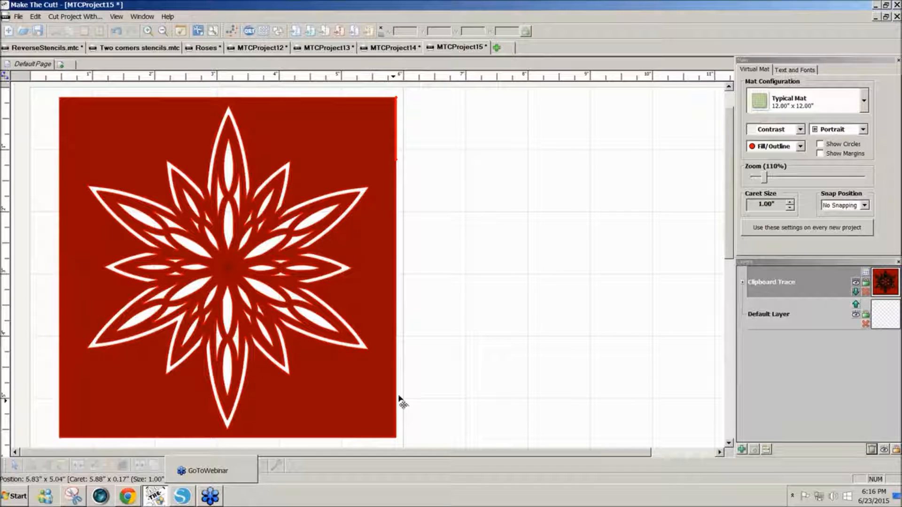
drag(353, 411, 373, 415)
mouse_move(731, 257)
mouse_down()
mouse_move(726, 269)
mouse_move(728, 259)
mouse_up()
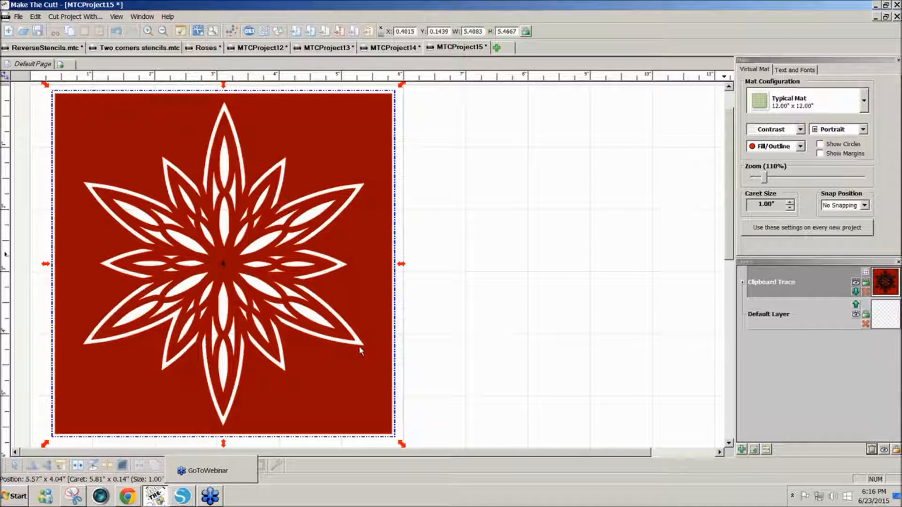
click(489, 428)
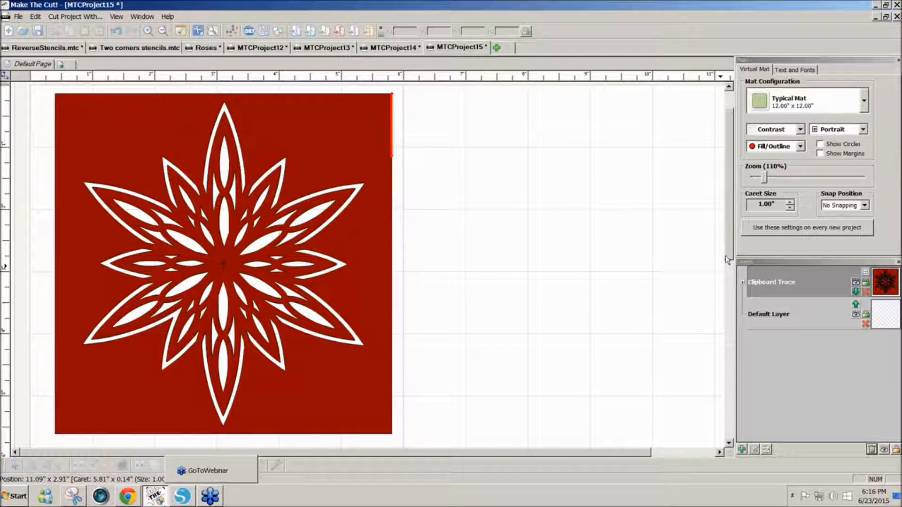
drag(728, 256, 729, 245)
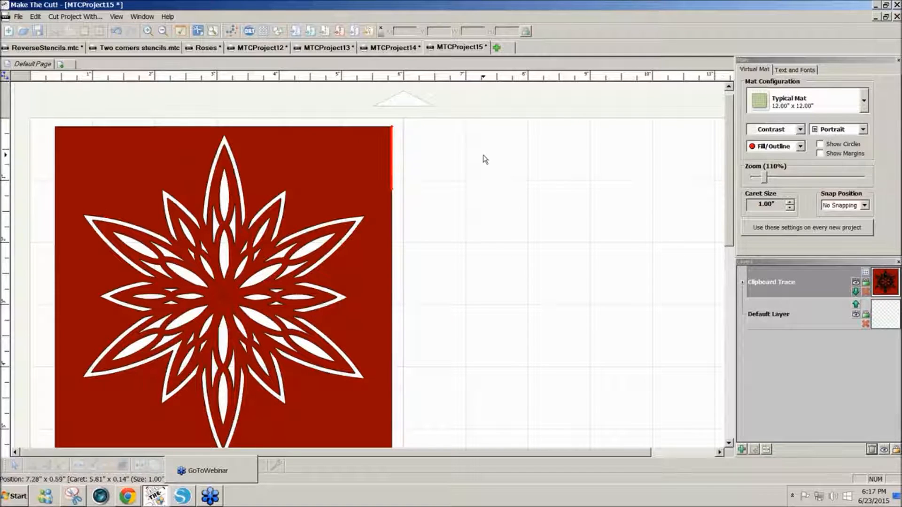
Review the designs in the Two corners stencils and ReverseStencils projects.
click(145, 49)
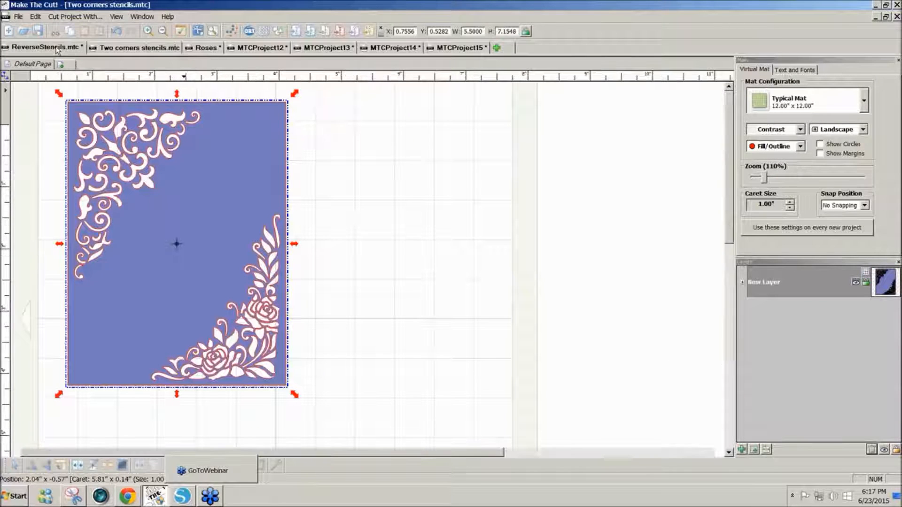
click(58, 48)
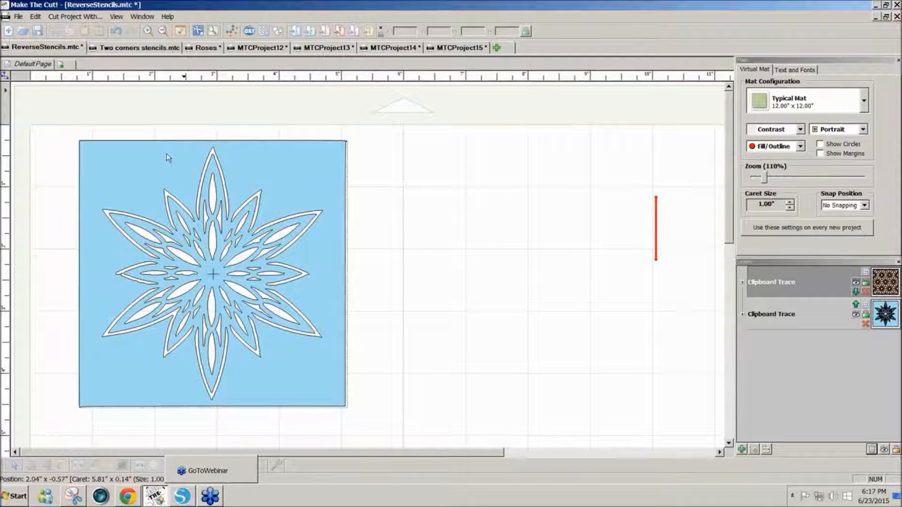
mouse_move(186, 501)
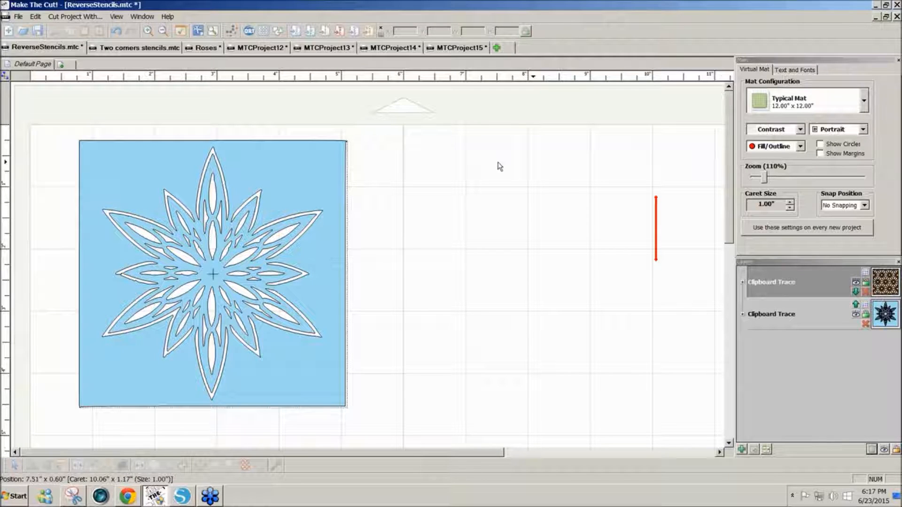
Copy the black star from MTCProject12 into a new project and move it onto the upper-left part of the mat.
click(245, 49)
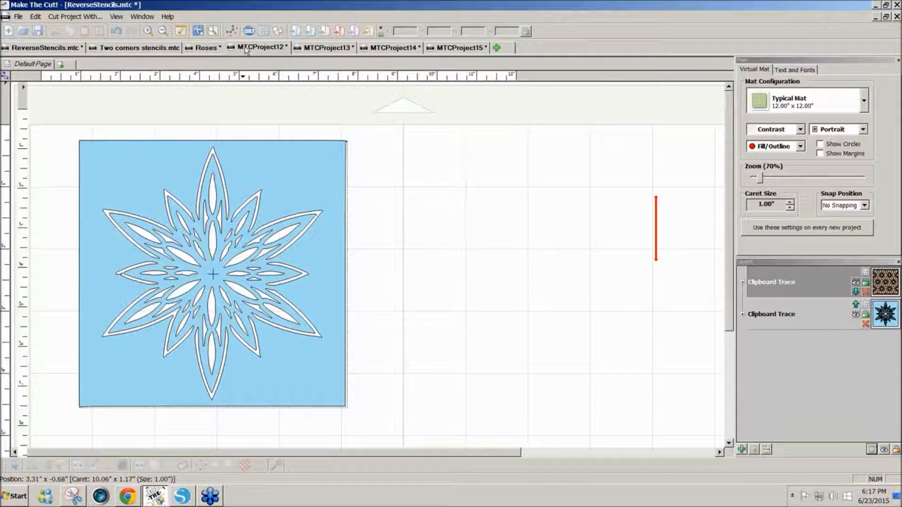
click(359, 110)
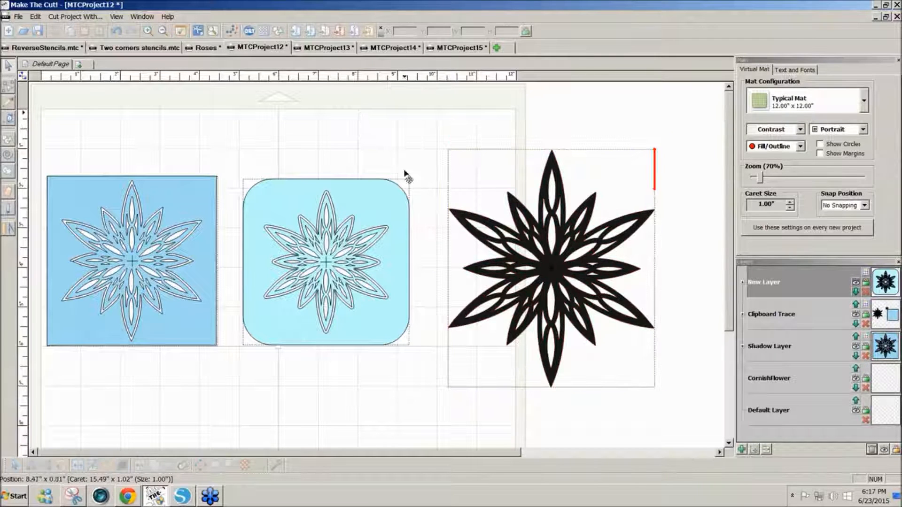
click(503, 242)
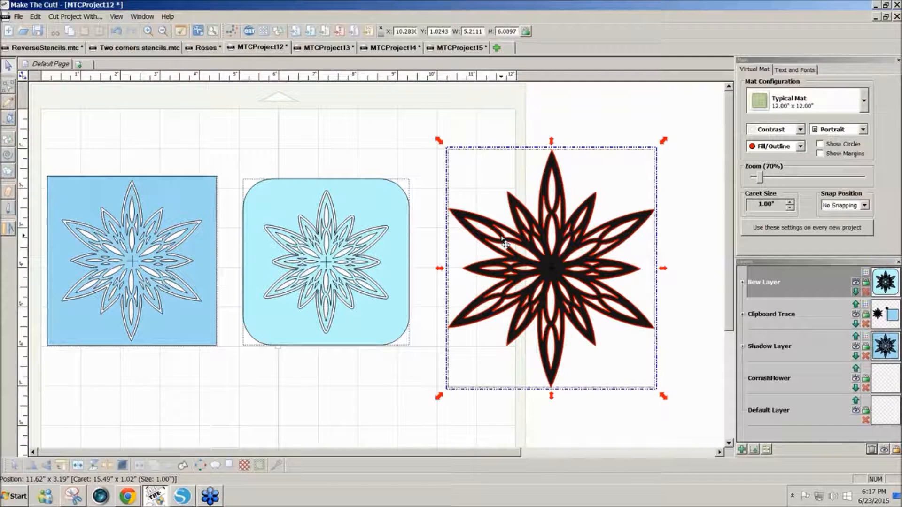
click(496, 47)
key(ctrl+v)
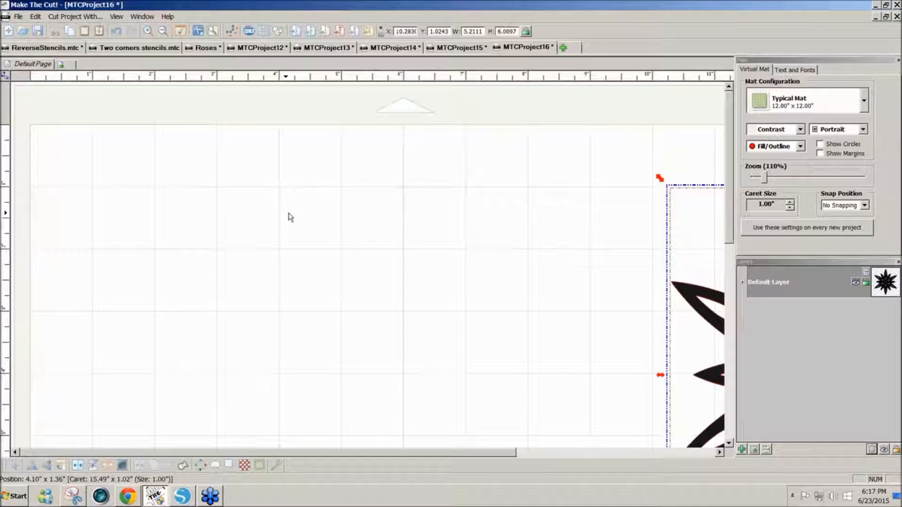
drag(709, 318, 61, 264)
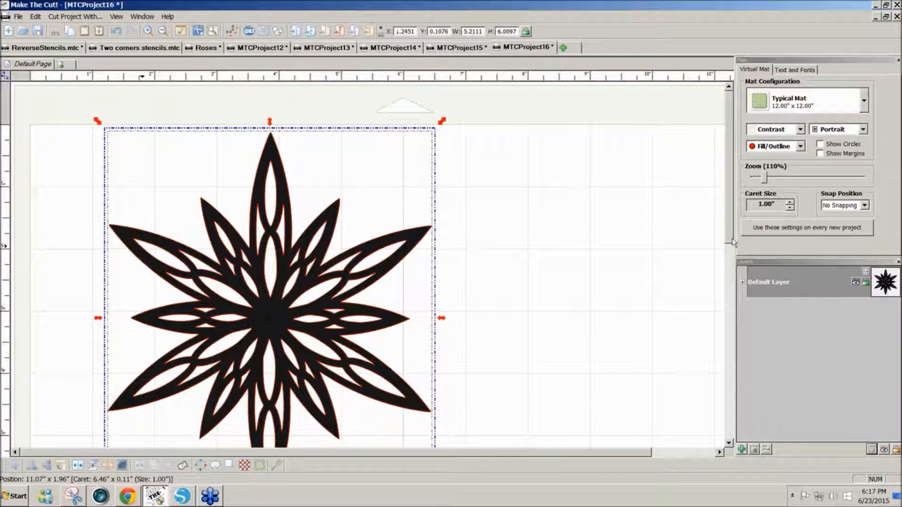
Shrink the black star to about 3.74 by 4.31 in and reposition it about 1 in below the mat's top edge.
scroll(732, 244, down, 3)
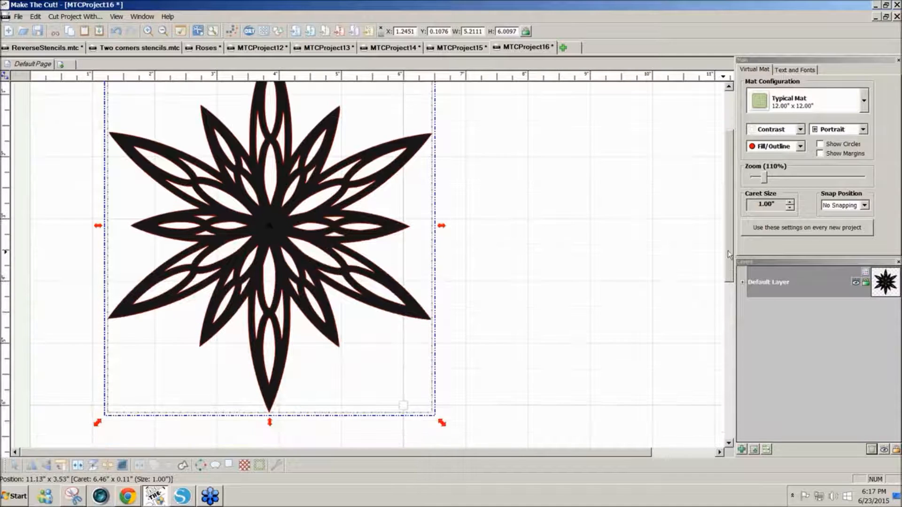
scroll(728, 249, up, 1)
drag(442, 445, 351, 375)
drag(227, 241, 244, 292)
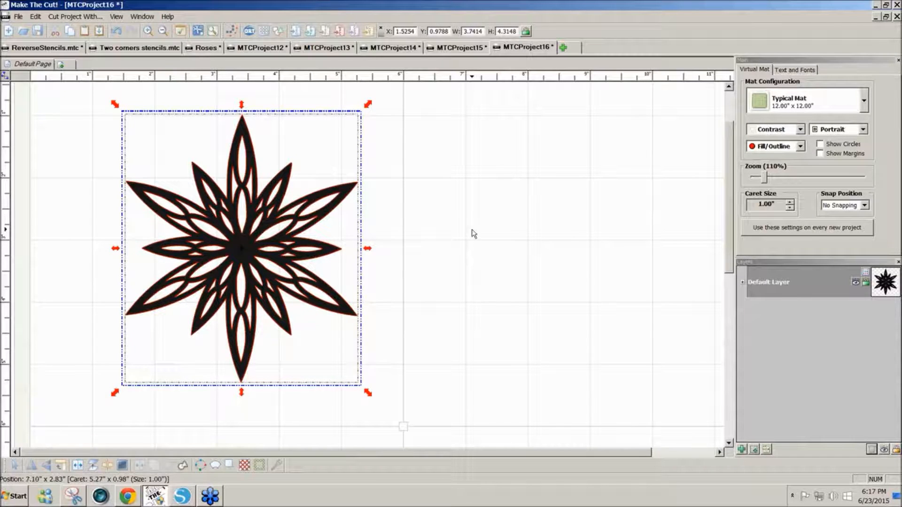
Generate a blacked-out shadow layer for the black star with a 0.1 in width and rounded corner joins.
click(228, 467)
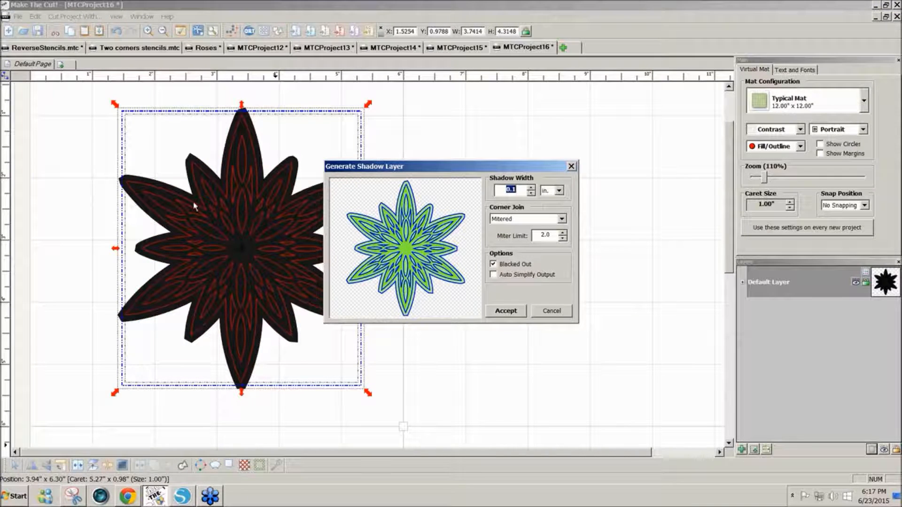
click(562, 218)
click(499, 244)
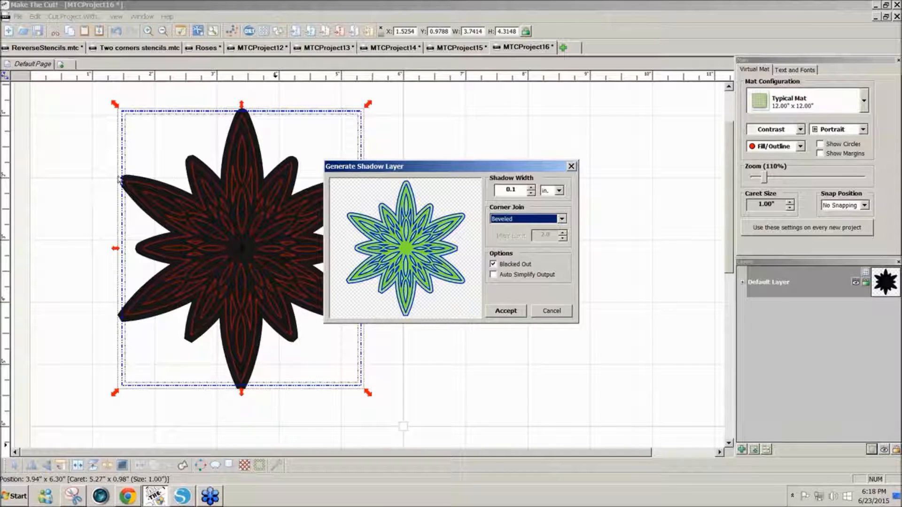
click(560, 219)
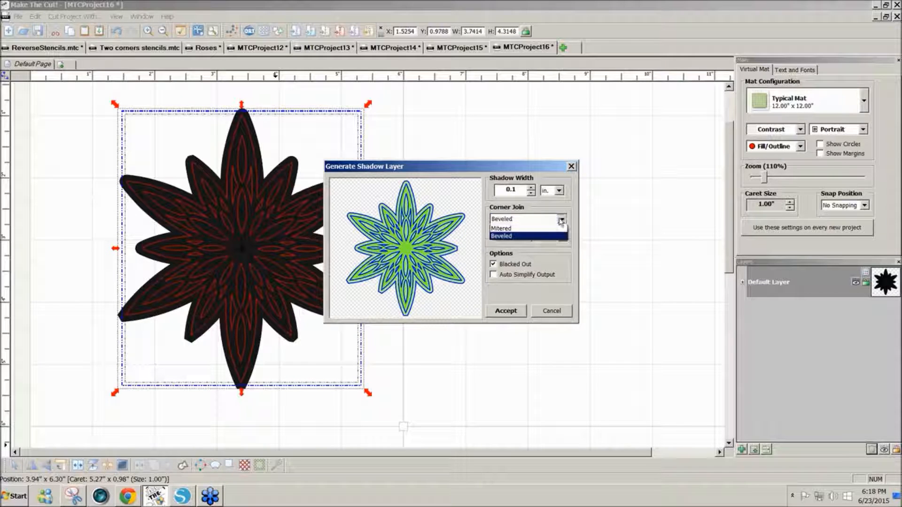
click(525, 237)
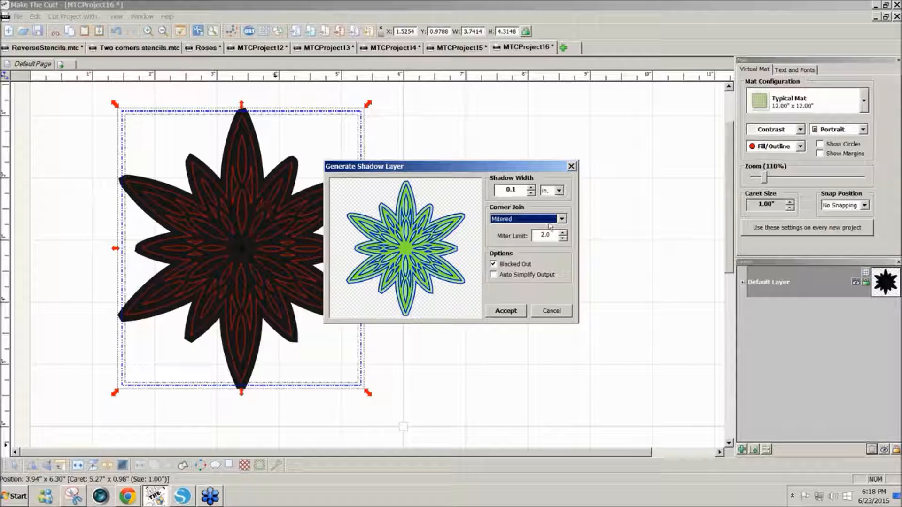
click(537, 222)
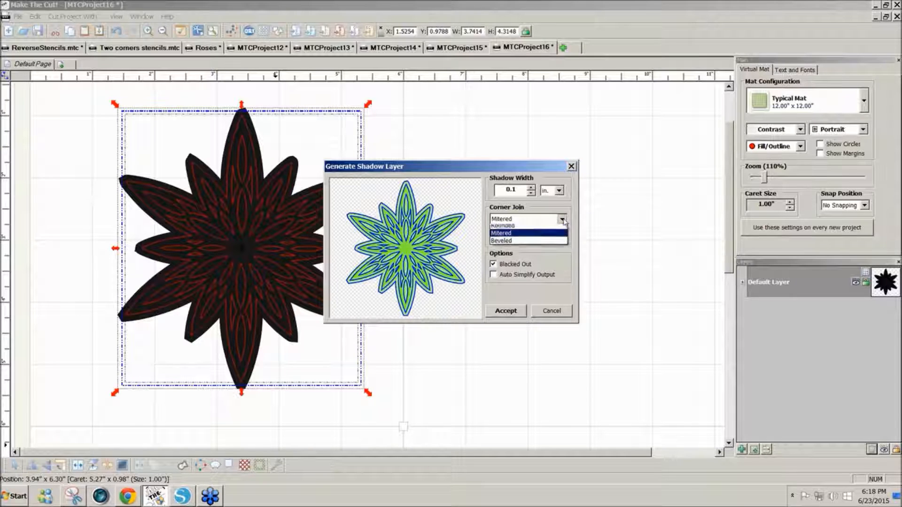
click(532, 227)
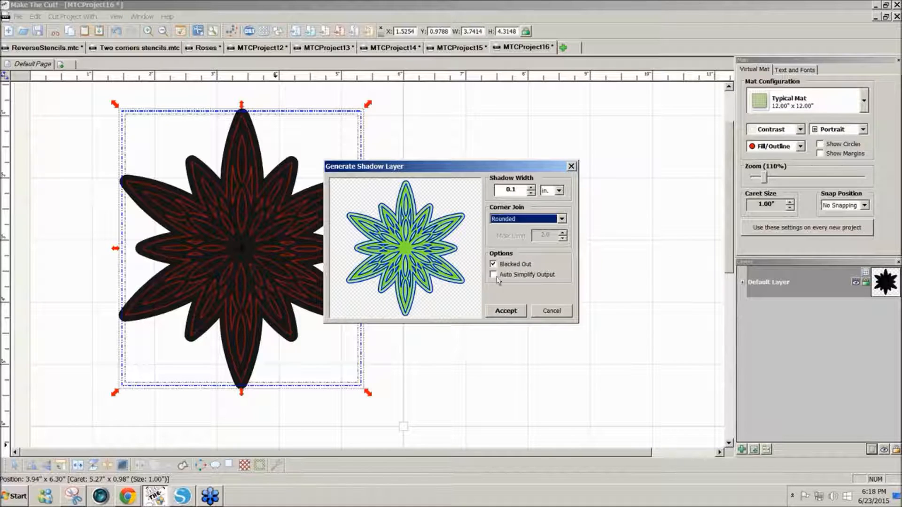
click(517, 312)
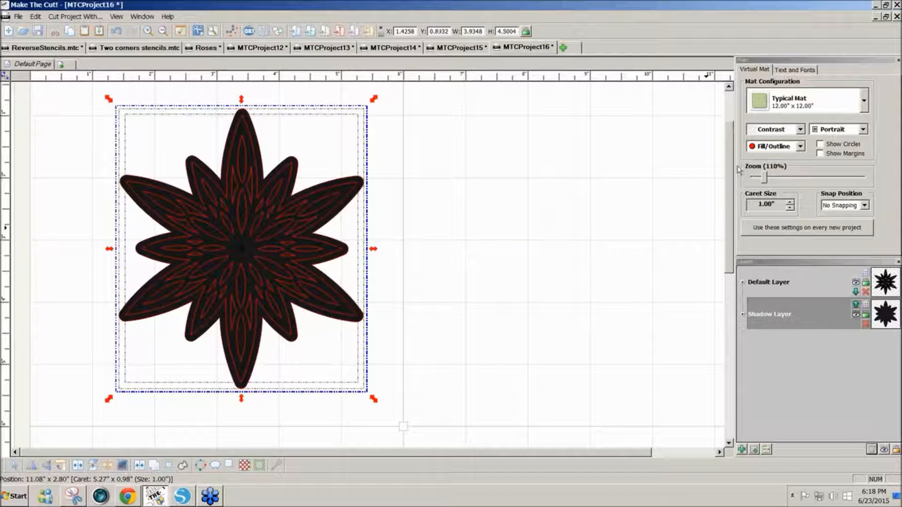
Set the virtual mat's colour to Green and deselect the shadow shape.
click(801, 130)
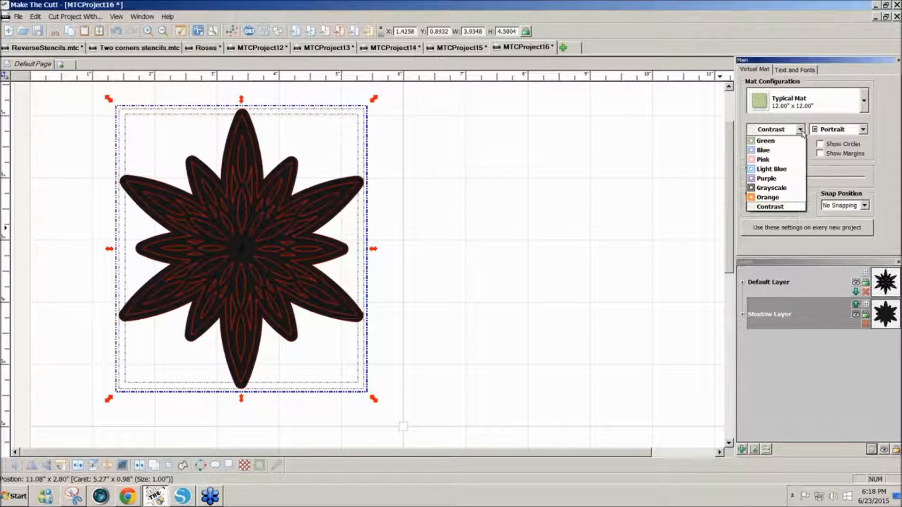
click(776, 147)
click(550, 185)
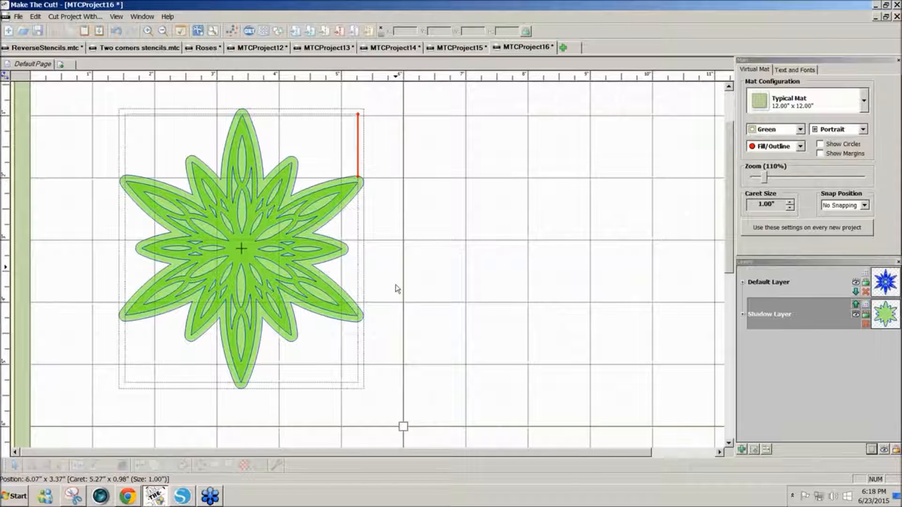
Try joining the whole star with its shadow, and undo the join.
drag(404, 425, 118, 155)
click(183, 211)
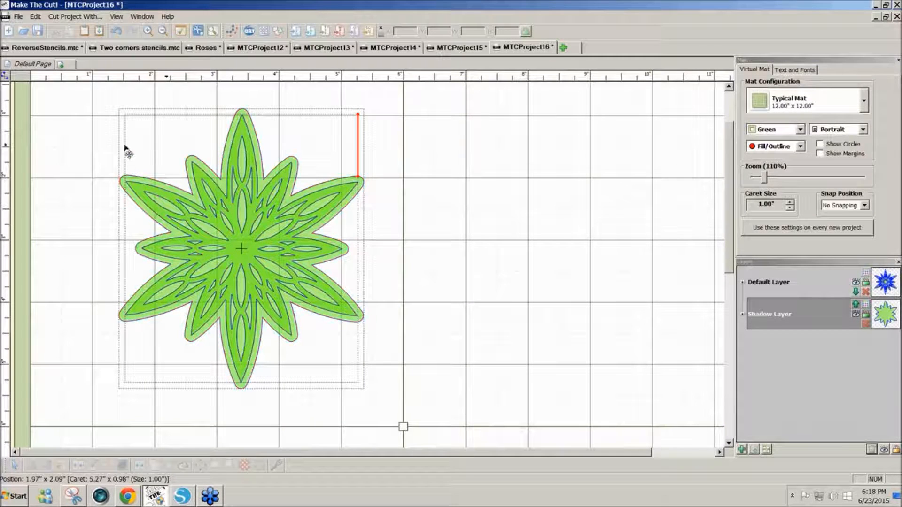
drag(103, 87, 399, 431)
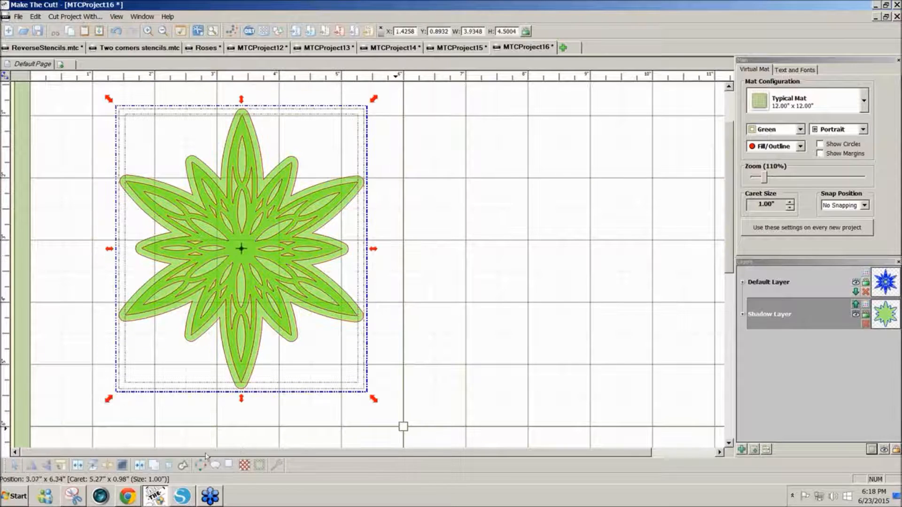
click(139, 466)
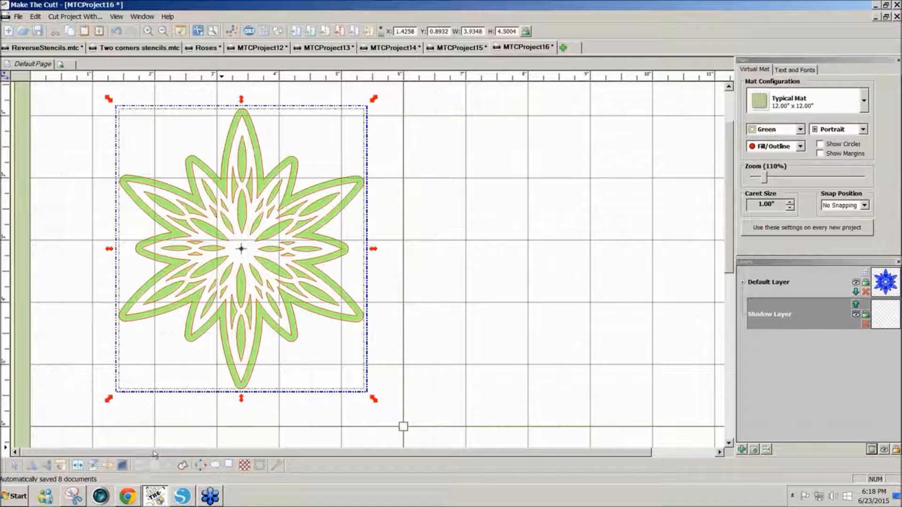
key(ctrl+z)
click(512, 354)
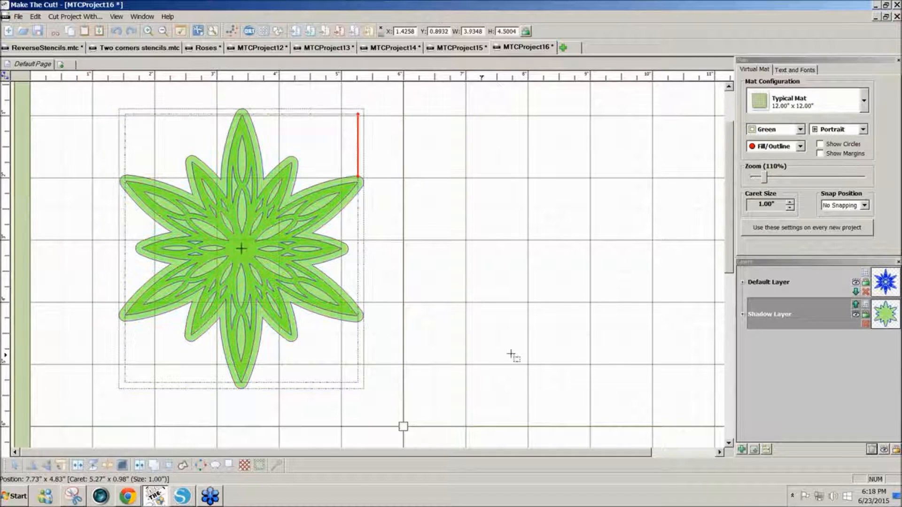
Split the original star into its separate shapes and deselect them.
click(275, 312)
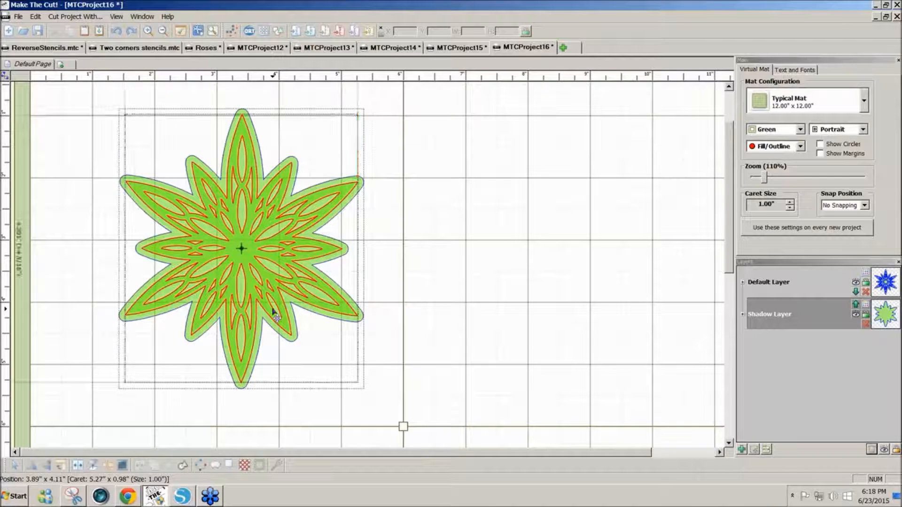
click(110, 467)
click(520, 344)
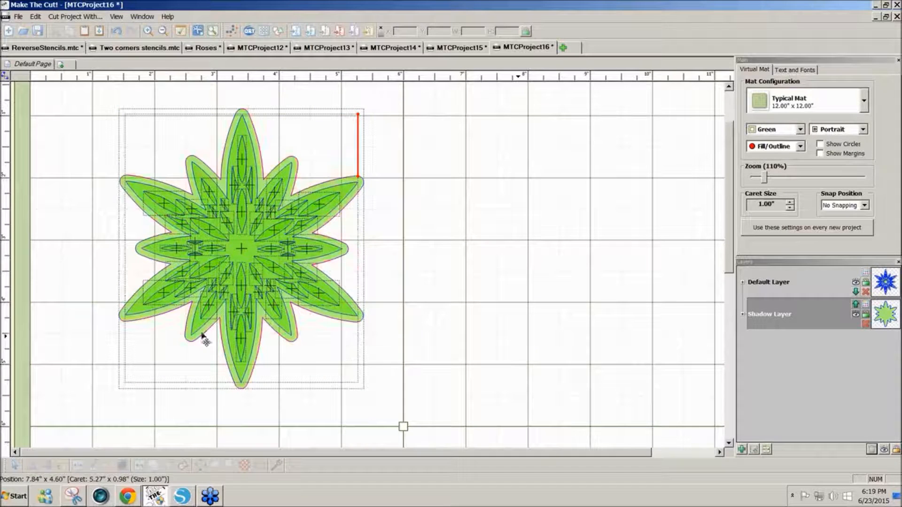
Move the star's outer outline together with the shadow outline onto a new layer.
click(151, 314)
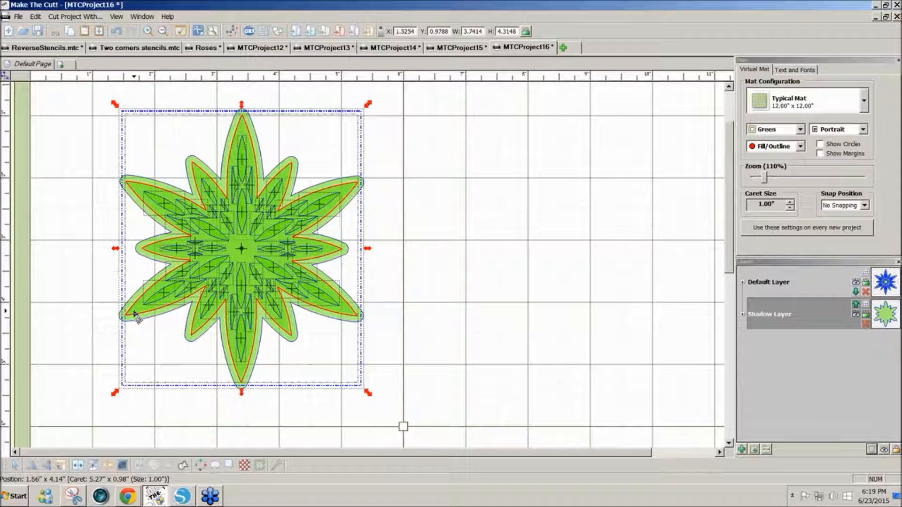
click(135, 316)
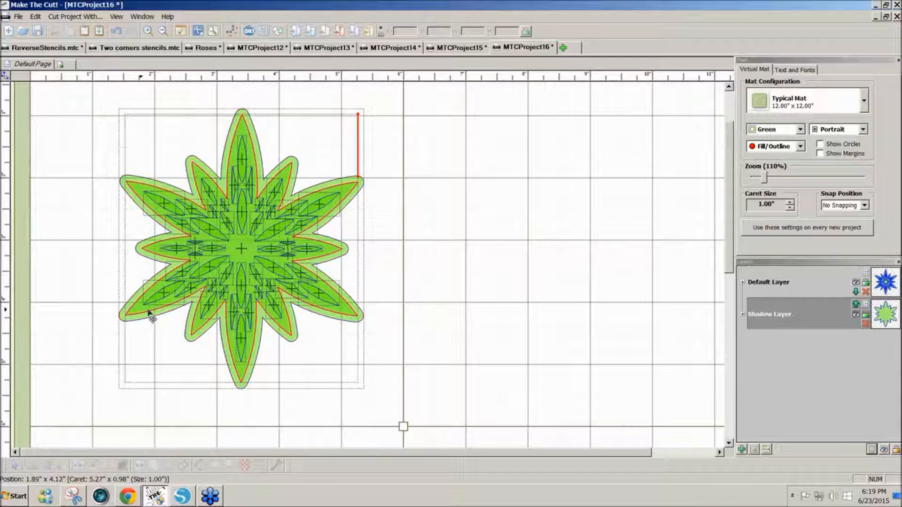
click(149, 311)
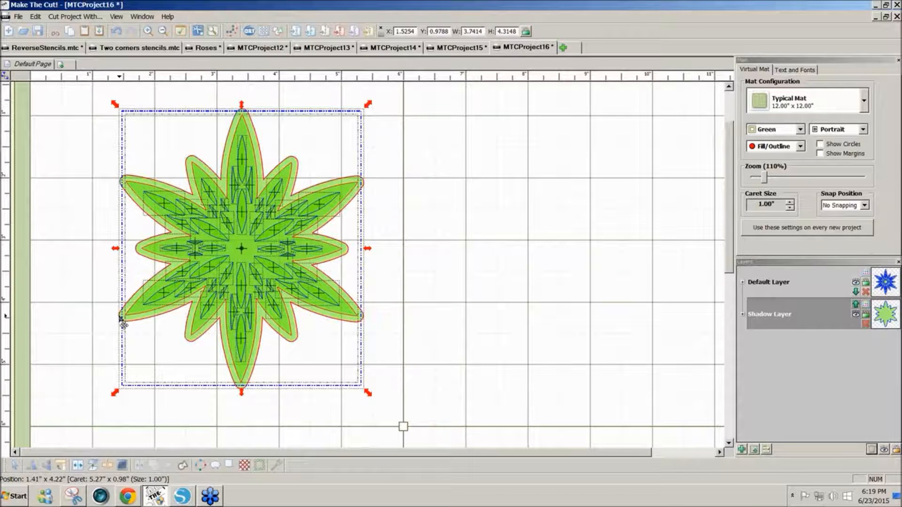
click(132, 321)
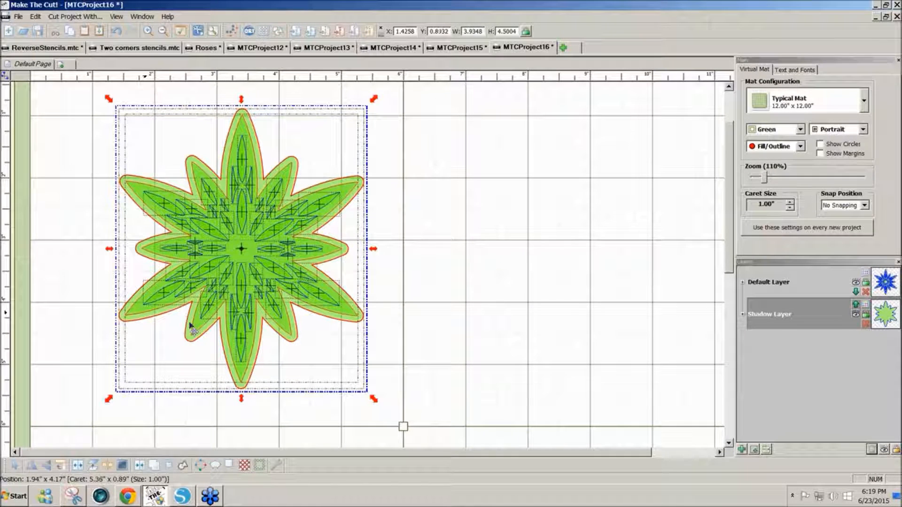
click(754, 449)
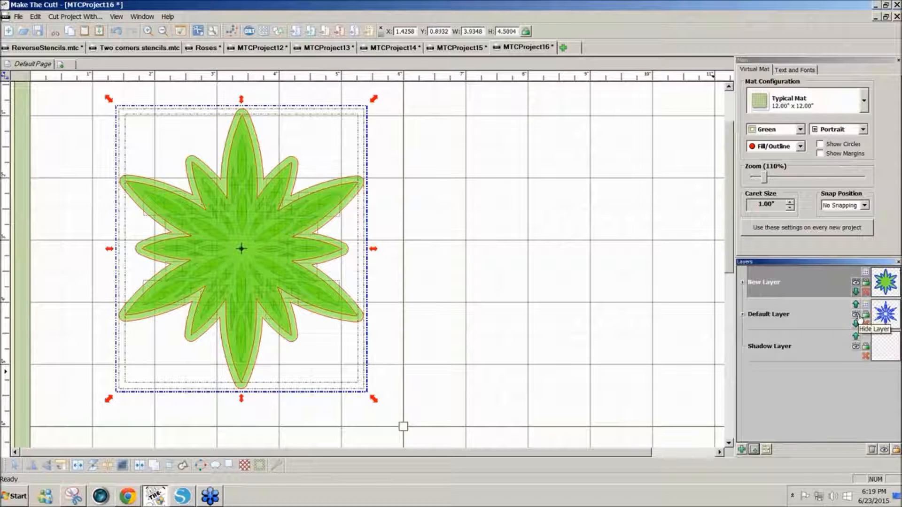
Hide the Default Layer and join the two selected outlines into a hollow star border.
click(856, 316)
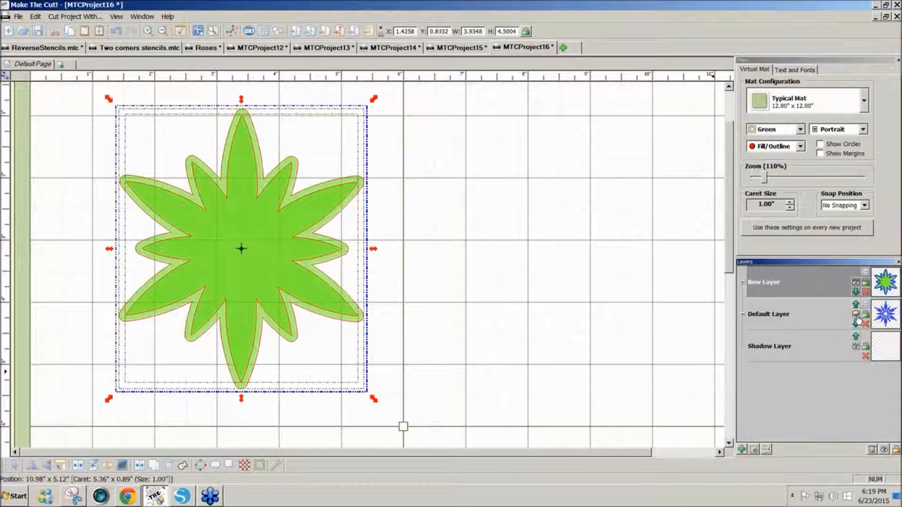
click(139, 465)
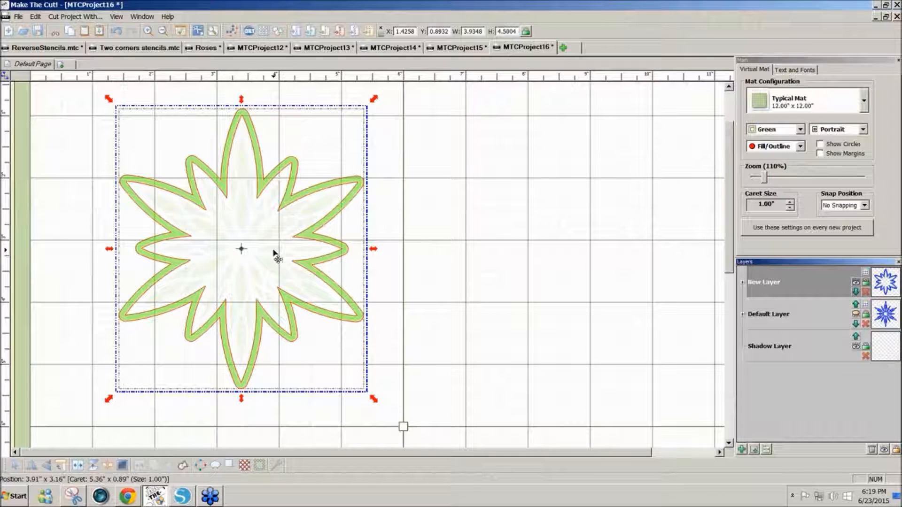
Cut gaps through the star border at every inner corner between petals with the Eraser at 2 mm.
click(4, 81)
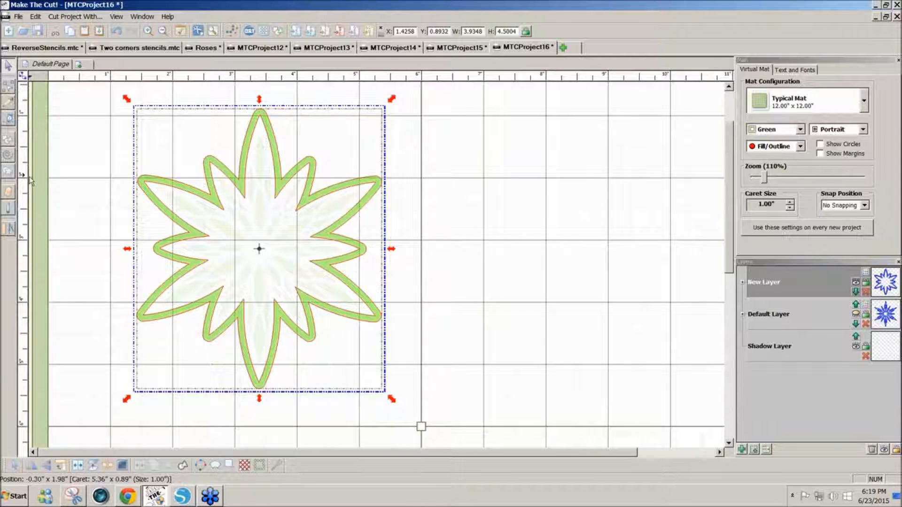
click(8, 191)
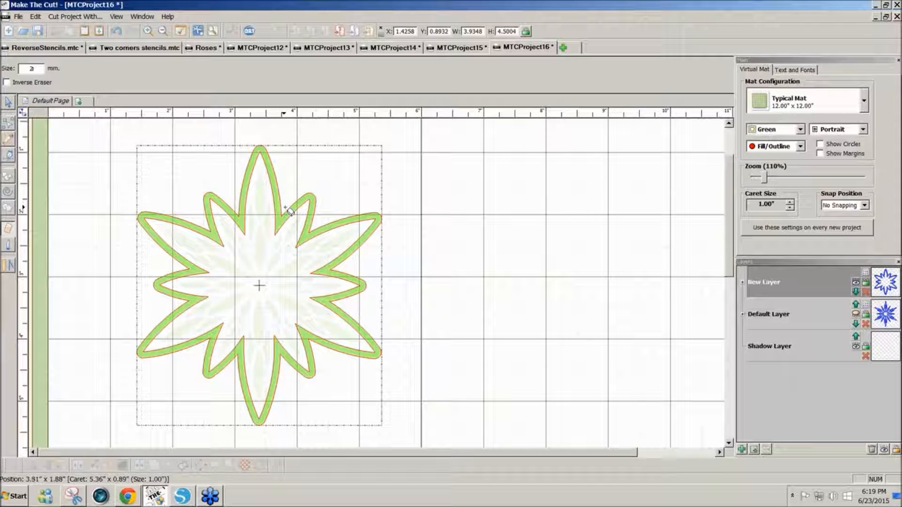
mouse_move(289, 212)
mouse_down()
mouse_move(280, 256)
mouse_move(278, 248)
mouse_up()
drag(234, 206, 242, 233)
mouse_move(197, 216)
mouse_down()
mouse_move(217, 245)
mouse_move(241, 268)
mouse_up()
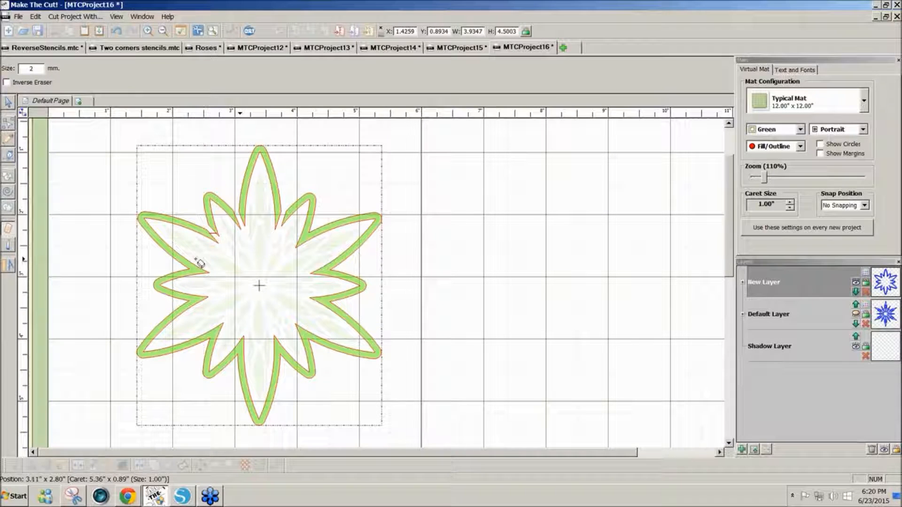
drag(148, 265, 224, 280)
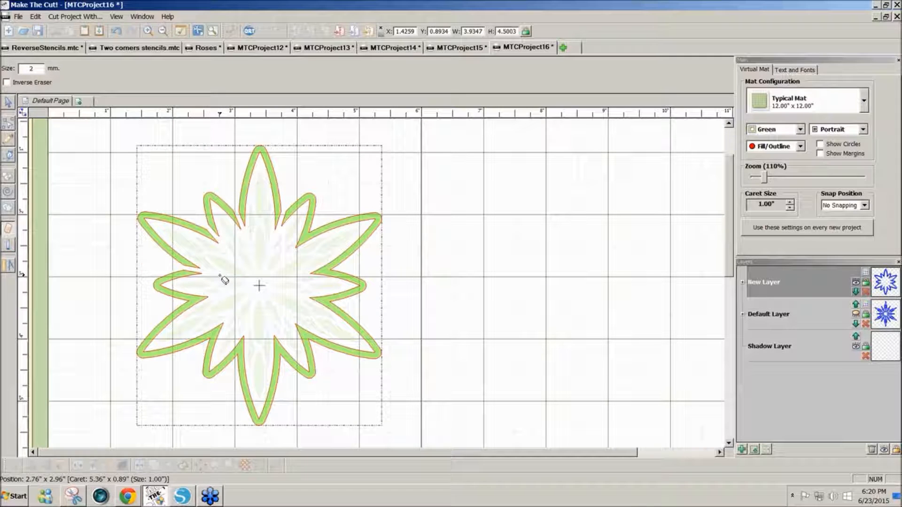
drag(164, 303, 227, 300)
mouse_move(185, 369)
mouse_down()
mouse_move(235, 311)
mouse_move(244, 347)
mouse_move(230, 383)
mouse_up()
mouse_move(265, 323)
mouse_down()
mouse_move(300, 386)
mouse_move(269, 333)
mouse_move(275, 350)
mouse_move(273, 327)
mouse_move(290, 316)
mouse_up()
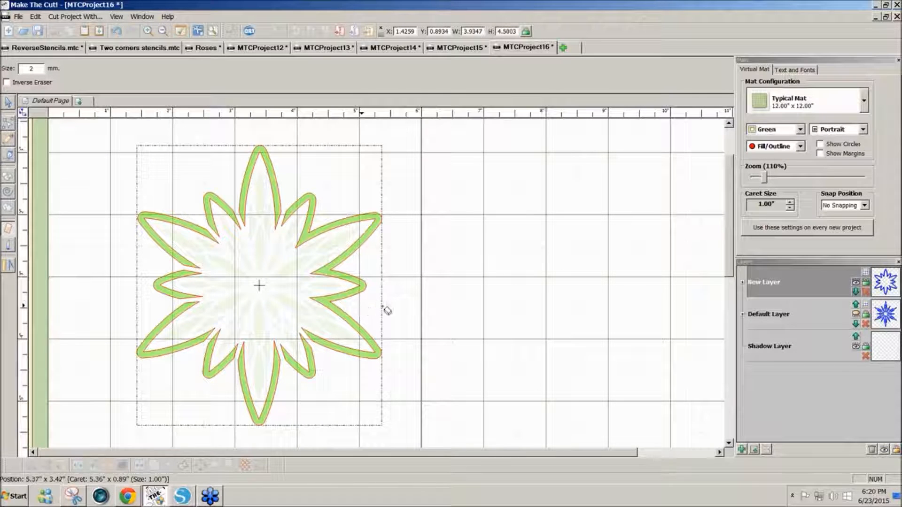
drag(376, 314, 310, 299)
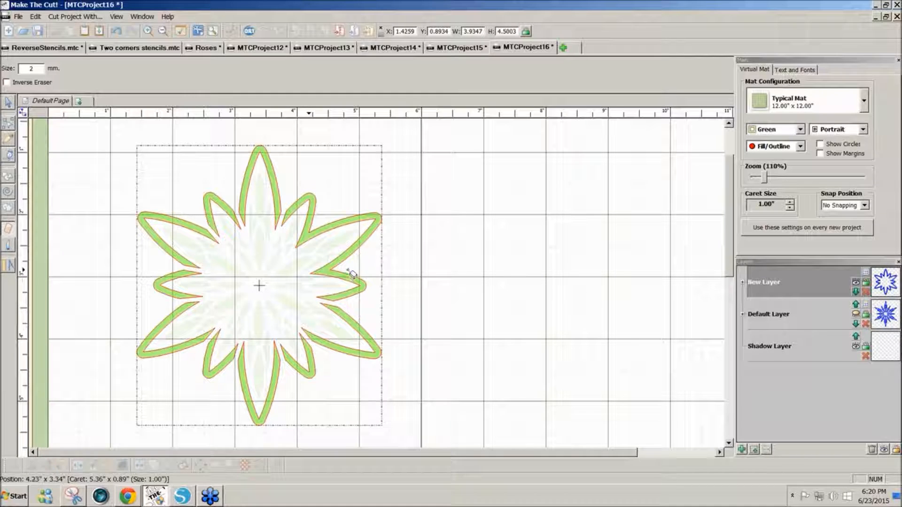
mouse_move(376, 268)
mouse_down()
mouse_move(310, 273)
mouse_move(317, 278)
mouse_up()
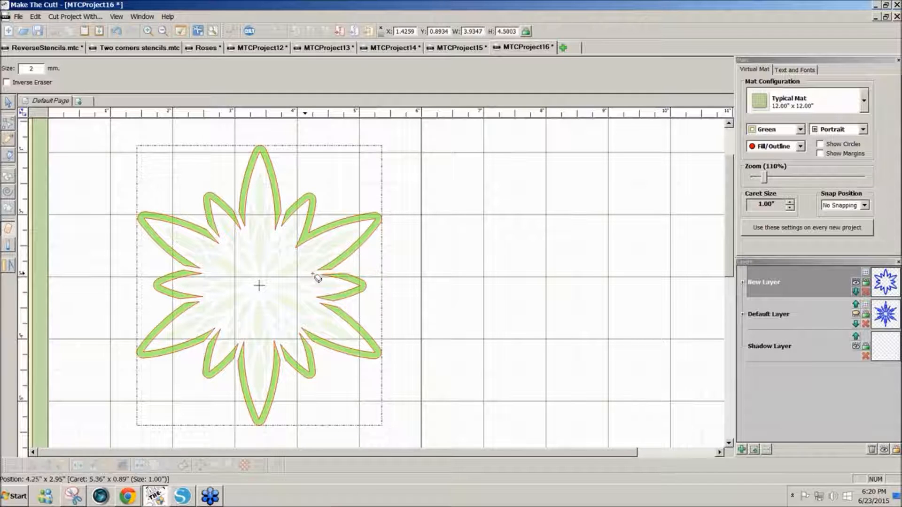
mouse_move(323, 216)
mouse_down()
mouse_move(295, 253)
mouse_move(301, 259)
mouse_up()
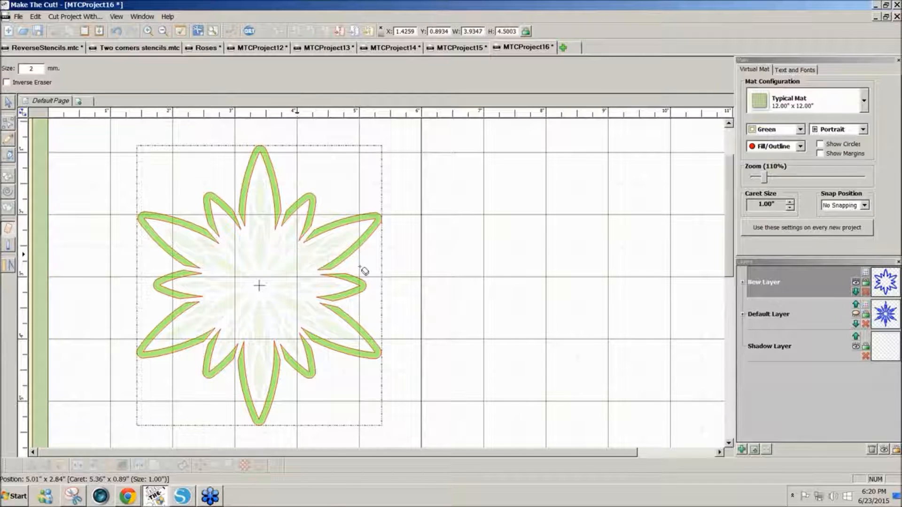
Show the Default Layer again and join its inner pieces with the star border into one design.
click(856, 316)
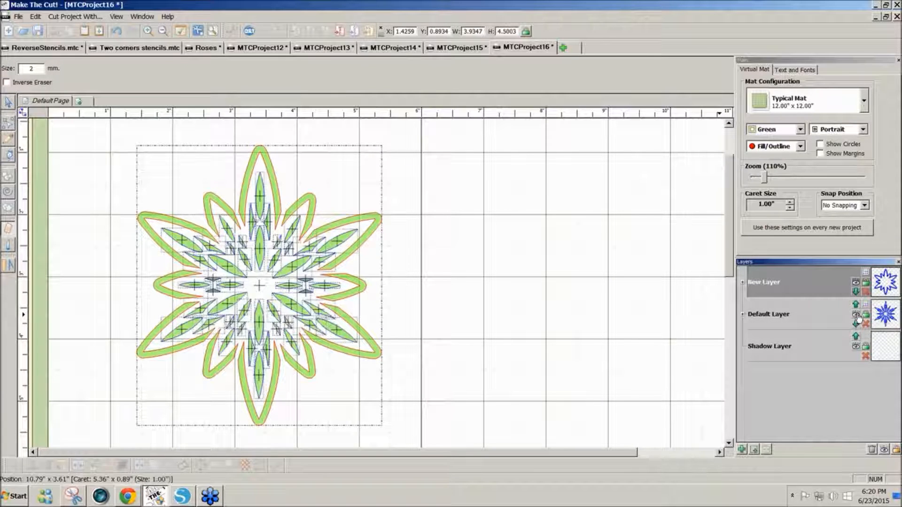
click(8, 102)
mouse_move(102, 87)
mouse_down()
mouse_move(450, 290)
mouse_move(451, 439)
mouse_up()
click(142, 466)
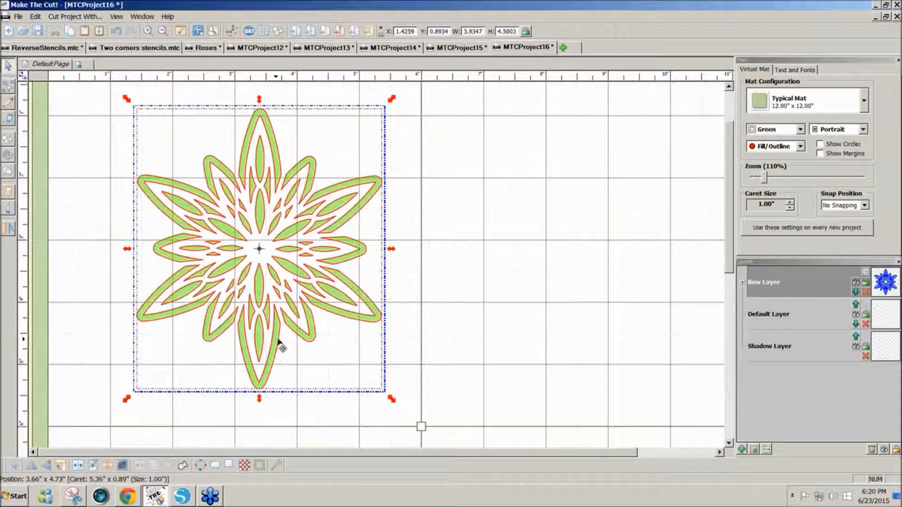
click(443, 309)
Find the polygon Square in the Basic Shapes library and add it to the project.
click(277, 31)
text(sq)
double_click(410, 203)
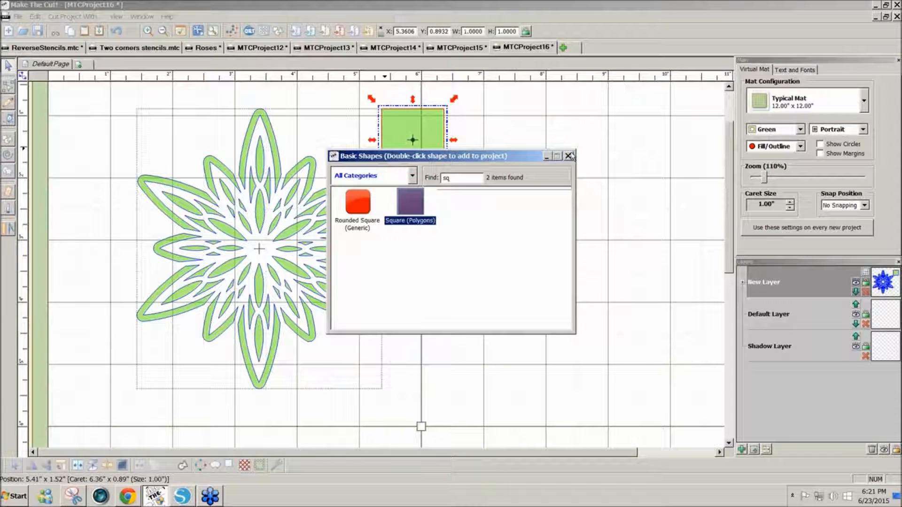
click(569, 156)
Enlarge the square over the star to about 5.18 by 5.18 in and centre the star within it.
drag(412, 137, 152, 110)
drag(180, 162, 440, 432)
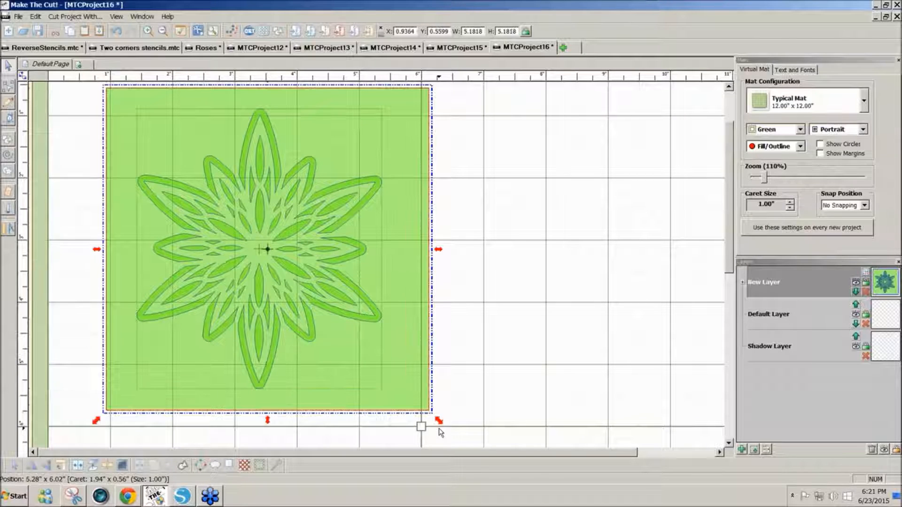
key(c)
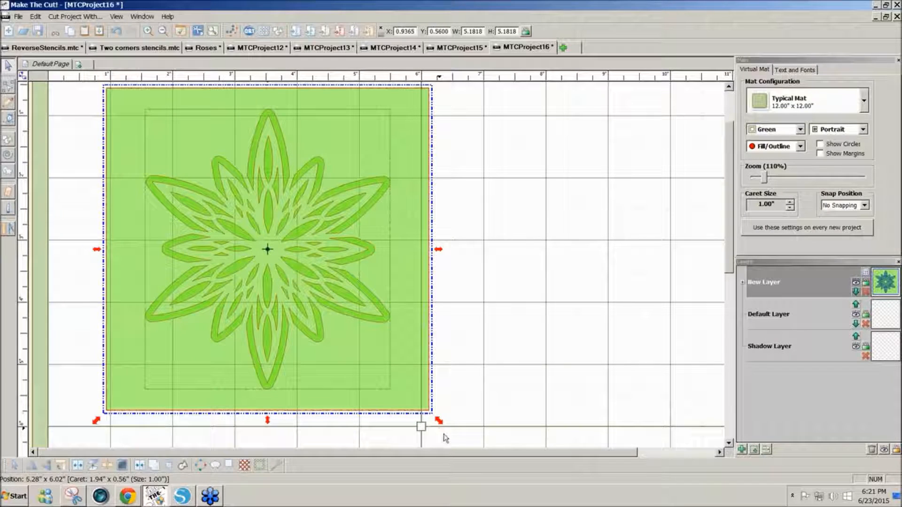
Join the surrounding square with the centred star design to form a single reverse stencil.
click(140, 466)
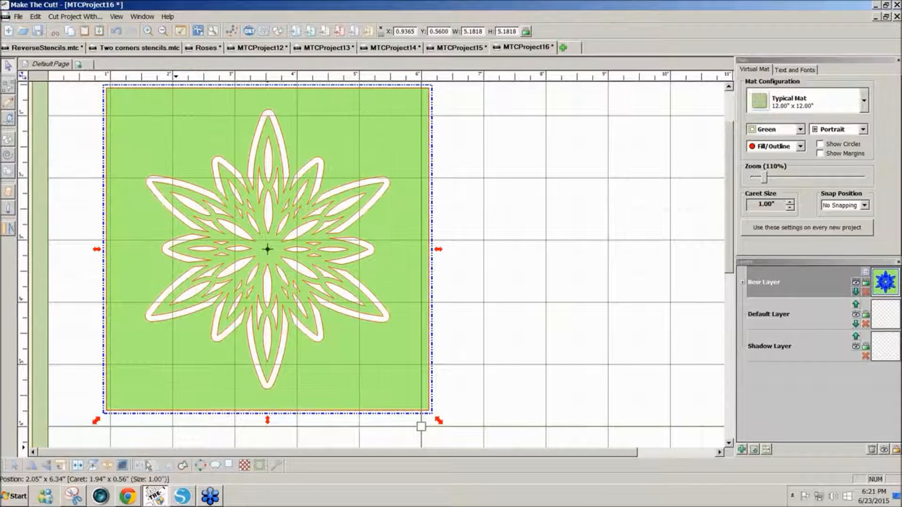
click(533, 346)
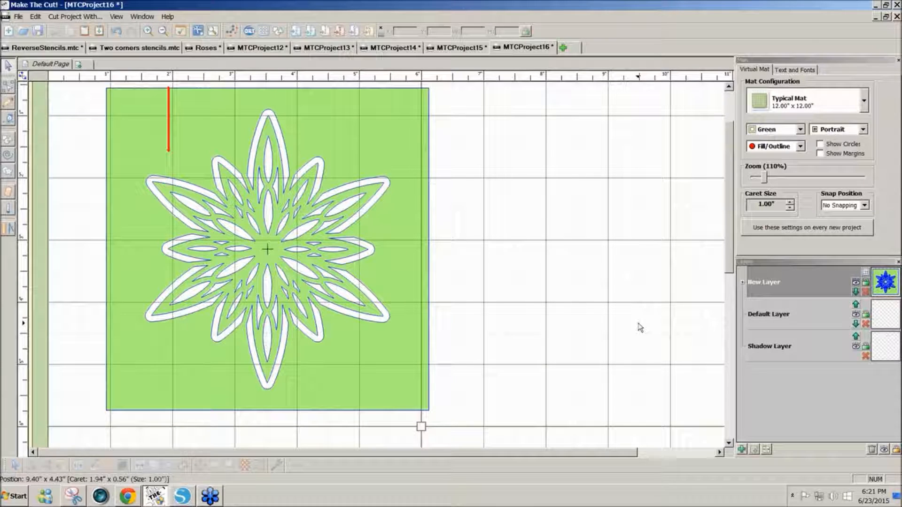
Switch the mat colour to Contrast and give the New Layer holding the stencil a blue-violet colour.
click(800, 130)
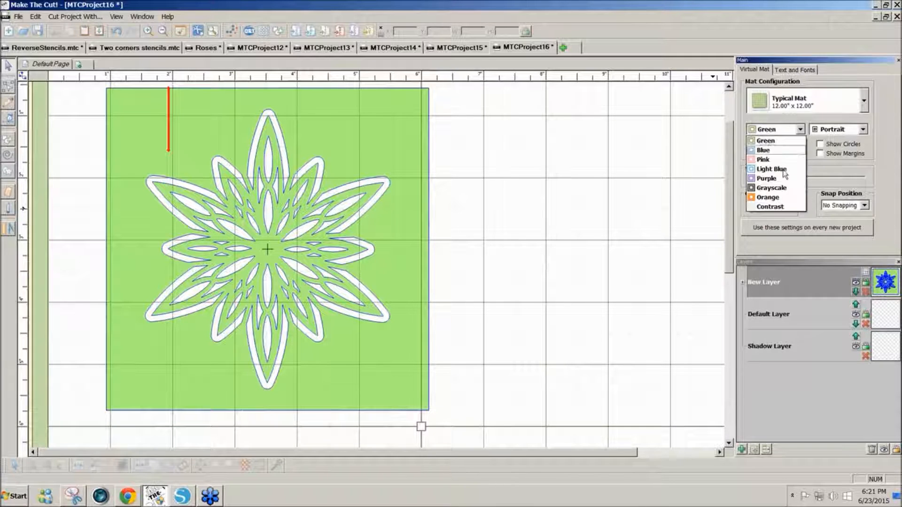
click(770, 206)
click(865, 272)
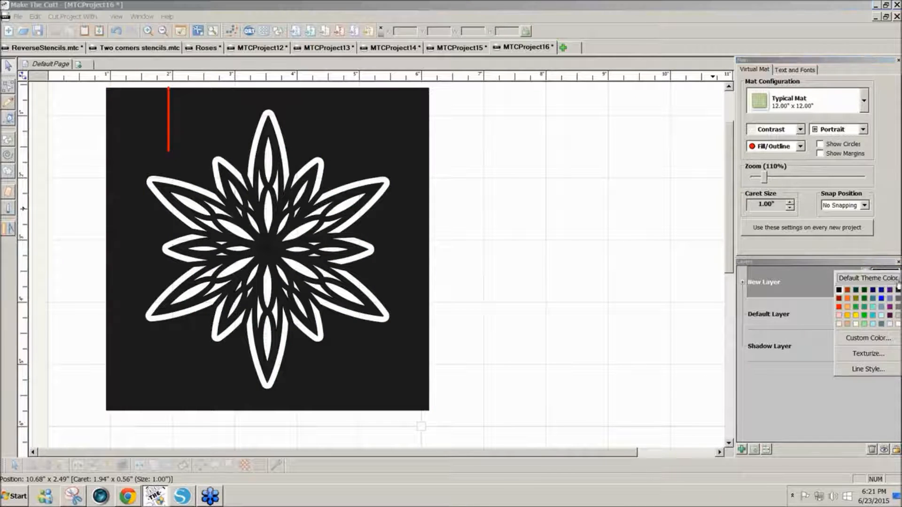
click(889, 298)
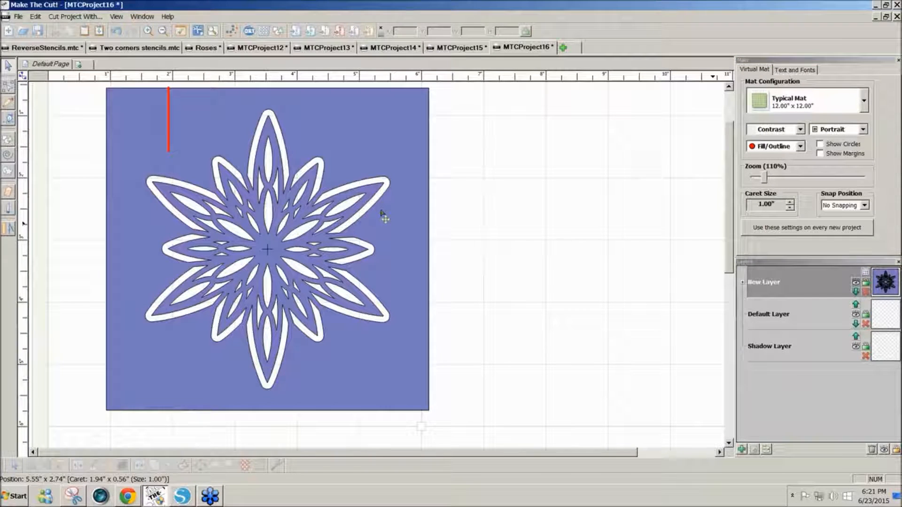
Copy the finished stencil into the ReverseStencils.mtc project.
click(362, 240)
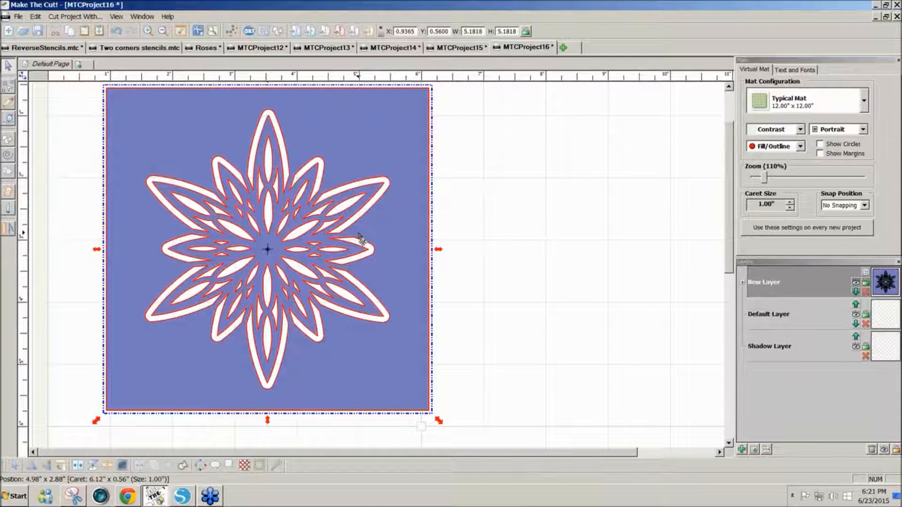
click(46, 47)
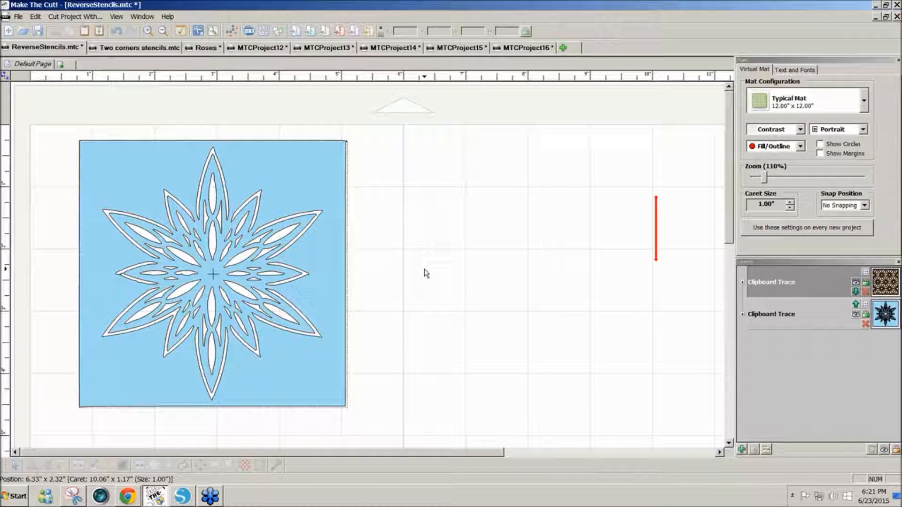
key(ctrl+v)
Place the light-blue and blue-violet stencils side by side on the mat and shrink the blue-violet one to about 4.3 by 4.3 in.
drag(322, 284, 661, 304)
drag(287, 343, 257, 310)
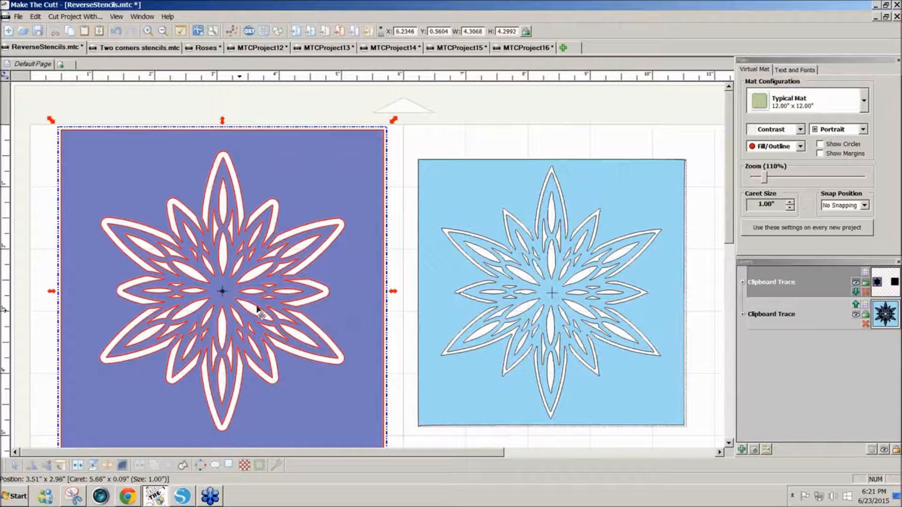
drag(394, 121, 342, 177)
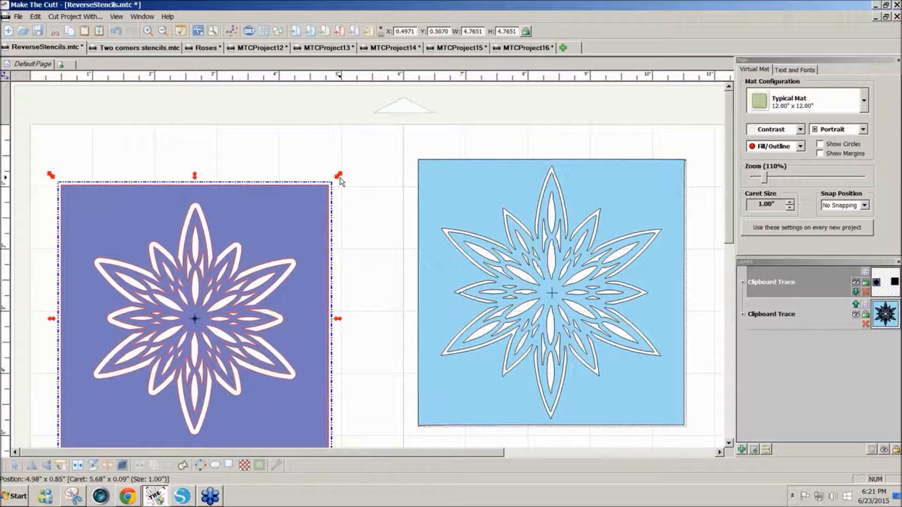
drag(198, 259, 246, 239)
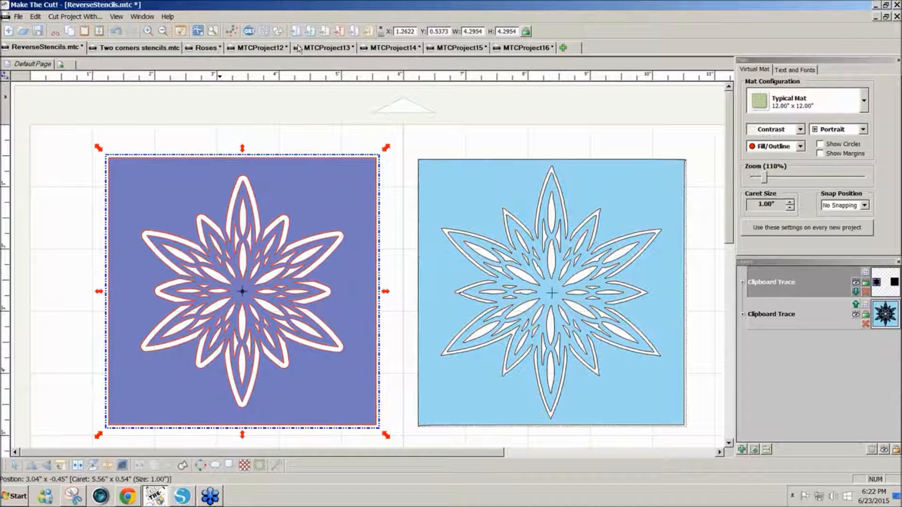
Look through the open projects to compare the other stencils and find the plain black star.
click(470, 49)
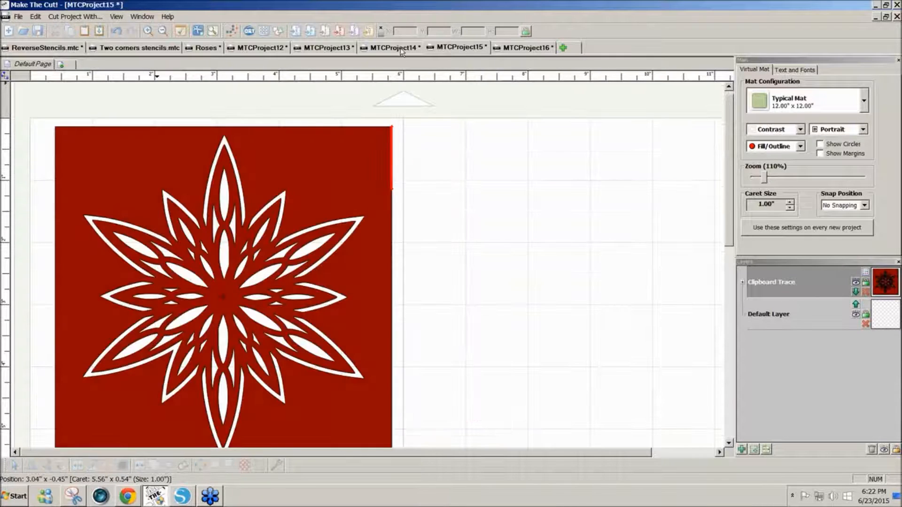
click(402, 51)
click(326, 49)
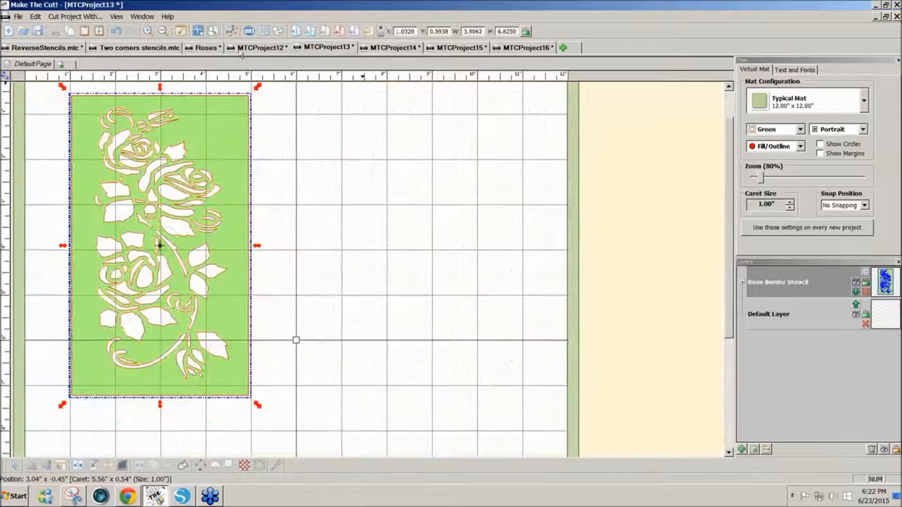
click(27, 48)
click(364, 138)
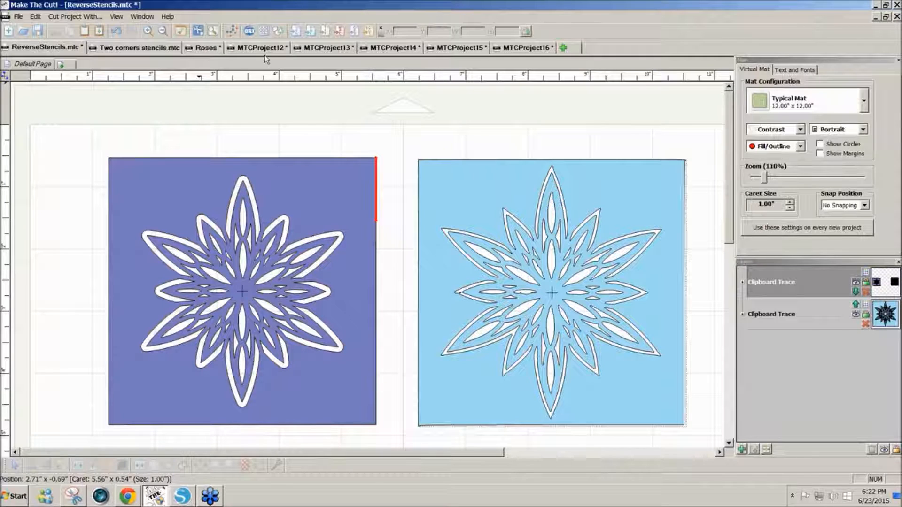
click(514, 52)
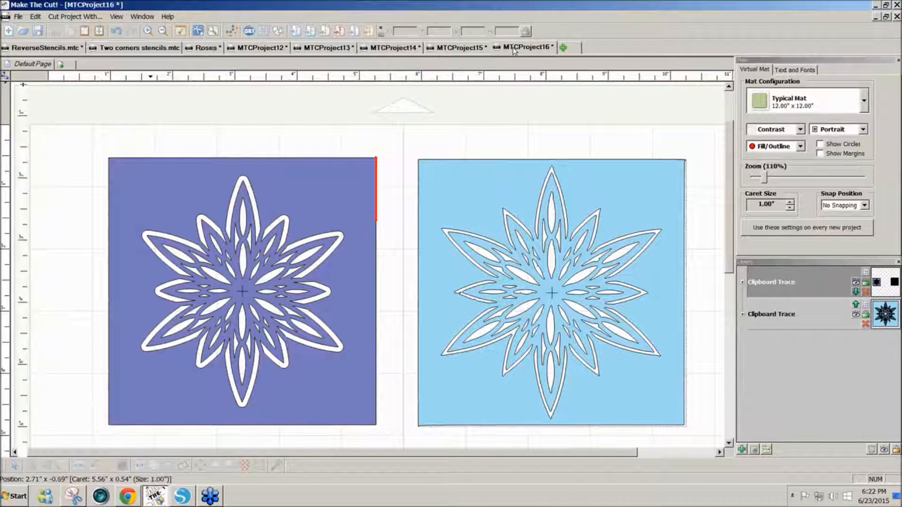
click(449, 51)
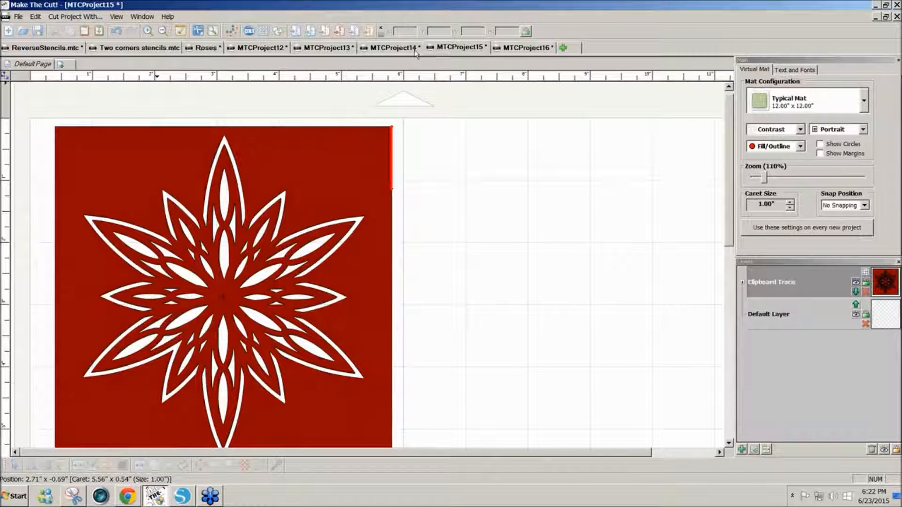
click(386, 232)
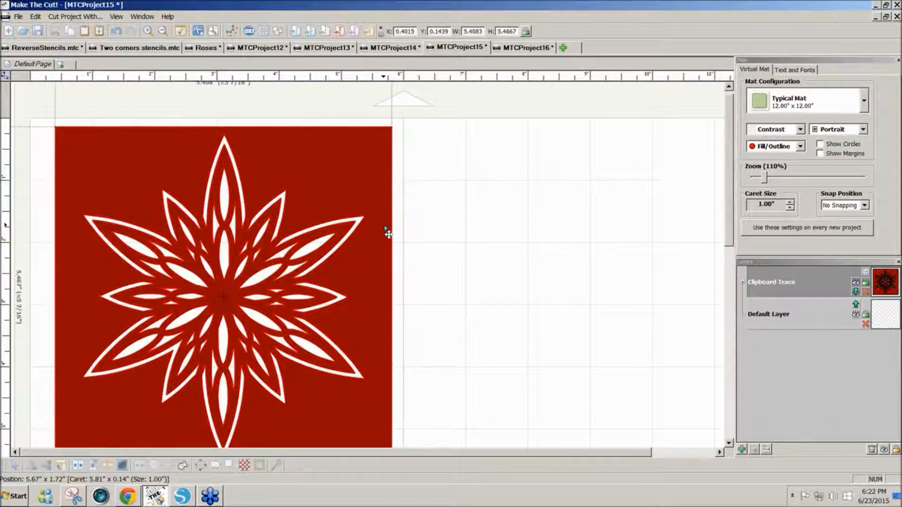
click(388, 50)
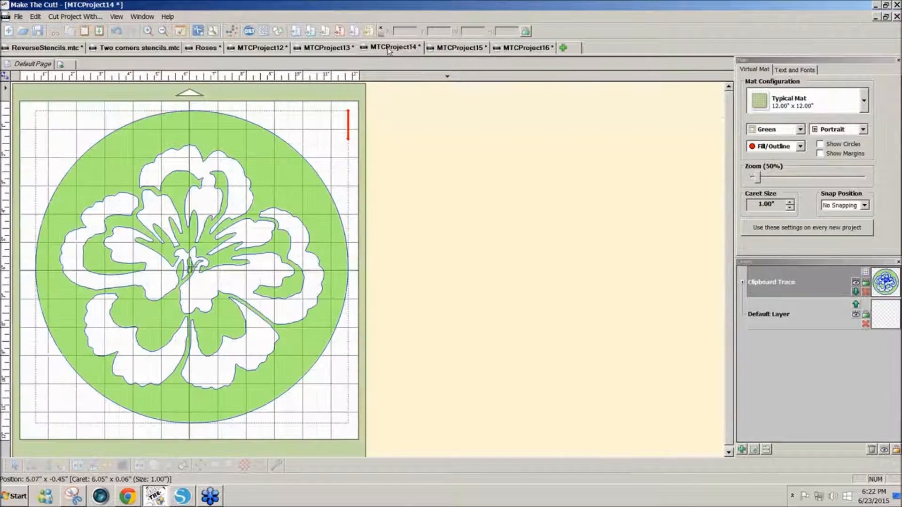
click(327, 49)
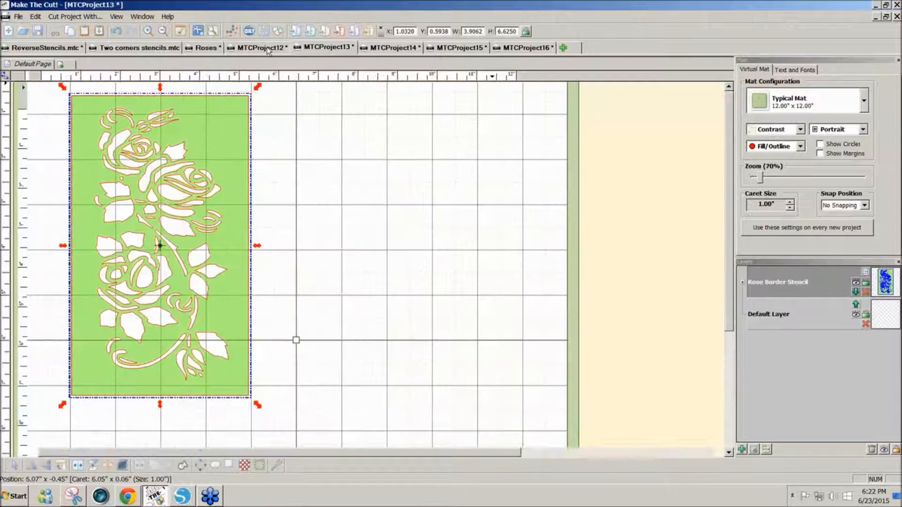
click(267, 49)
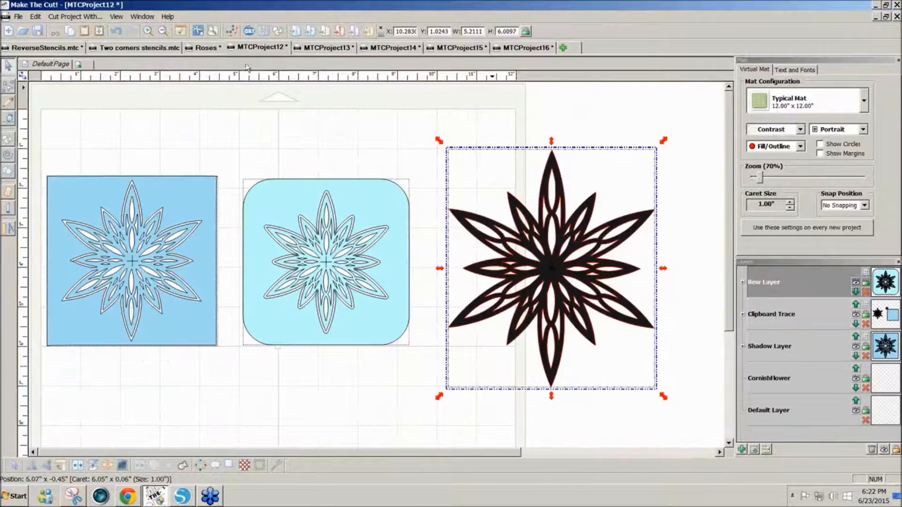
Copy the plain black star from MTCProject12 into a new project and move it onto the mat.
click(584, 275)
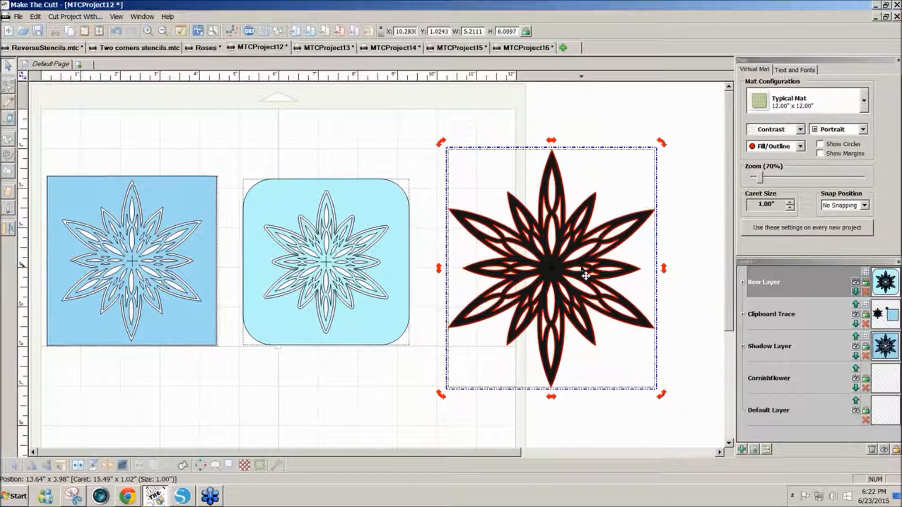
click(563, 48)
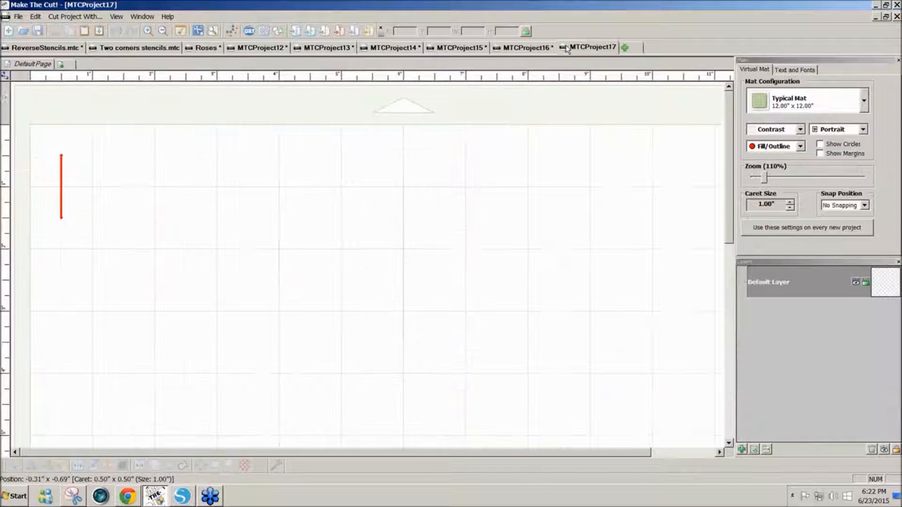
key(ctrl+v)
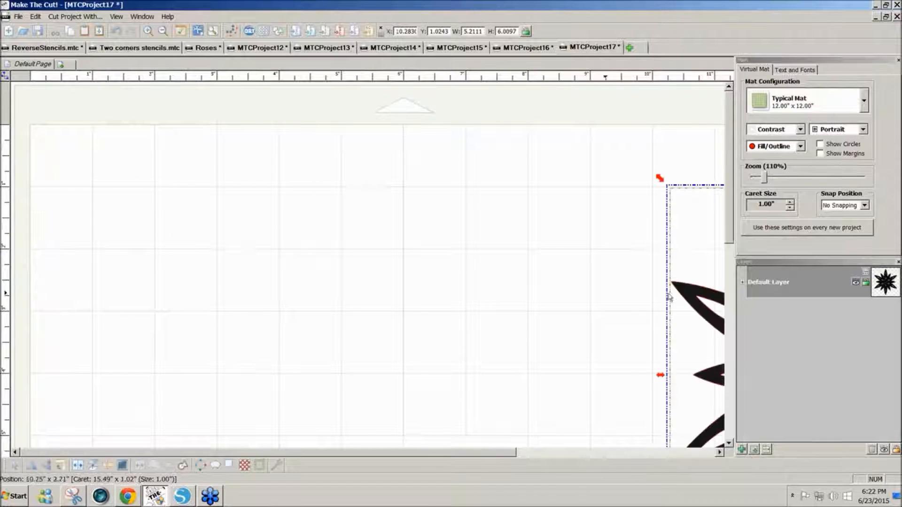
drag(227, 257, 141, 252)
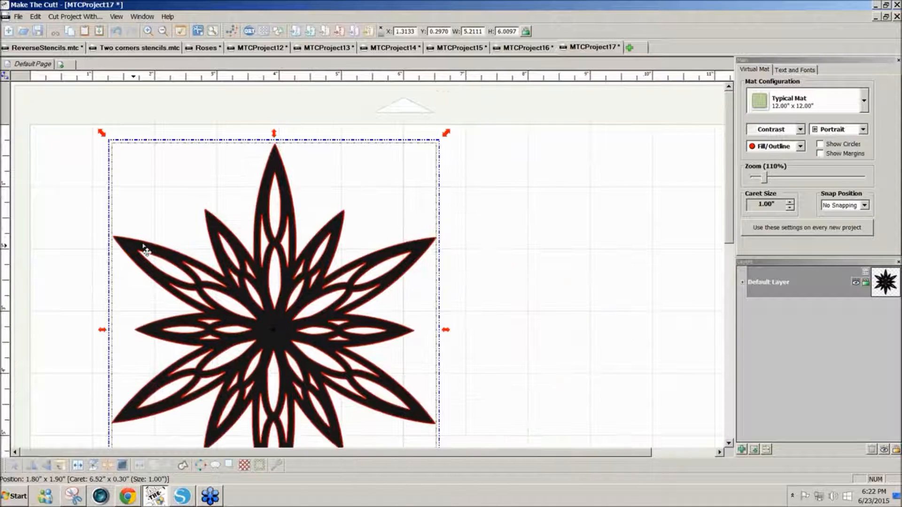
Place a duplicate of the black star beside the original on the mat.
scroll(729, 209, down, 2)
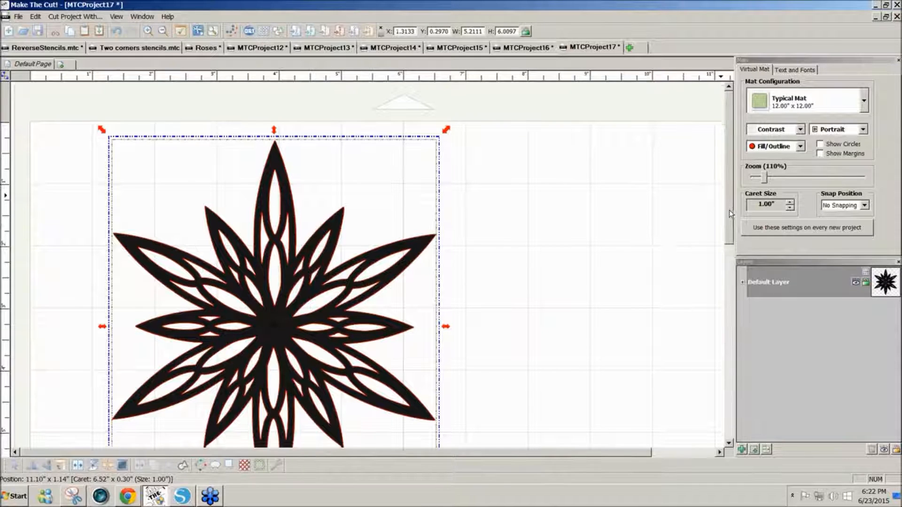
drag(770, 180, 767, 180)
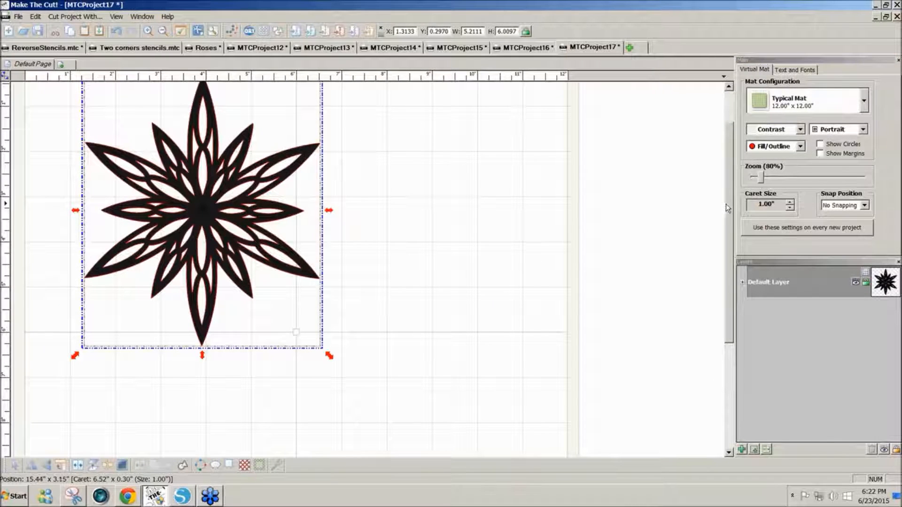
scroll(726, 209, up, 2)
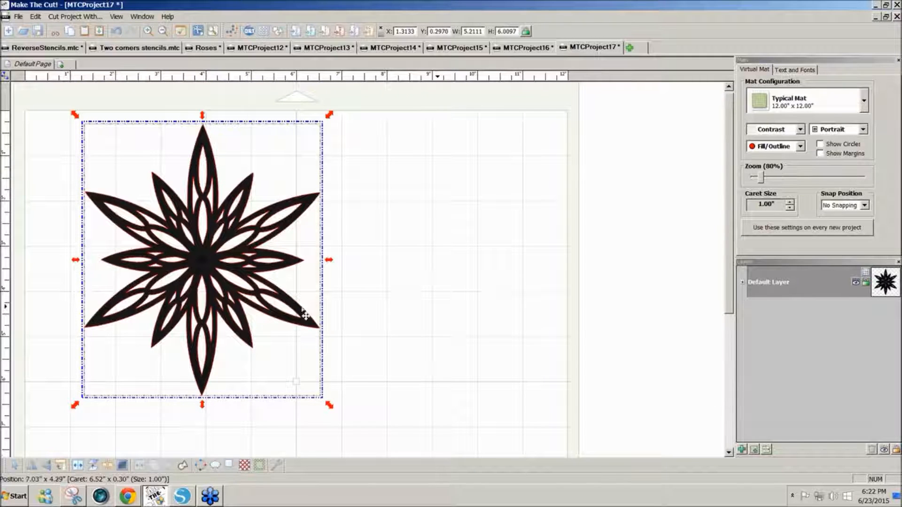
click(294, 324)
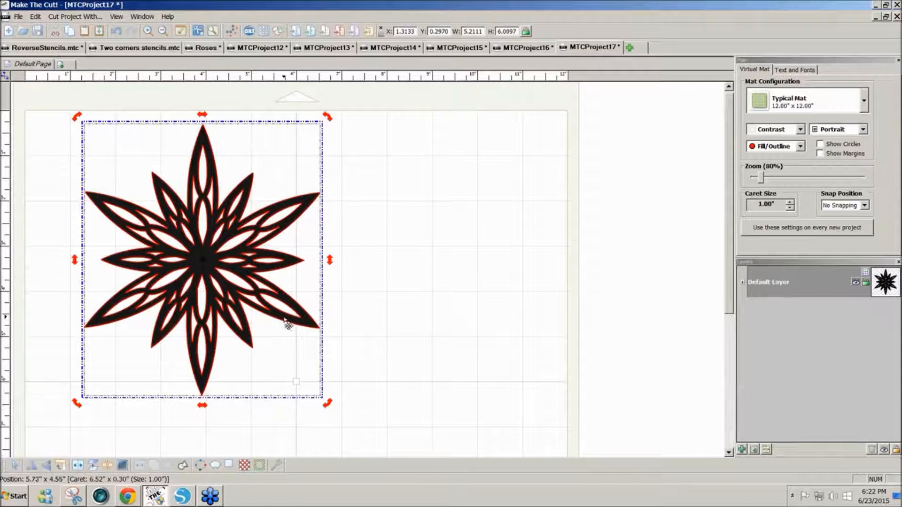
drag(288, 322, 547, 329)
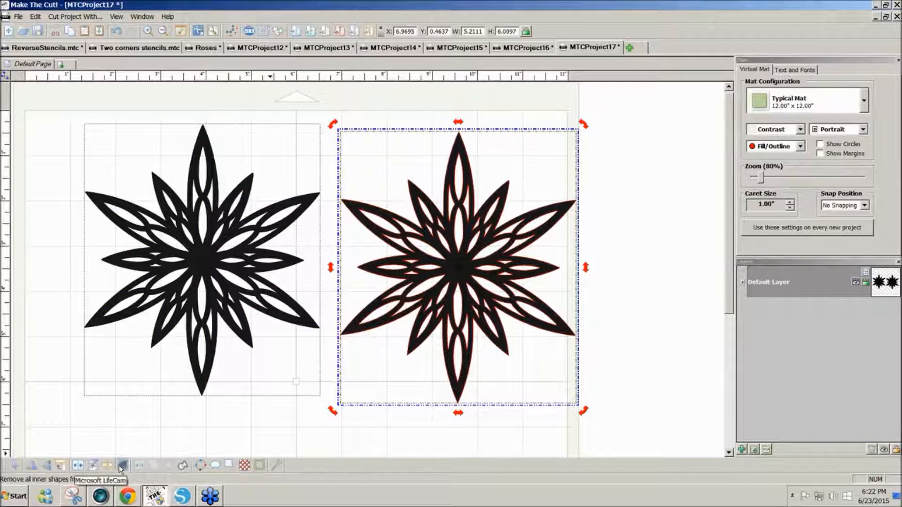
Remove all inner shapes from the duplicate star and enlarge the solid shape to about 5.59 by 6.44 in.
click(122, 465)
click(465, 276)
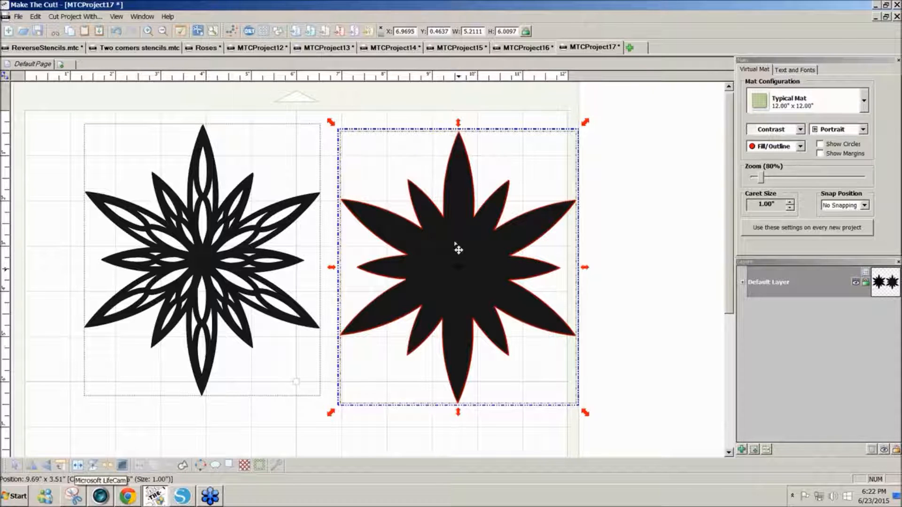
click(333, 127)
drag(333, 127, 321, 110)
Centre the detailed star and the solid star on each other and show the shapes as Outline only.
drag(644, 436, 22, 63)
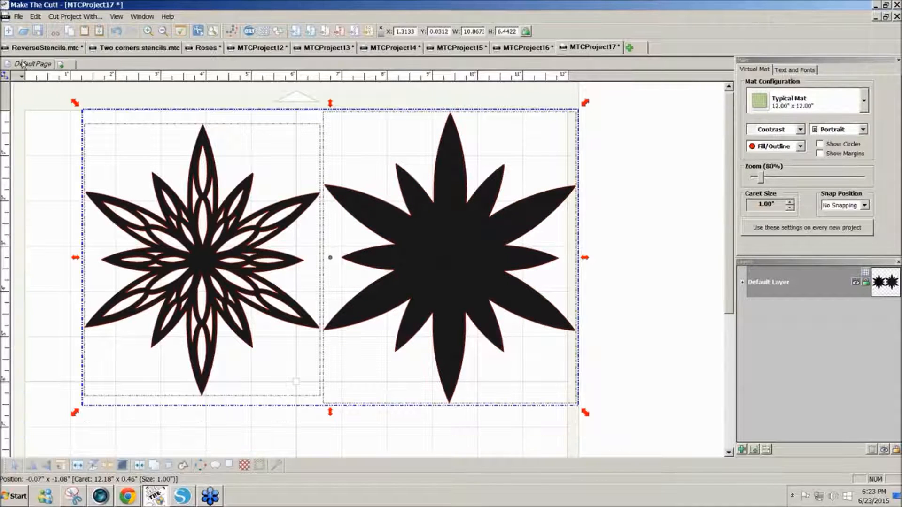
key(c)
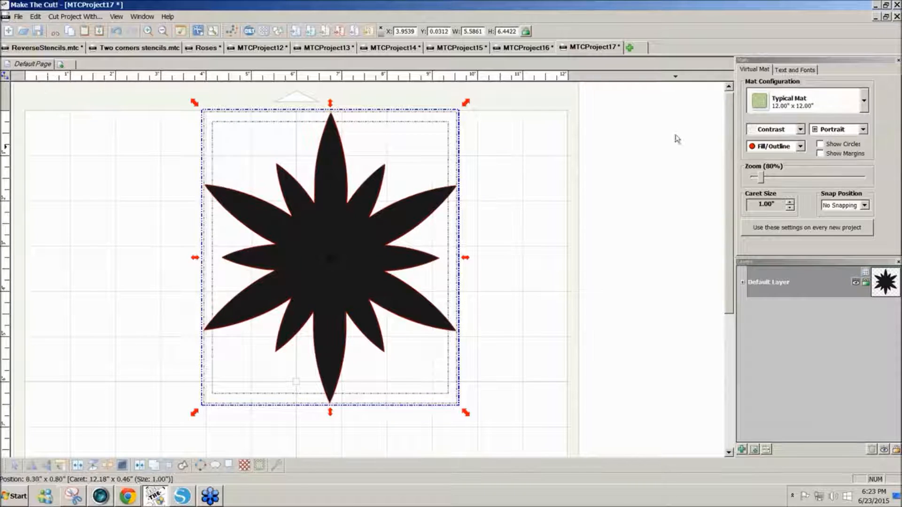
click(800, 146)
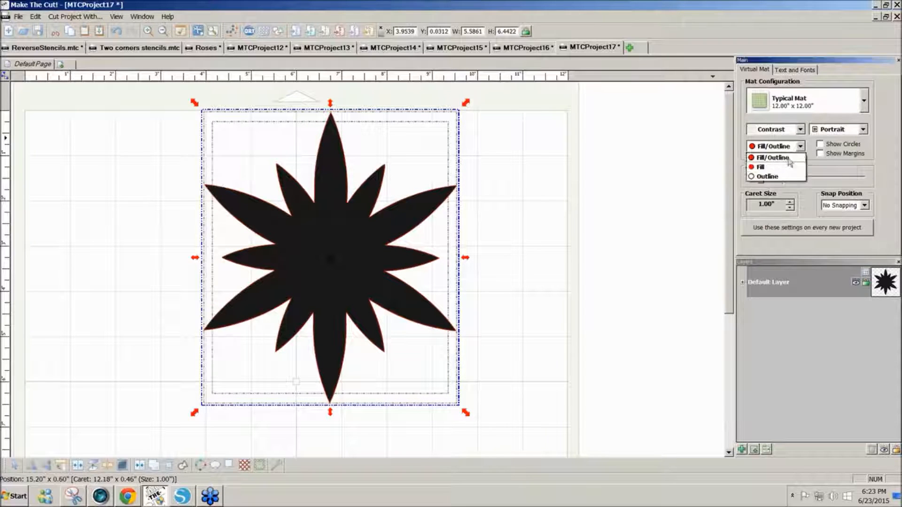
click(779, 175)
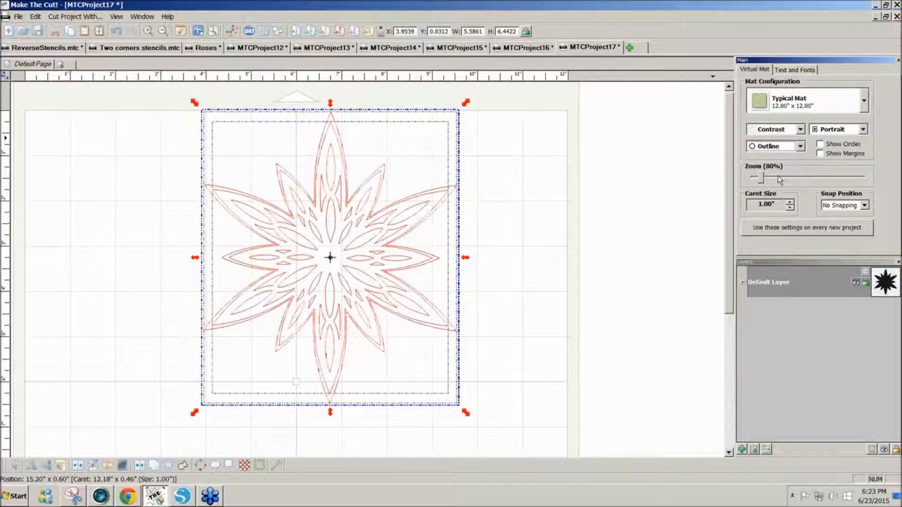
click(509, 308)
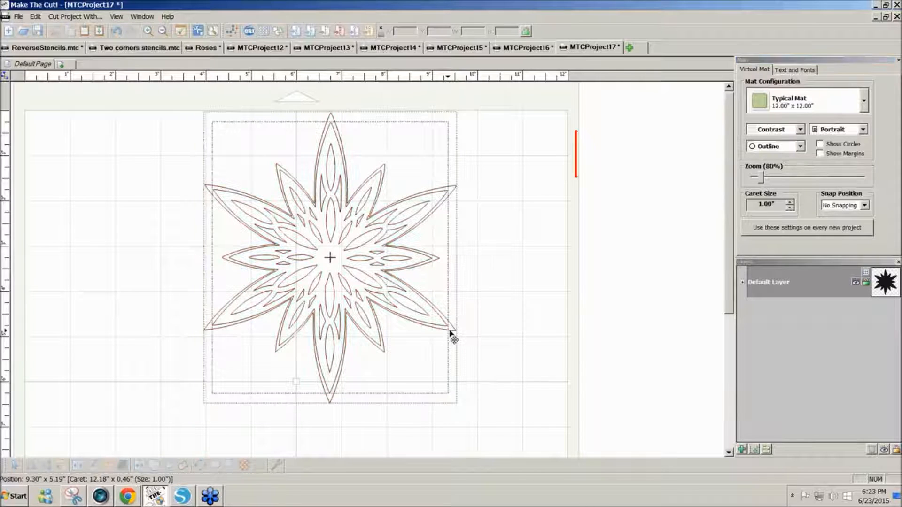
Enlarge the outer star outline to about 5.88 by 6.78 in and centre it with the inner star again.
click(450, 334)
drag(473, 420, 517, 441)
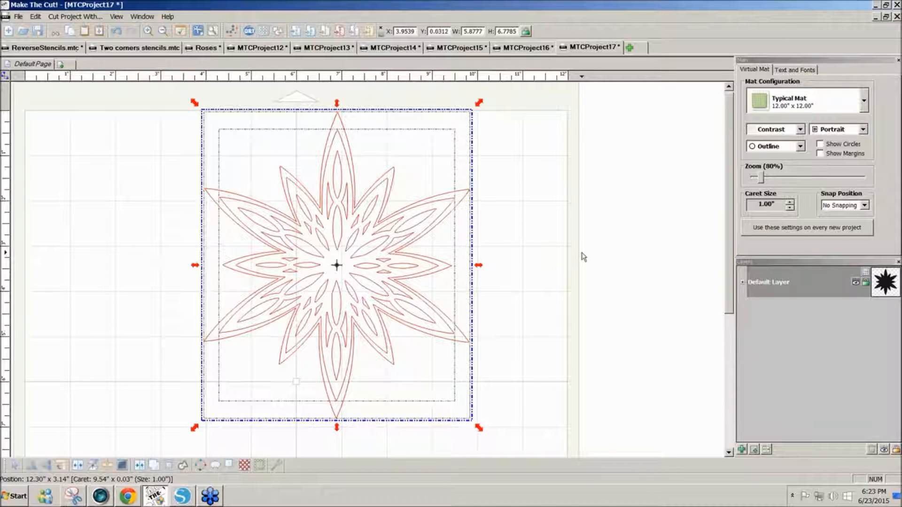
drag(477, 428, 473, 421)
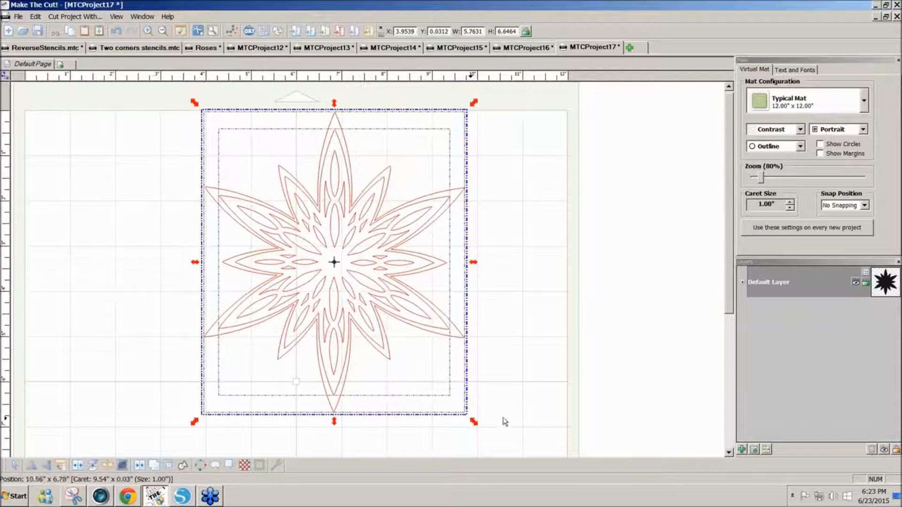
key(ctrl+z)
click(554, 397)
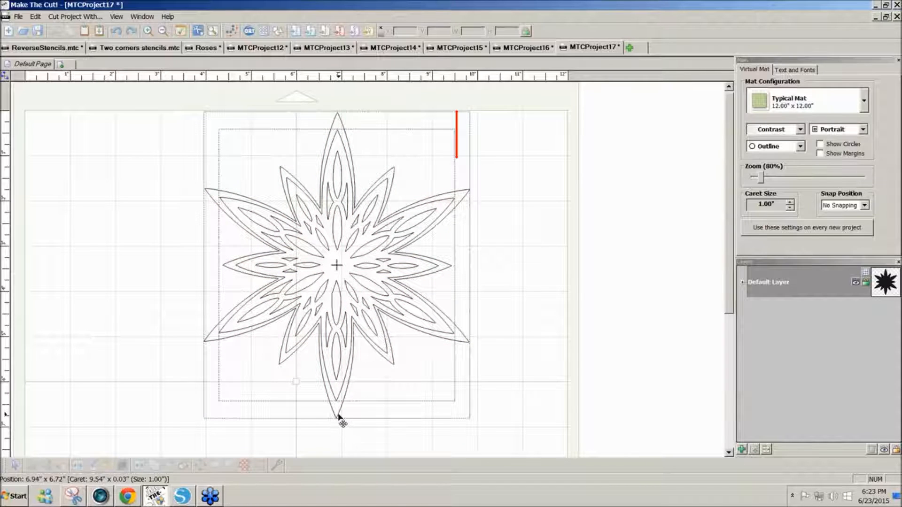
Reduce only the outer star outline to about 5.77 by 6.66 in and centre it with the inner star.
click(338, 416)
mouse_move(476, 426)
mouse_down()
mouse_move(480, 433)
mouse_move(475, 421)
mouse_up()
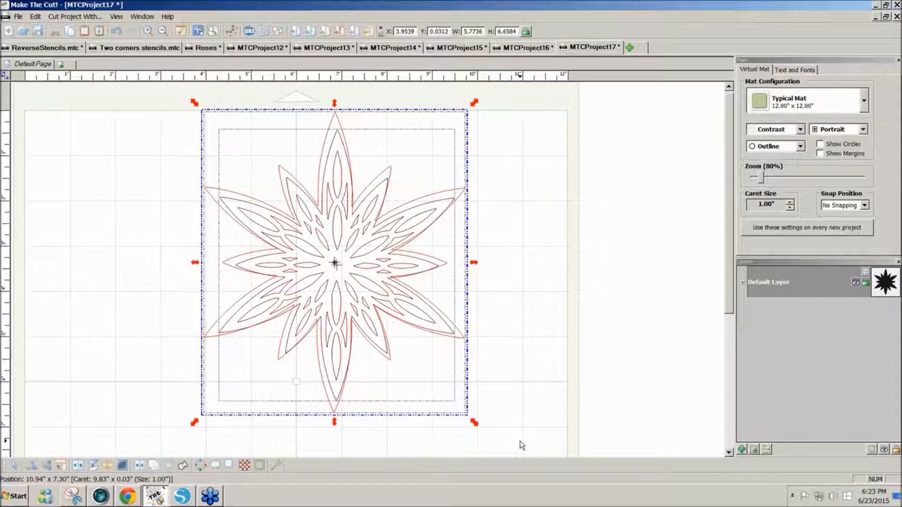
key(ctrl+a)
click(543, 394)
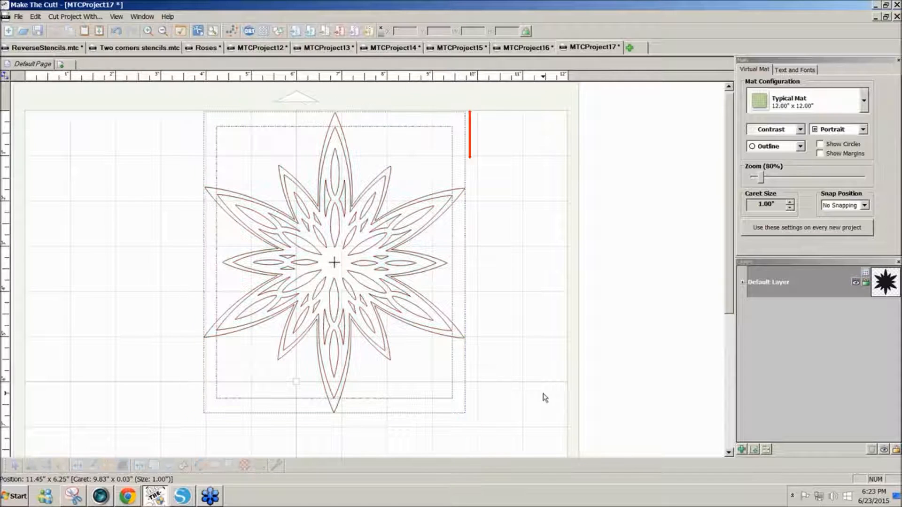
drag(551, 432, 171, 88)
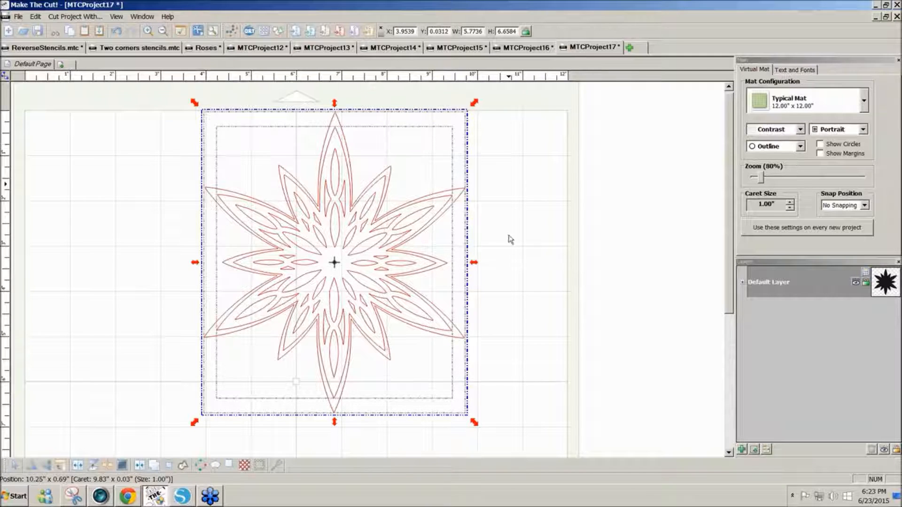
click(500, 243)
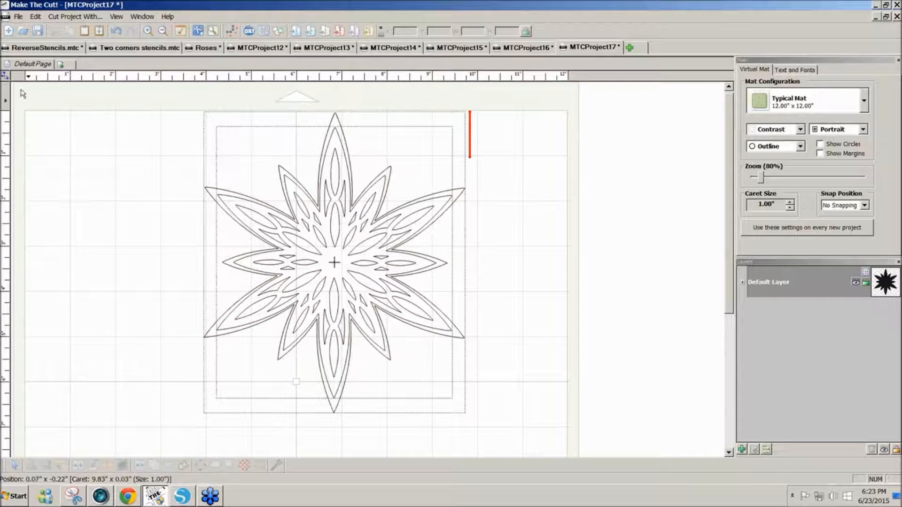
Set the eraser size to 2 mm and try to erase a bridge at the notch between the upper-left star points.
click(6, 78)
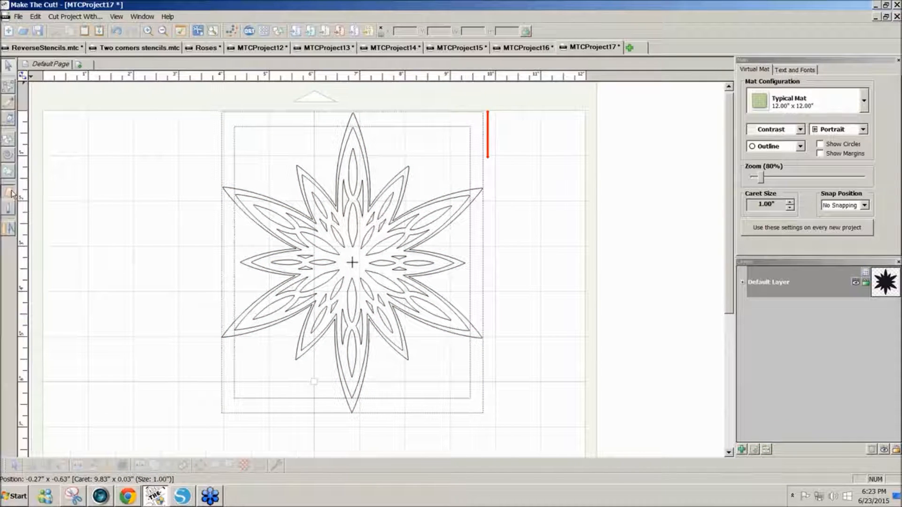
click(8, 193)
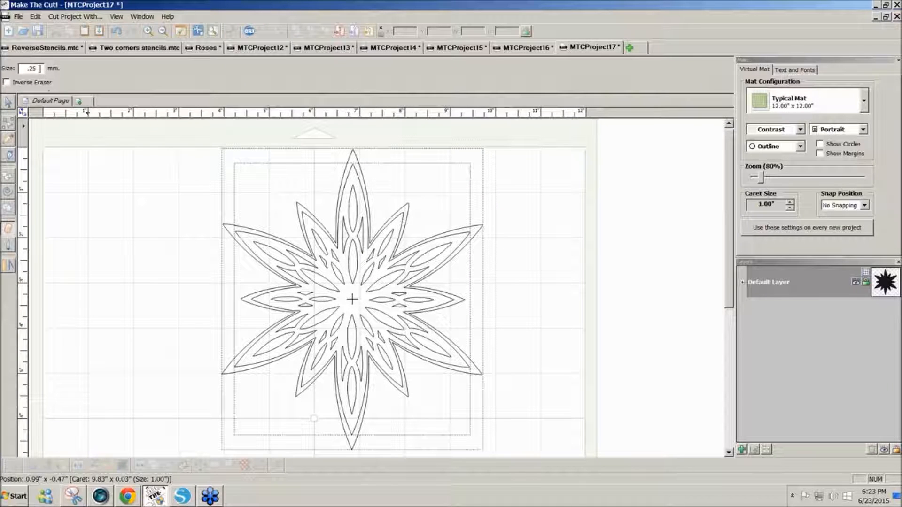
text(2)
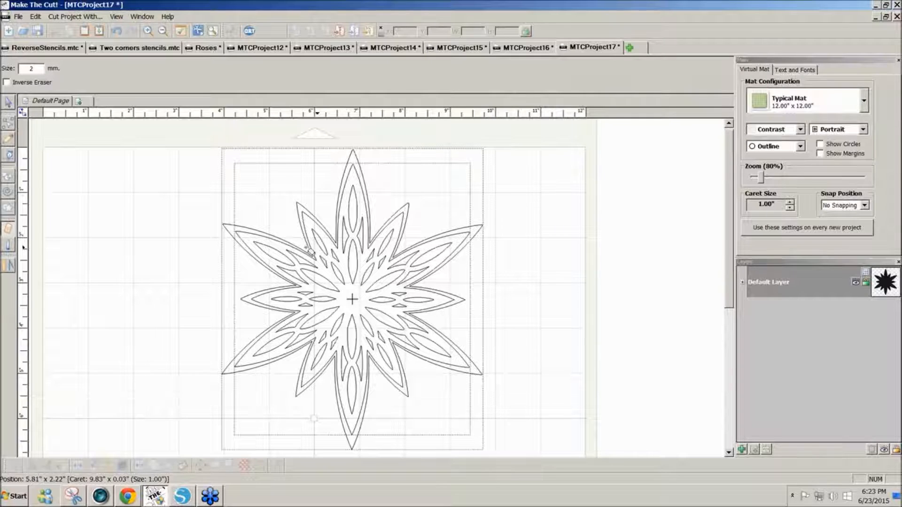
drag(306, 249, 326, 266)
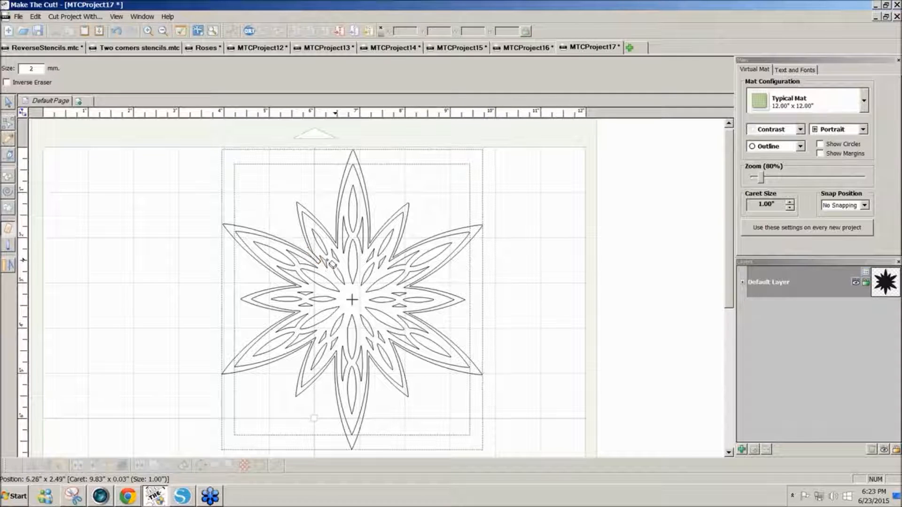
Select the outer outline and the inner star together and join them into one shape.
click(7, 104)
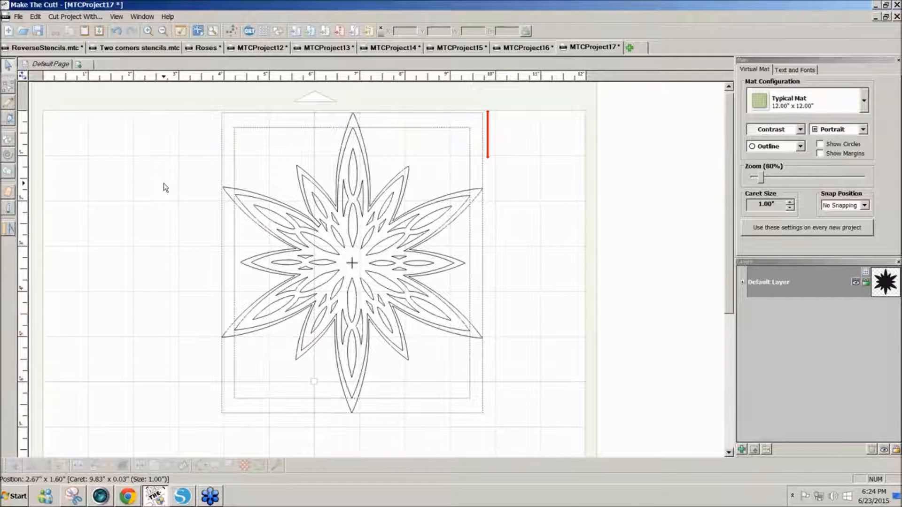
key(ctrl+a)
click(139, 467)
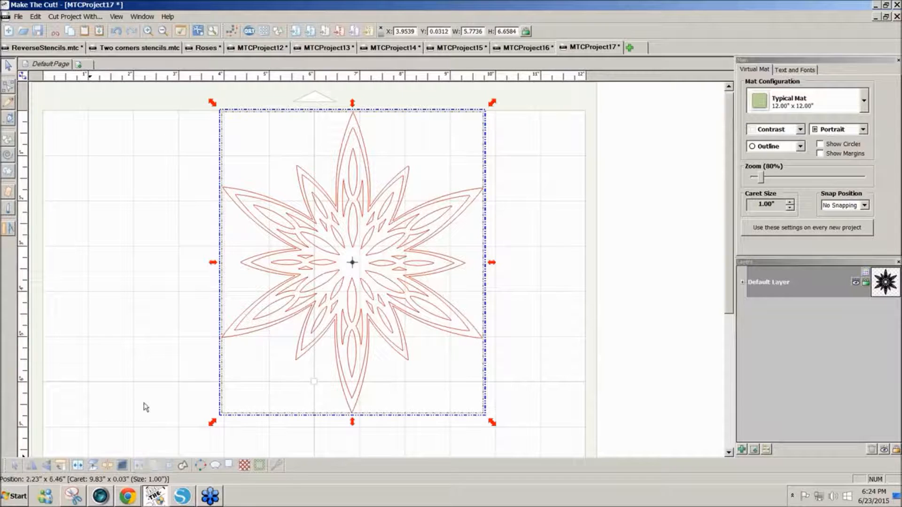
Erase 2 mm bridges through the border at the inner notches between the points all around the star.
click(8, 193)
drag(305, 250, 322, 267)
drag(335, 231, 344, 257)
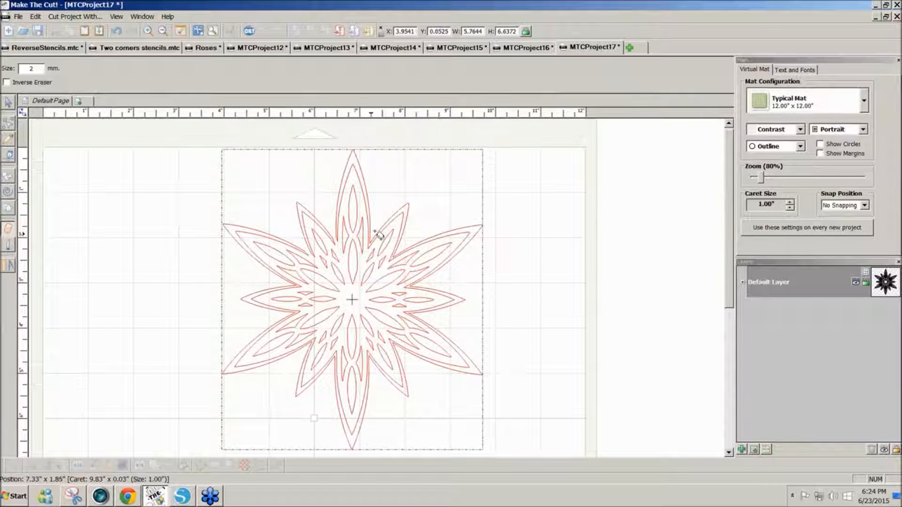
drag(374, 231, 371, 253)
mouse_move(404, 253)
mouse_down()
mouse_move(390, 262)
mouse_move(410, 287)
mouse_move(400, 289)
mouse_up()
drag(430, 317, 401, 312)
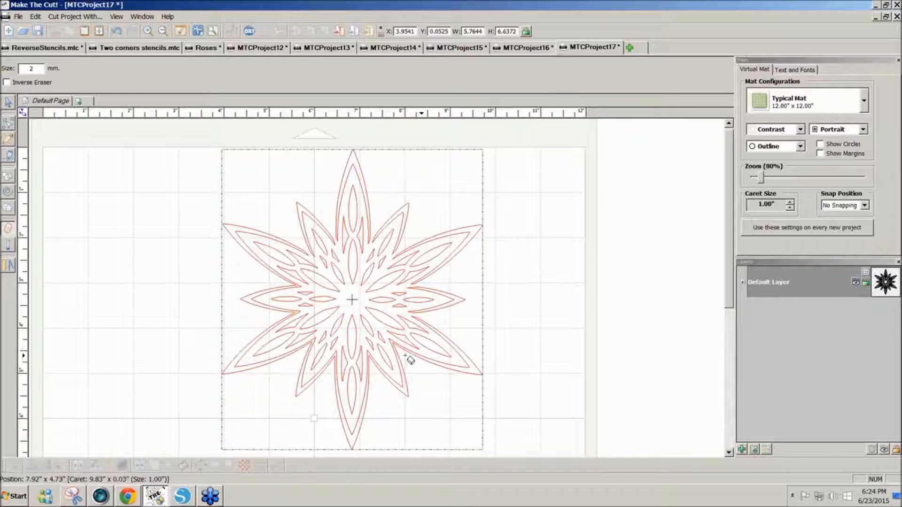
mouse_move(403, 356)
mouse_down()
mouse_move(394, 343)
mouse_move(366, 350)
mouse_up()
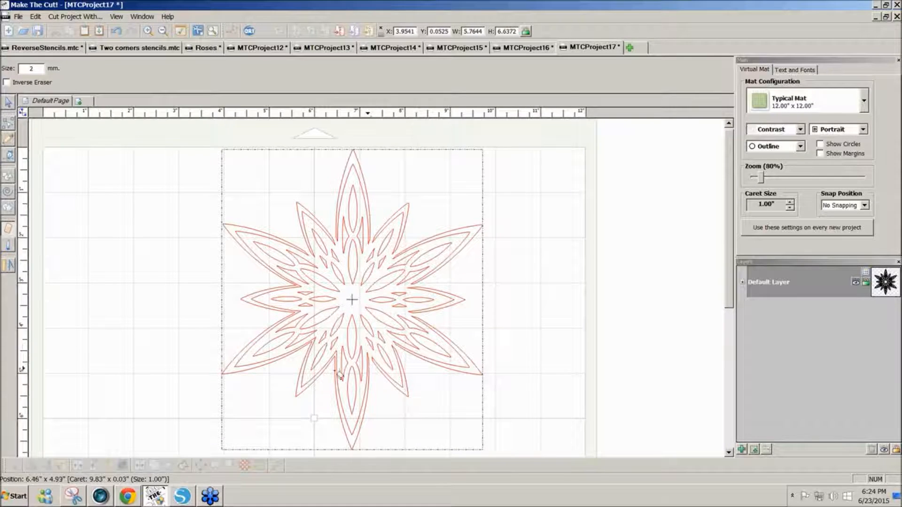
mouse_move(336, 376)
mouse_down()
mouse_move(333, 347)
mouse_move(304, 354)
mouse_move(321, 339)
mouse_up()
drag(292, 328, 305, 310)
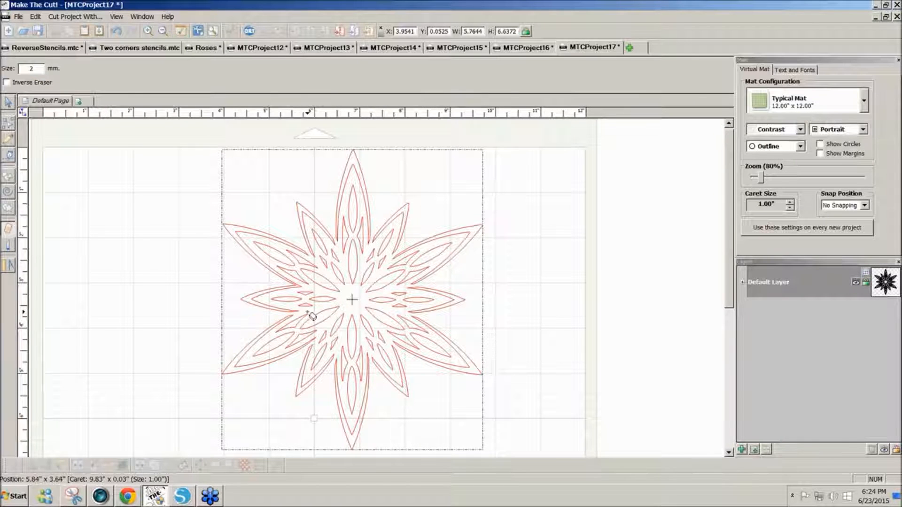
drag(240, 283, 313, 290)
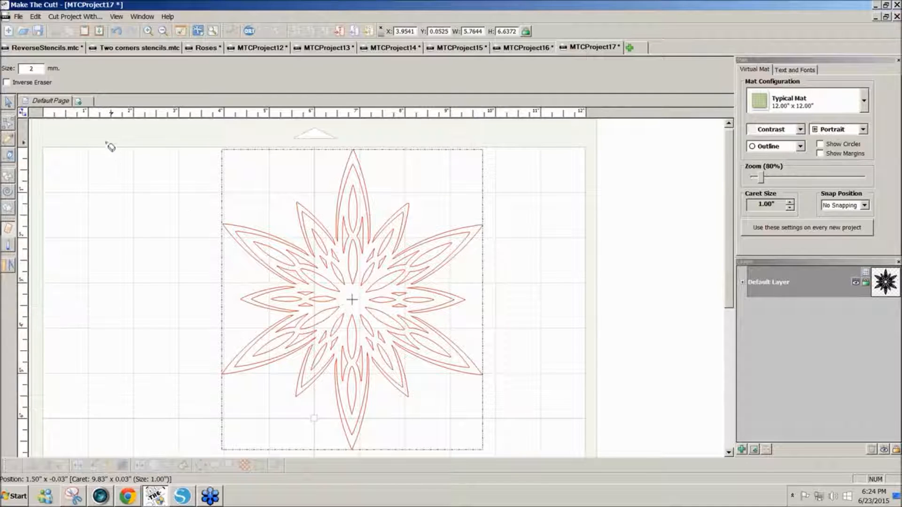
Change the shape display to Fill/Outline and leave the eraser with the star selected.
click(799, 147)
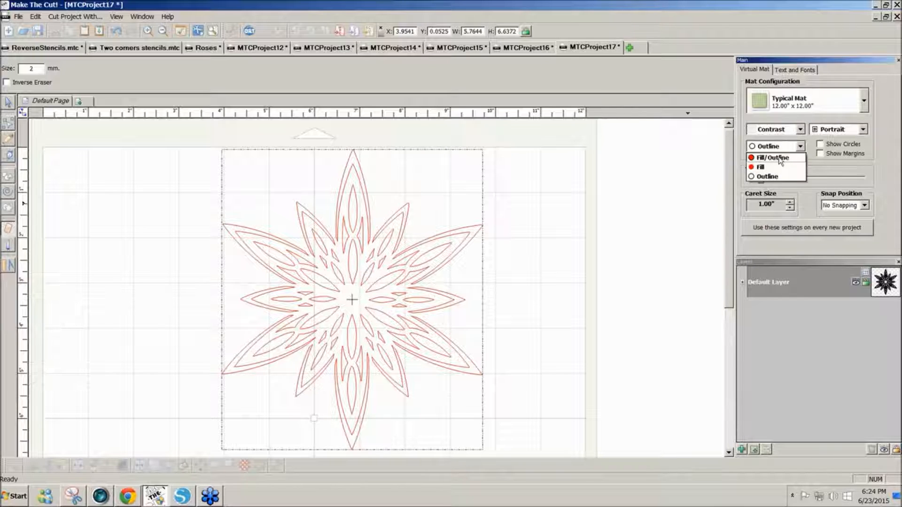
click(779, 159)
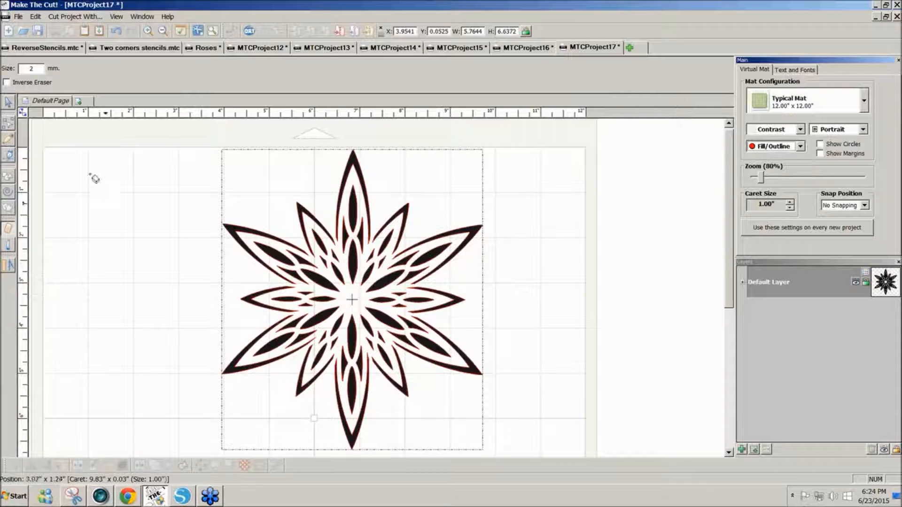
click(9, 103)
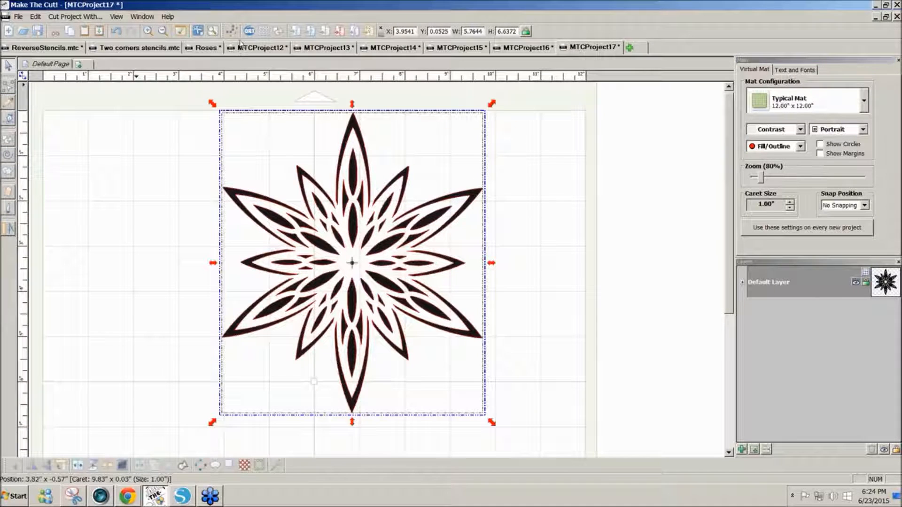
Add a Square (Polygons) basic shape and enlarge it to about 6.67 by 6.67 in over the star.
click(278, 32)
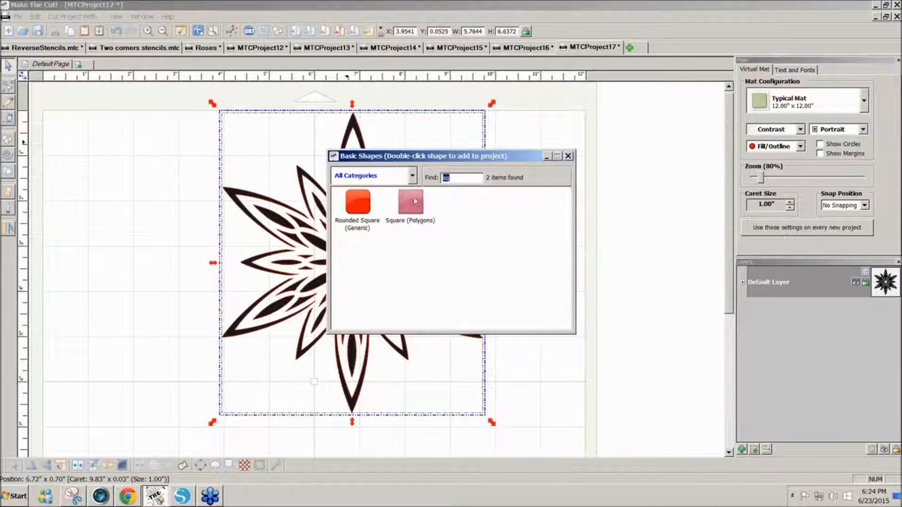
double_click(410, 202)
click(567, 156)
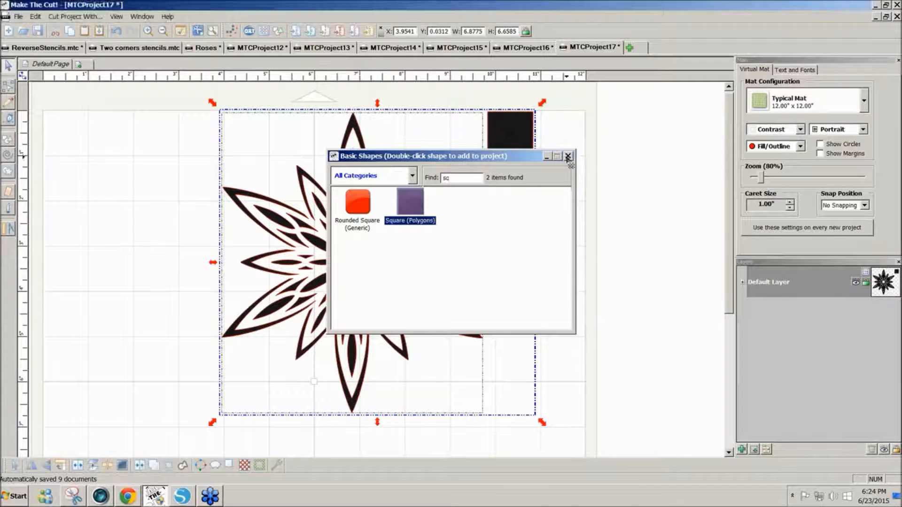
click(566, 172)
drag(523, 150, 493, 338)
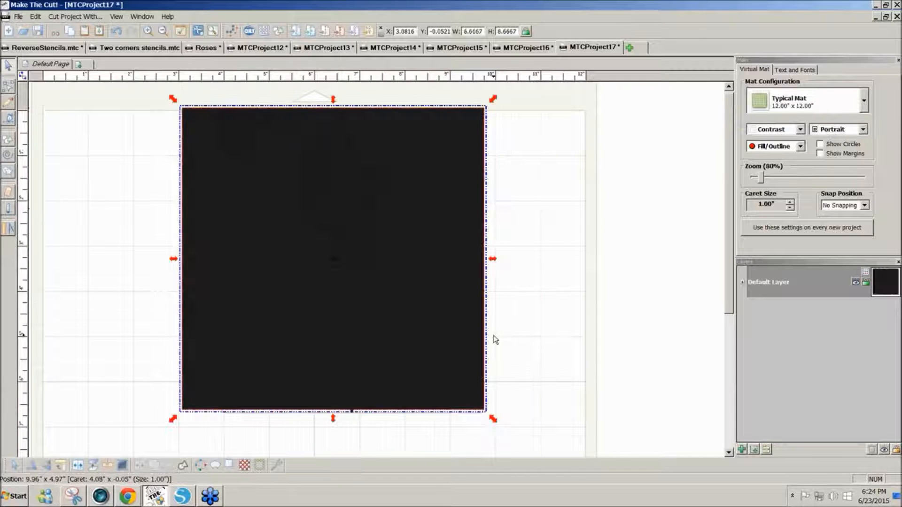
Centre the square and the star on each other and join them into a reverse stencil.
drag(570, 438, 158, 257)
key(c)
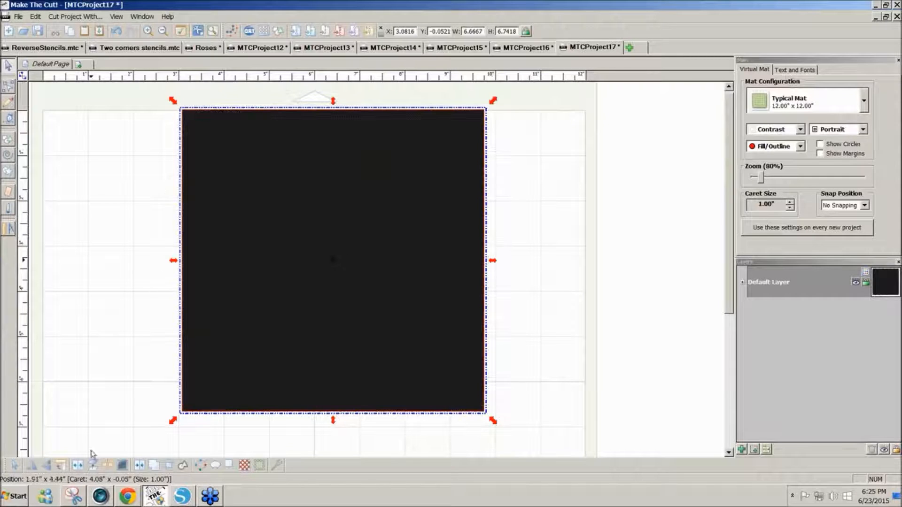
click(140, 465)
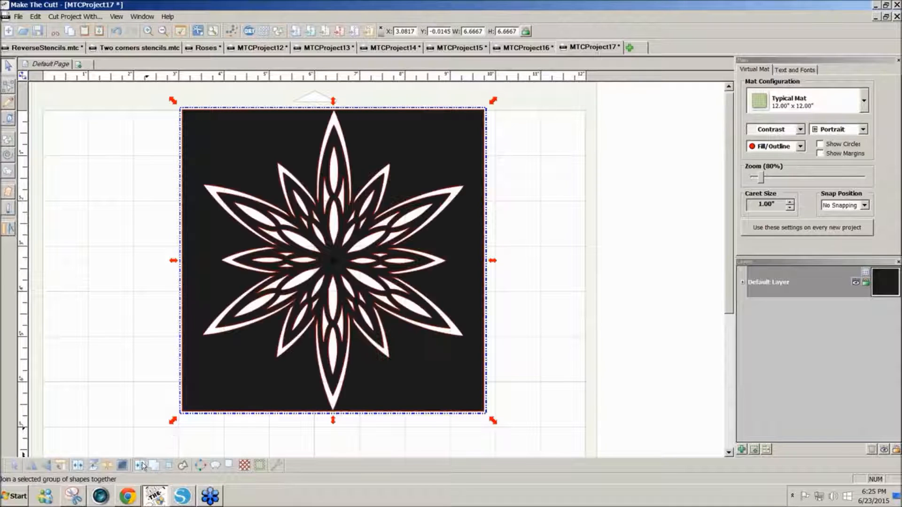
click(548, 375)
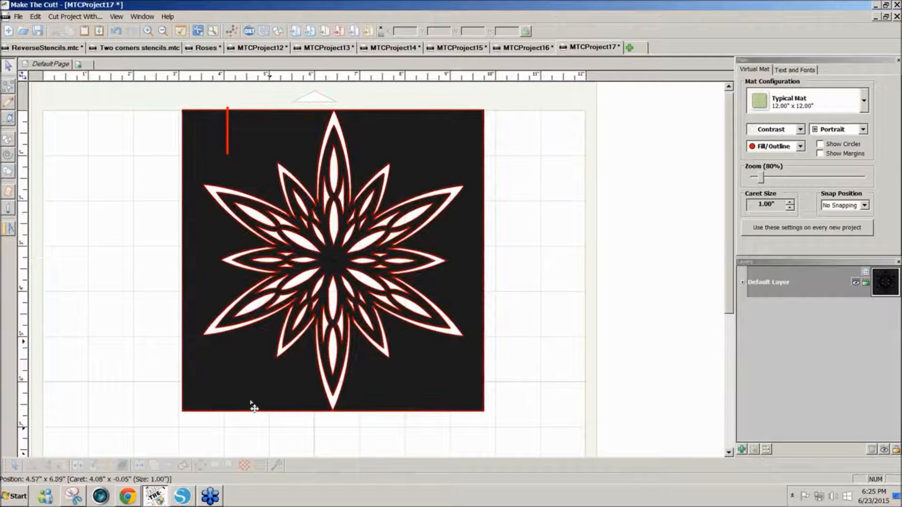
mouse_move(186, 500)
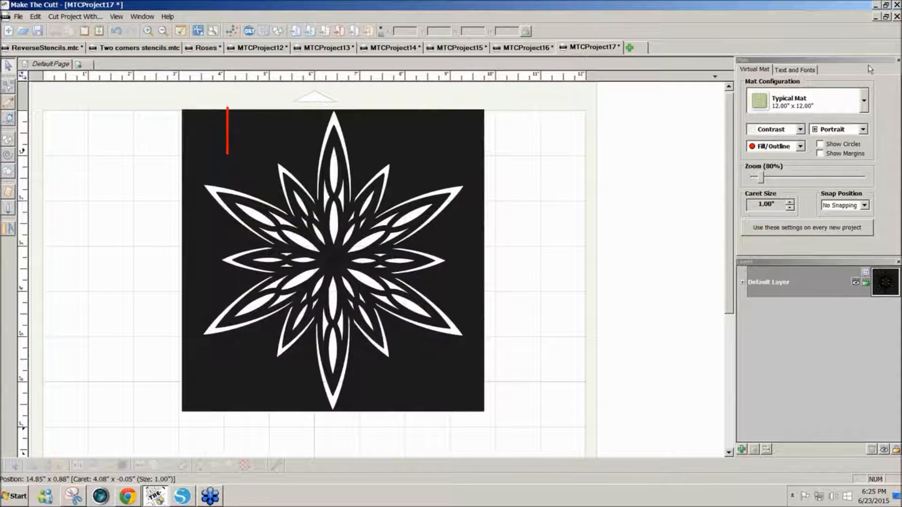
click(875, 6)
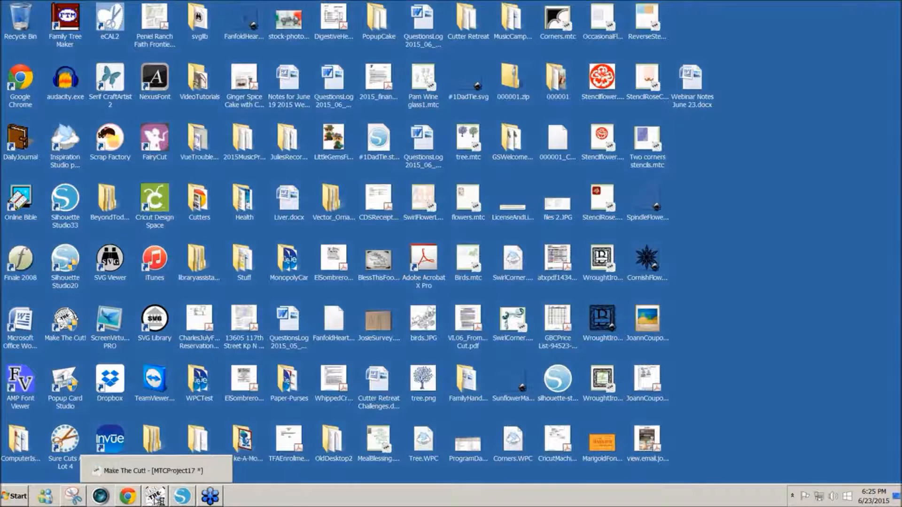
click(154, 496)
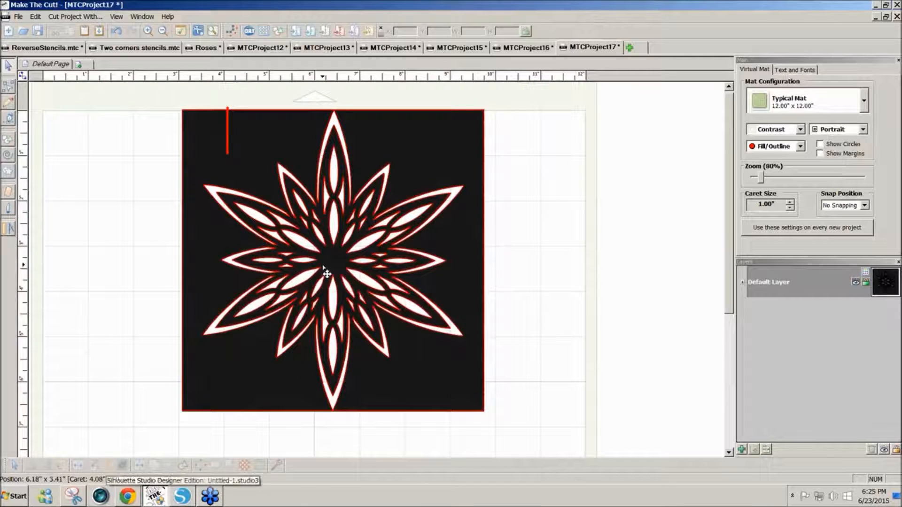
Look through the stencil designs in the open projects, from ReverseStencils.mtc to MTCProject16, and return to MTCProject17.
click(66, 49)
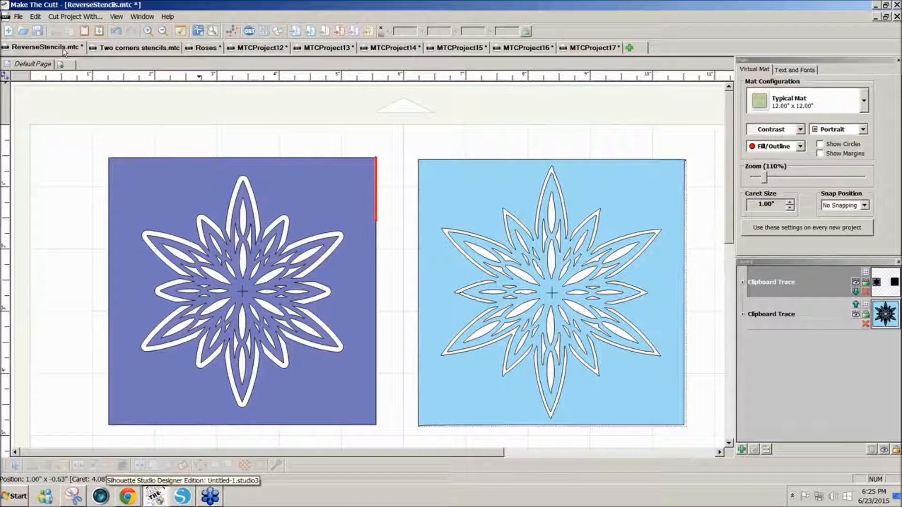
click(150, 49)
click(203, 49)
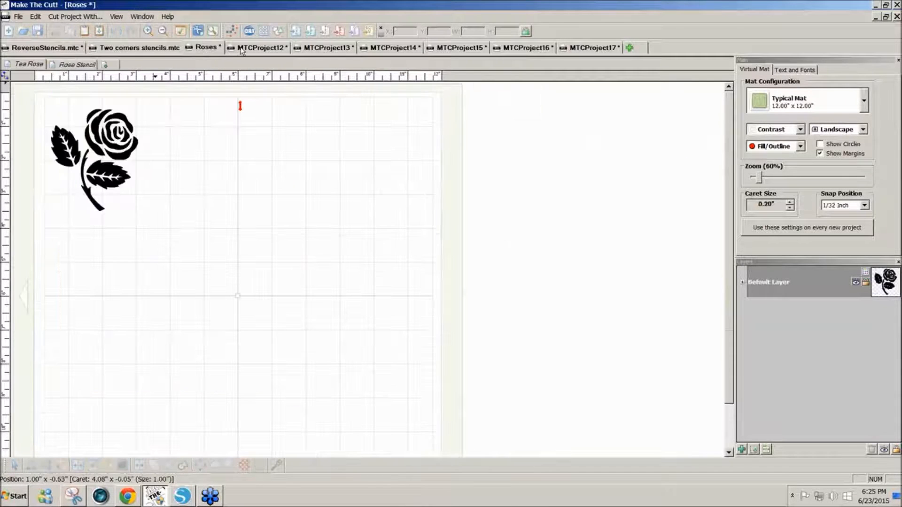
click(241, 49)
click(336, 50)
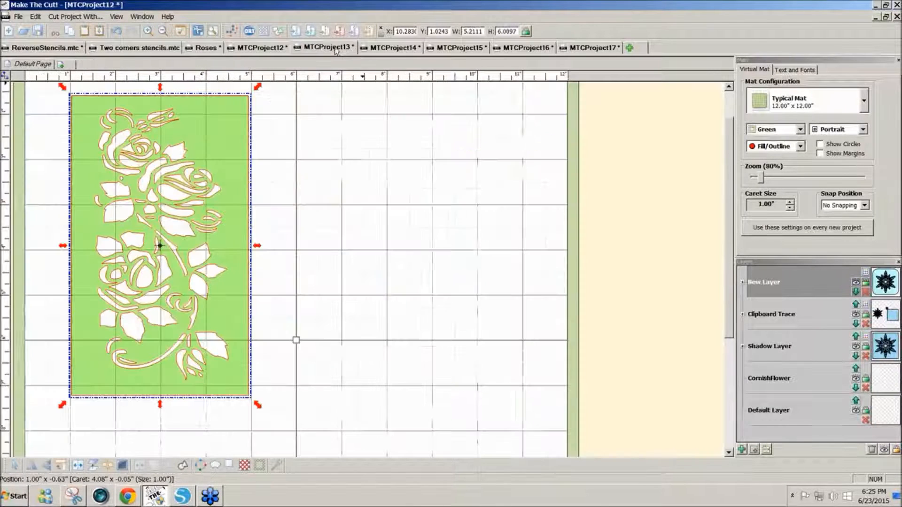
click(394, 49)
click(459, 49)
click(525, 48)
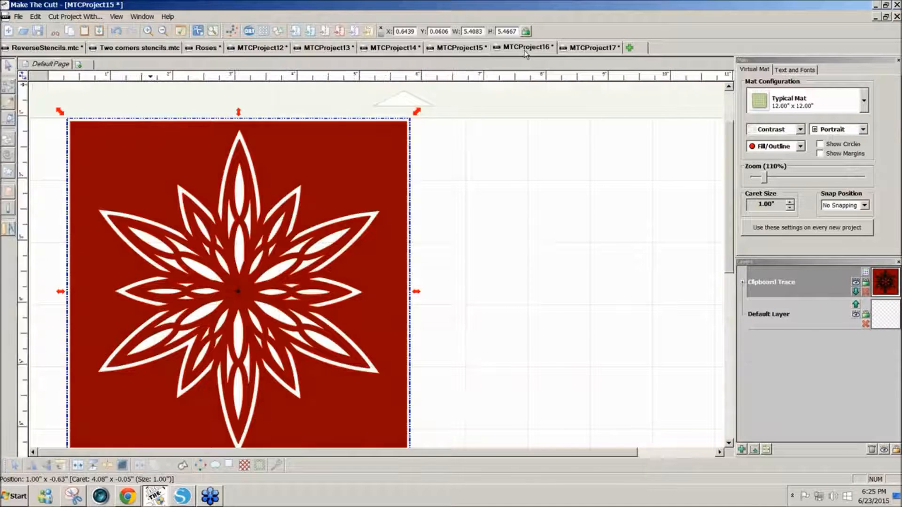
click(579, 49)
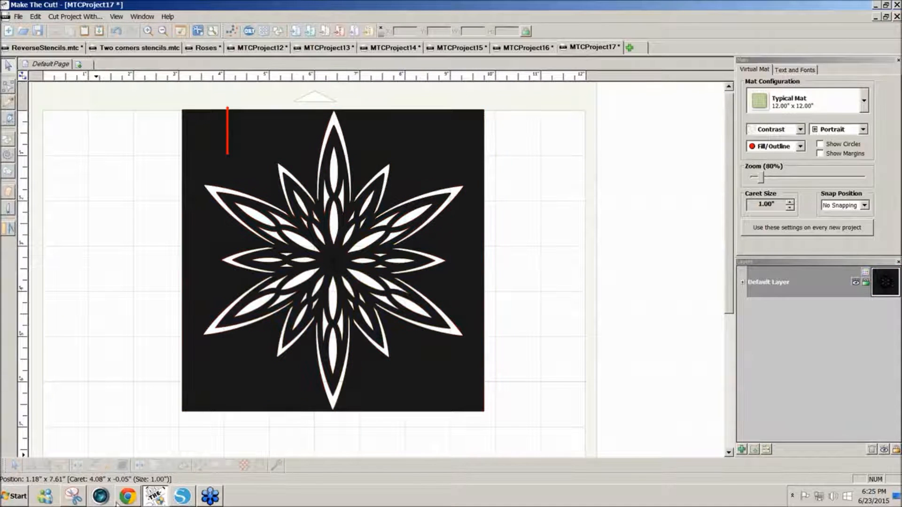
Switch to Silhouette Studio and open the design library, leaving no recent download selected.
click(184, 495)
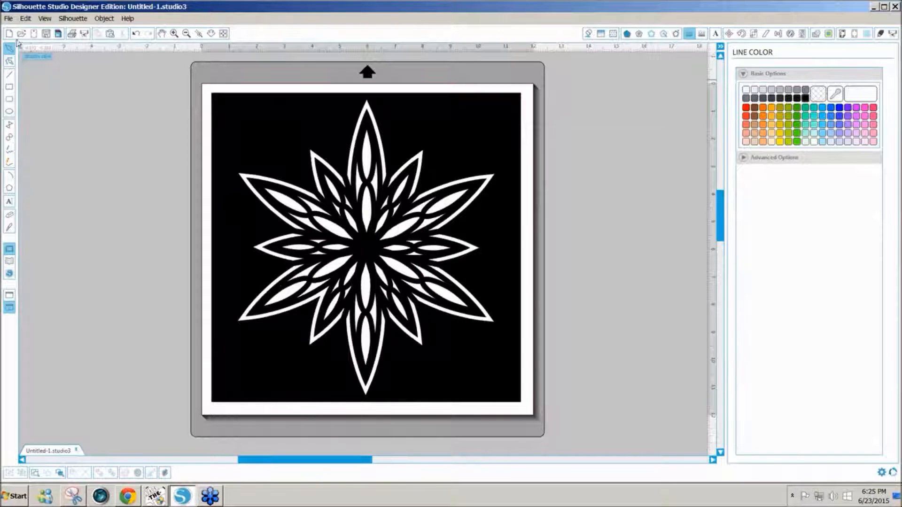
click(9, 19)
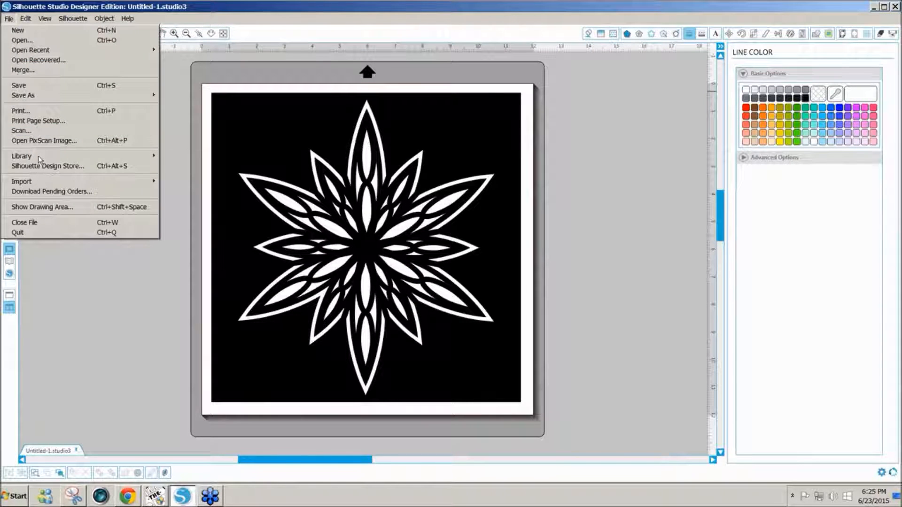
mouse_move(40, 157)
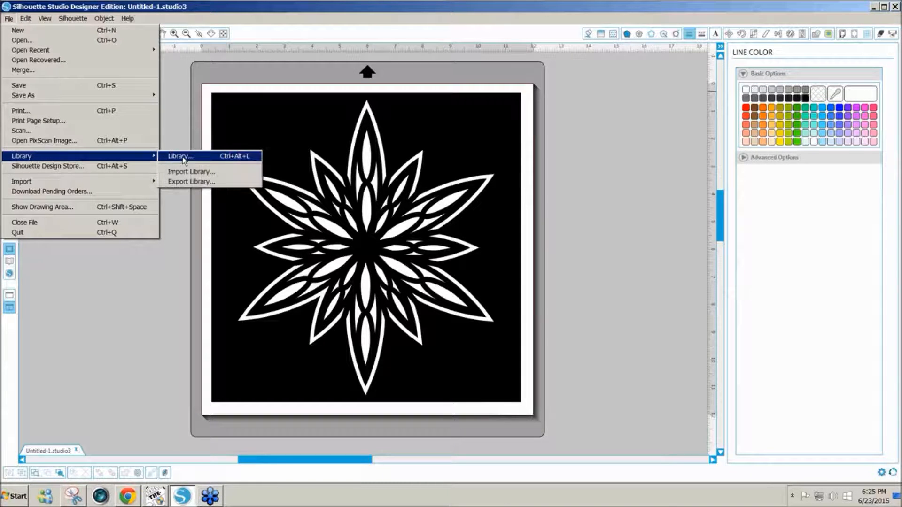
click(183, 161)
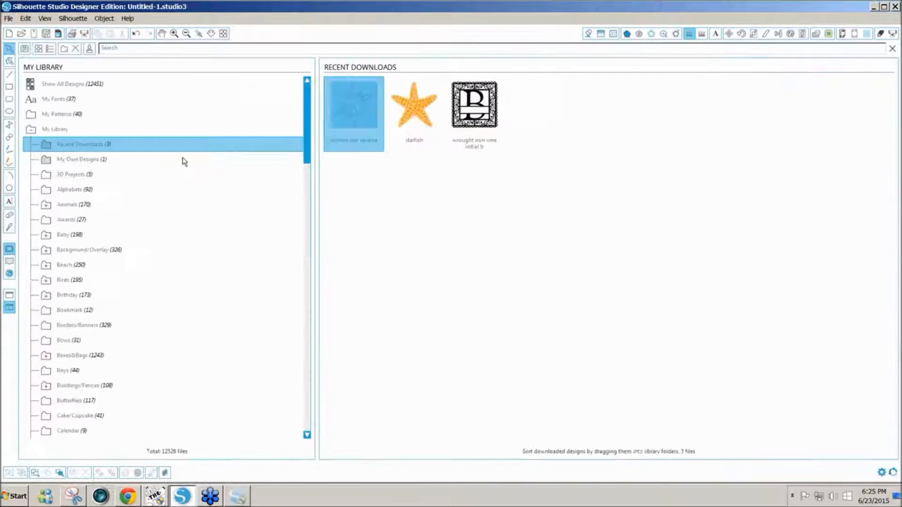
click(371, 217)
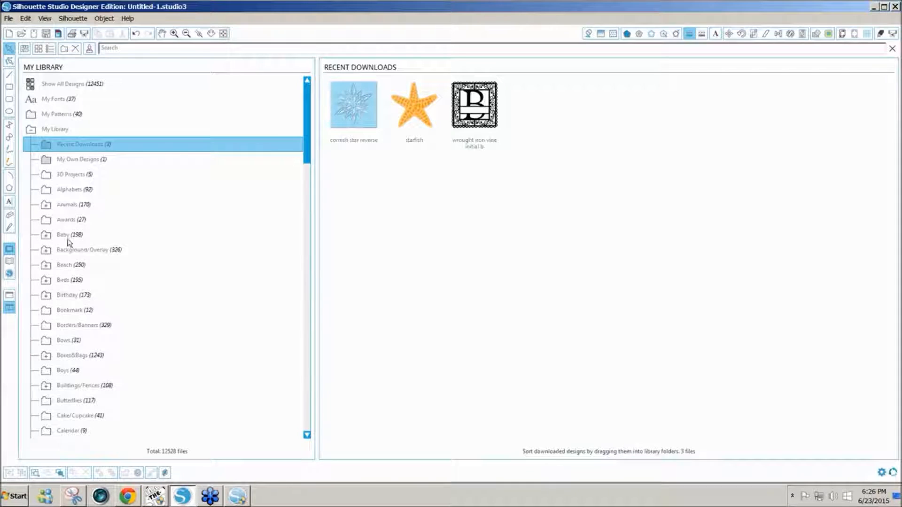
Open the first "spindle flower reverse" design from the library's Background/Overlay folder.
click(63, 251)
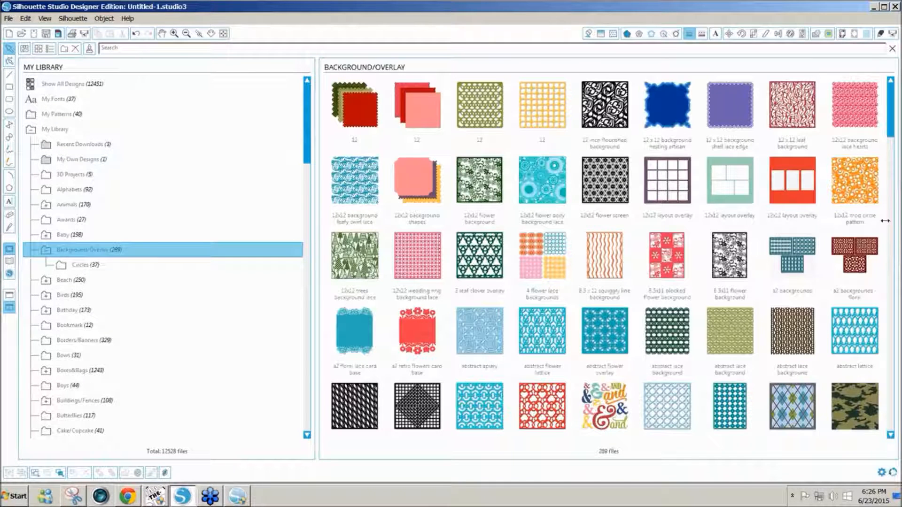
click(891, 436)
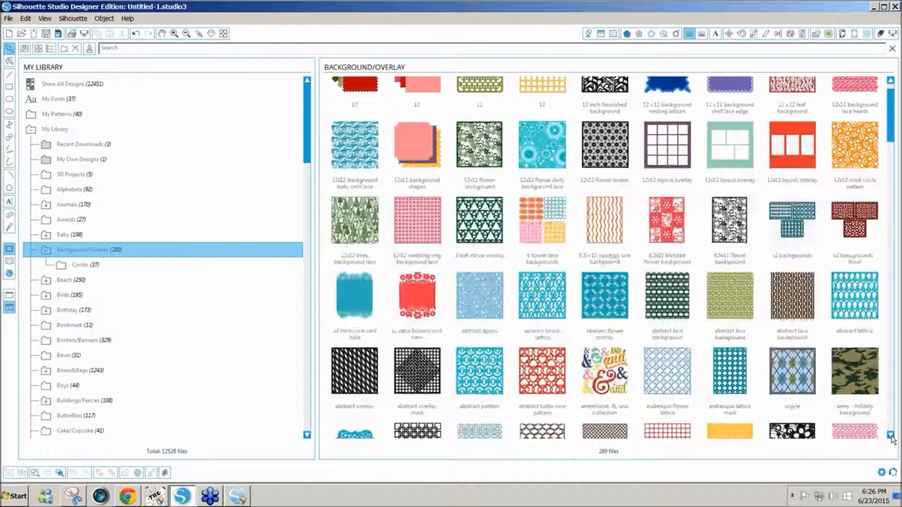
scroll(893, 427, down, 3)
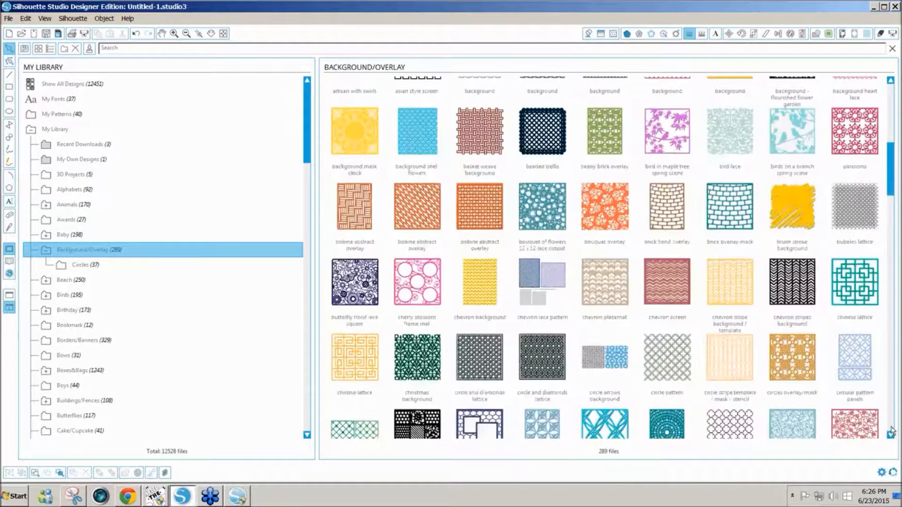
scroll(892, 430, down, 3)
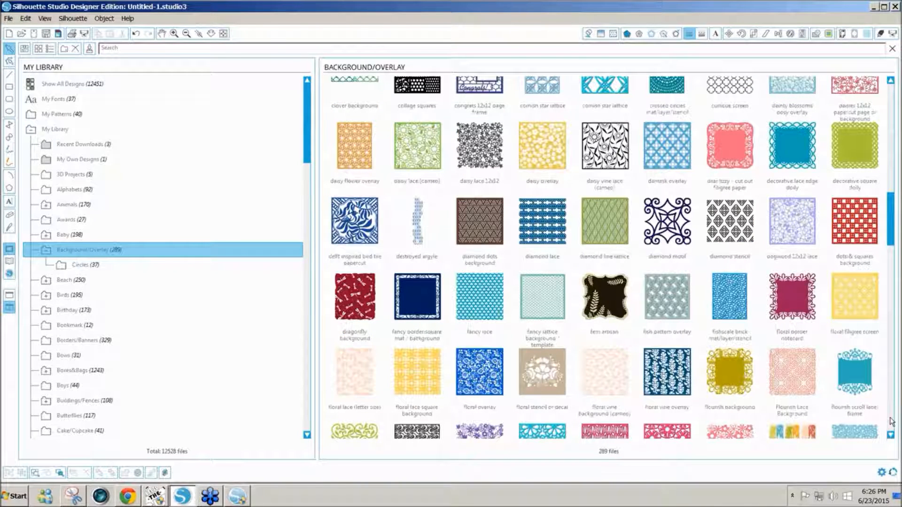
scroll(892, 421, down, 3)
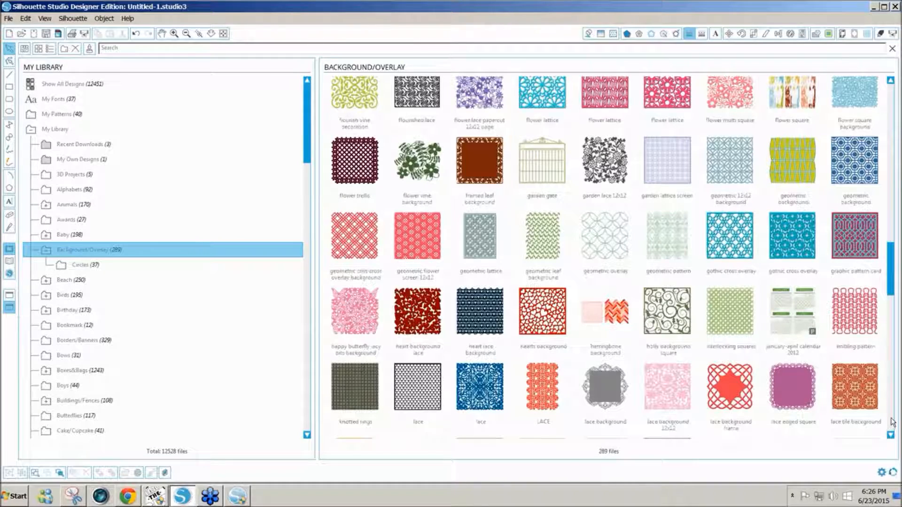
scroll(892, 421, down, 3)
scroll(891, 421, down, 3)
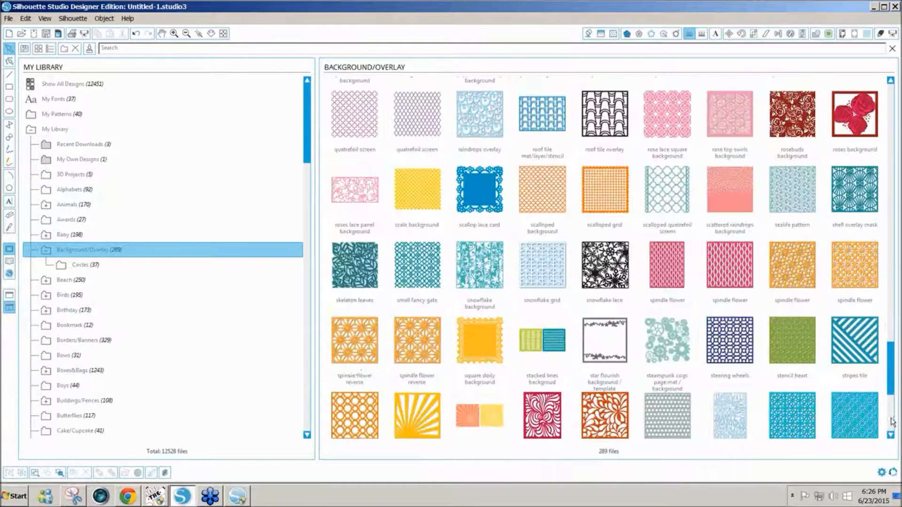
click(355, 339)
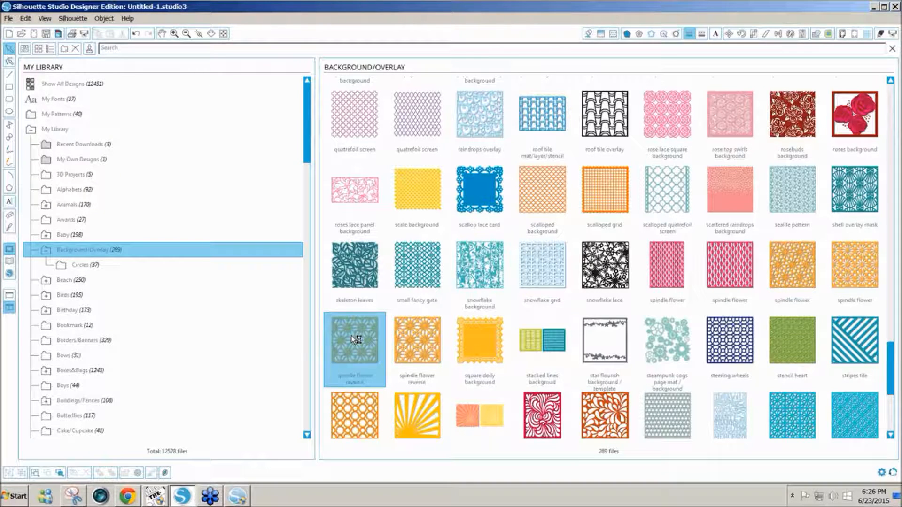
double_click(355, 340)
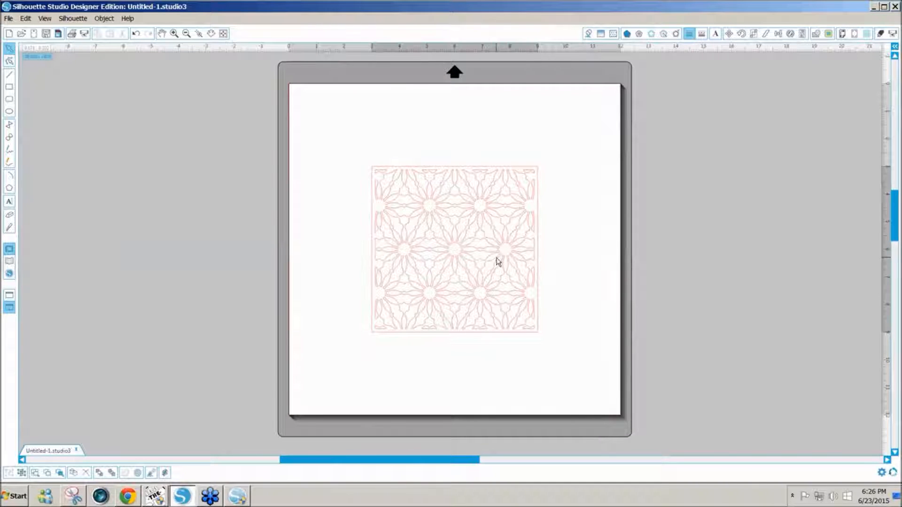
Switch to the other Silhouette Studio window with Untitled.studio, check its release version in the About information, and close it.
click(238, 497)
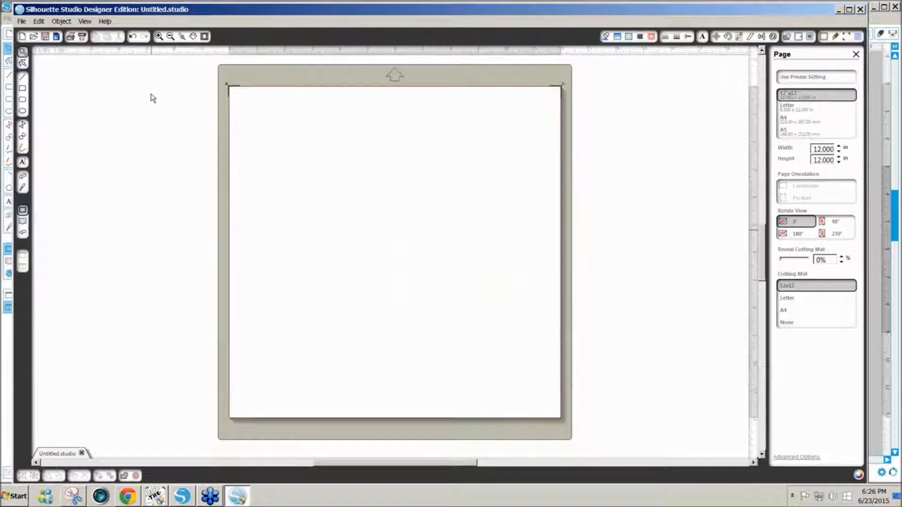
click(104, 21)
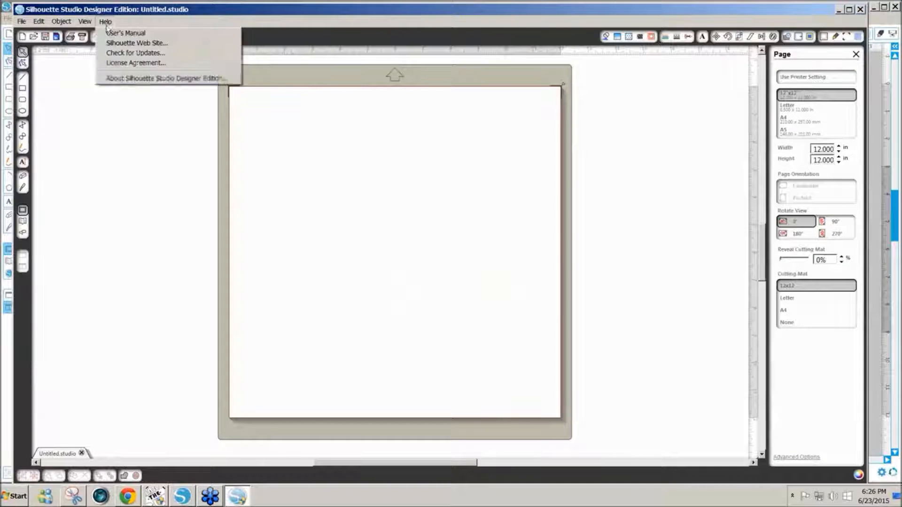
click(133, 76)
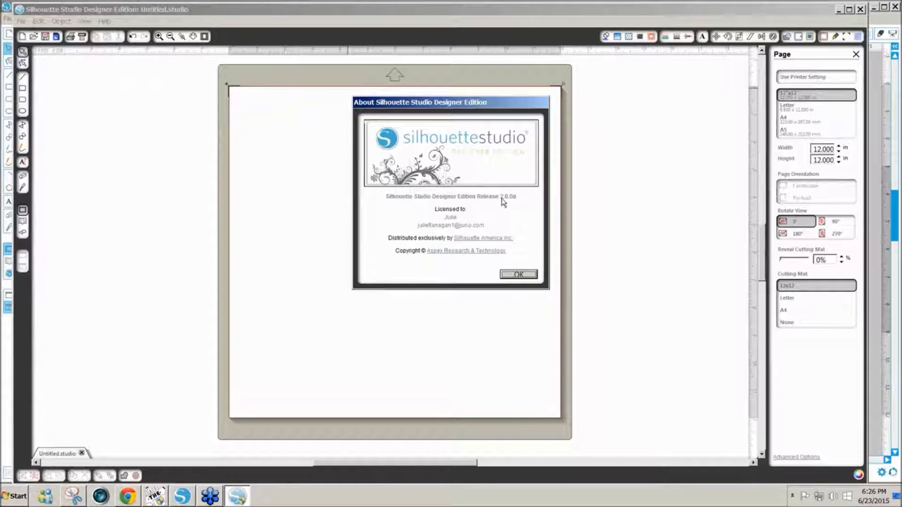
click(524, 277)
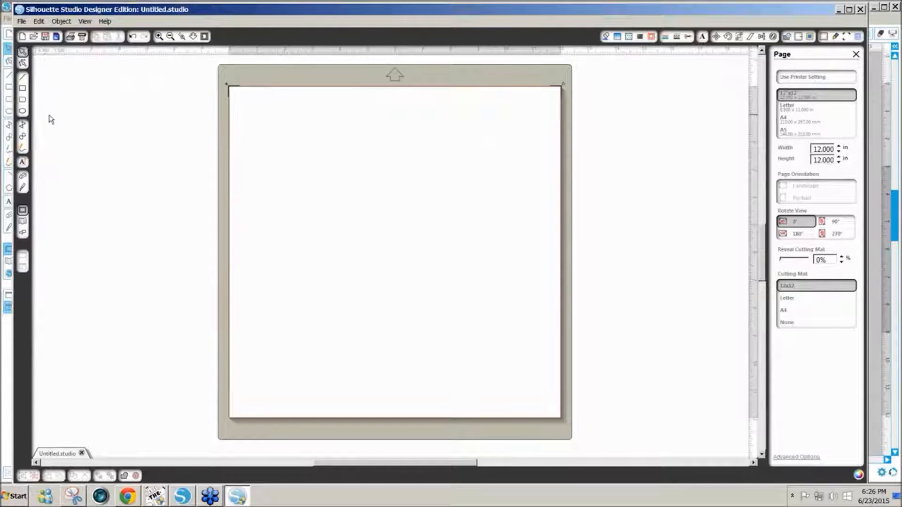
Place the cornish star reverse design from the library's Recent Downloads folder onto the page.
click(22, 21)
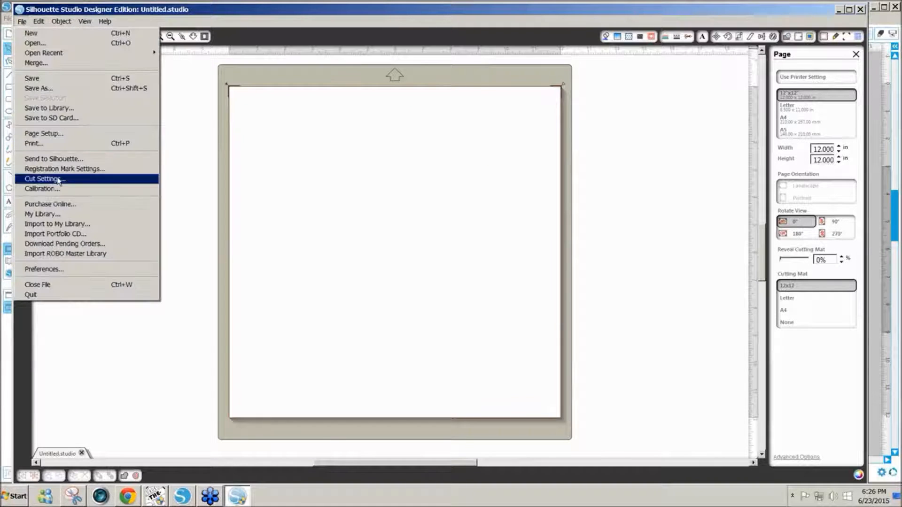
click(58, 217)
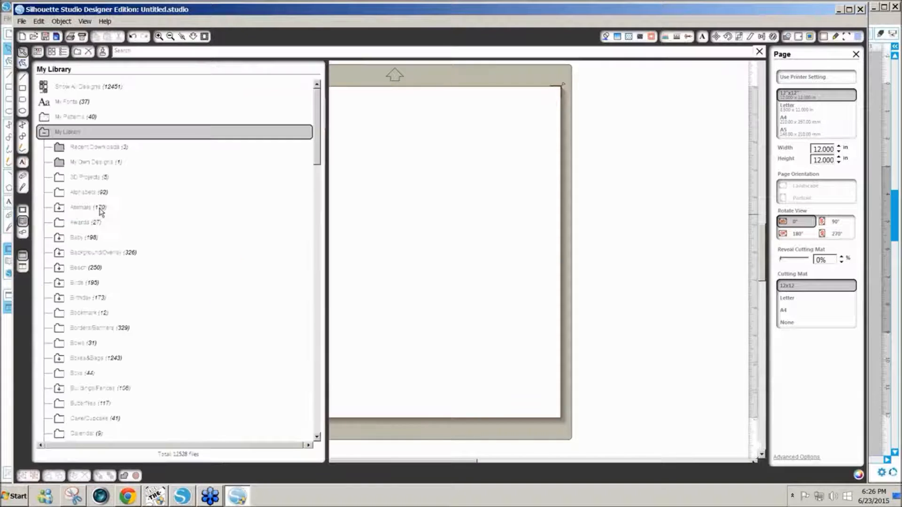
click(104, 148)
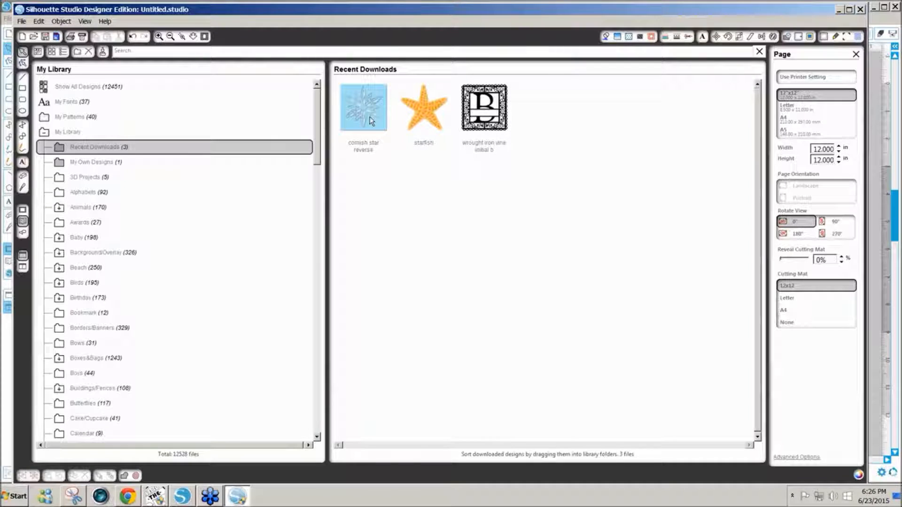
click(357, 126)
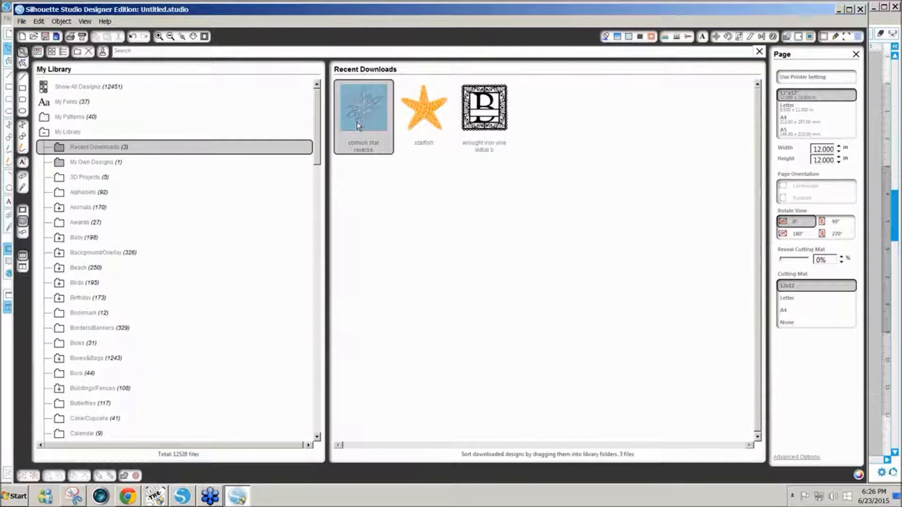
click(401, 174)
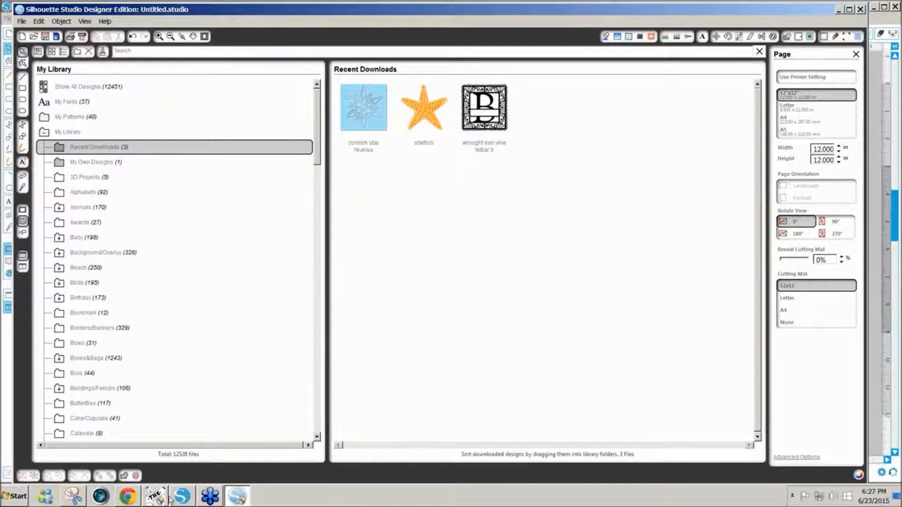
click(183, 497)
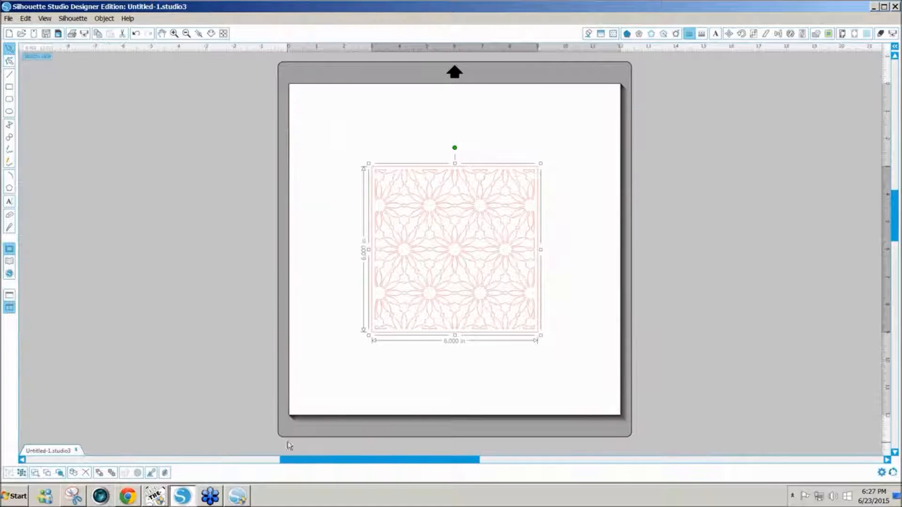
click(238, 496)
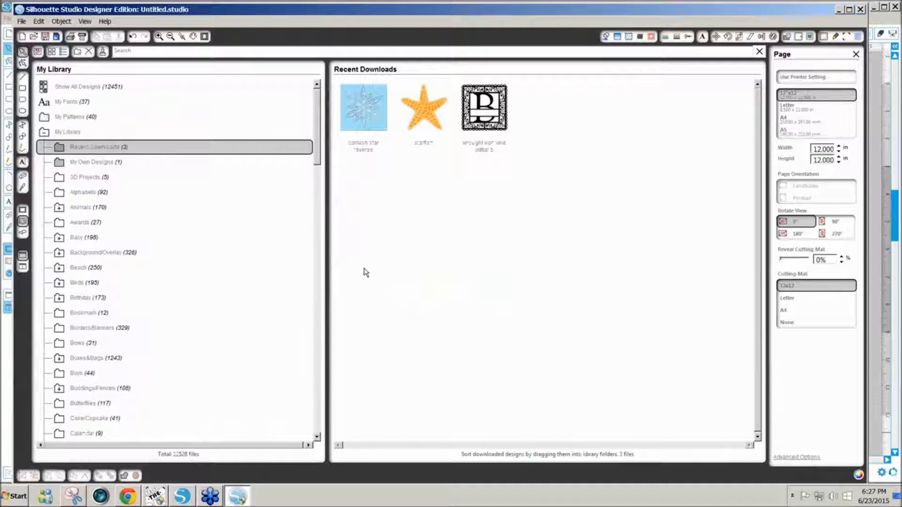
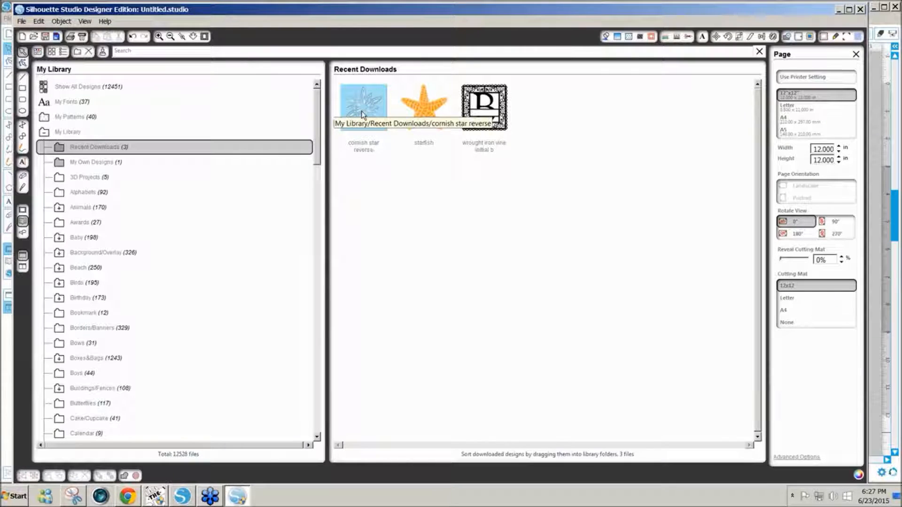
double_click(362, 113)
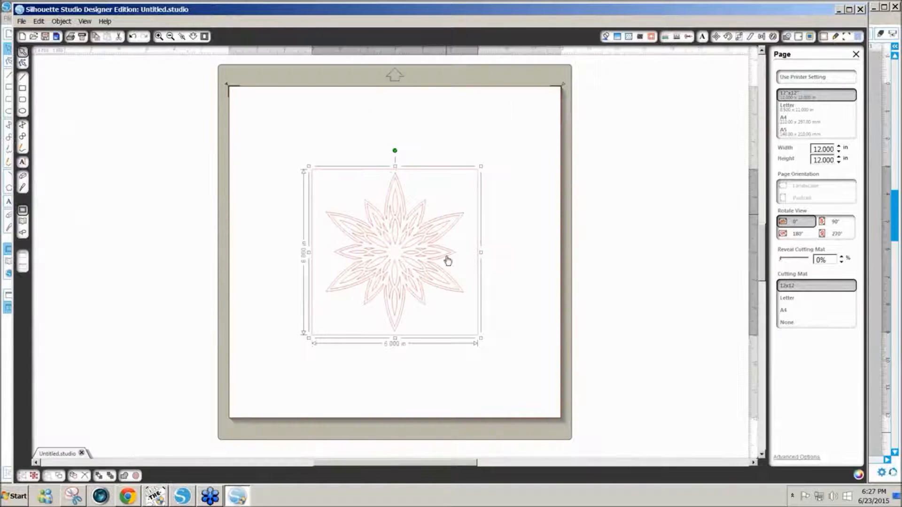
Move the star design toward the page's upper-left area and enlarge it proportionally to about 9.025 in square.
drag(423, 257, 373, 211)
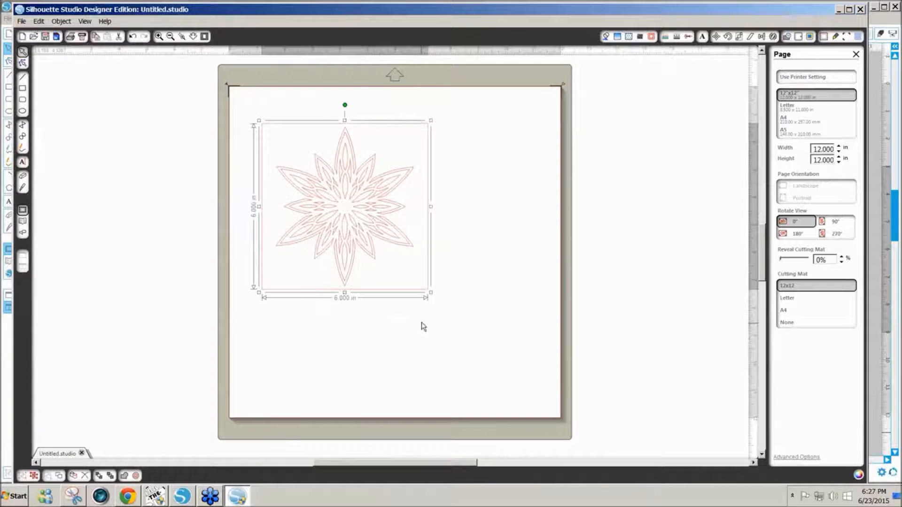
drag(429, 296, 421, 305)
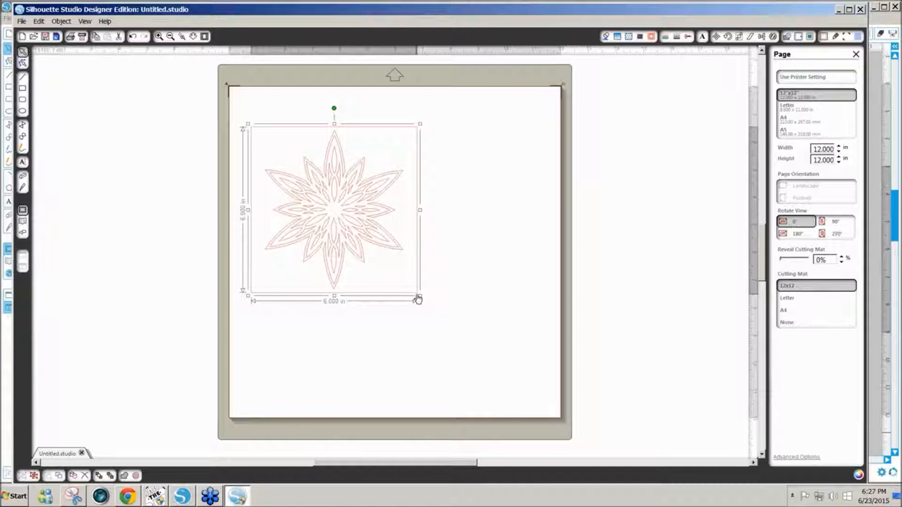
drag(421, 297, 505, 381)
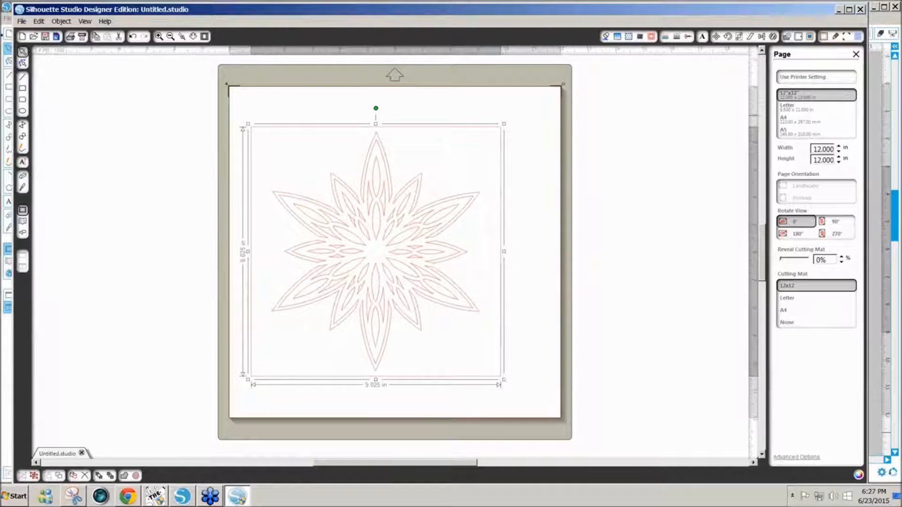
Save the design to the Desktop under the file name CornishFlowerReverse.svg.
click(21, 21)
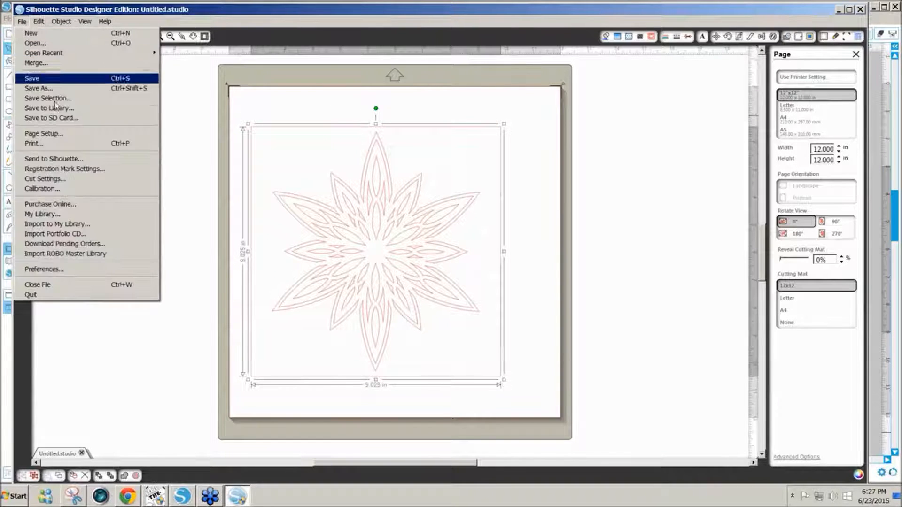
click(50, 88)
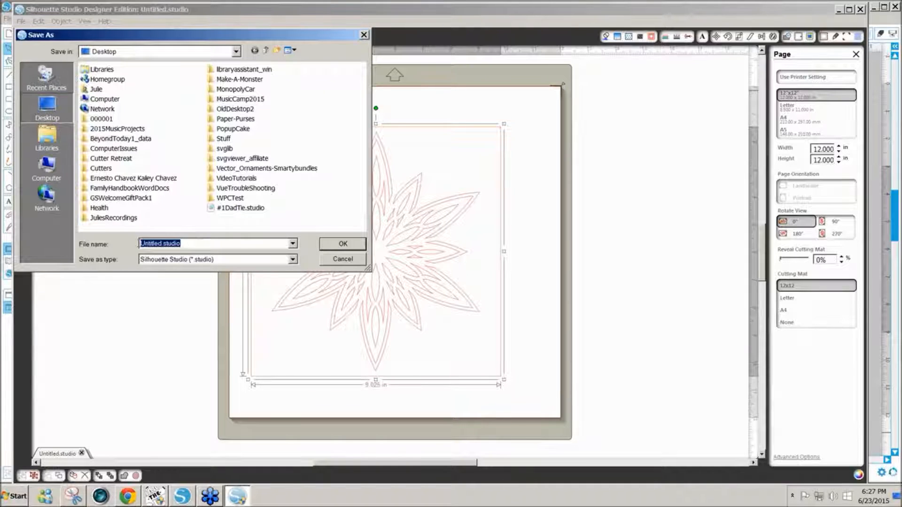
text(cornis)
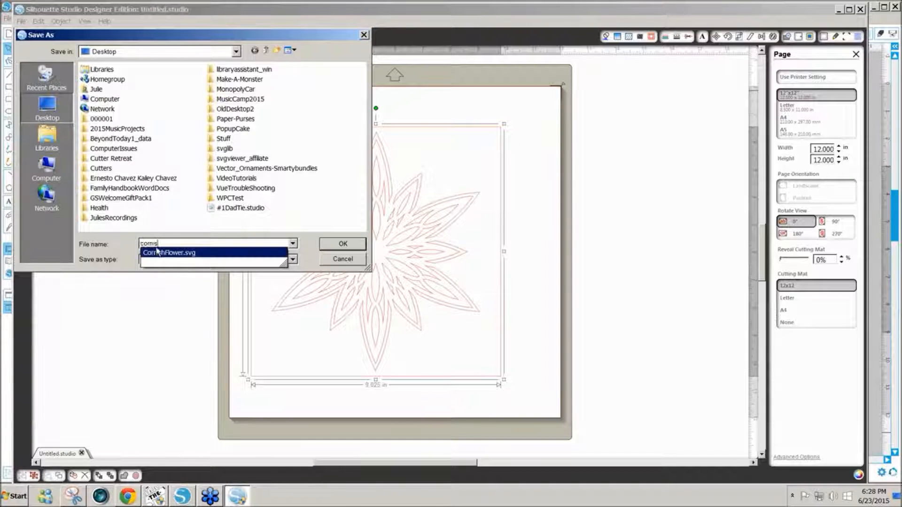
click(170, 254)
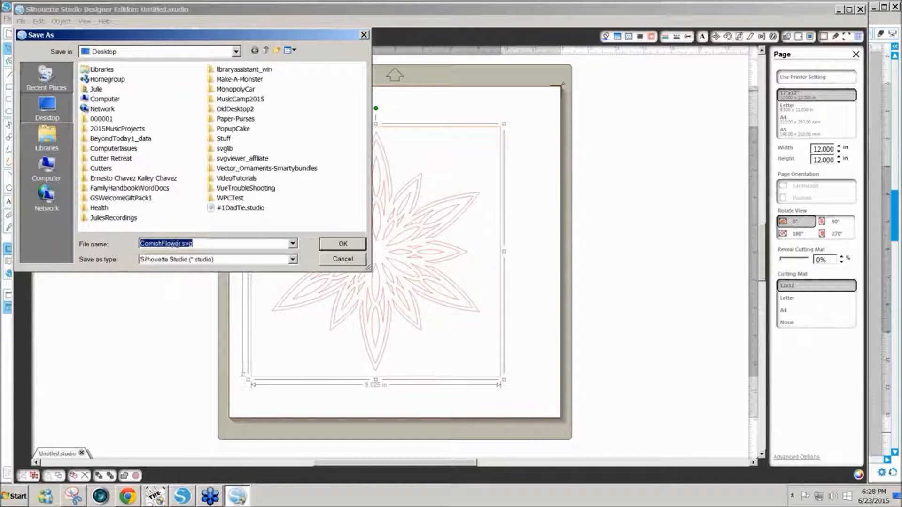
click(181, 245)
text(Reverse)
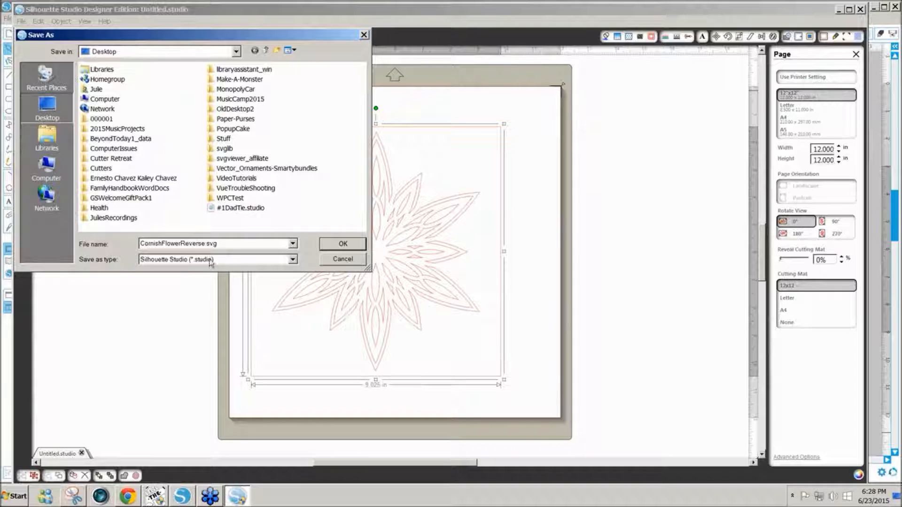
click(346, 248)
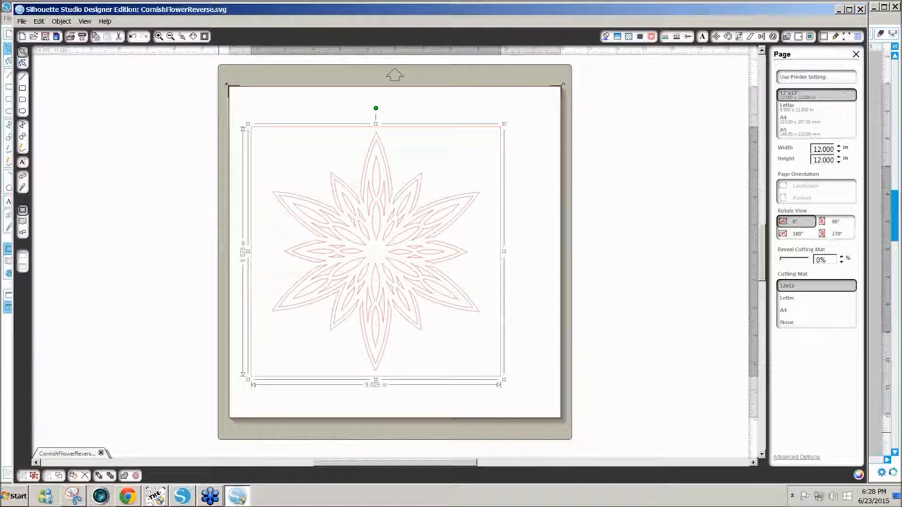
Switch to Make The Cut, start a new project and import CornishFlowerReverse.svg from the Desktop.
click(159, 498)
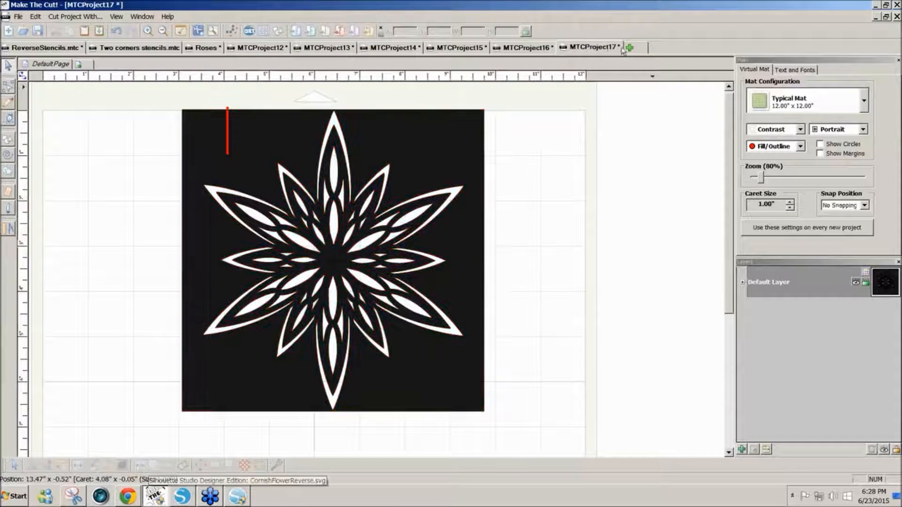
click(628, 48)
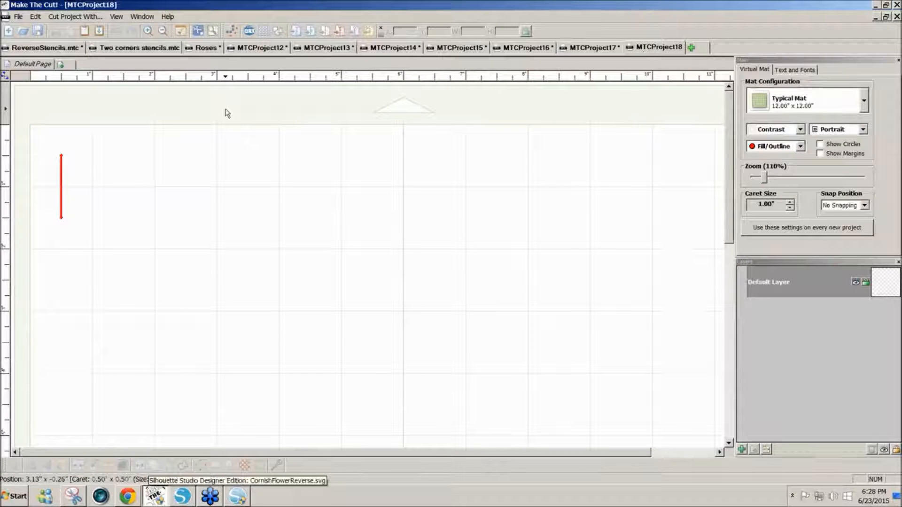
click(18, 18)
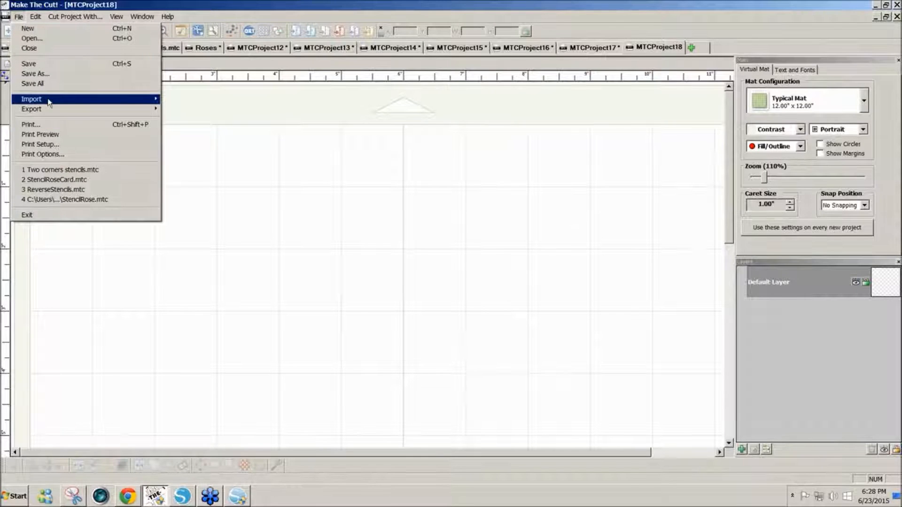
mouse_move(49, 102)
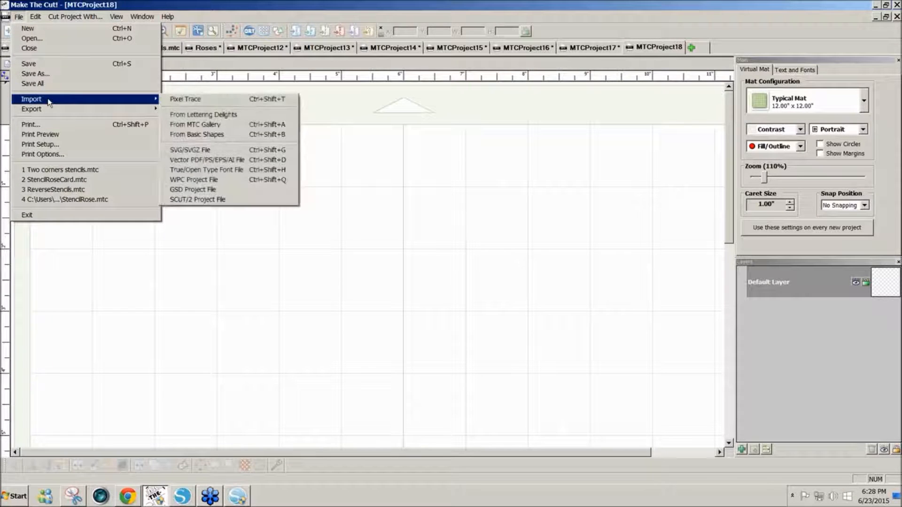
click(213, 150)
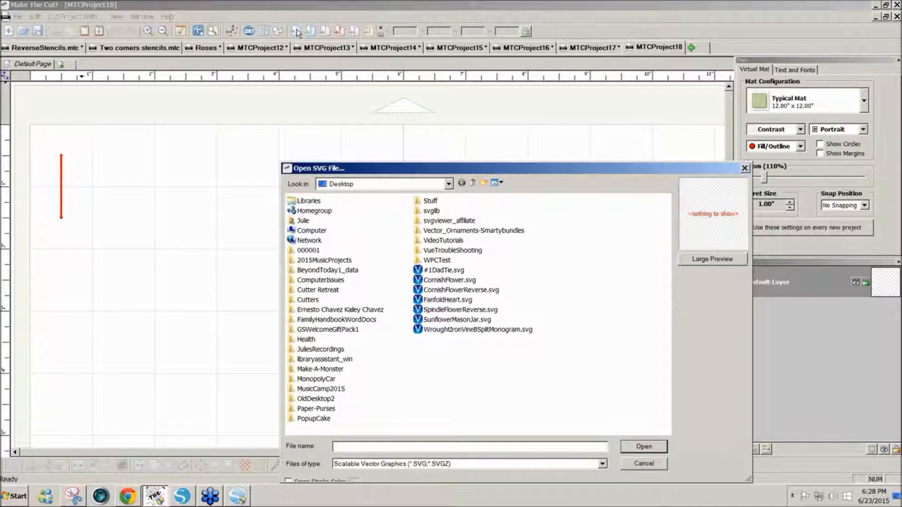
click(465, 291)
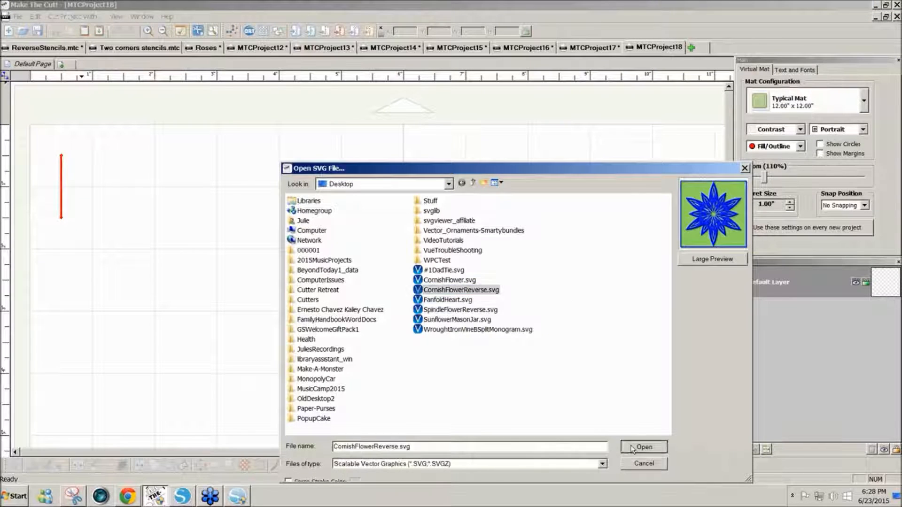
click(643, 447)
scroll(728, 234, down, 3)
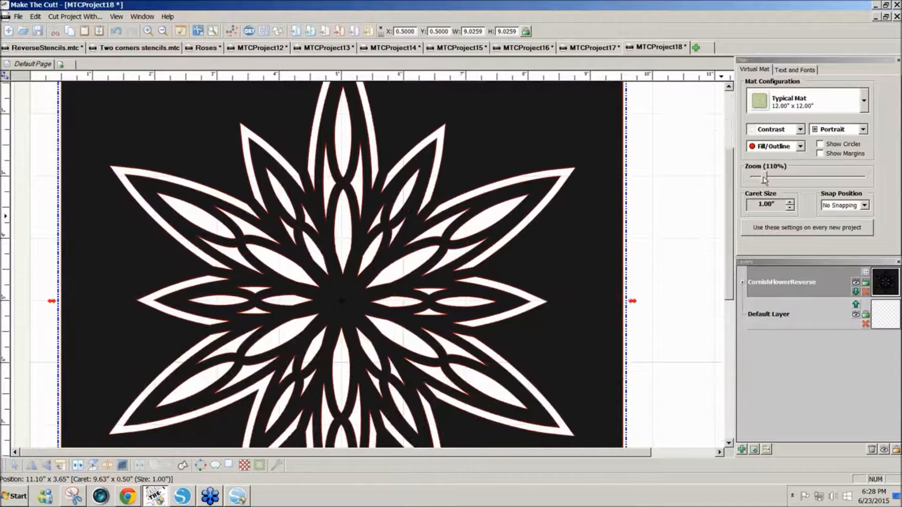
click(764, 178)
drag(764, 180, 759, 181)
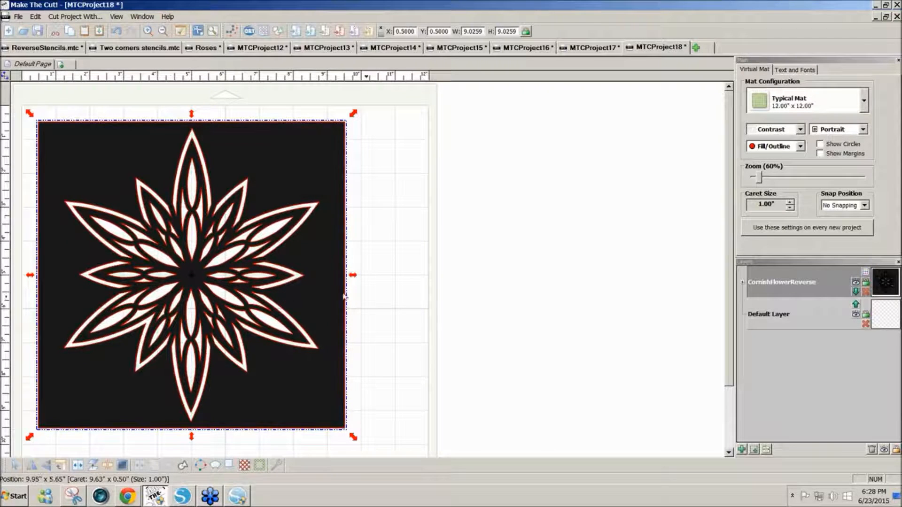
click(374, 304)
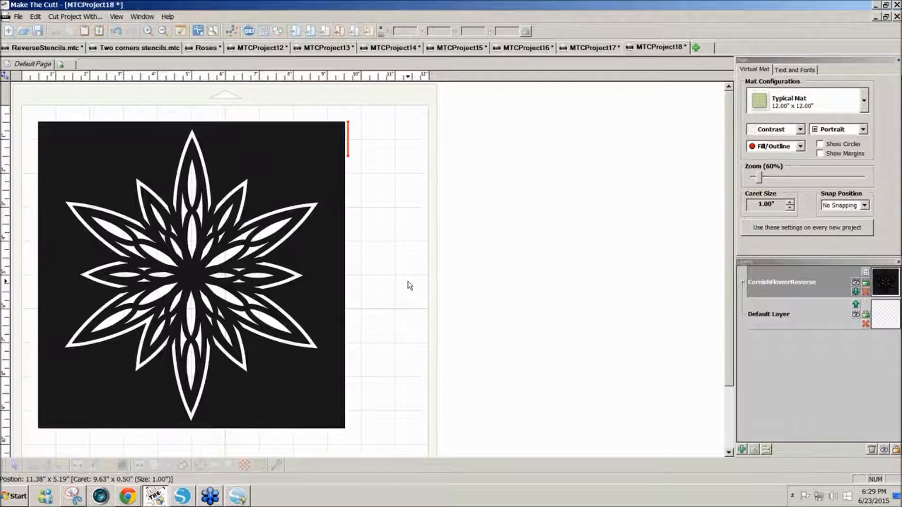
click(119, 133)
Switch back to the Silhouette Studio CornishFlowerReverse.svg document and add the spindle flower reverse design from the library's Background/Overlay folder.
click(182, 497)
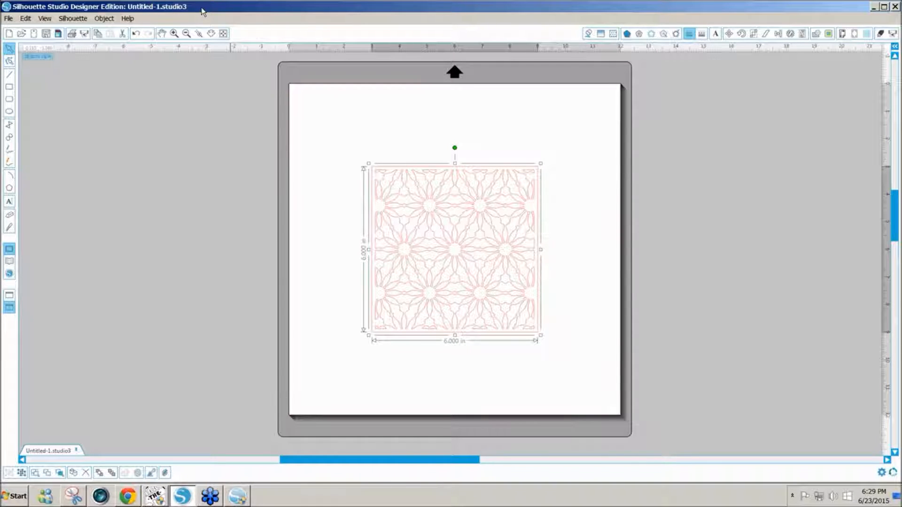
click(238, 497)
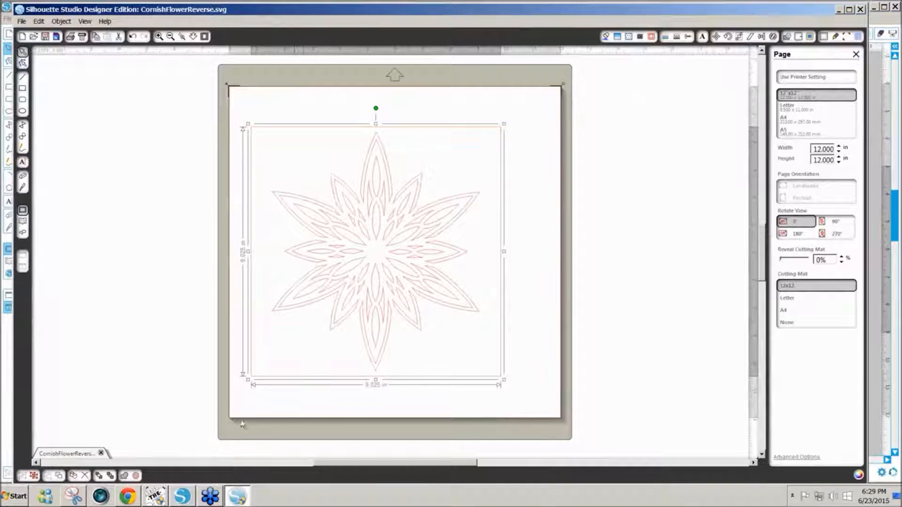
click(22, 21)
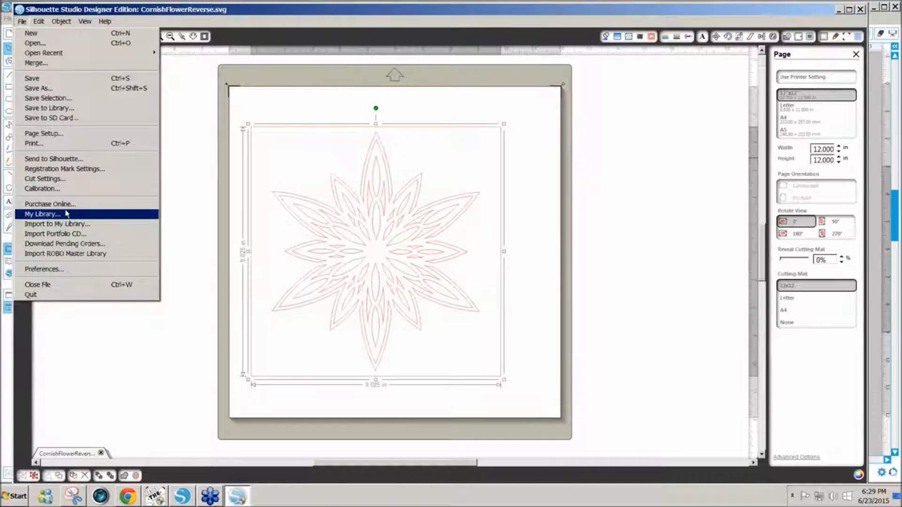
click(67, 217)
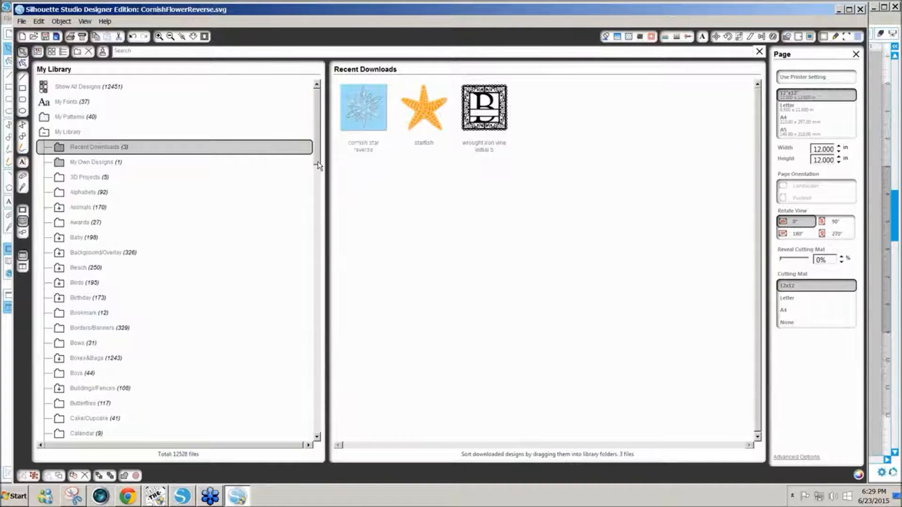
mouse_move(318, 162)
mouse_down()
mouse_move(317, 193)
mouse_move(317, 180)
mouse_up()
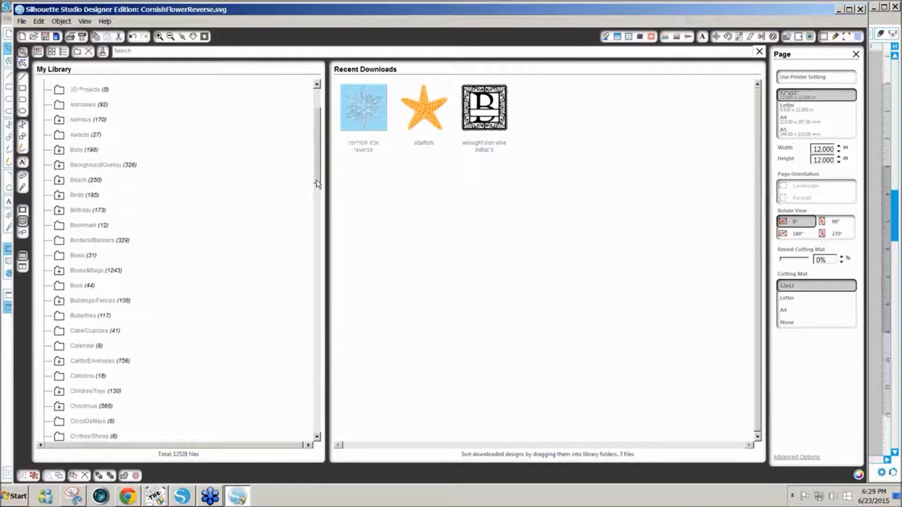
click(119, 168)
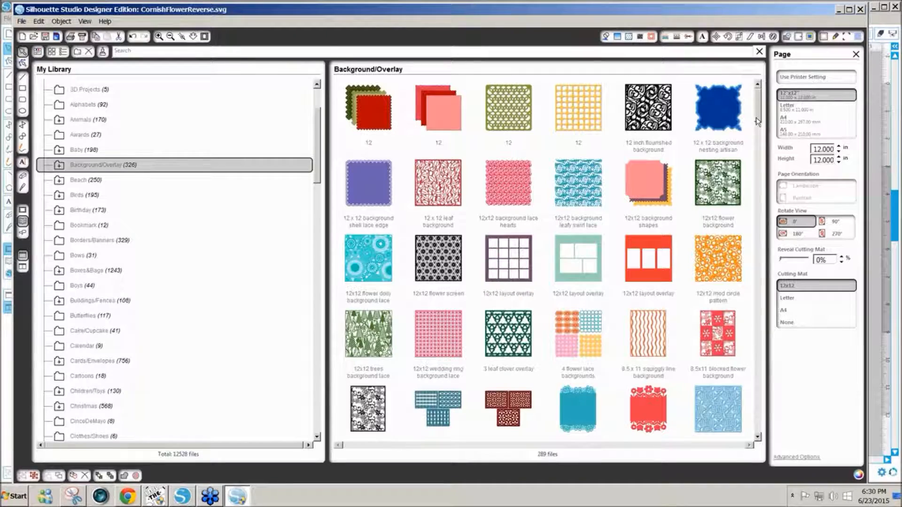
drag(756, 117, 736, 399)
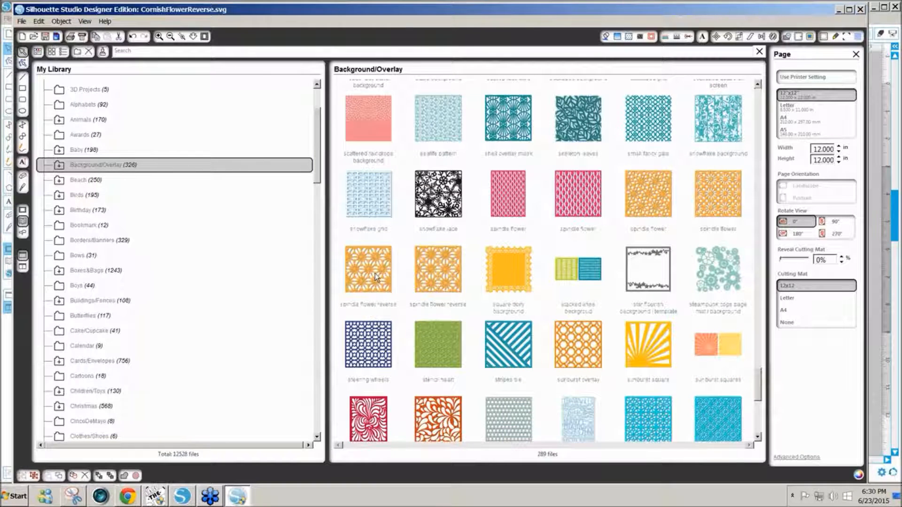
double_click(374, 273)
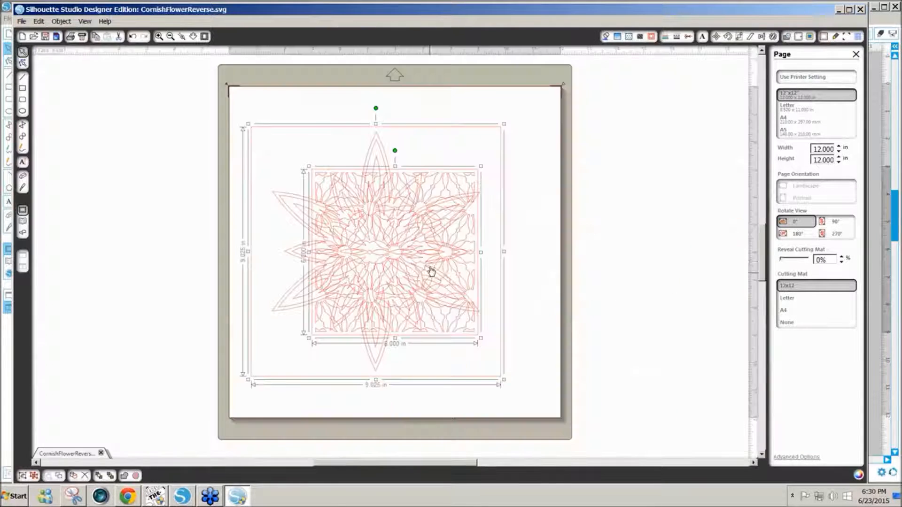
Delete the star design and move the spindle flower design toward the page's upper-left area.
drag(447, 267, 584, 278)
click(411, 271)
key(Delete)
drag(497, 278, 307, 221)
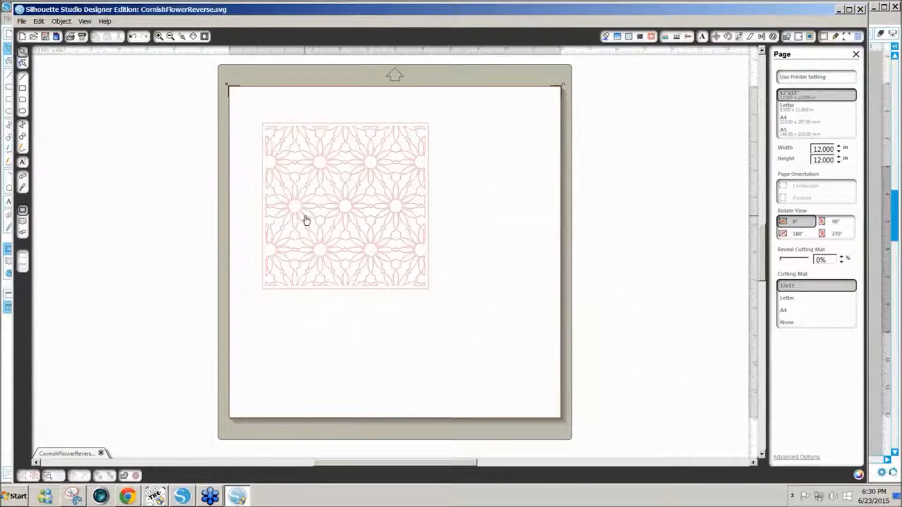
Save the spindle flower design to the Desktop under the file name SpindleFlowerReverse1.svg.
click(22, 21)
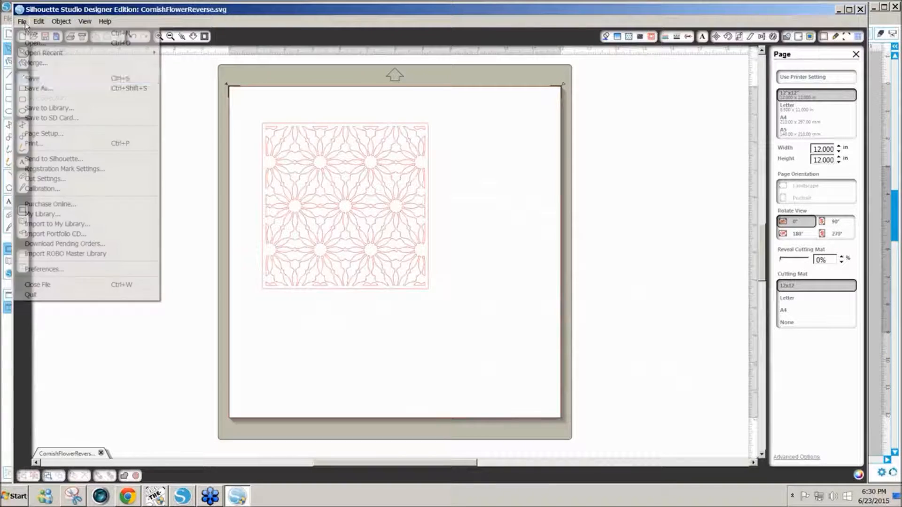
click(33, 86)
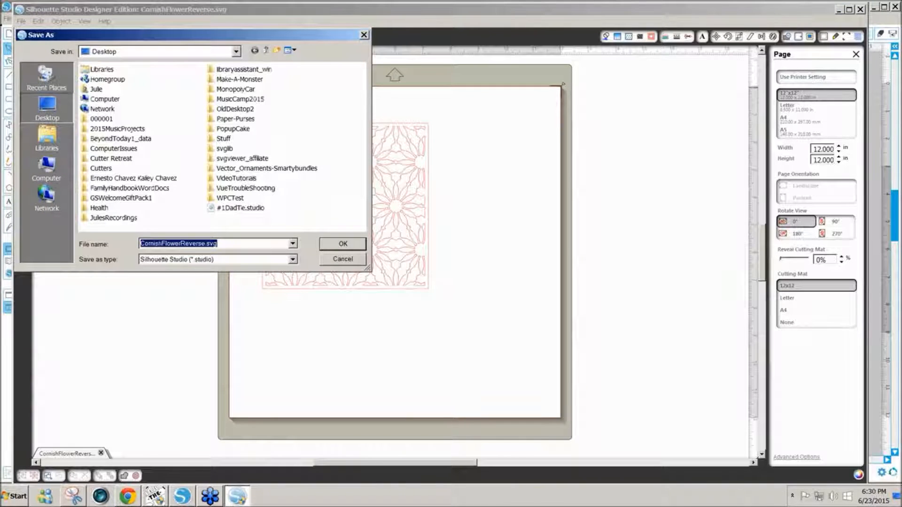
text(S)
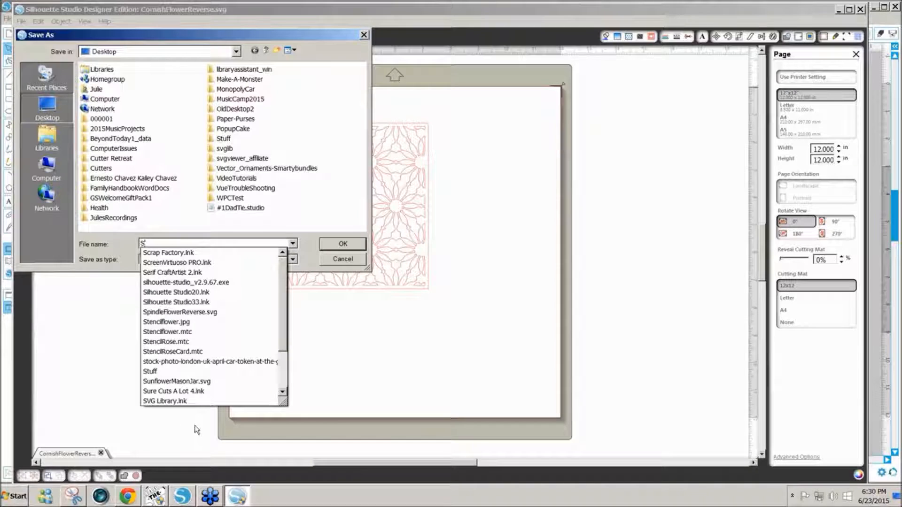
click(124, 499)
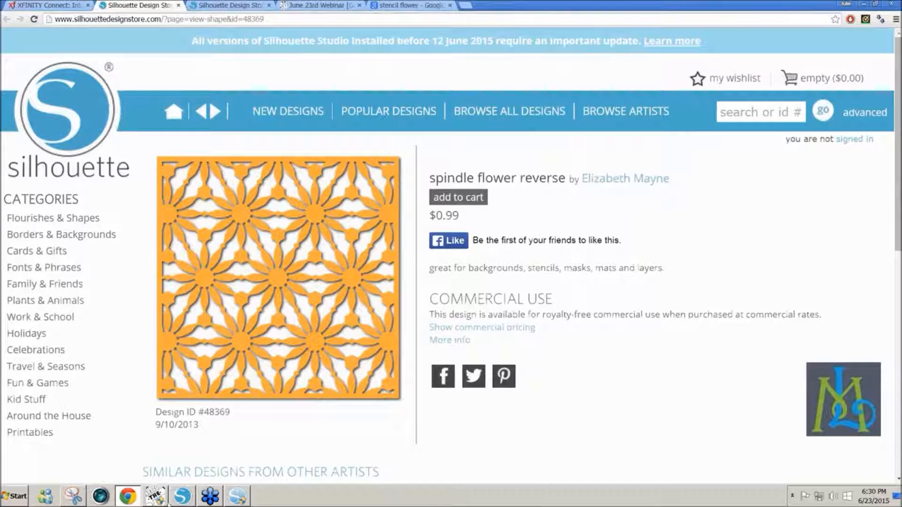
click(239, 495)
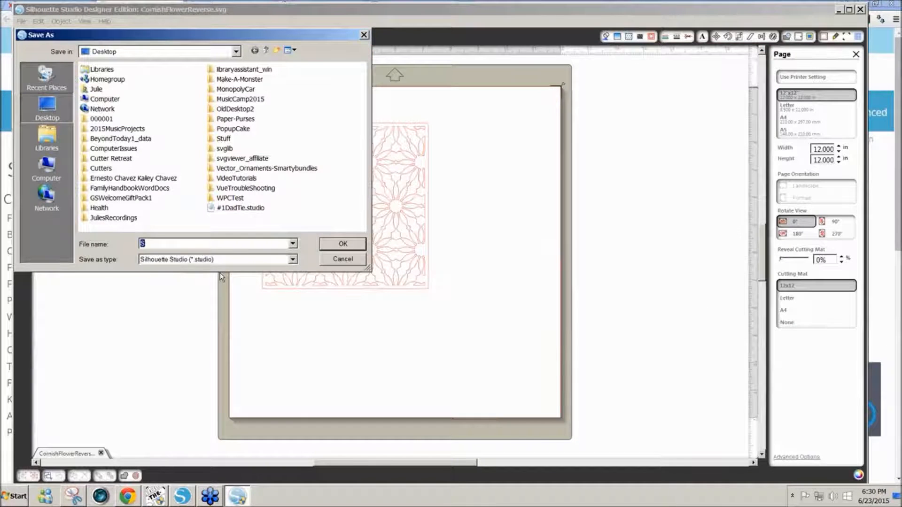
text(Spindle)
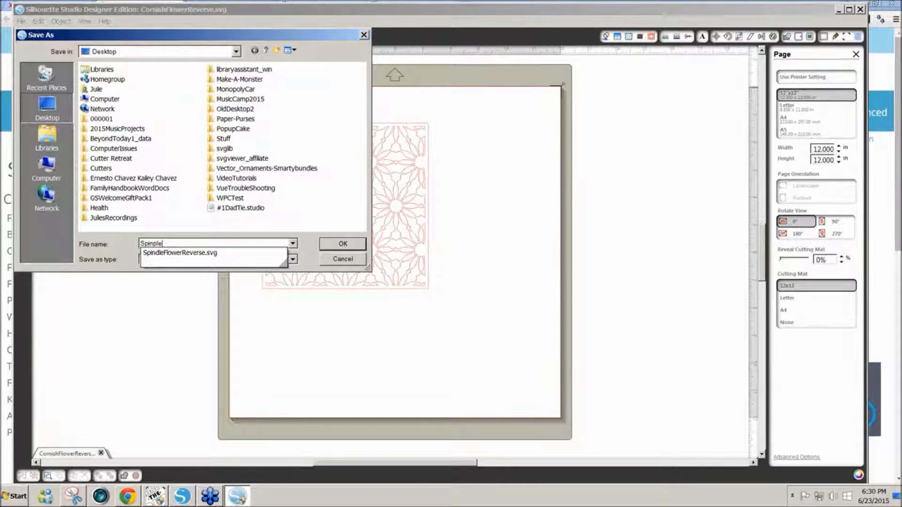
click(197, 255)
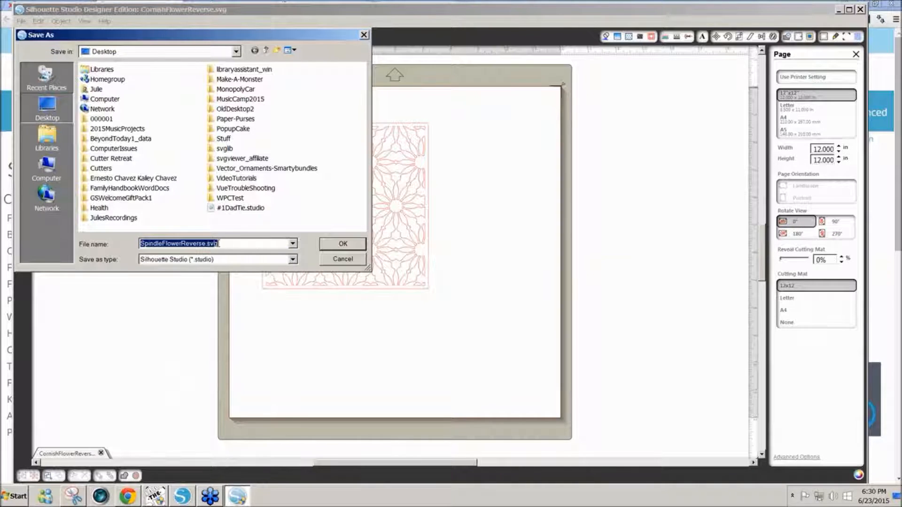
click(207, 243)
text(1)
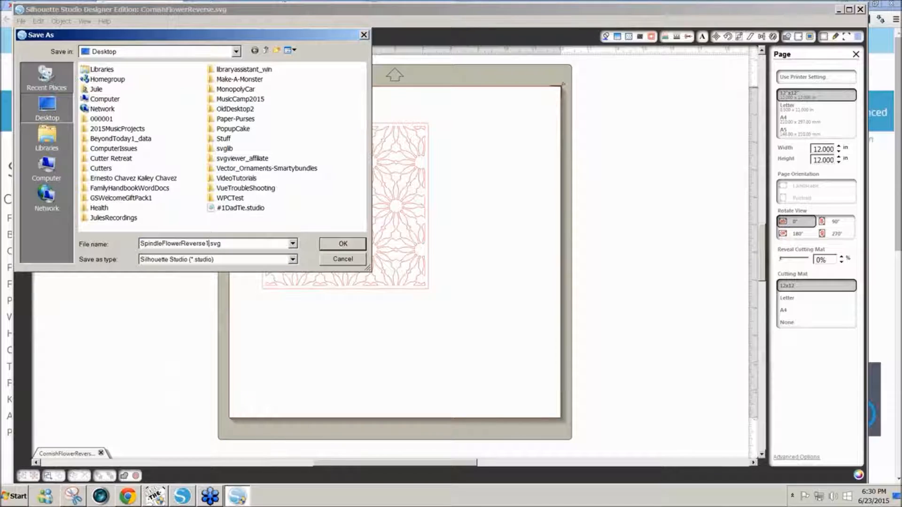
click(342, 248)
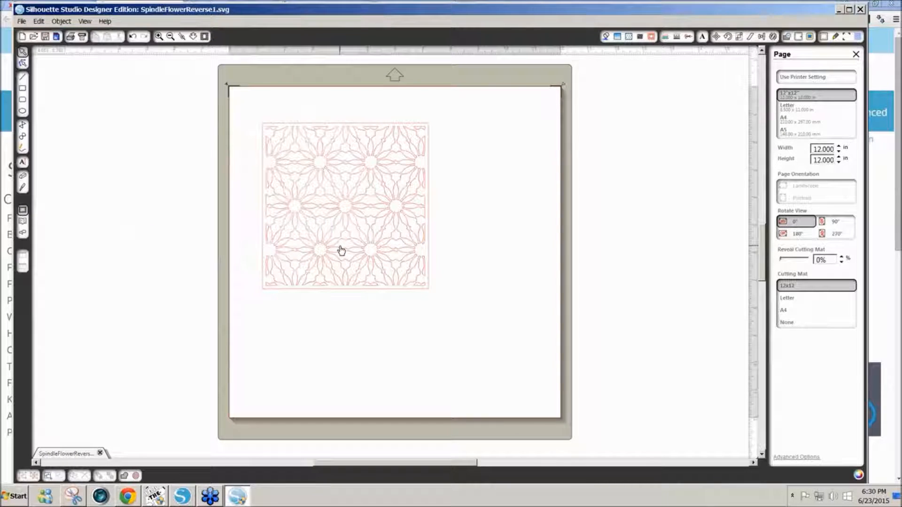
Switch to Make The Cut, start a new project and import SpindleFlowerReverse1.svg from the Desktop.
click(156, 498)
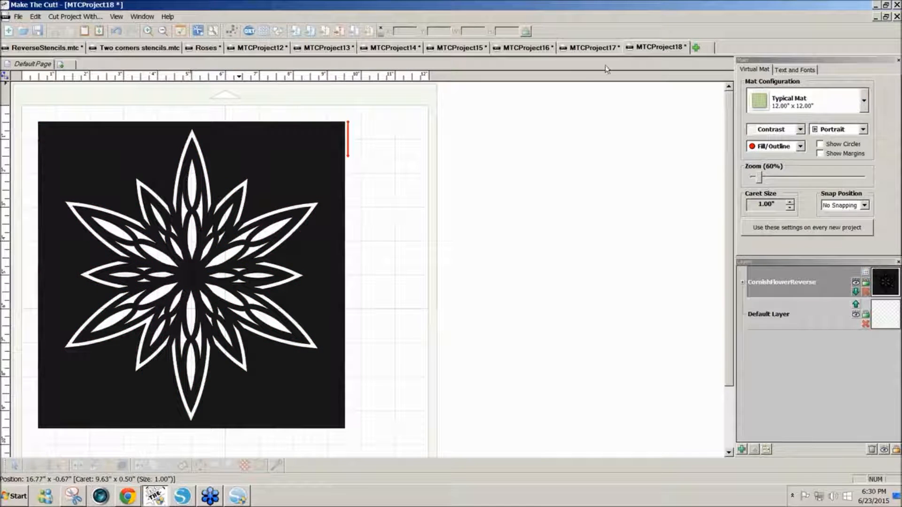
click(696, 48)
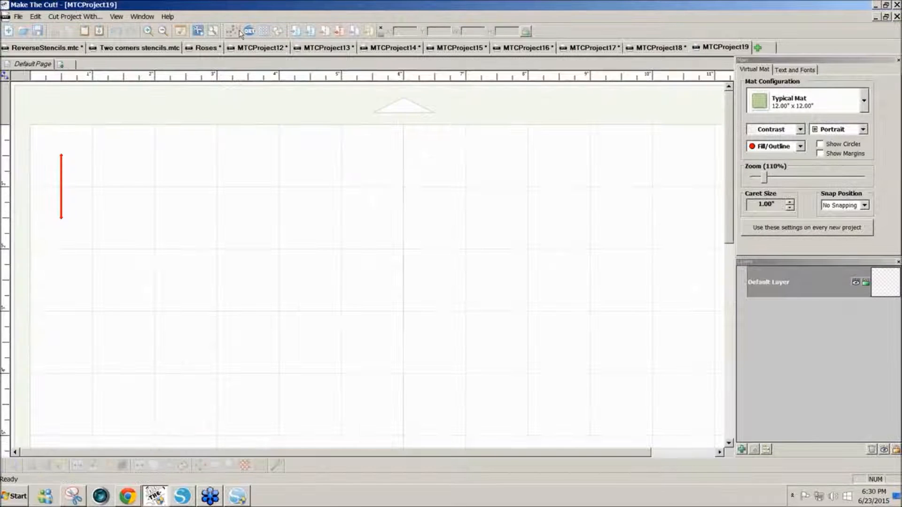
click(295, 31)
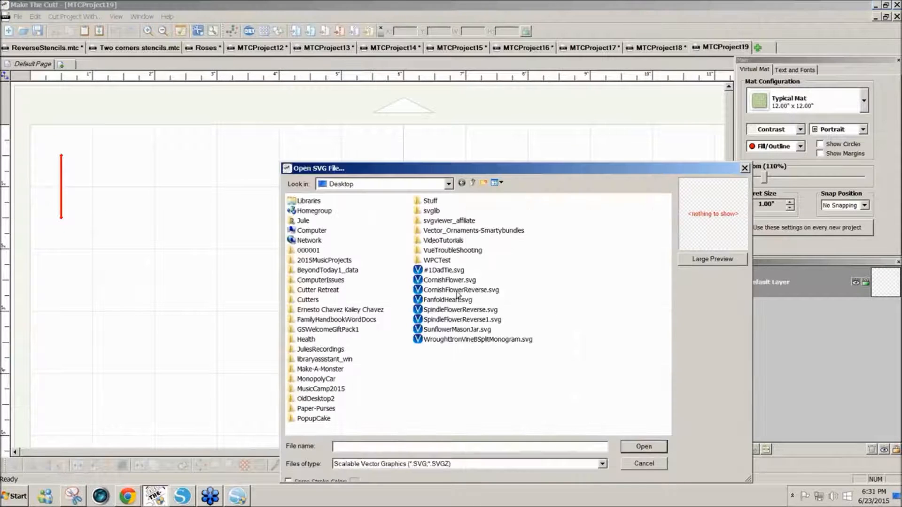
click(461, 320)
click(632, 447)
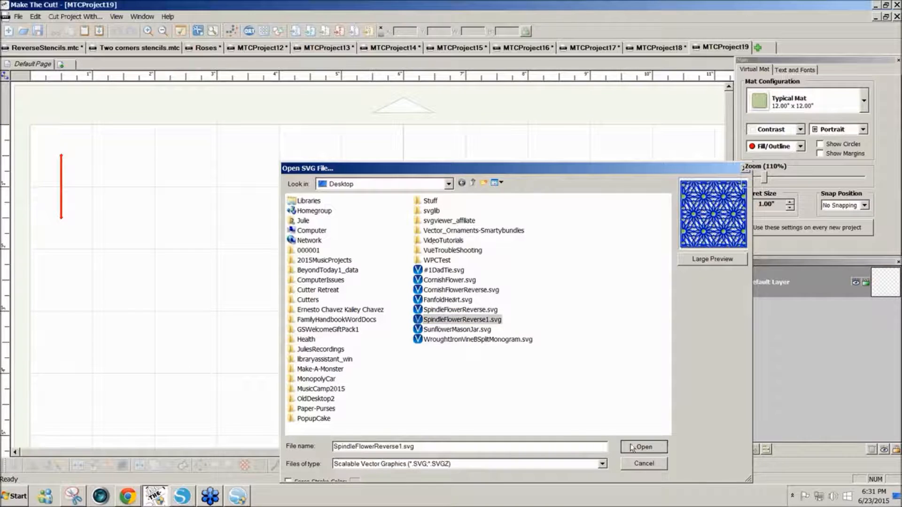
drag(386, 368, 375, 346)
click(701, 251)
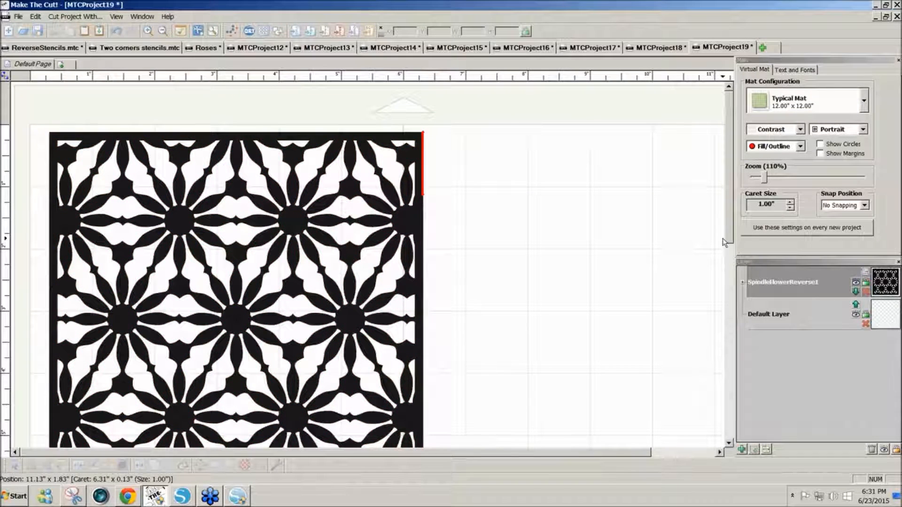
Examine the whole imported spindle flower stencil on the mat with the zoom reduced to 80%.
scroll(722, 249, down, 2)
scroll(723, 249, down, 5)
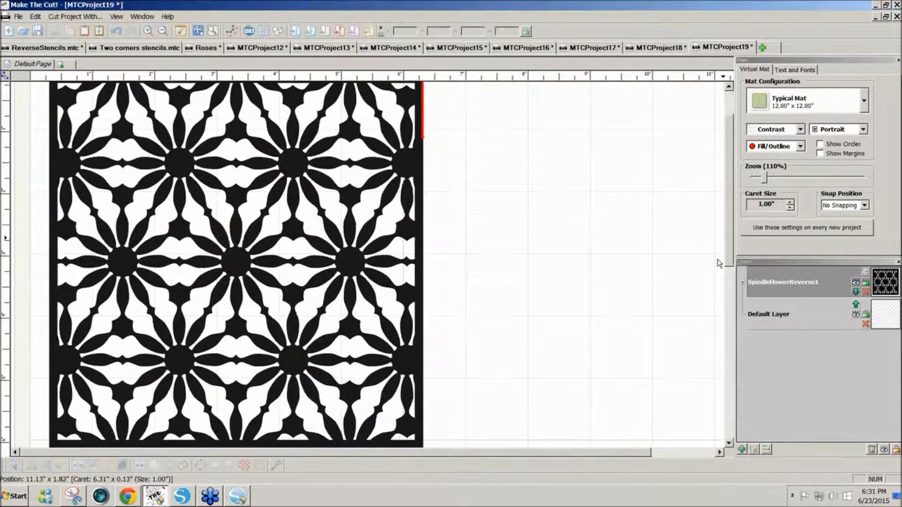
scroll(728, 237, up, 7)
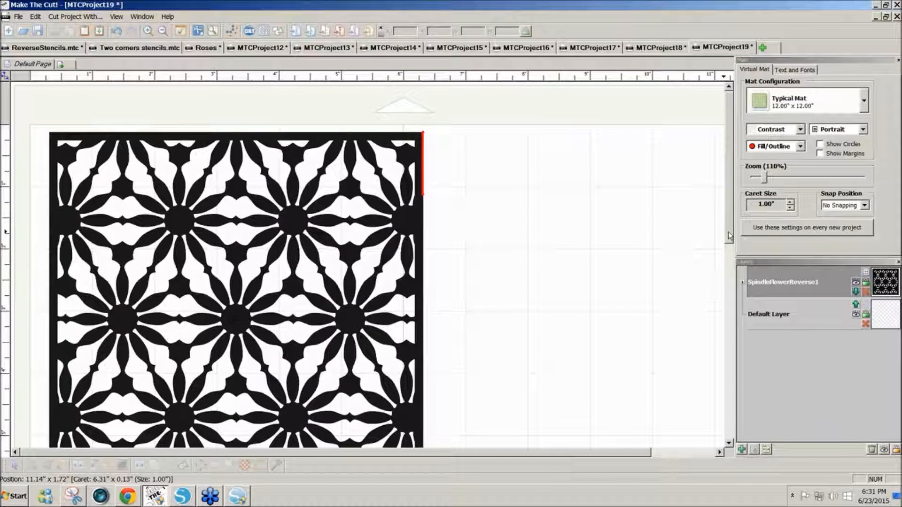
scroll(728, 232, down, 3)
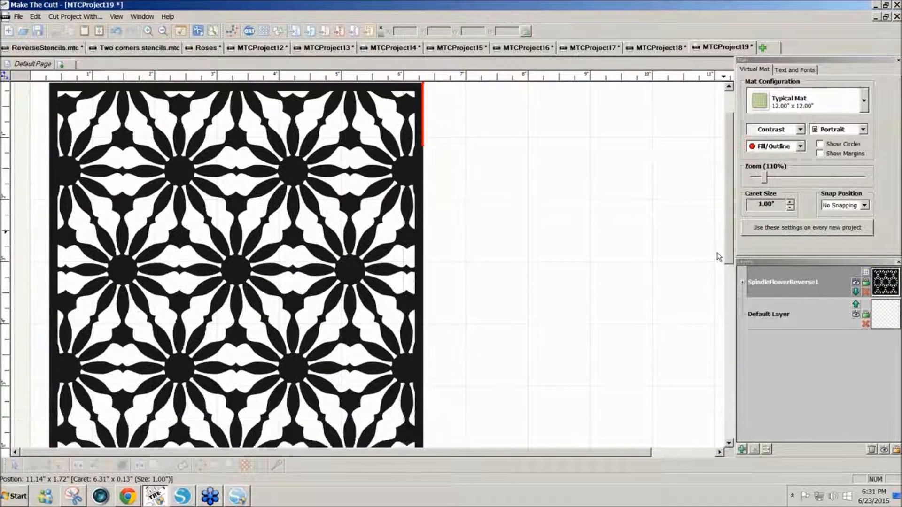
scroll(719, 256, down, 1)
click(764, 178)
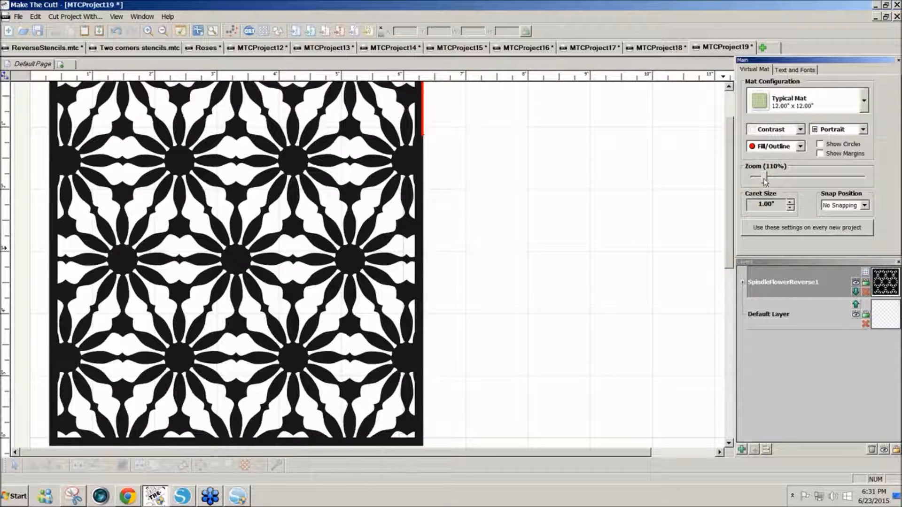
drag(764, 179, 760, 180)
drag(730, 222, 731, 183)
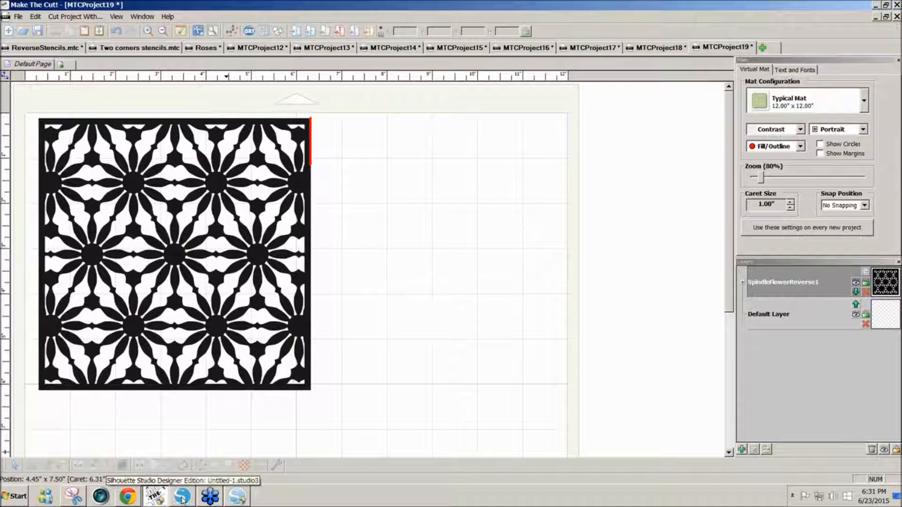
Switch to the spindle flower reverse page in Chrome and capture the design's preview image with the Snipping Tool.
click(126, 498)
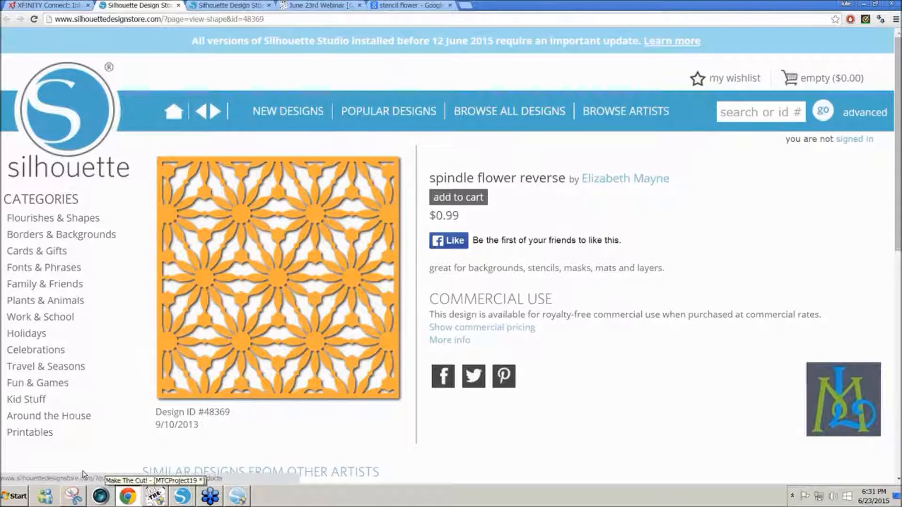
click(74, 497)
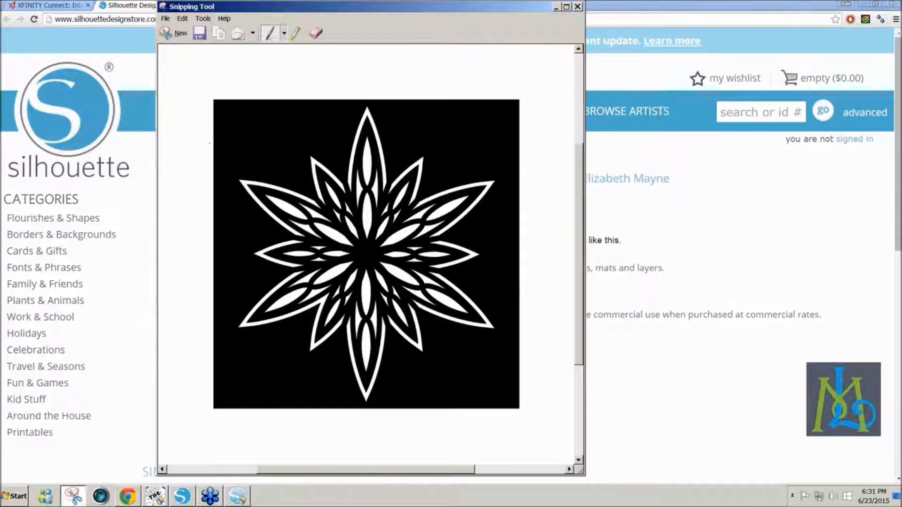
click(180, 34)
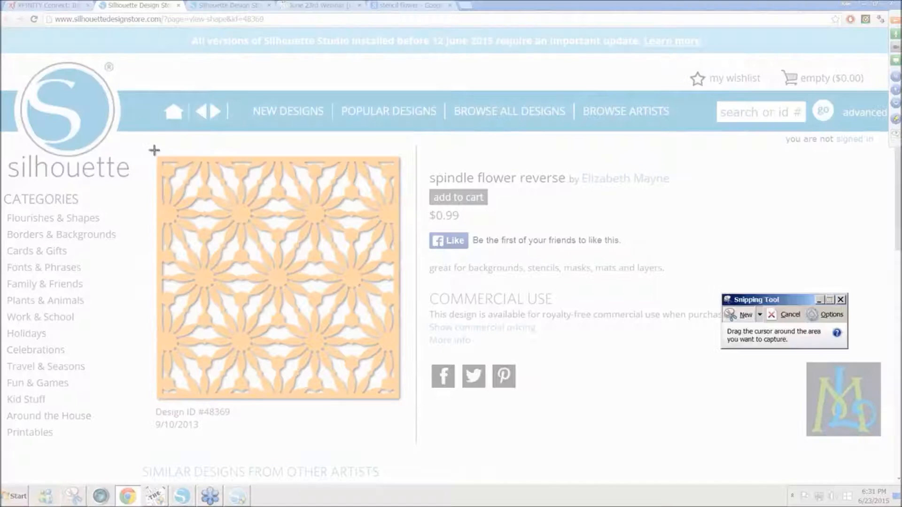
drag(155, 151, 403, 408)
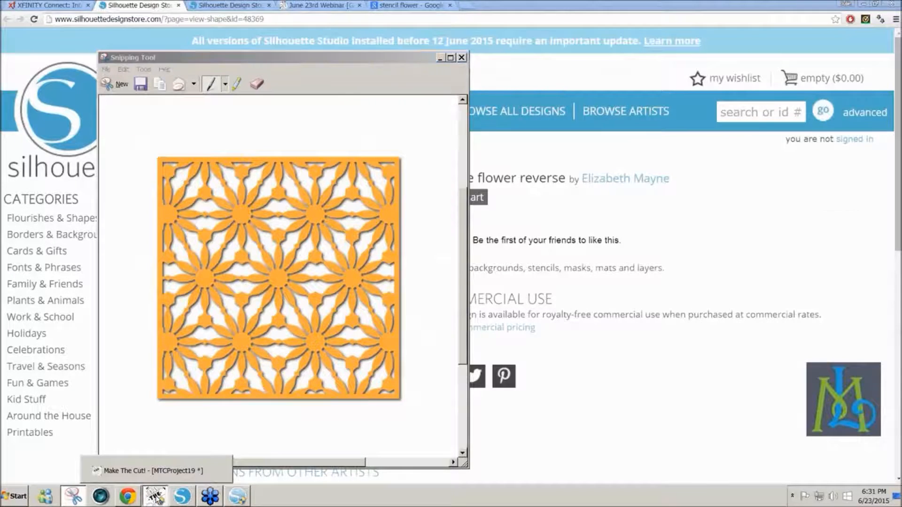
Switch back to Make The Cut and load the captured image from the clipboard into Pixel Trace.
click(155, 496)
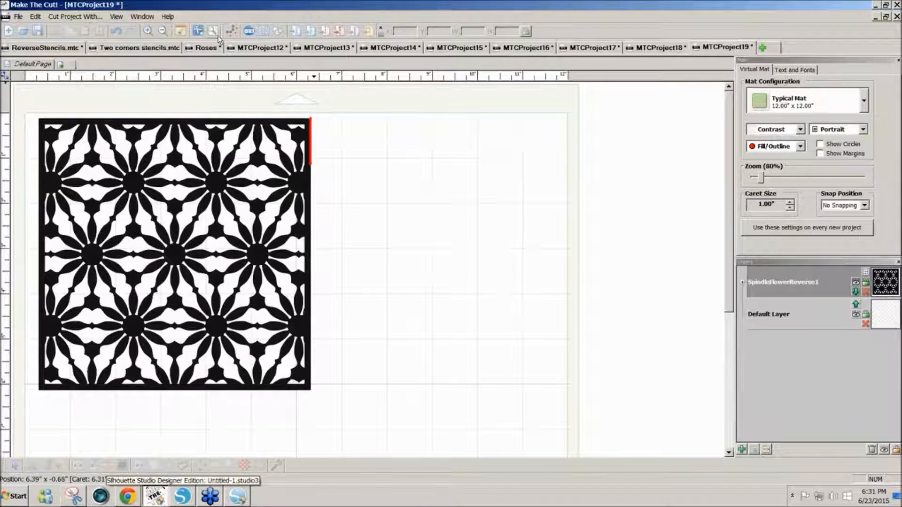
click(227, 32)
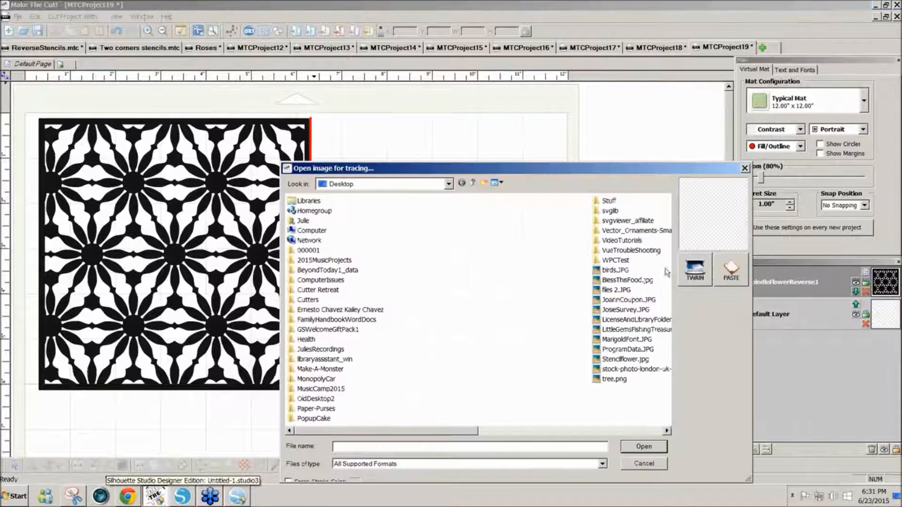
click(728, 273)
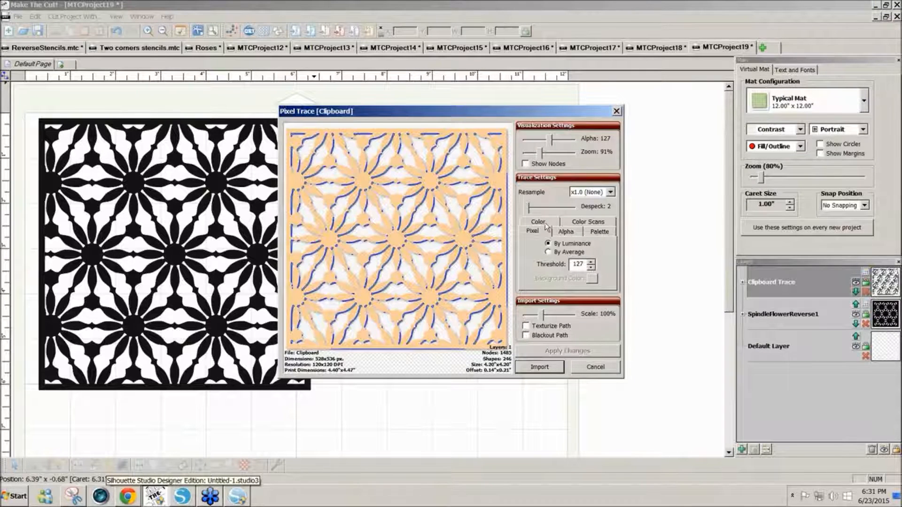
Trace the image by its yellow-orange color with Despeck 26, then import the result and finish tracing.
click(544, 224)
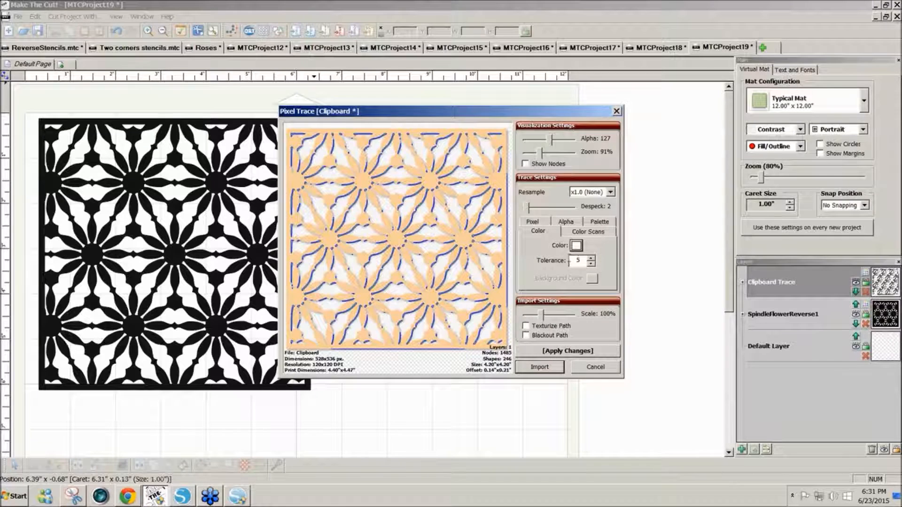
click(577, 245)
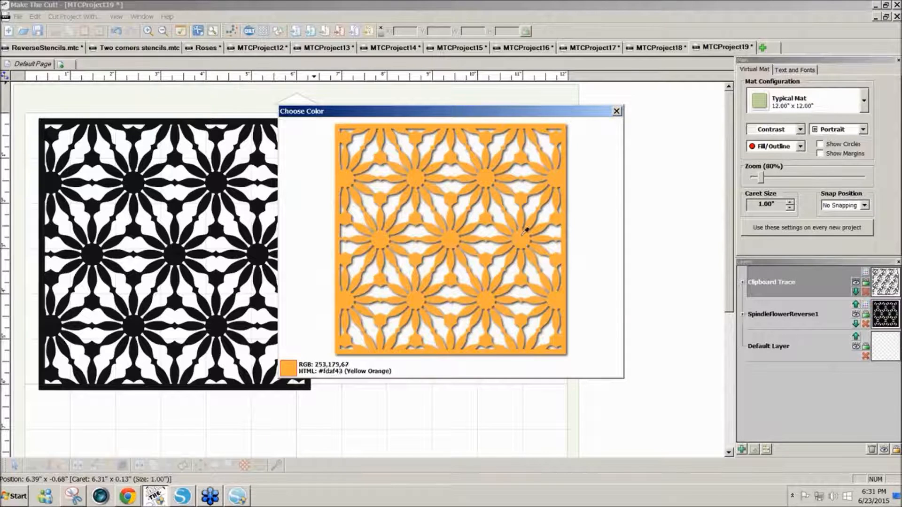
click(522, 241)
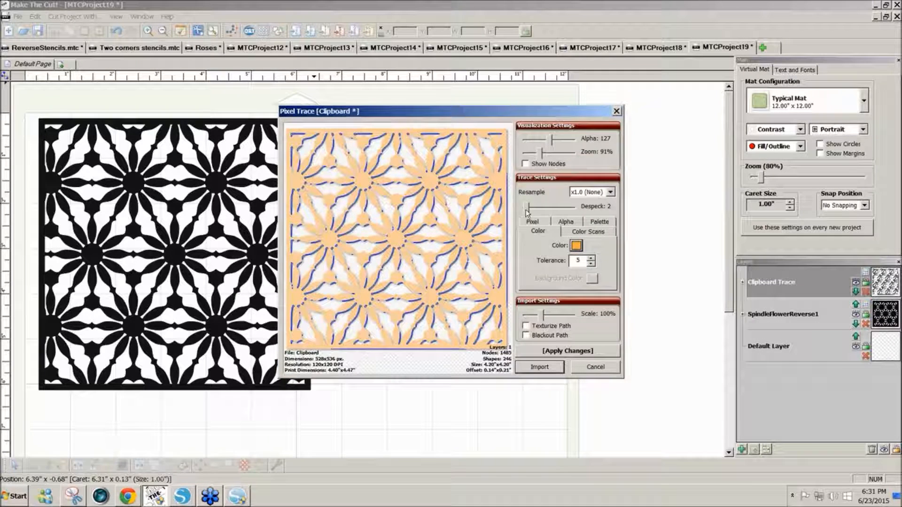
drag(527, 211, 534, 210)
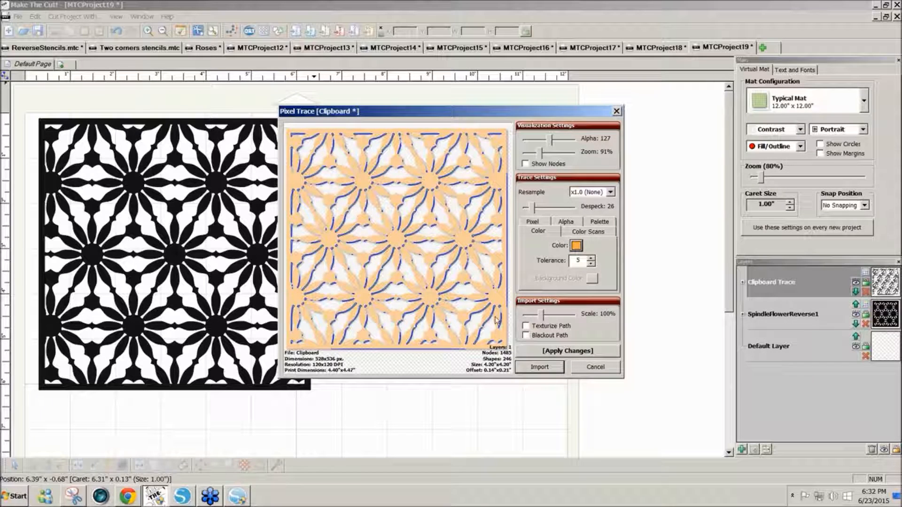
click(561, 353)
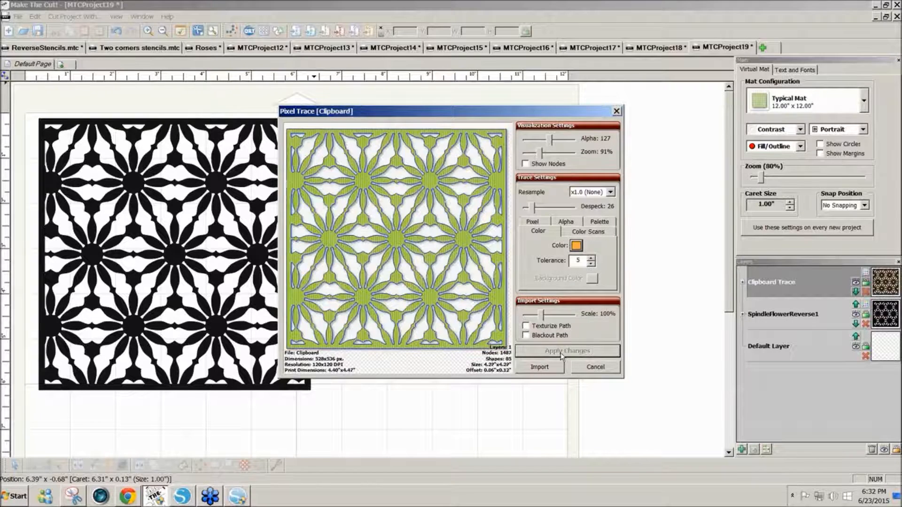
click(533, 369)
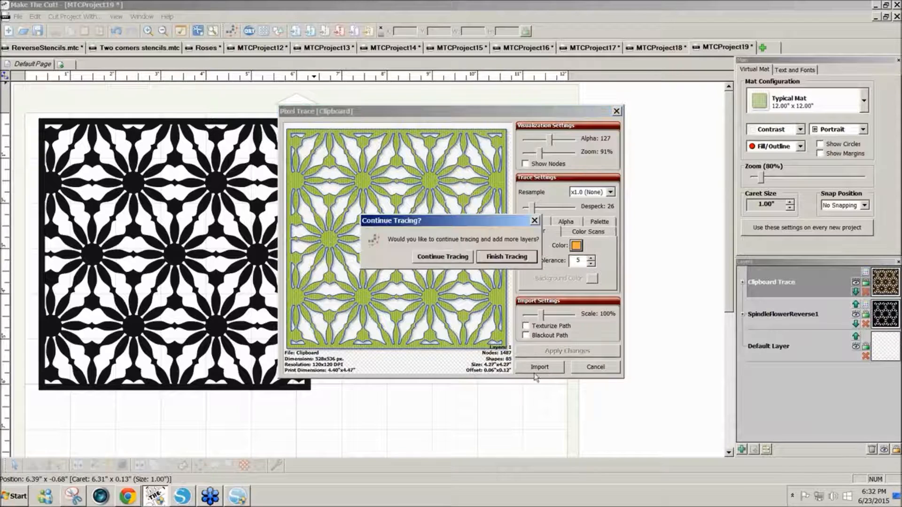
click(506, 257)
Enlarge the orange traced pattern beside the black stencil to about 5.70 by 5.71 in.
click(480, 310)
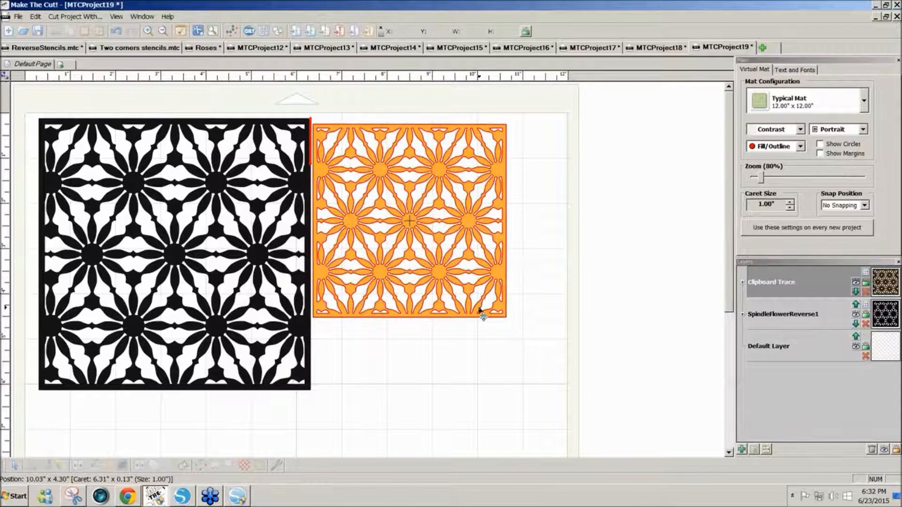
mouse_move(483, 316)
mouse_down()
mouse_move(590, 392)
mouse_move(579, 385)
mouse_up()
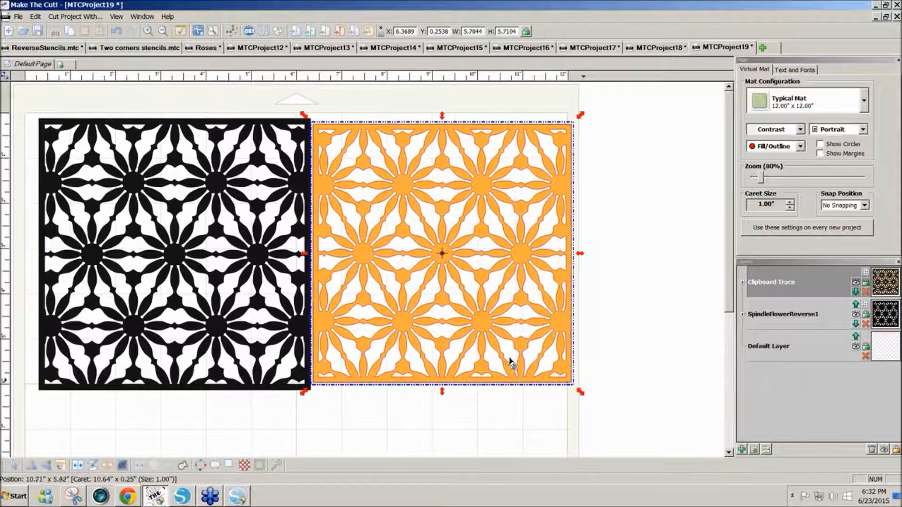
Enlarge the orange traced pattern to about 5.95 by 5.96 in and align it with the adjacent black stencil.
drag(495, 351, 495, 346)
drag(580, 388, 591, 400)
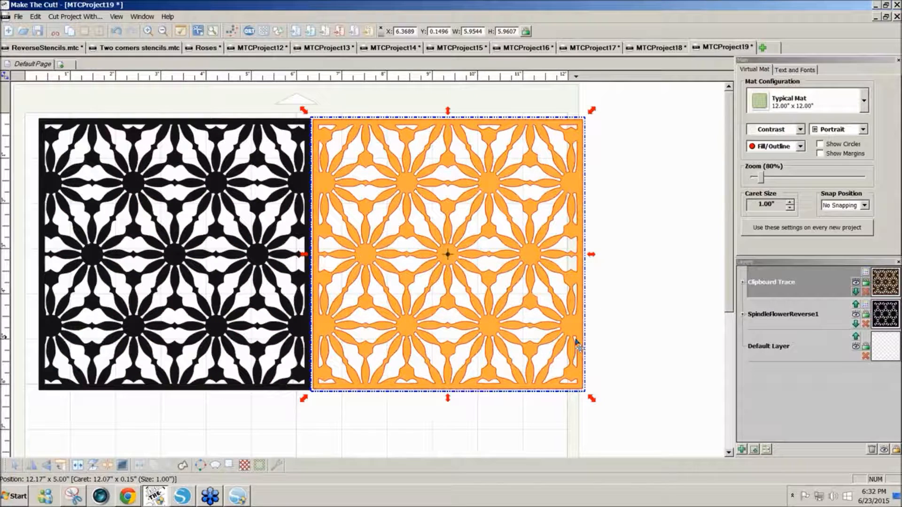
drag(573, 343, 573, 344)
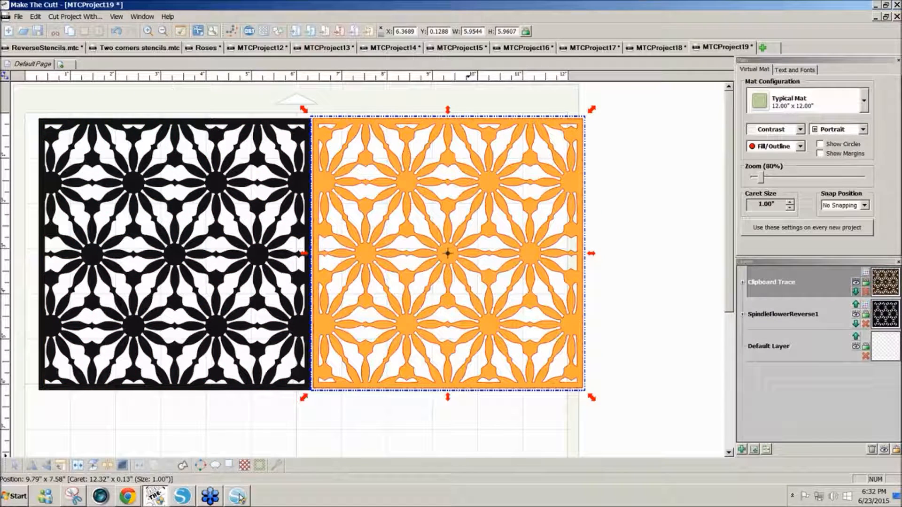
Switch to Silhouette Studio and enlarge the spindle flower pattern on the mat to about 10.59 in wide.
click(181, 498)
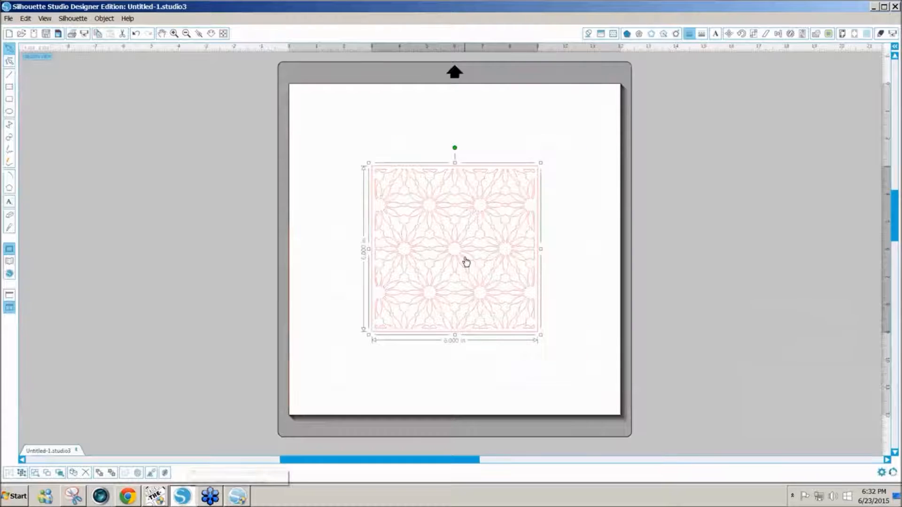
mouse_move(463, 262)
mouse_down()
mouse_move(424, 210)
mouse_move(399, 193)
mouse_up()
drag(480, 281, 599, 403)
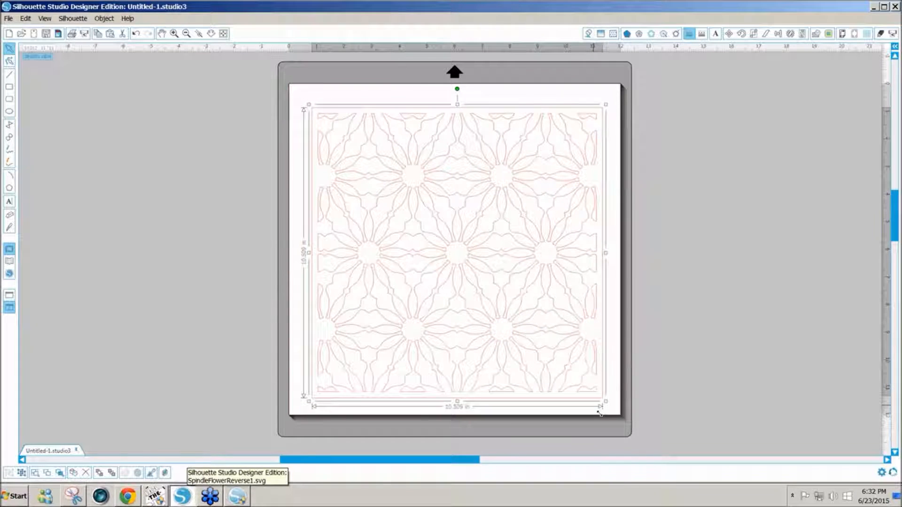
drag(559, 370, 551, 360)
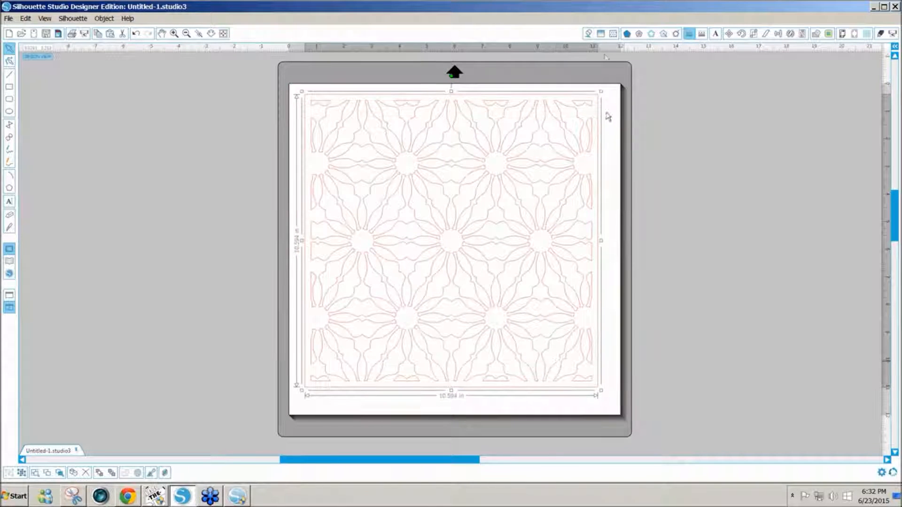
Set both the fill color and the line color of the spindle flower pattern to black.
click(589, 35)
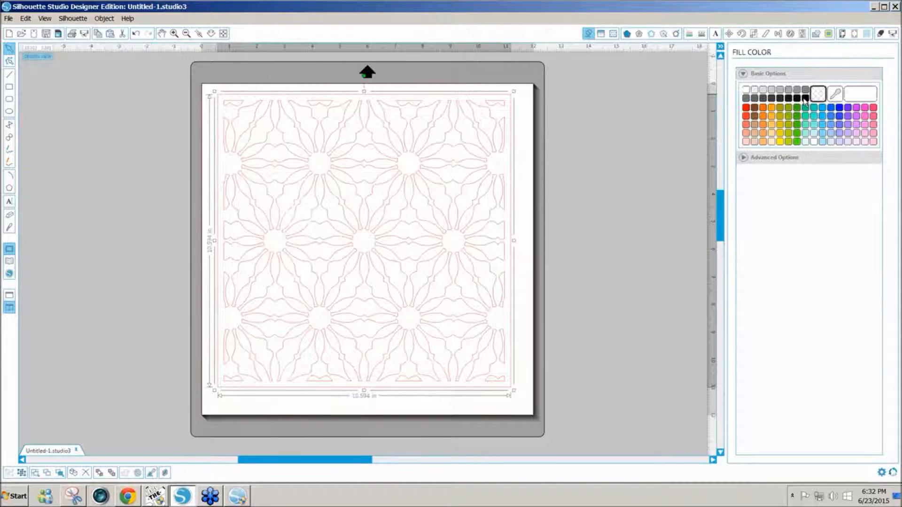
click(804, 98)
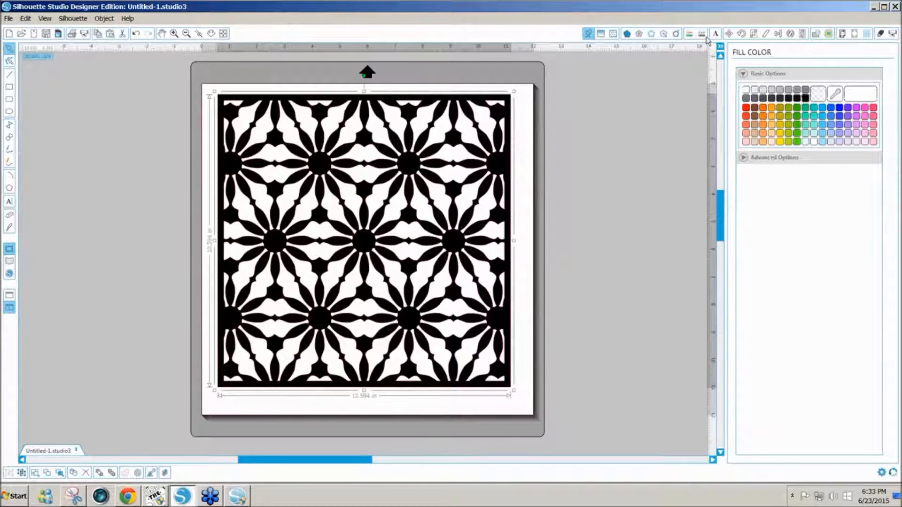
click(689, 34)
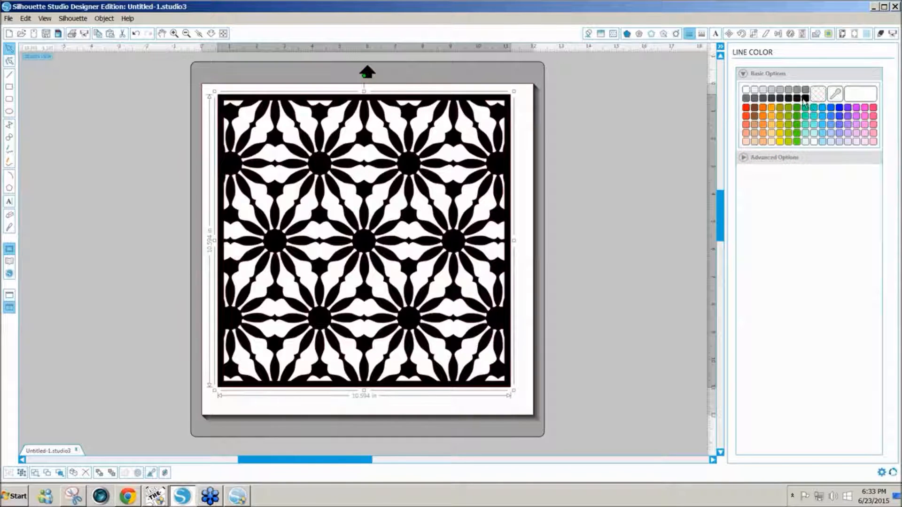
click(804, 98)
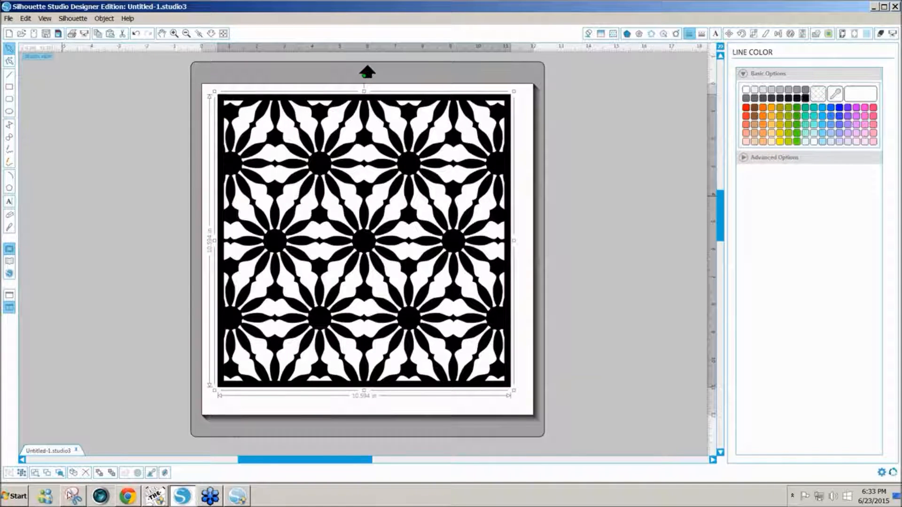
click(72, 496)
click(108, 84)
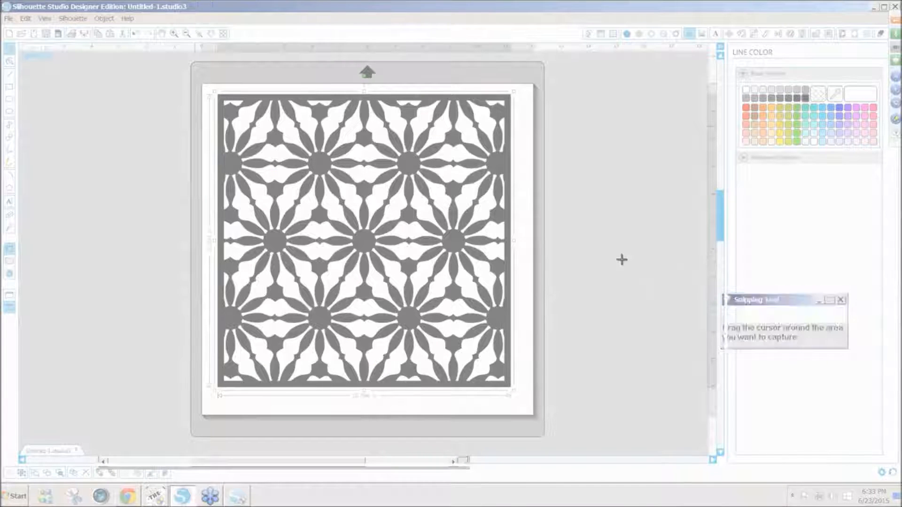
drag(582, 354, 606, 381)
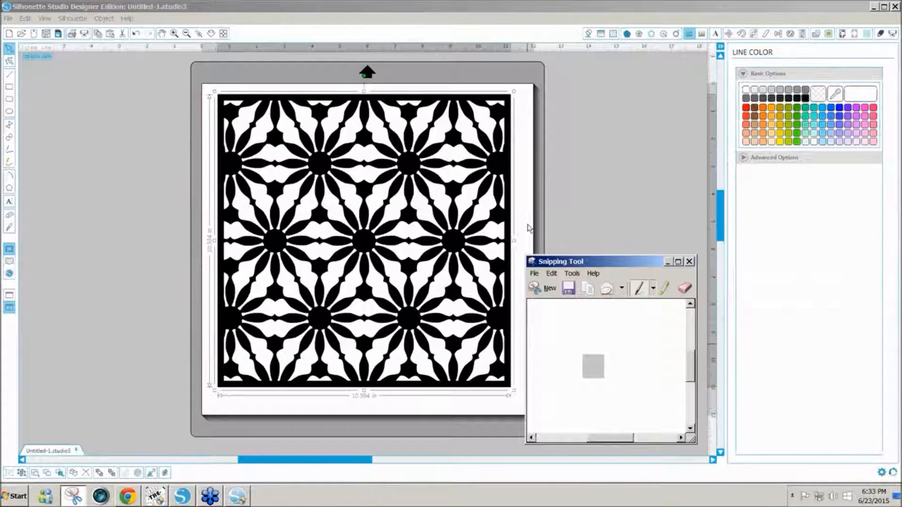
Deselect the black pattern and capture the whole design with the Snipping Tool.
click(527, 232)
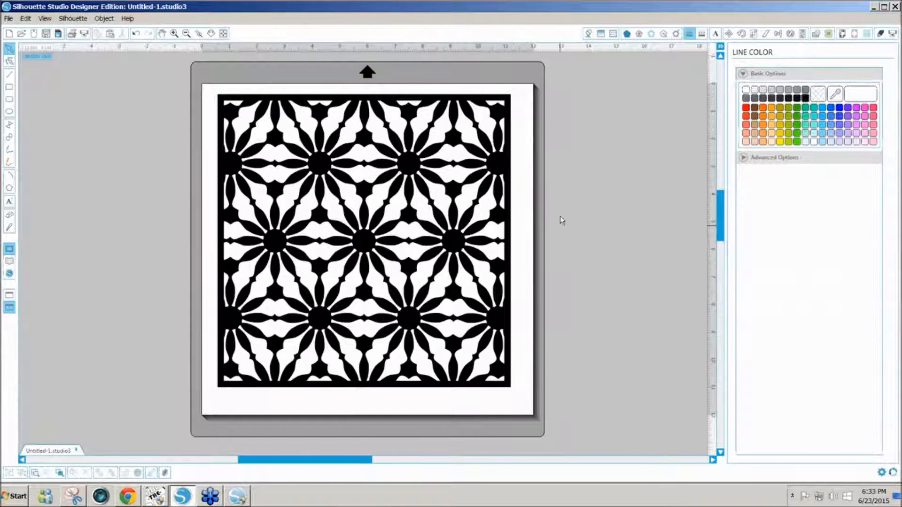
click(73, 498)
click(538, 287)
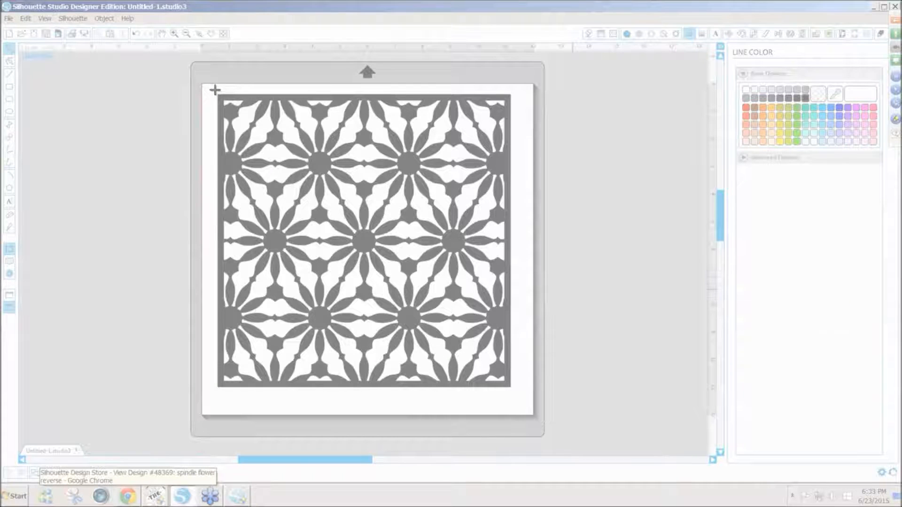
drag(215, 89, 517, 393)
Switch to Make The Cut, load the captured image from the clipboard into Pixel Trace, import it with the default settings and finish tracing.
click(156, 496)
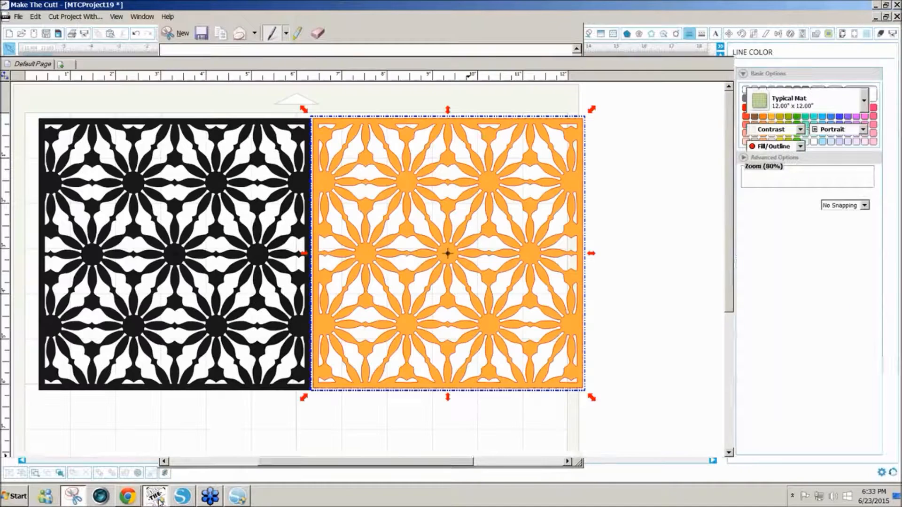
click(601, 209)
click(230, 32)
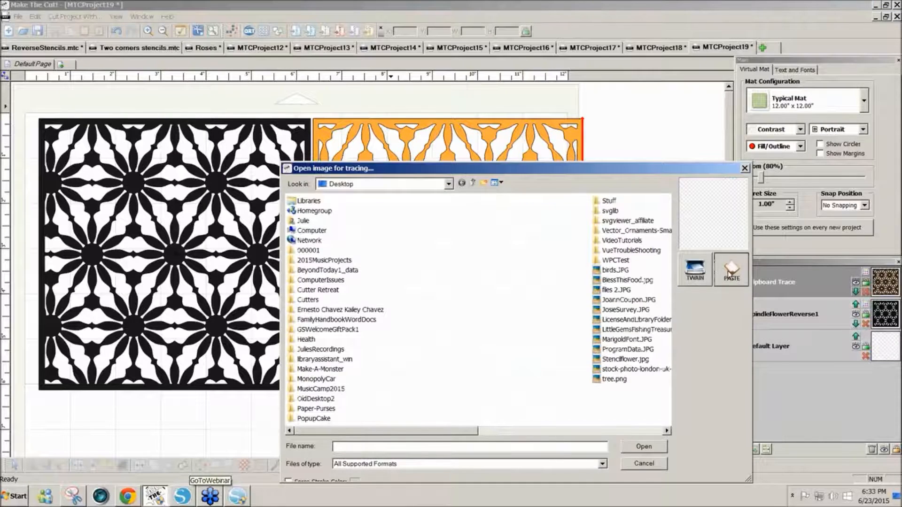
click(730, 270)
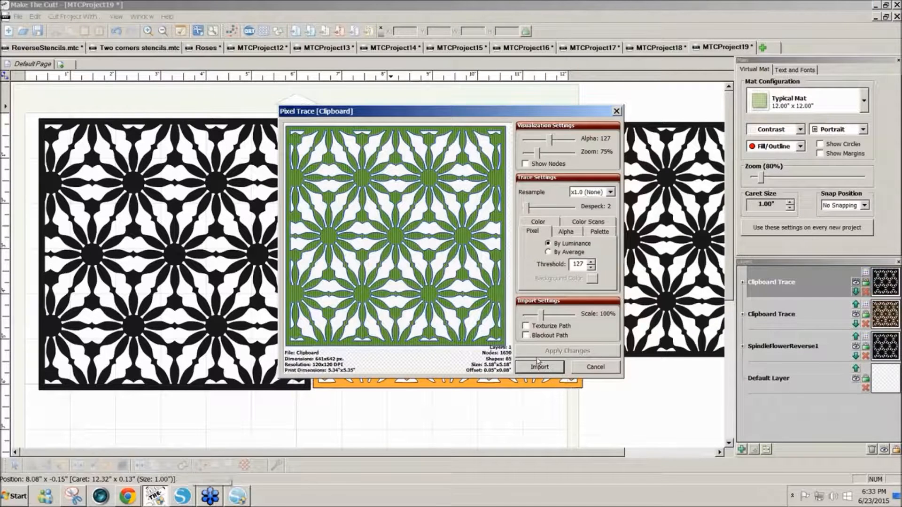
click(538, 369)
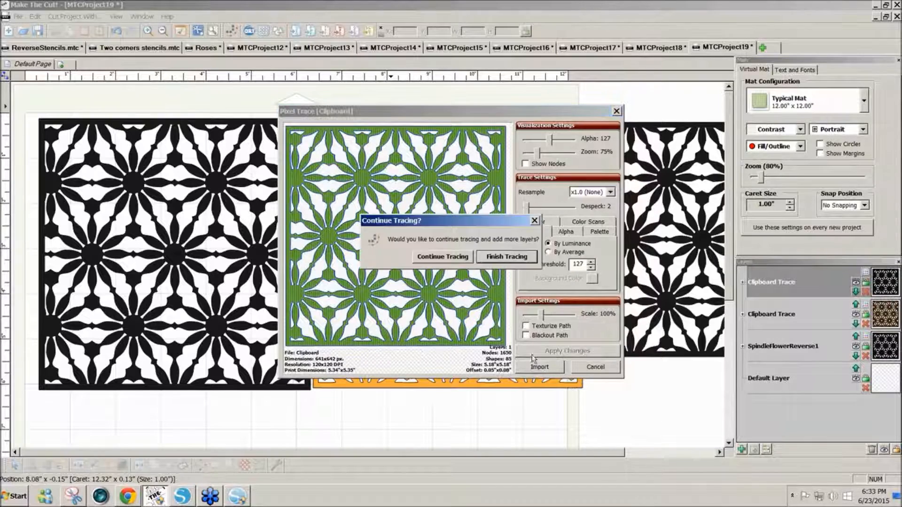
click(508, 260)
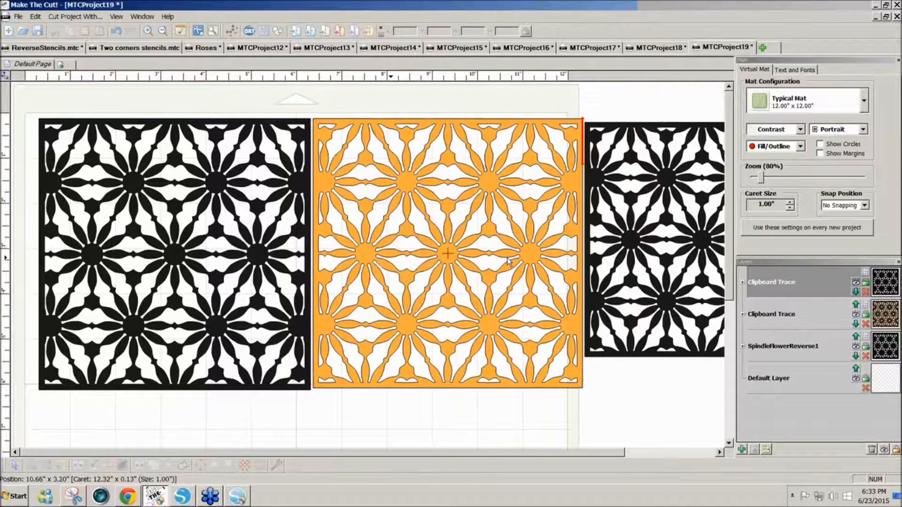
Nudge the black stencil, the orange pattern and the new black trace slightly up and to the left.
drag(303, 323, 291, 323)
drag(385, 305, 380, 300)
drag(615, 305, 612, 298)
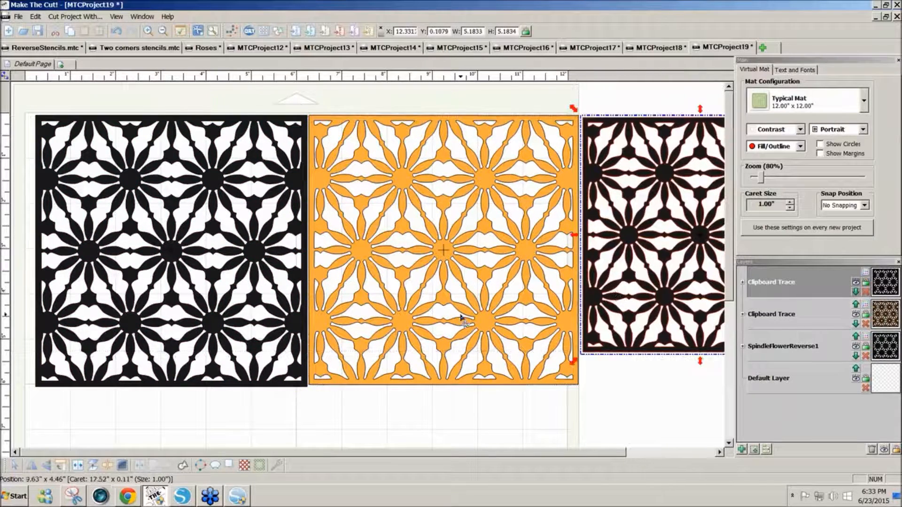
Move the orange pattern aside and enlarge the new black trace beside the black stencil to about 5.99 in square.
drag(493, 326, 735, 488)
drag(647, 232, 386, 239)
drag(660, 383, 676, 225)
click(525, 305)
drag(555, 359, 587, 399)
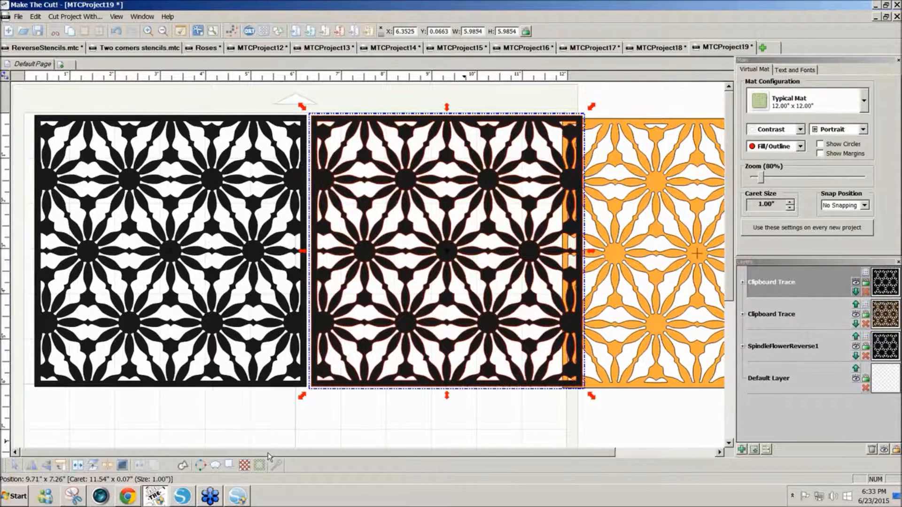
Place the orange pattern just right of the new black trace, at about X 12.41 and Y 0.07, and deselect it.
drag(269, 454, 366, 454)
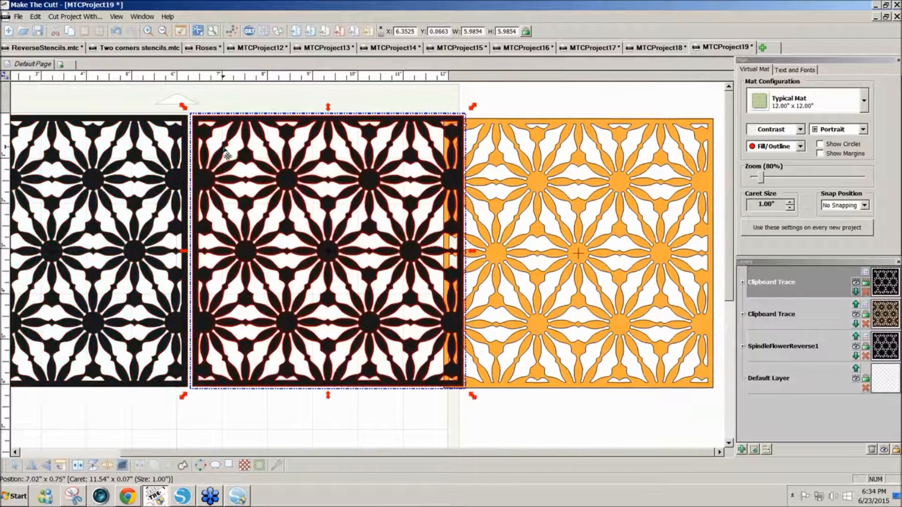
drag(576, 172, 596, 173)
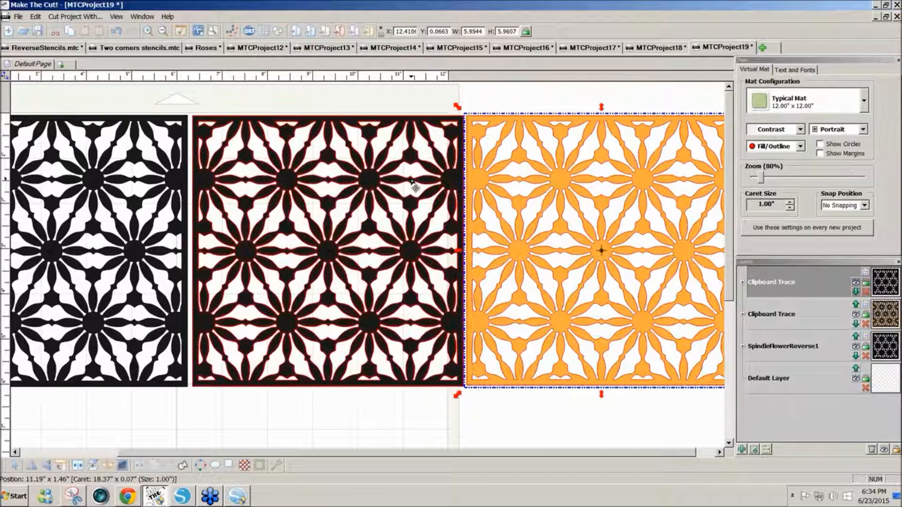
click(359, 400)
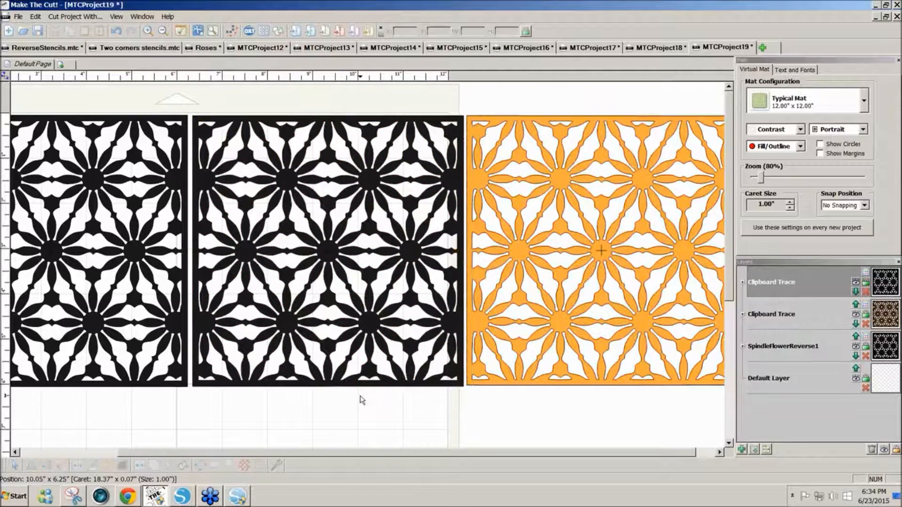
Switch to the Silhouette Studio window with SpindleFlowerReverse1.svg, move the pattern to the page's upper-left corner and enlarge it to nearly fill the page.
click(183, 498)
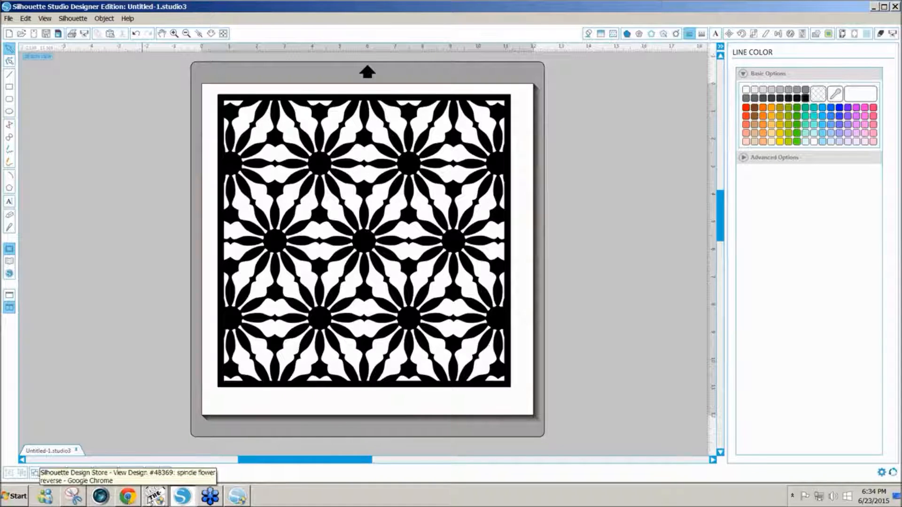
click(236, 500)
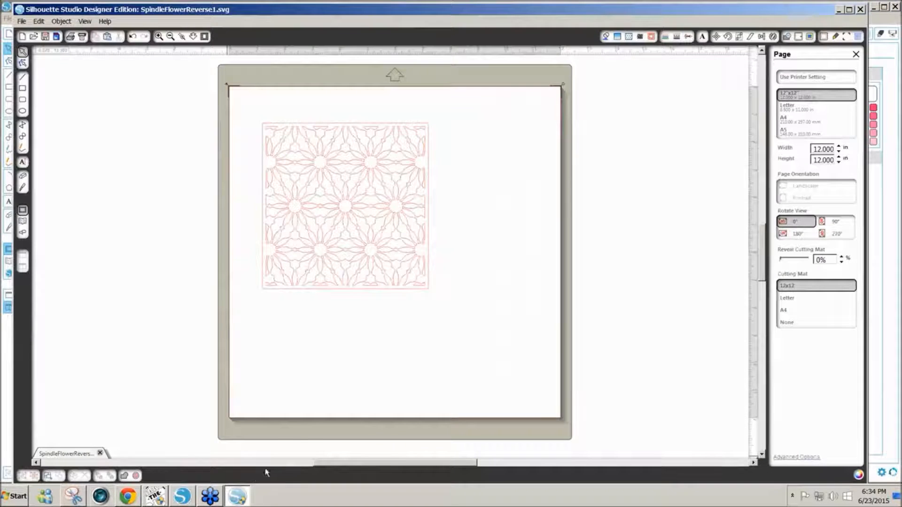
drag(343, 261, 317, 232)
click(380, 261)
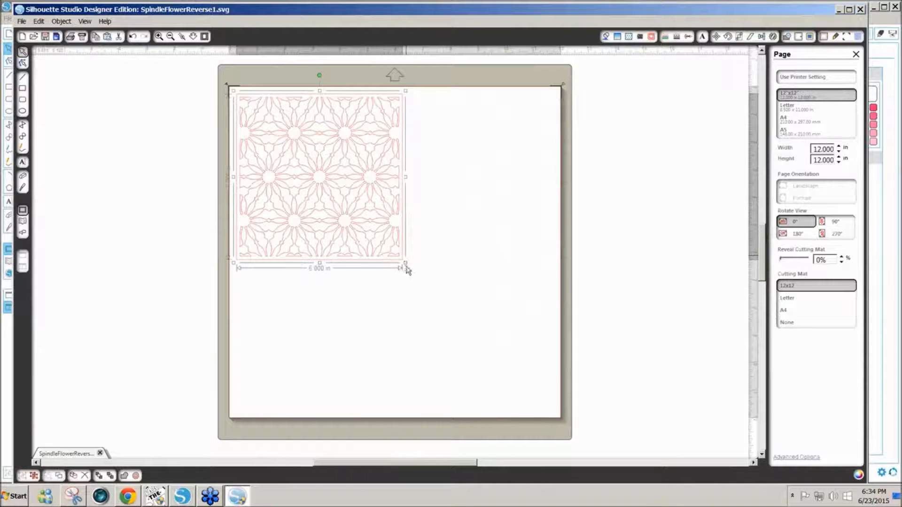
drag(405, 263, 558, 400)
click(444, 341)
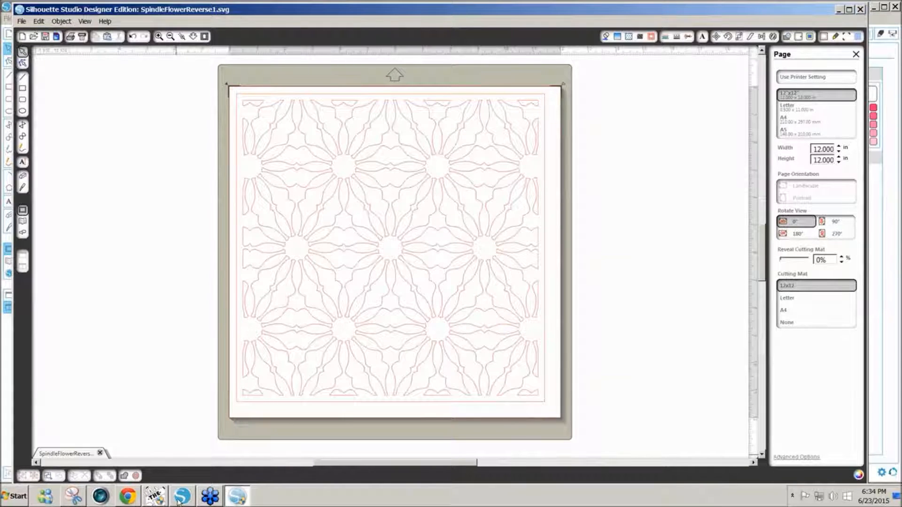
click(208, 501)
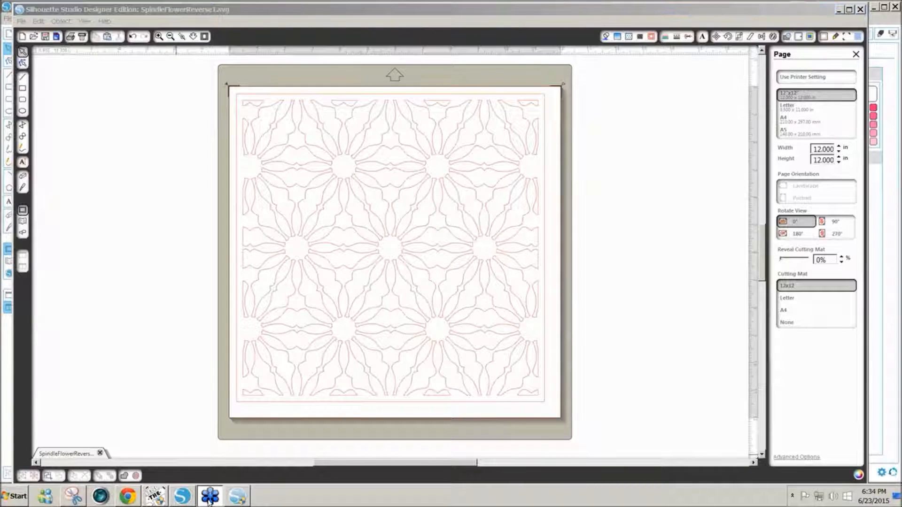
click(182, 496)
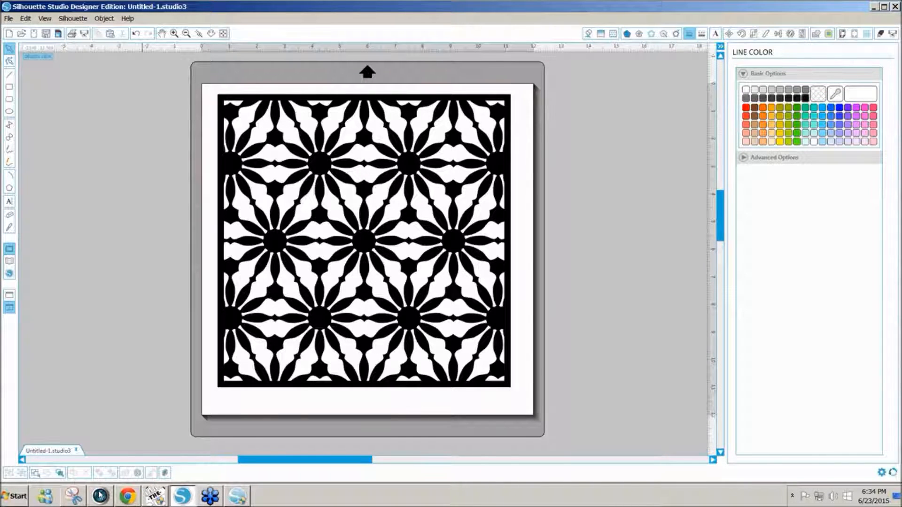
Browse to the ProgramData folder on drive C in Windows Explorer and select the com.aspexsoftware.Silhouette_Studio.license folder.
click(14, 497)
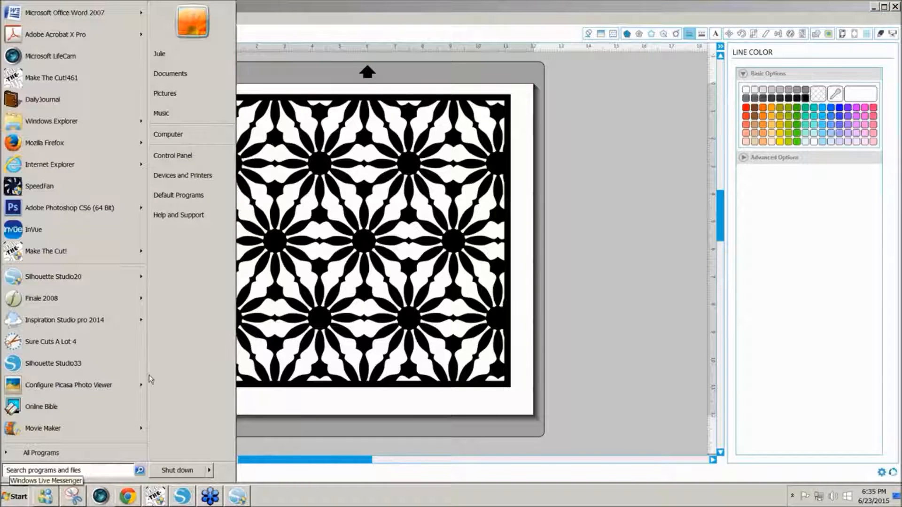
click(167, 135)
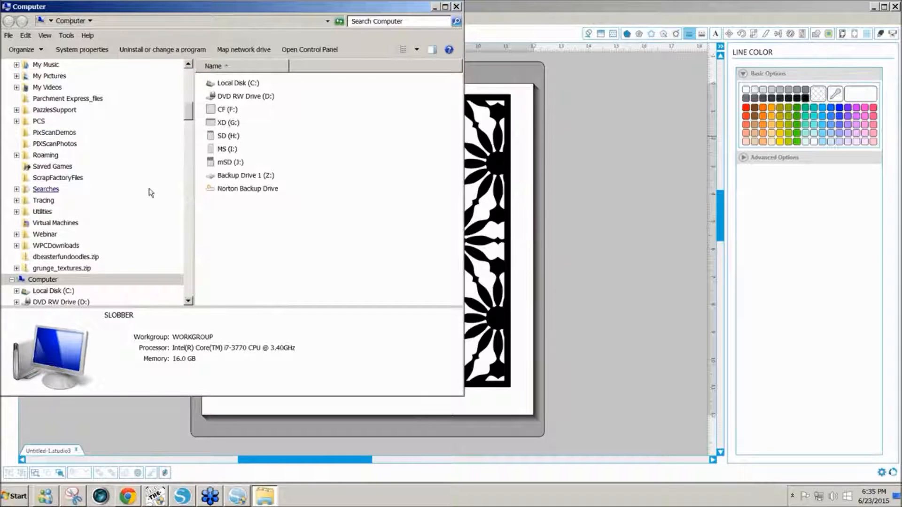
double_click(238, 83)
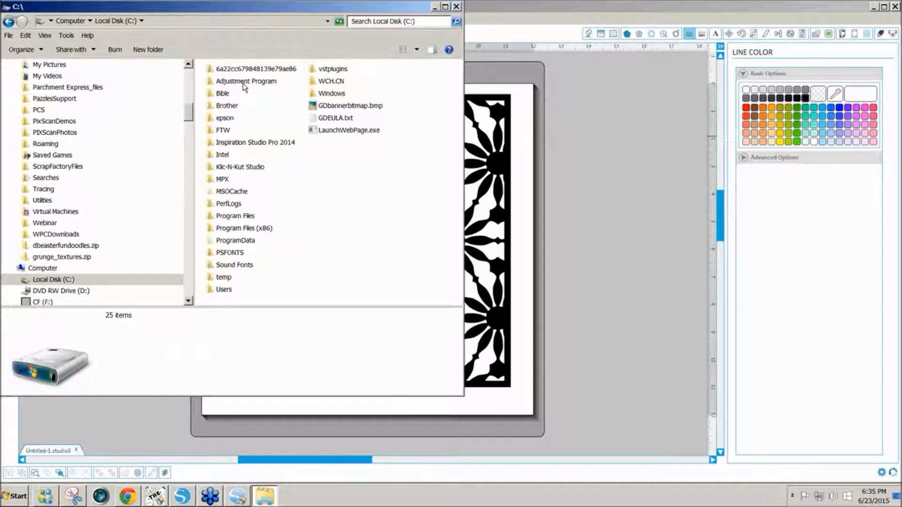
double_click(245, 242)
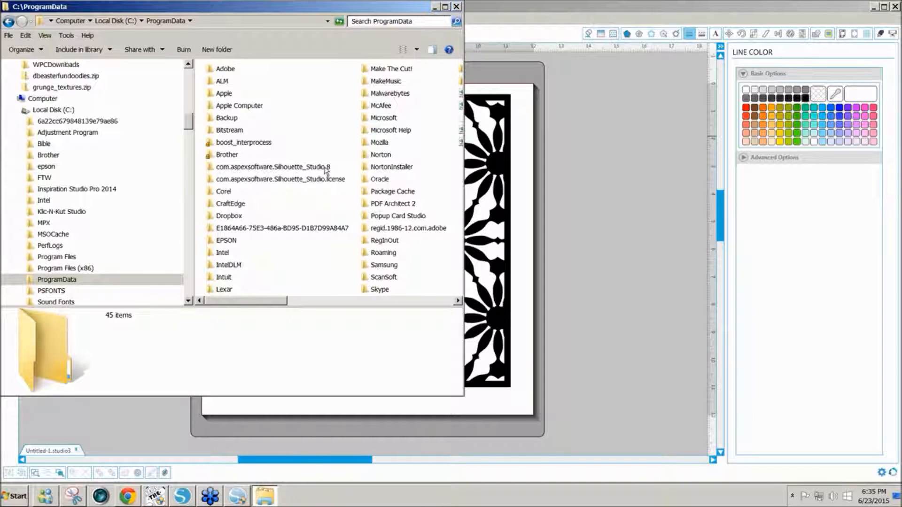
mouse_move(322, 172)
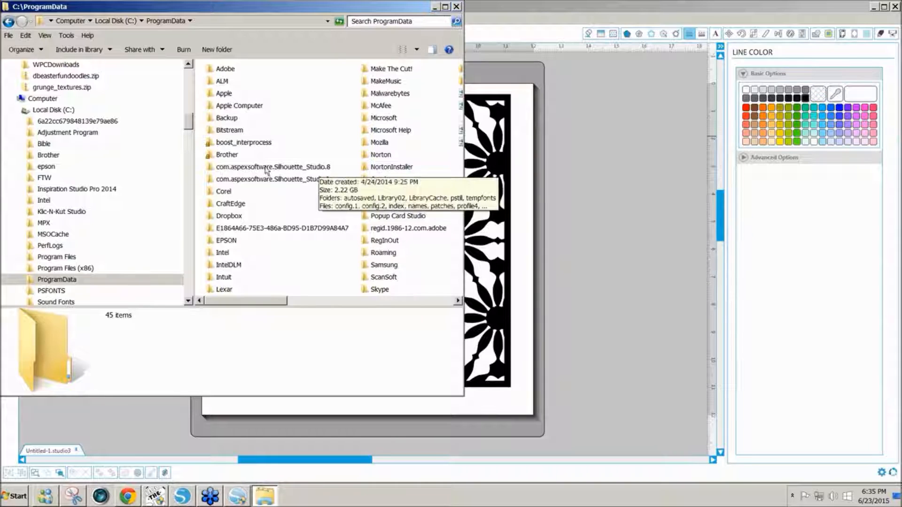
click(253, 181)
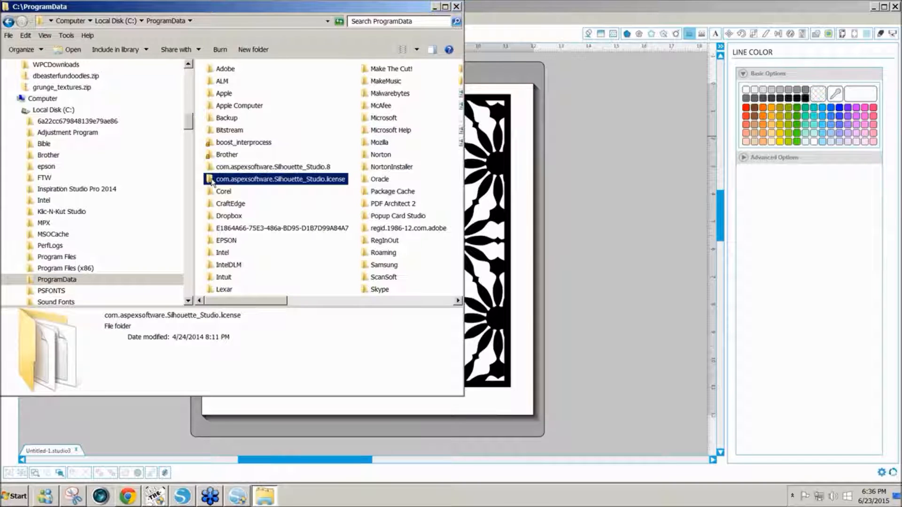
View the general properties of the com.aspexsoftware.Silhouette_Studio.license folder, including its Read-only and Hidden attributes, and close them.
mouse_move(211, 182)
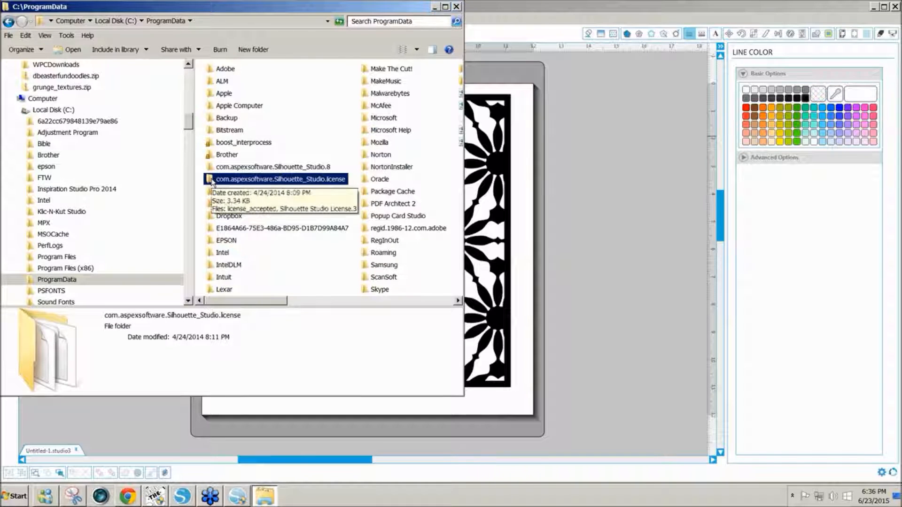
right_click(211, 181)
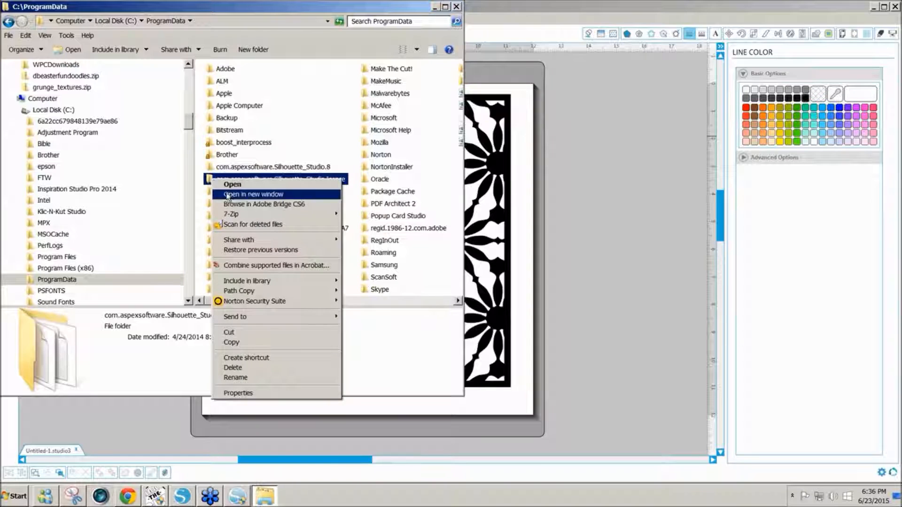
click(251, 394)
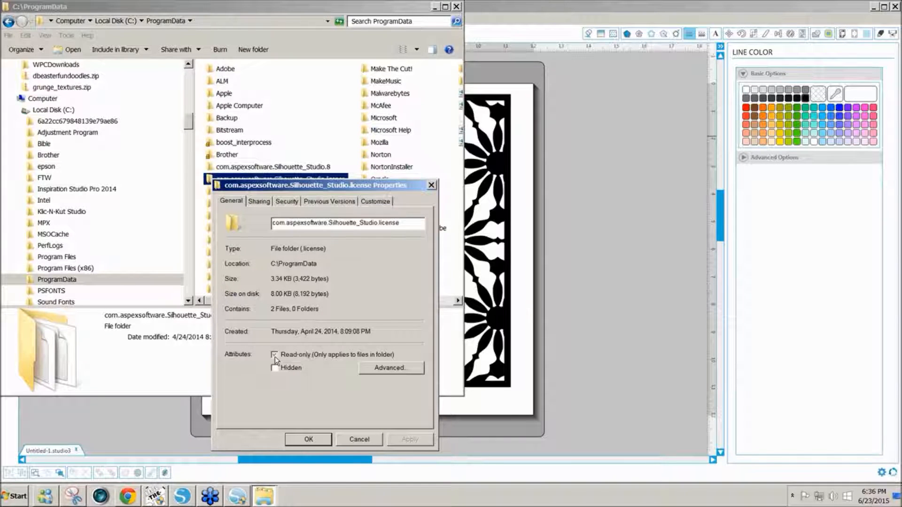
click(308, 440)
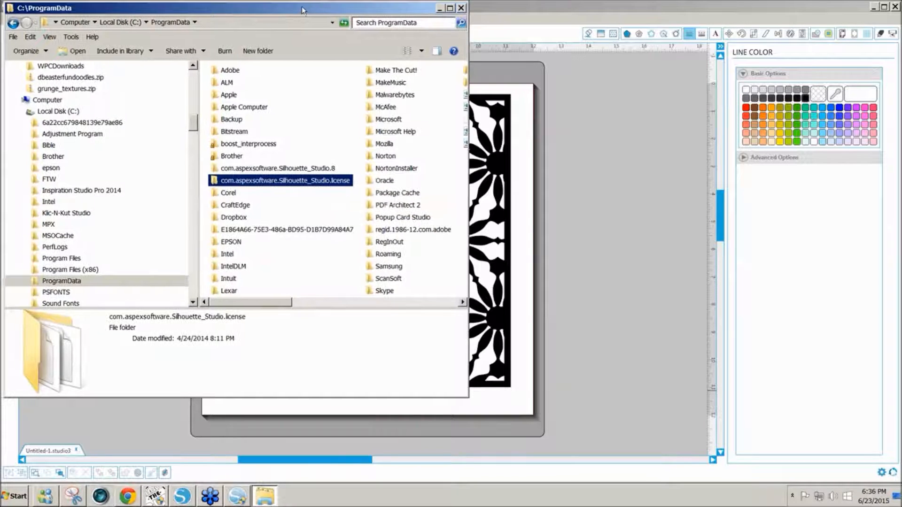
Move the Explorer window clear of the screen's corner, return to drive C and reopen the ProgramData folder to view its Silhouette Studio folders.
drag(300, 9, 381, 52)
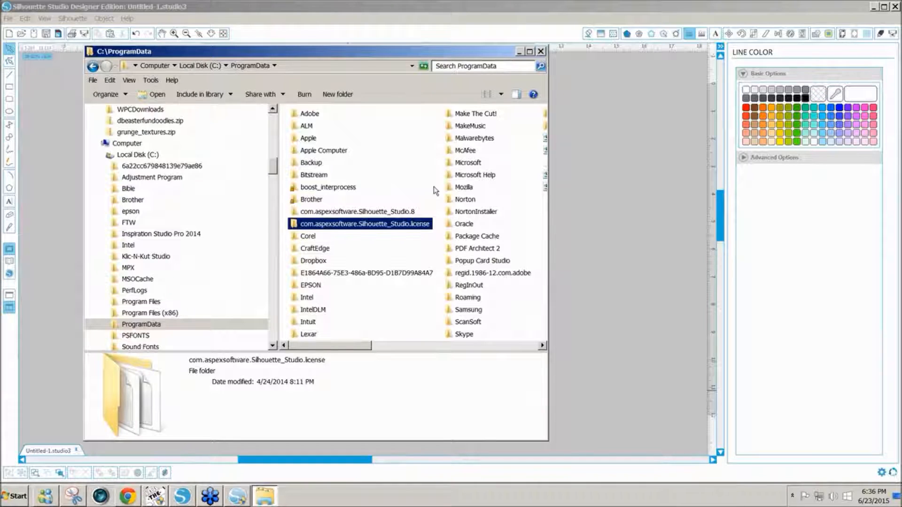
click(92, 68)
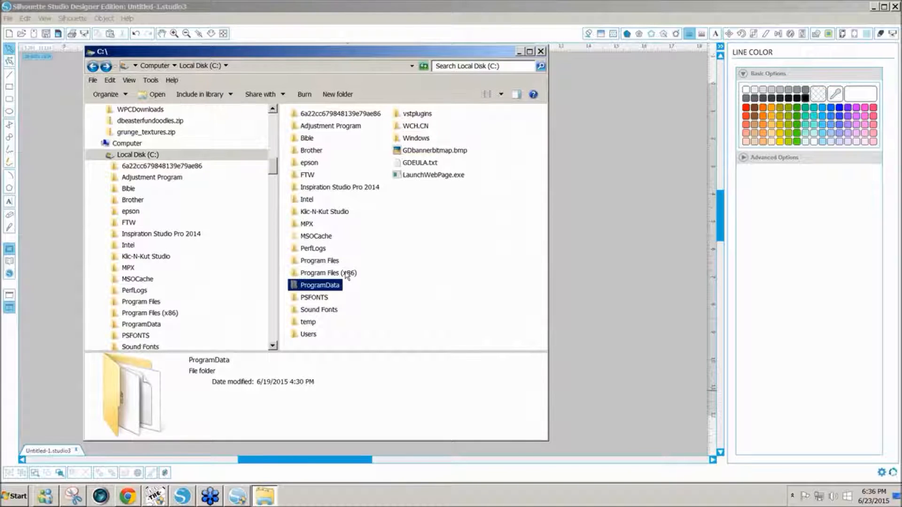
double_click(314, 286)
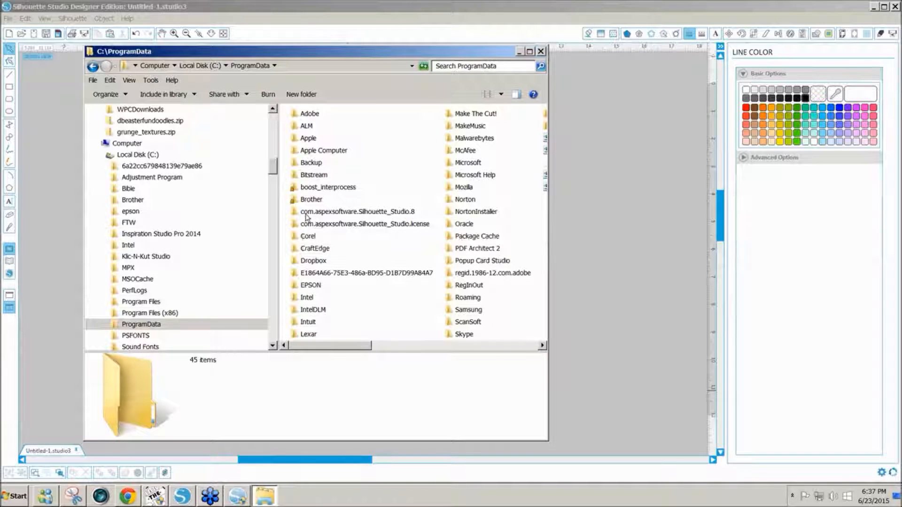
mouse_move(306, 229)
Go back to drive C, open Program Files (x86) and locate the Silhouette Studio version folders.
click(93, 70)
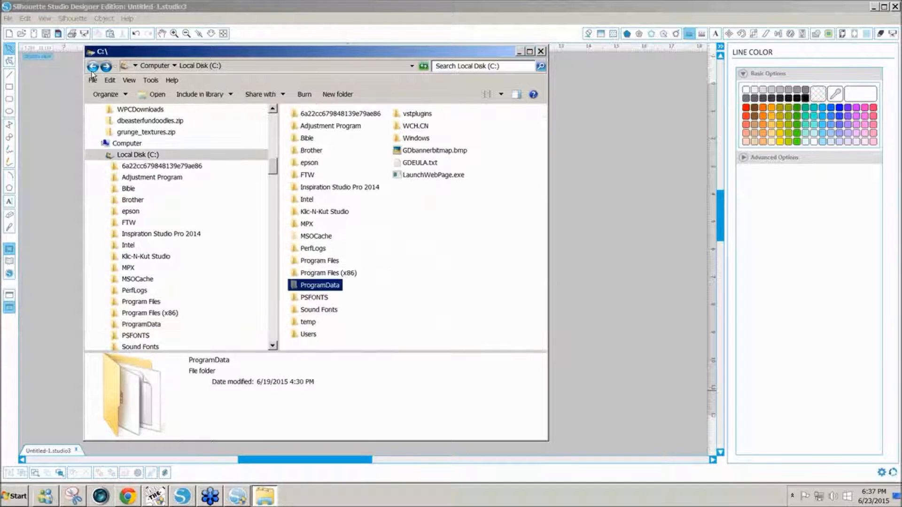
double_click(332, 274)
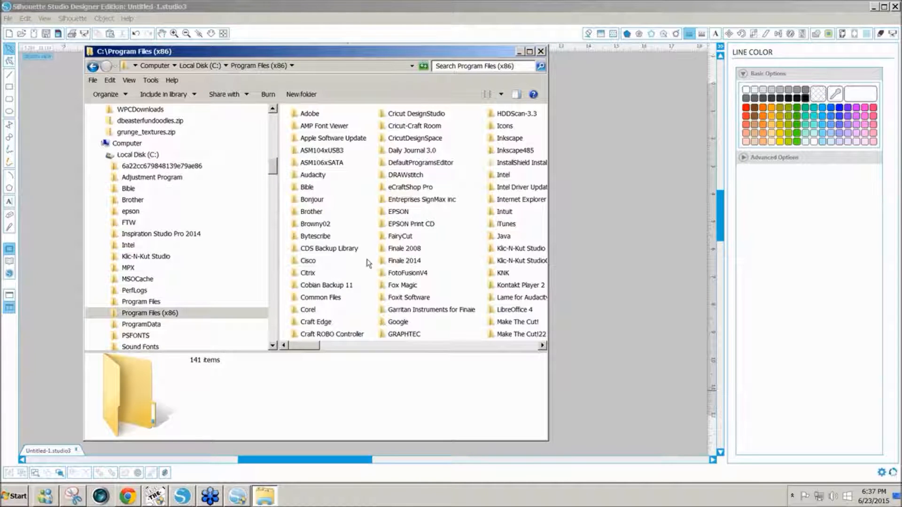
click(488, 348)
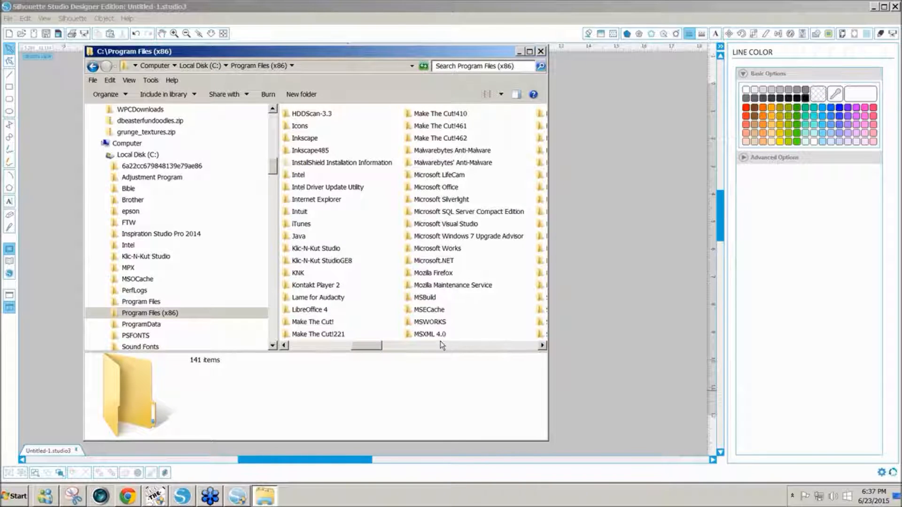
click(484, 347)
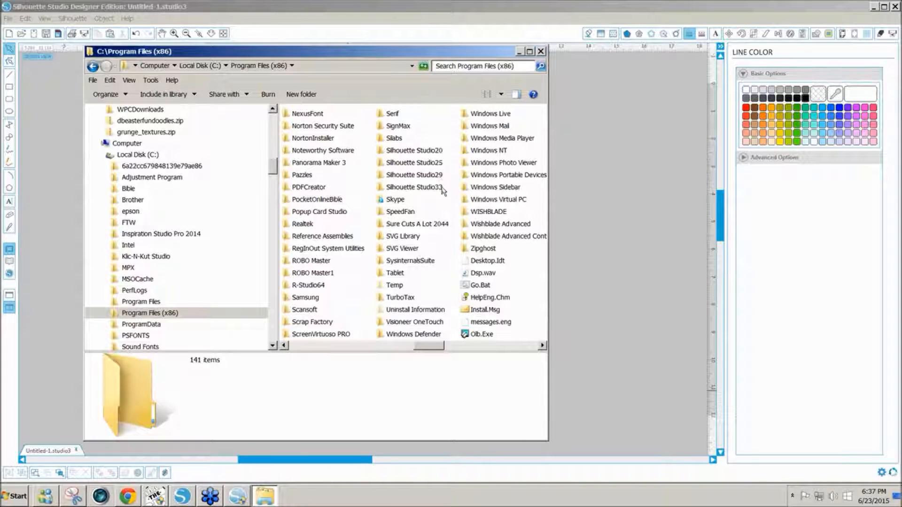
mouse_move(441, 191)
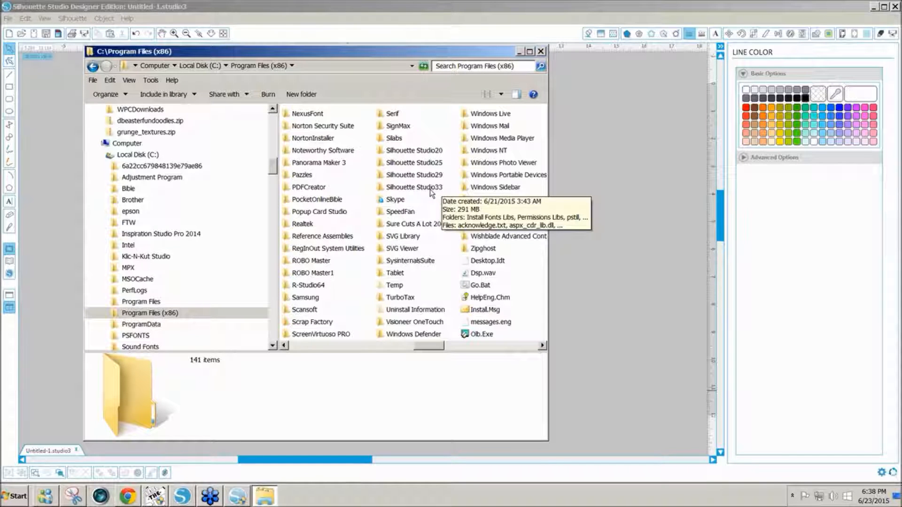
Examine the contents of the Silhouette Studio33 and Silhouette Studio20 folders and return to Program Files (x86).
double_click(430, 190)
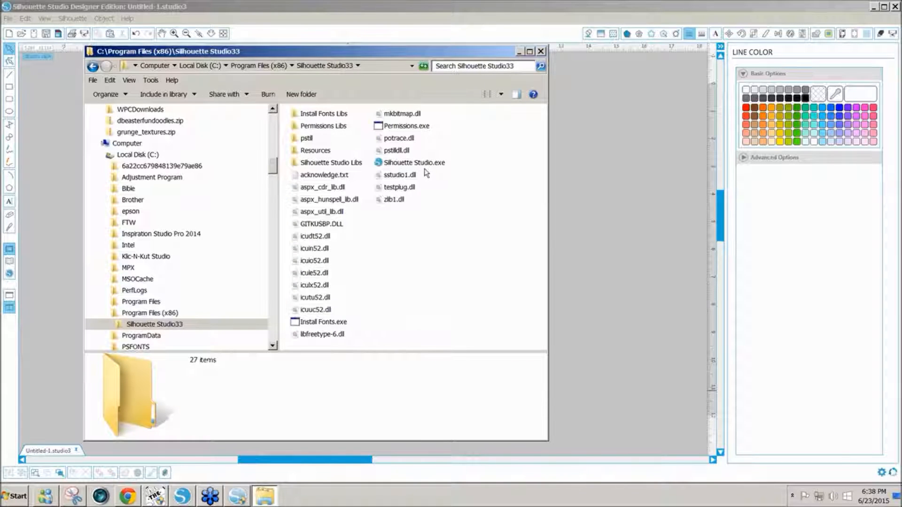
mouse_move(417, 168)
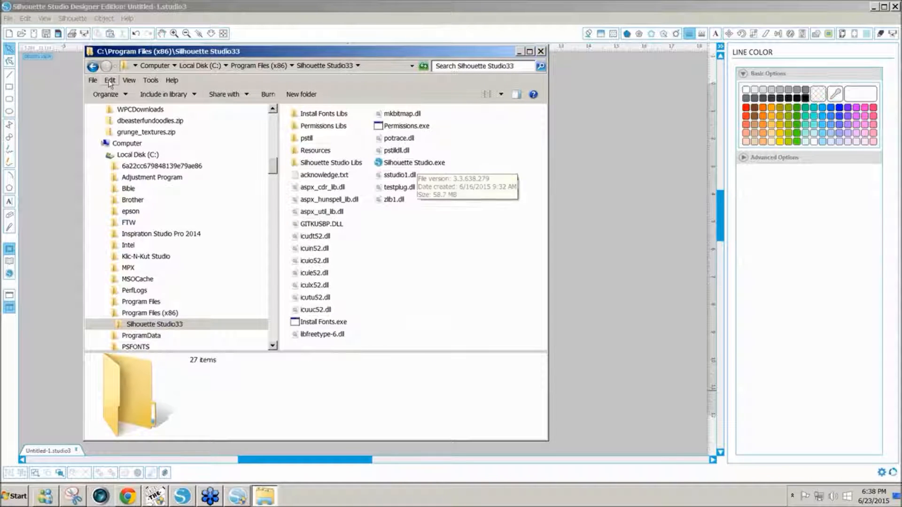
click(93, 66)
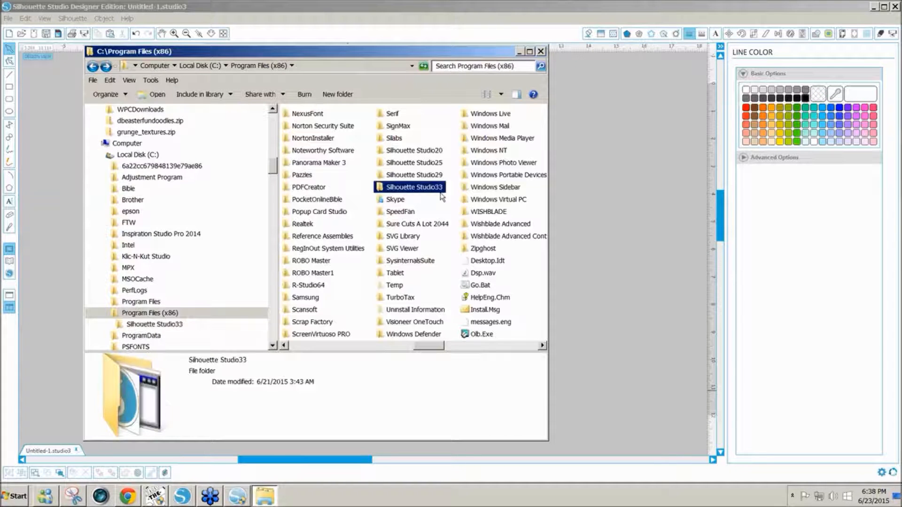
double_click(421, 156)
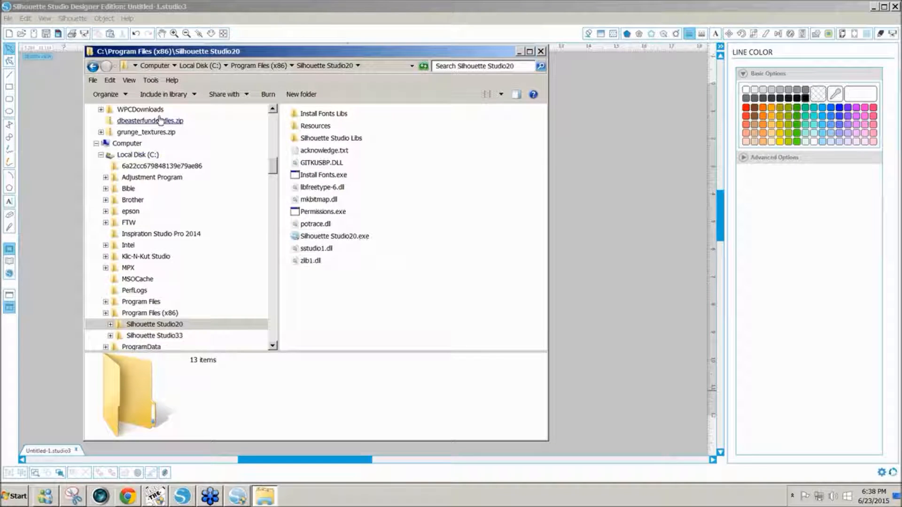
click(93, 66)
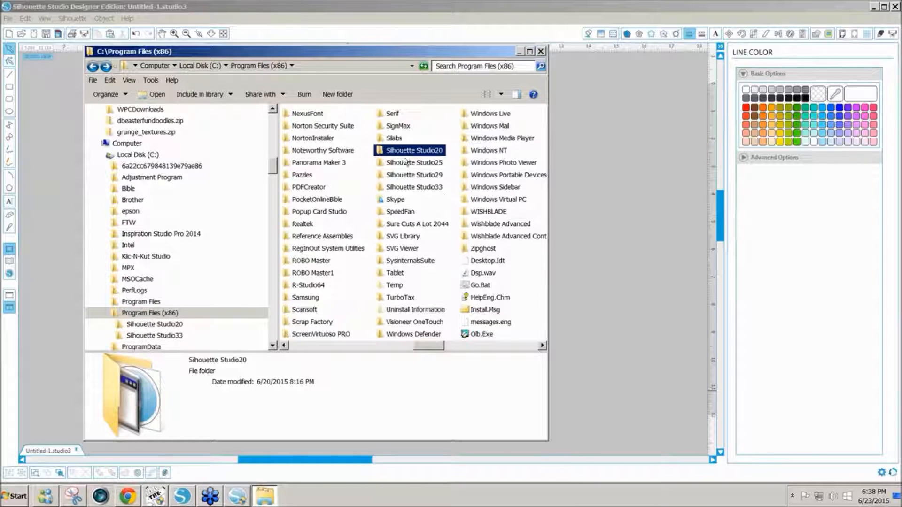
mouse_move(400, 154)
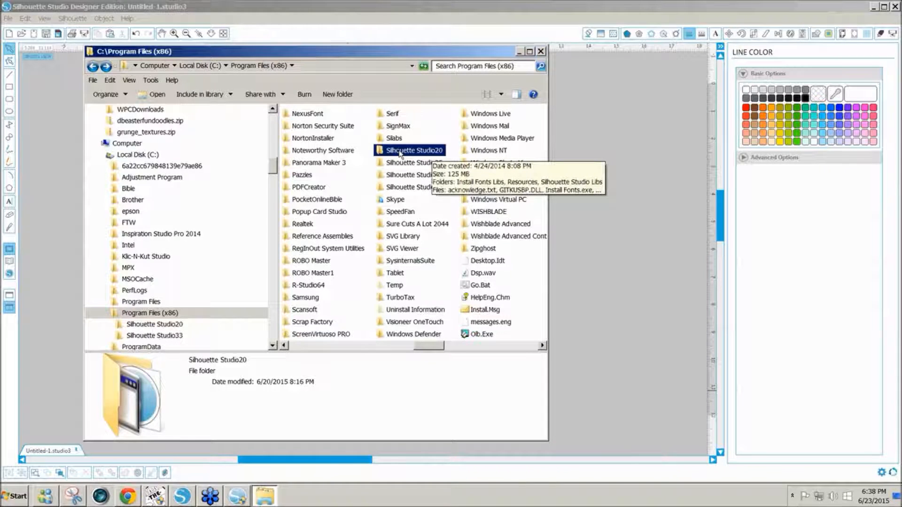
right_click(423, 154)
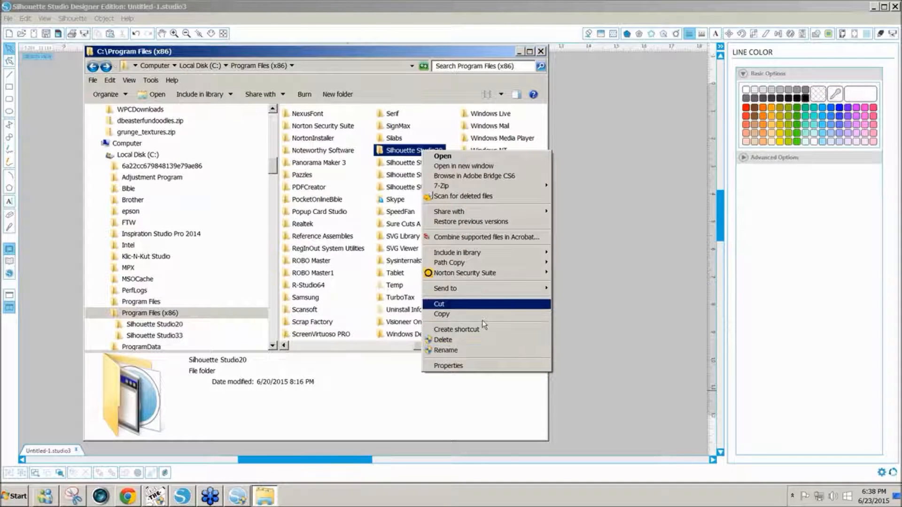
click(503, 350)
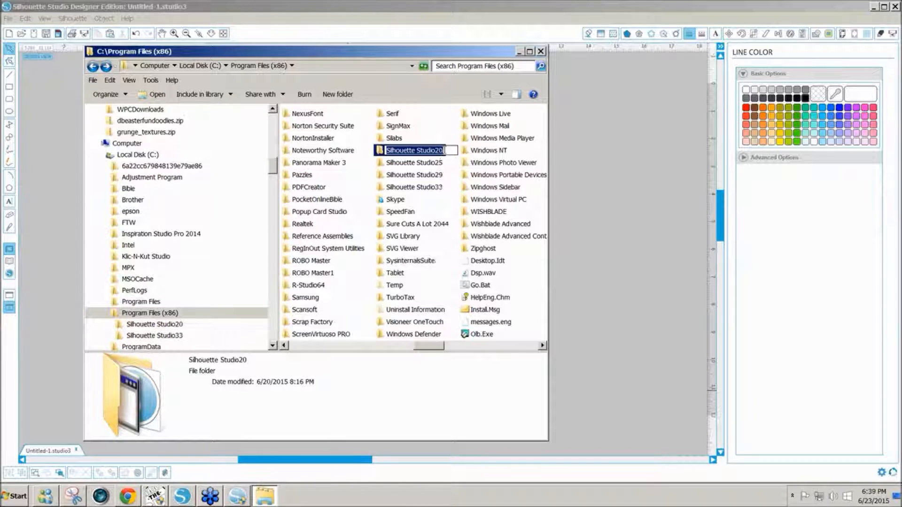
click(444, 175)
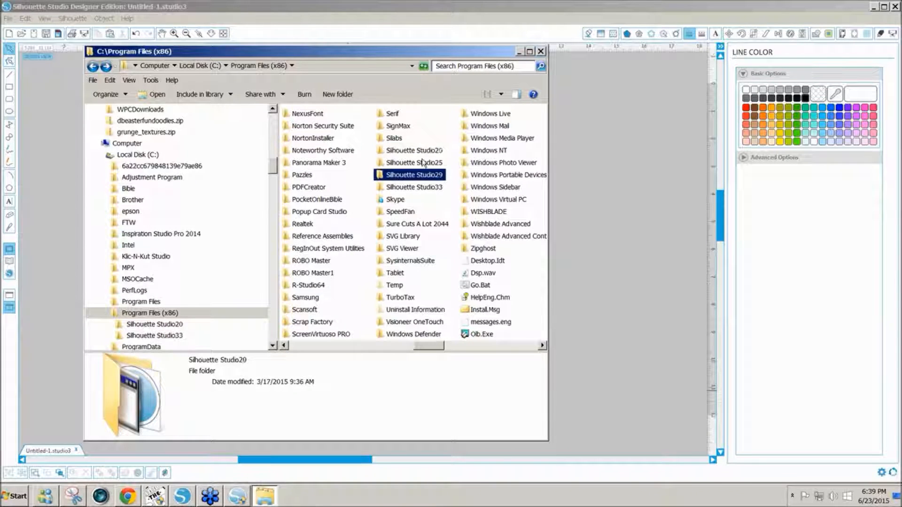
Check the Silhouette Studio20 folder, and in Silhouette Studio33 rename Silhouette Studio.exe as Silhouette Studio33.exe with administrator permission.
double_click(422, 152)
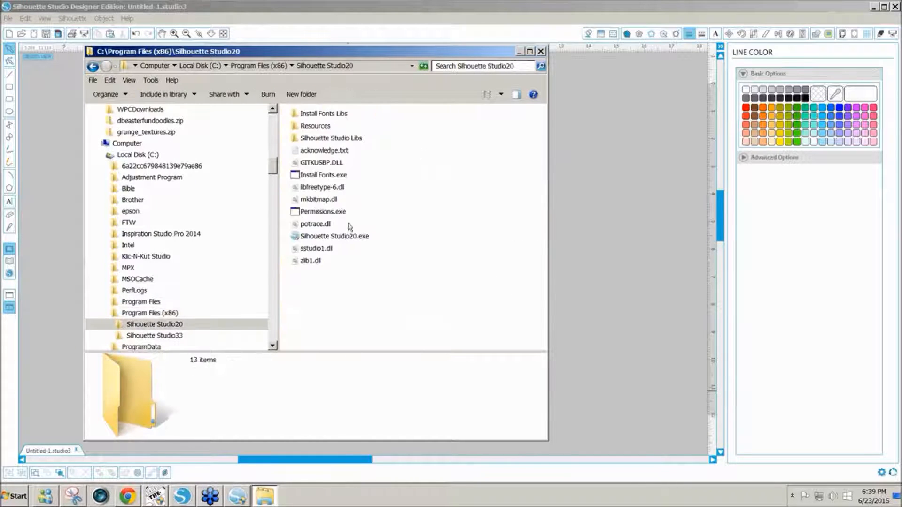
click(94, 66)
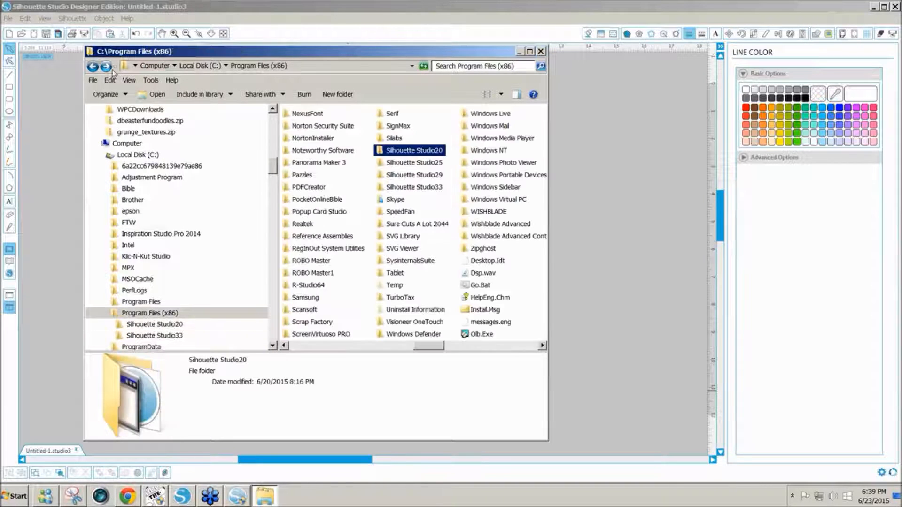
double_click(416, 187)
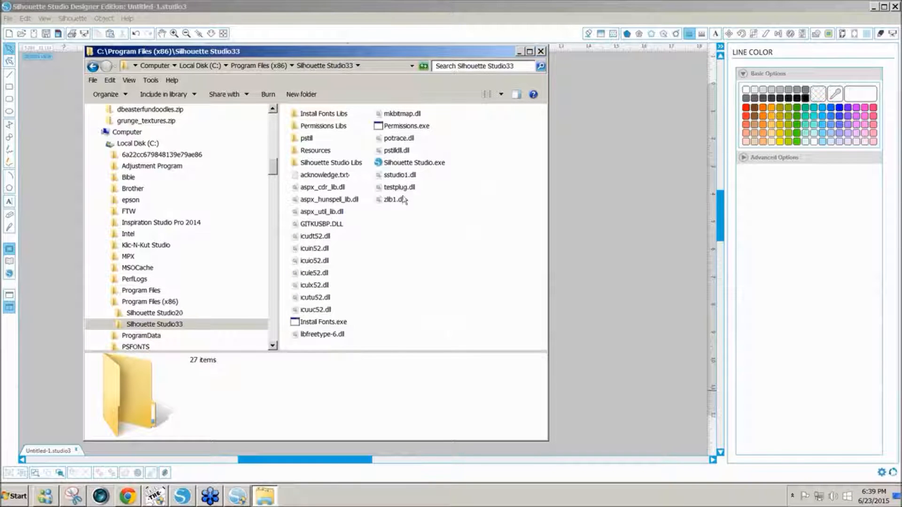
click(420, 167)
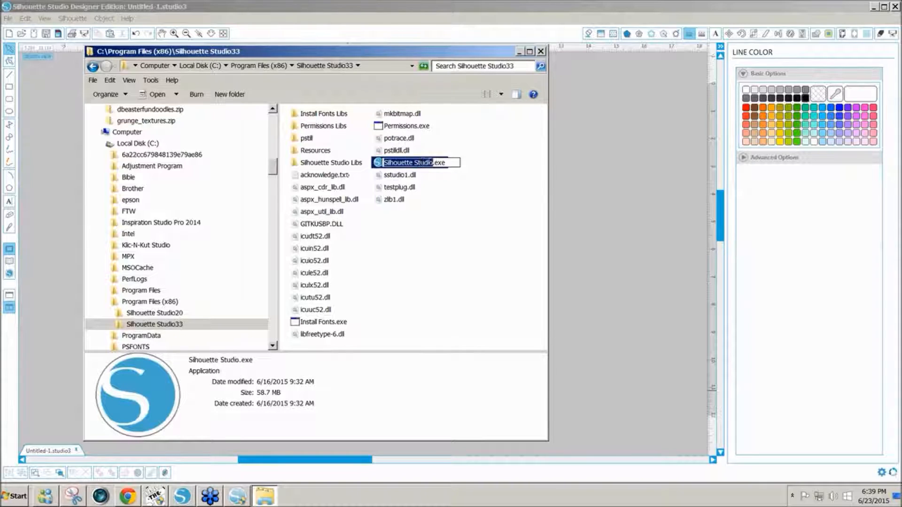
click(432, 163)
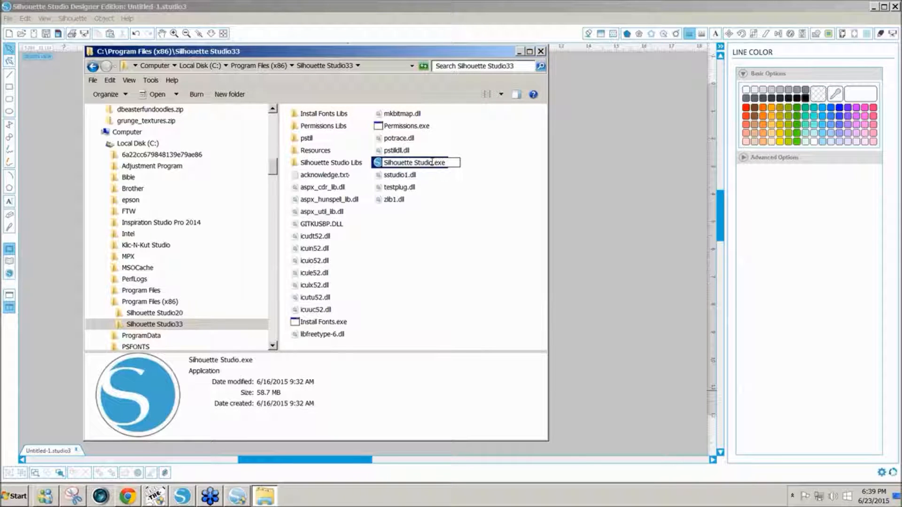
text(33)
key(Return)
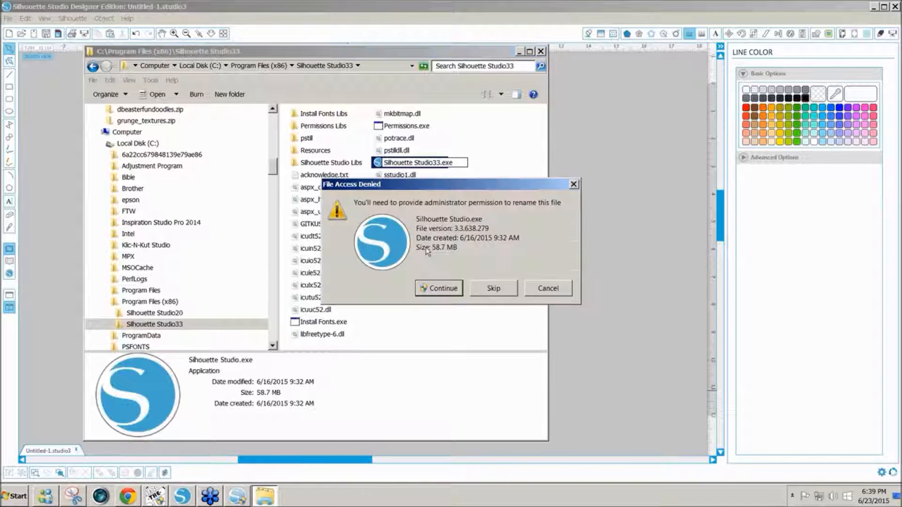
click(442, 289)
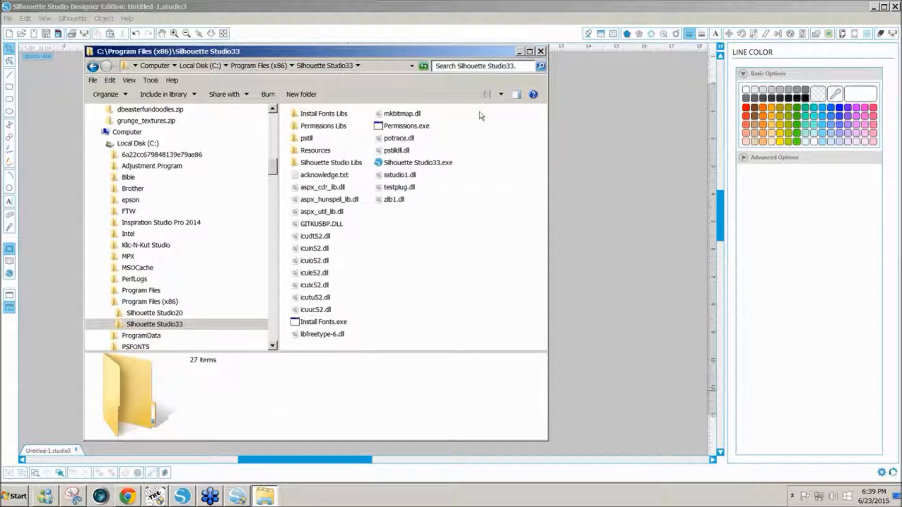
Create a shortcut to Silhouette Studio33.exe and let Windows place it on the desktop.
mouse_move(429, 167)
right_click(423, 165)
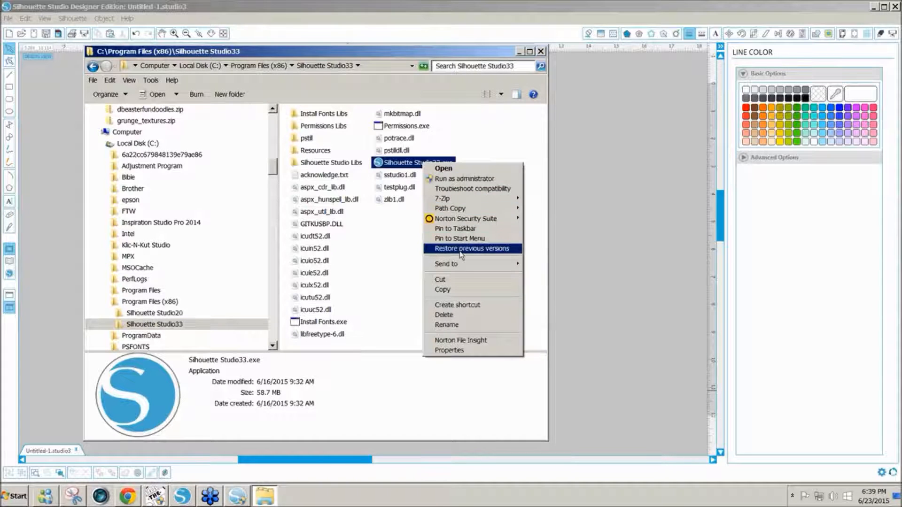
click(466, 307)
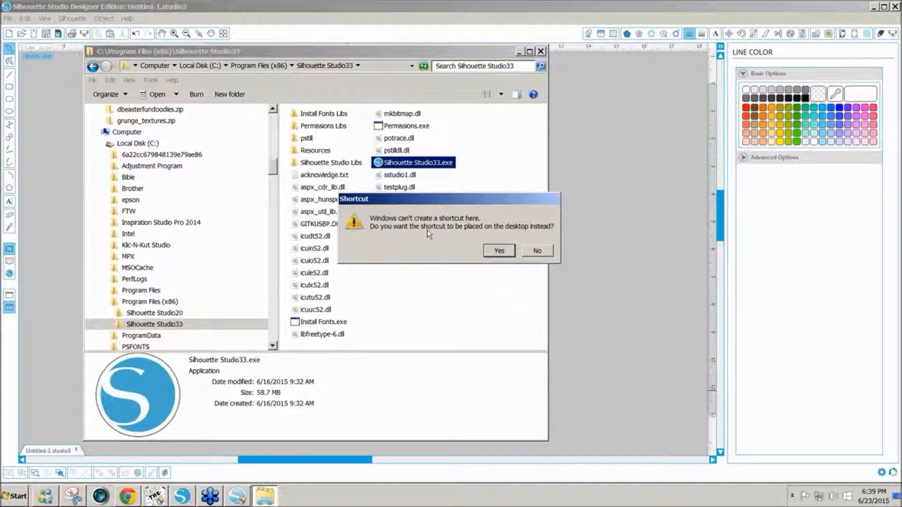
click(498, 251)
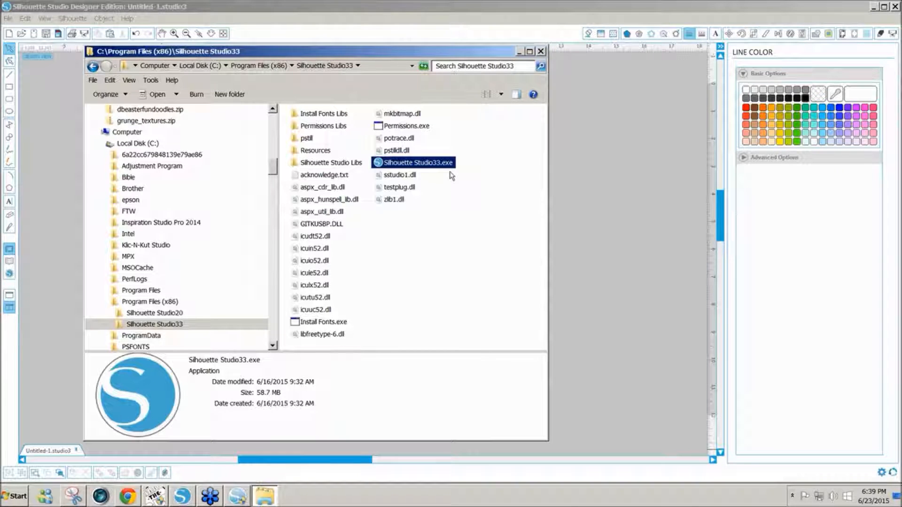
Minimize the browser window and the Silhouette Studio window holding Untitled-1.studio3.
click(132, 499)
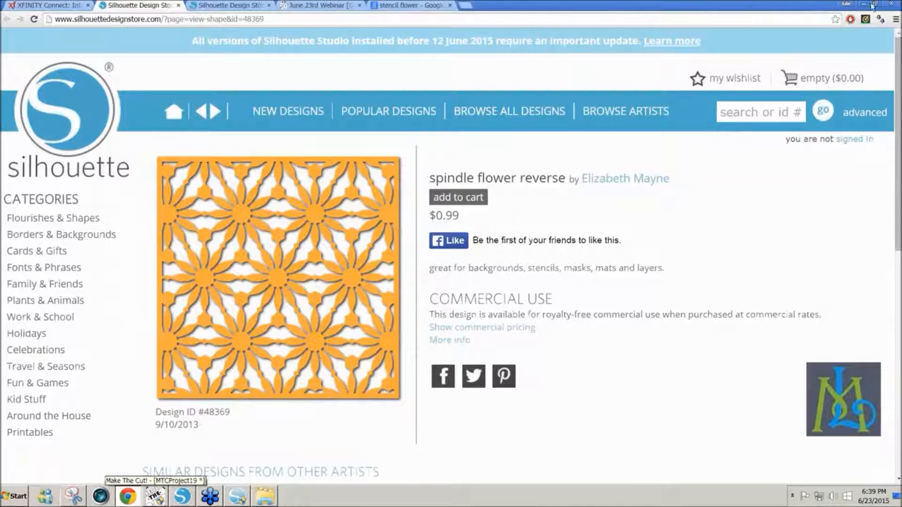
click(864, 6)
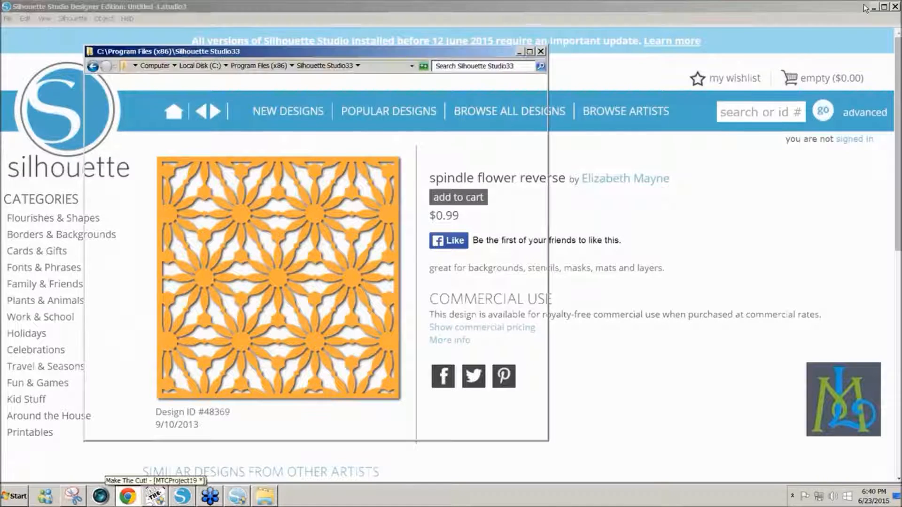
click(564, 56)
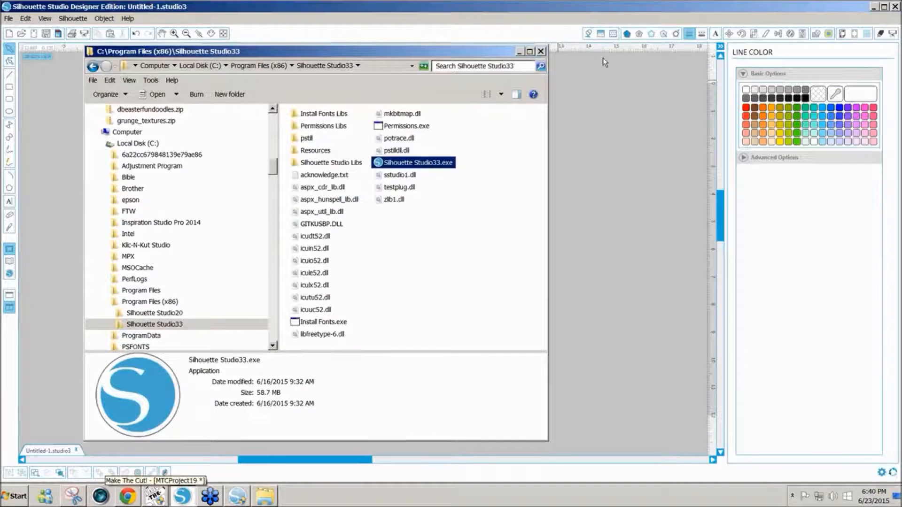
click(874, 7)
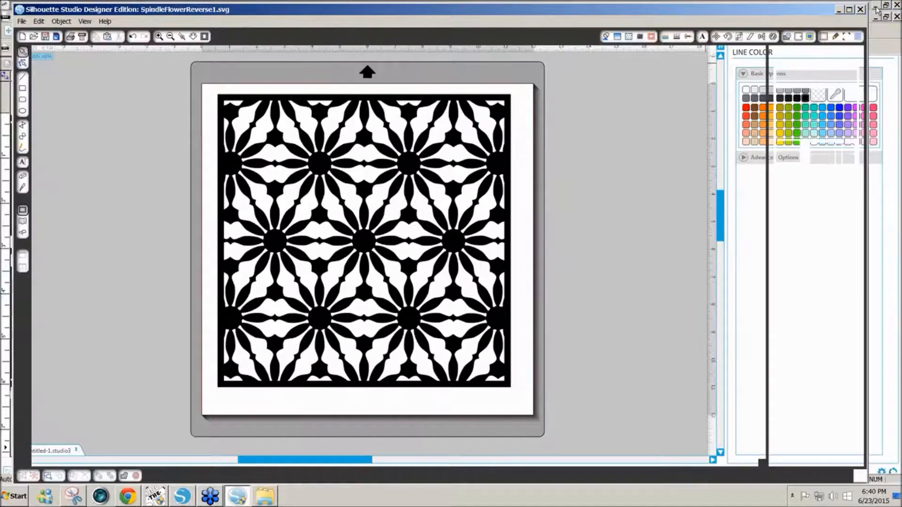
Minimize the Make The Cut, SpindleFlowerReverse1.svg and Snipping Tool windows and check the Silhouette Studio33.exe shortcut on the desktop.
click(876, 9)
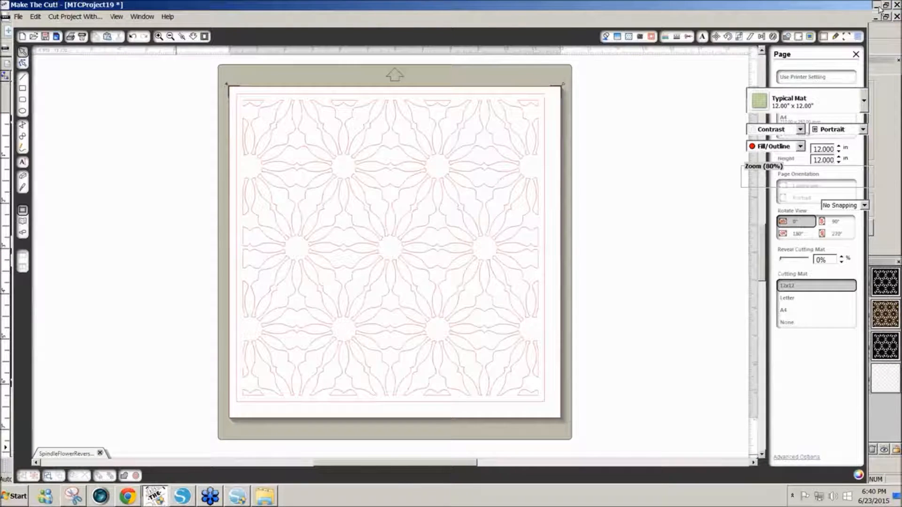
click(877, 6)
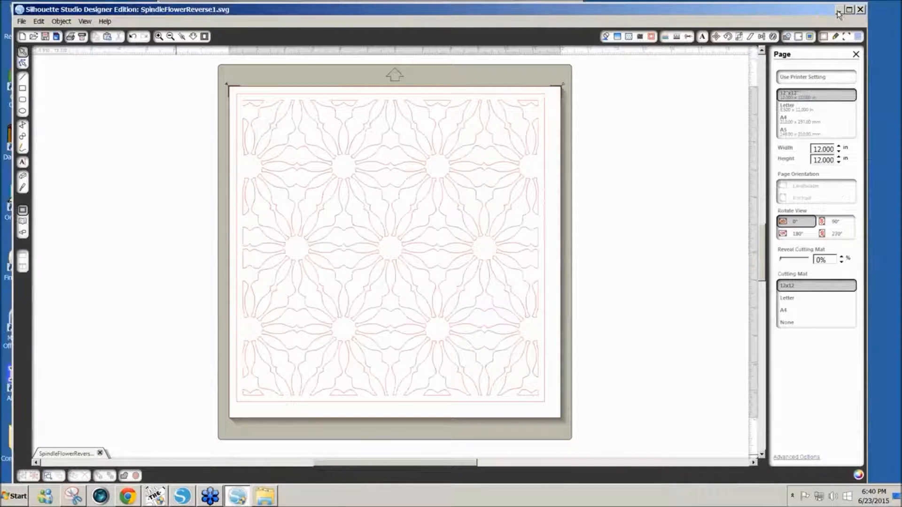
click(839, 11)
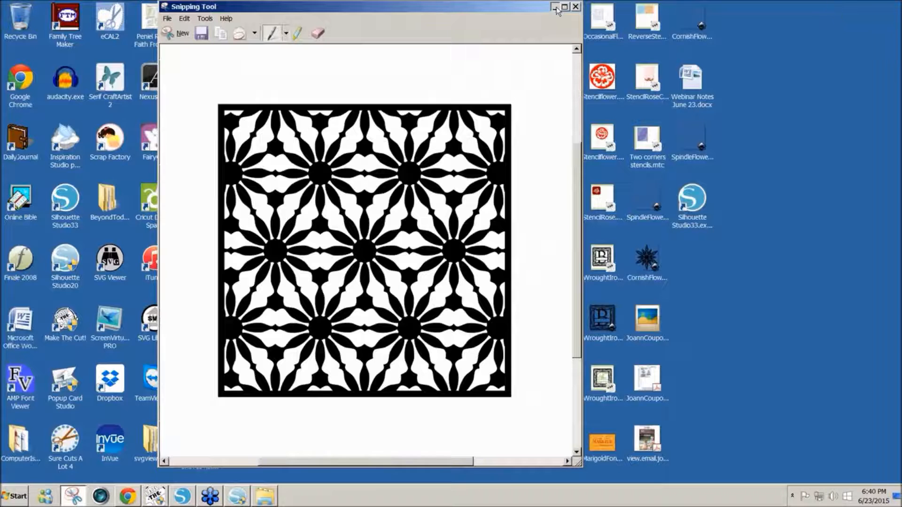
click(555, 7)
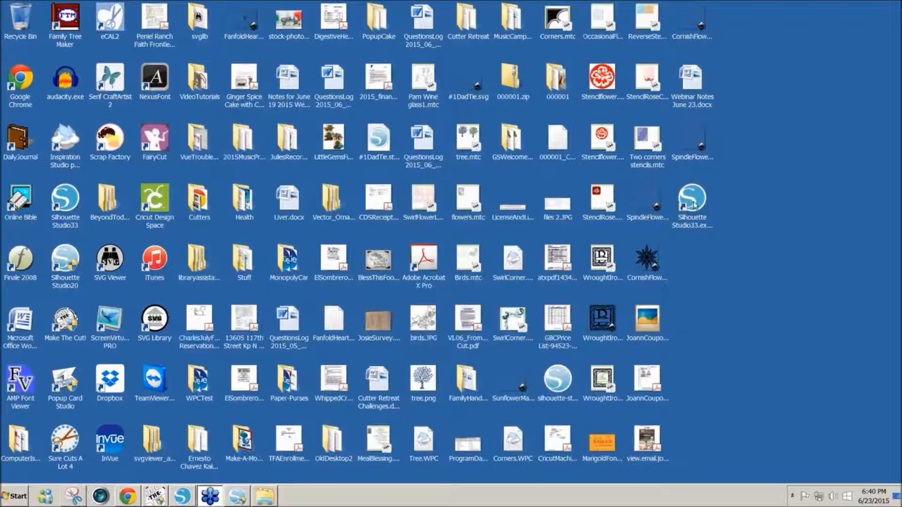
click(694, 205)
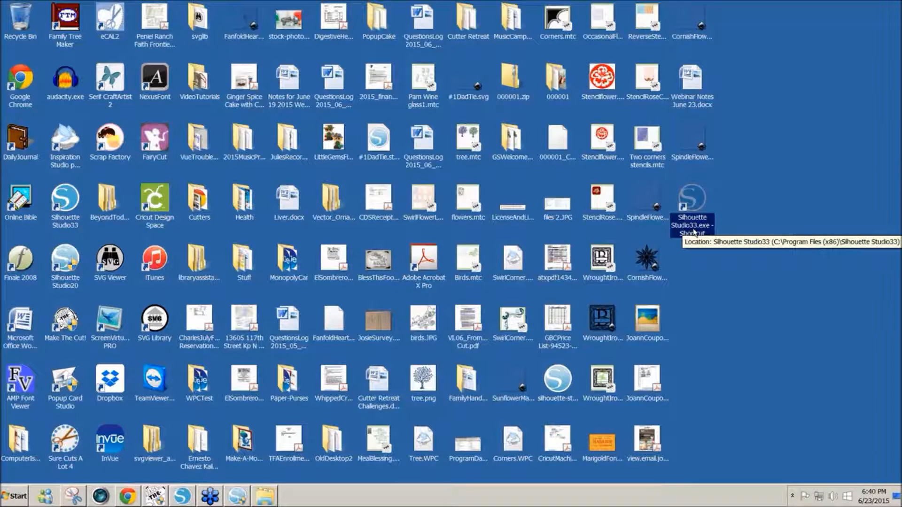
click(701, 258)
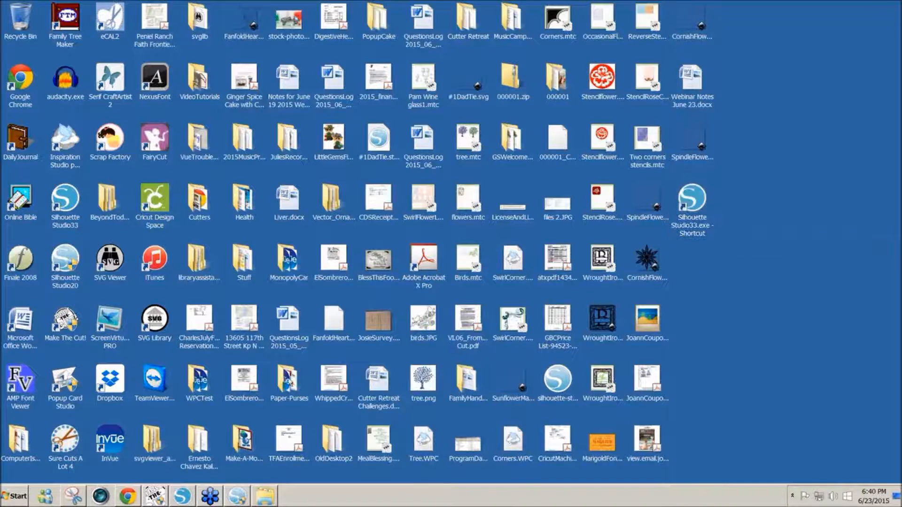
Switch to Make The Cut and view the black and orange spindle flower stencils side by side in MTCProject19.
click(127, 496)
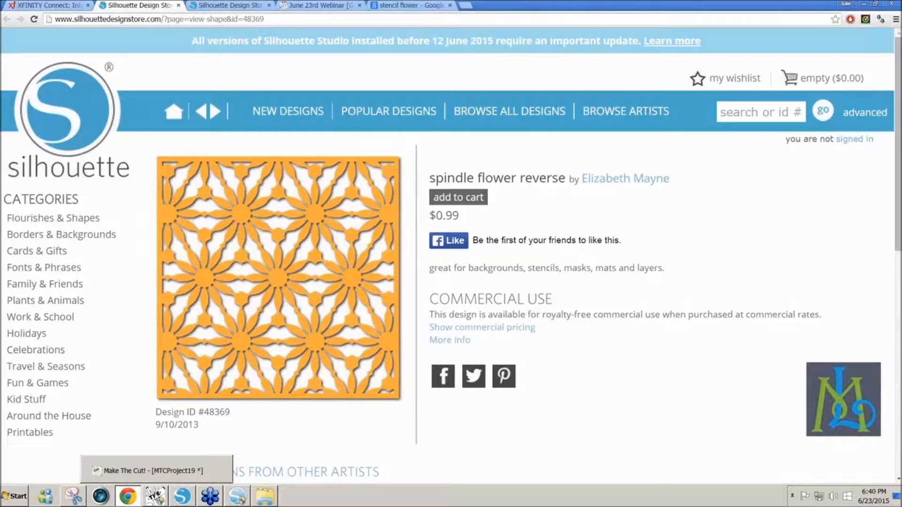
click(155, 496)
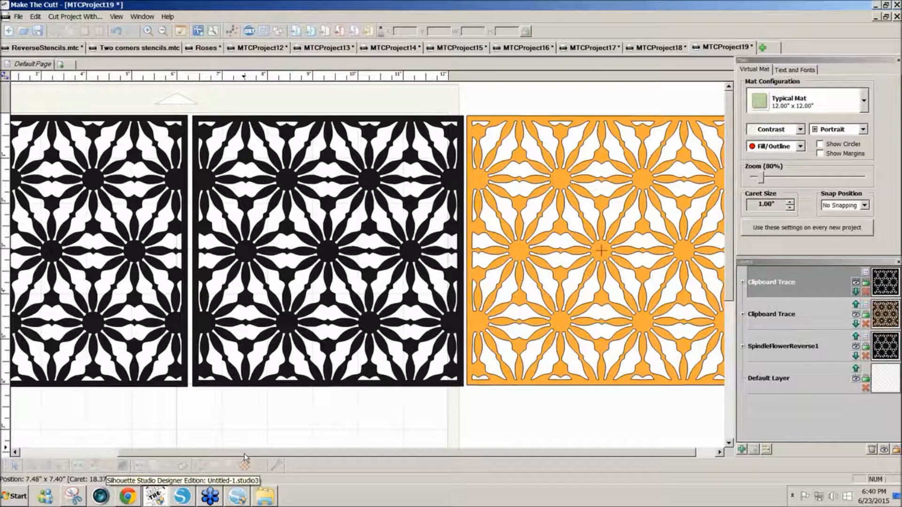
drag(244, 454, 129, 452)
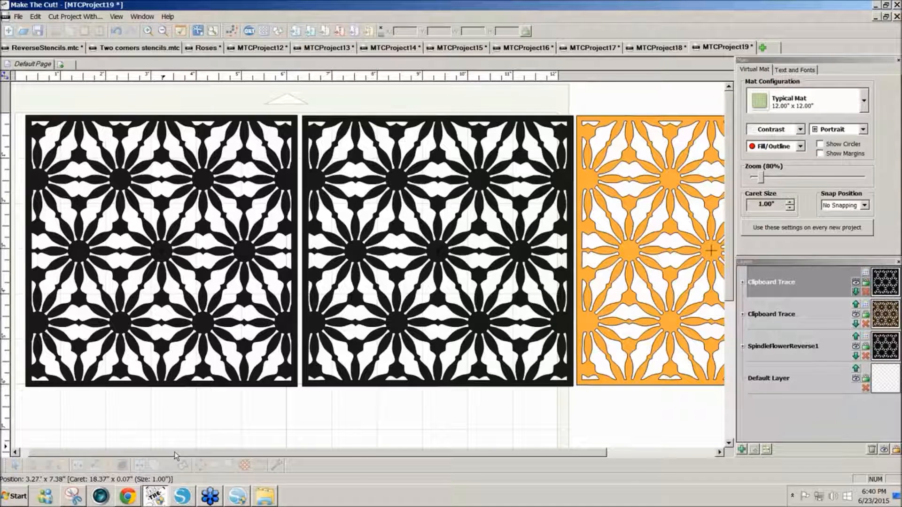
drag(174, 452, 156, 453)
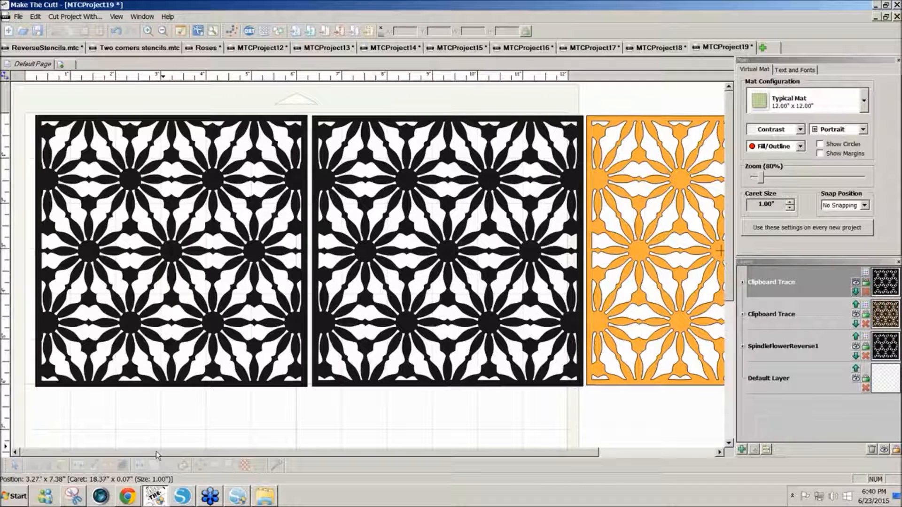
In Windows Explorer, examine the computer's system properties and the contents of Local Disk (C:), returning to the Computer view.
click(268, 496)
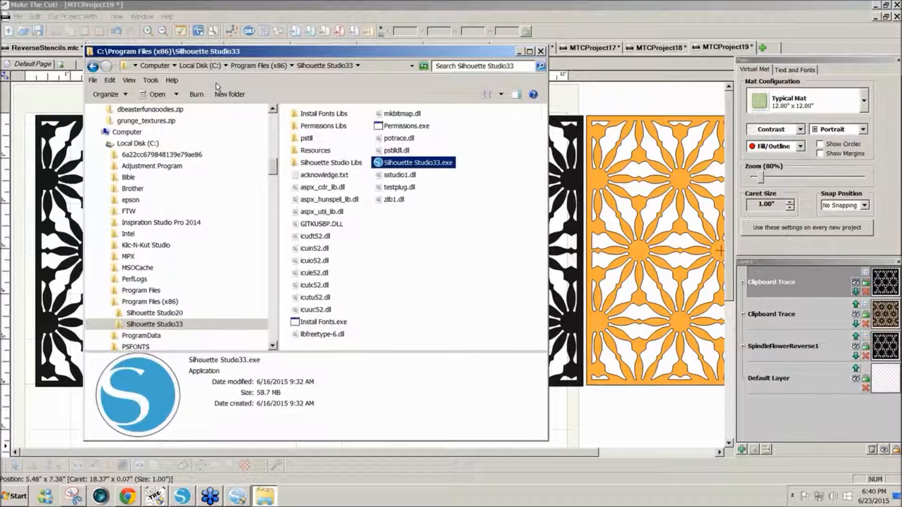
click(155, 65)
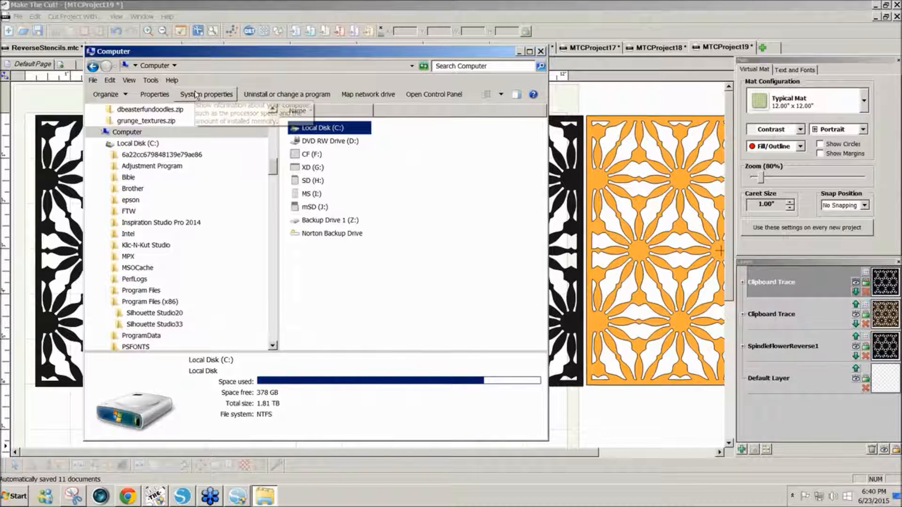
click(197, 94)
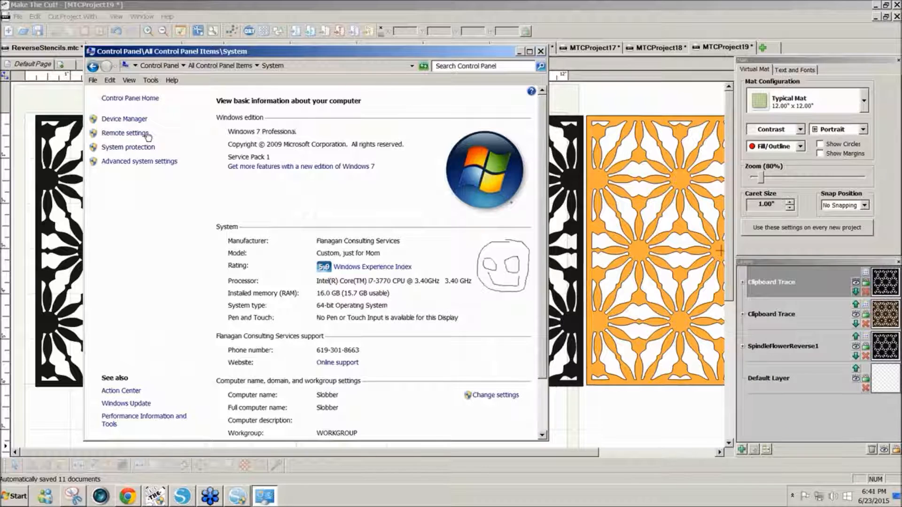
click(94, 68)
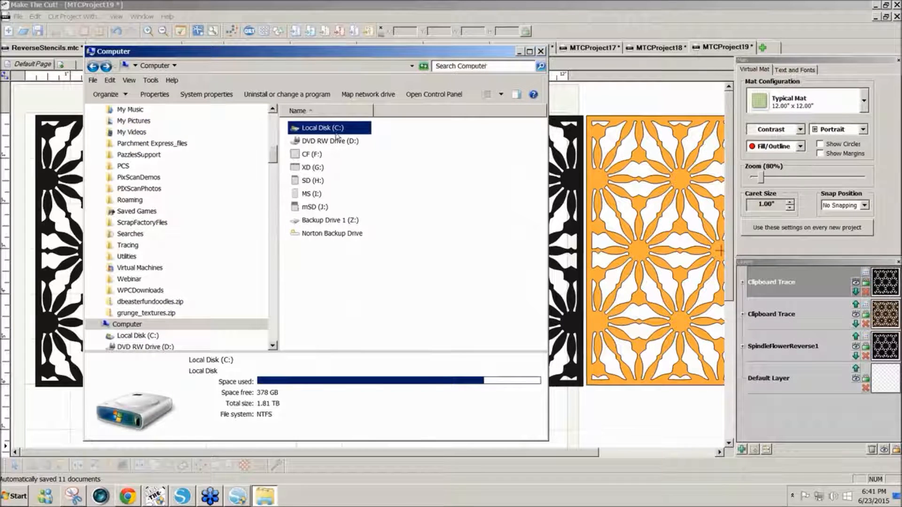
double_click(335, 133)
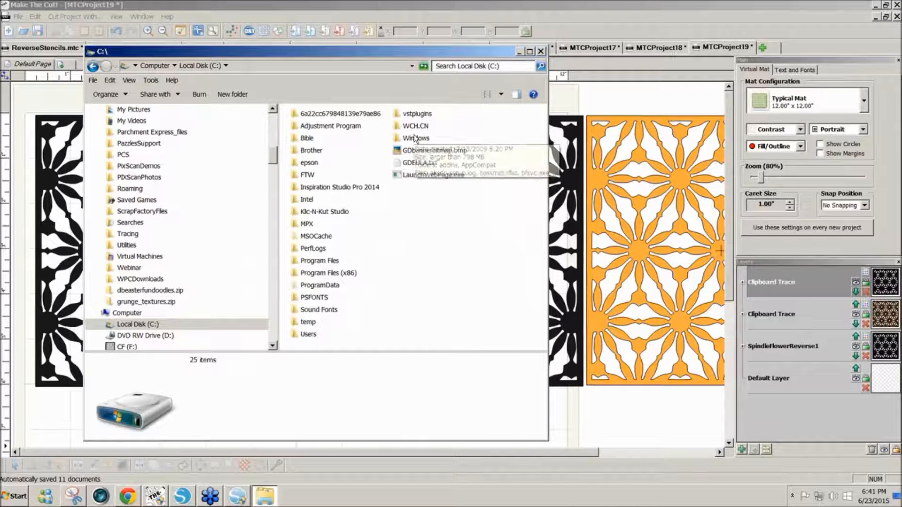
click(92, 67)
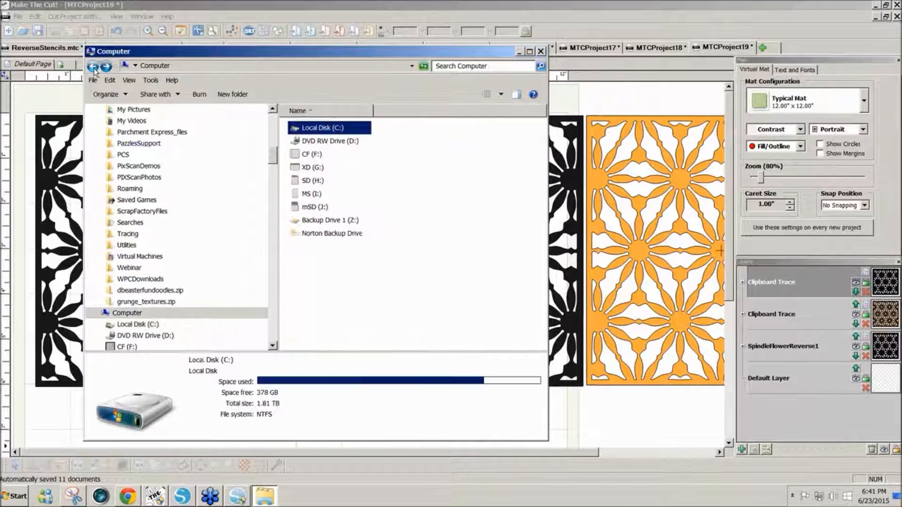
Examine the general, tools and security properties of Local Disk (C:), and close them without changes.
right_click(314, 133)
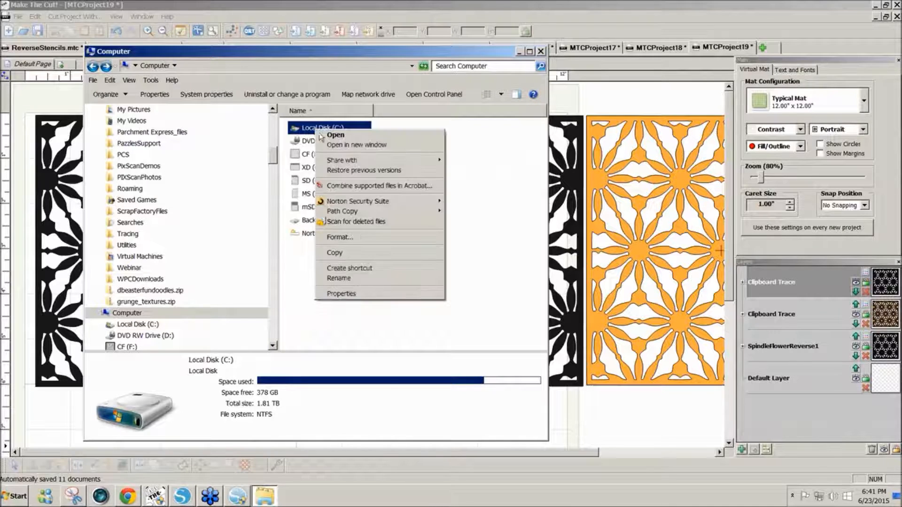
click(371, 295)
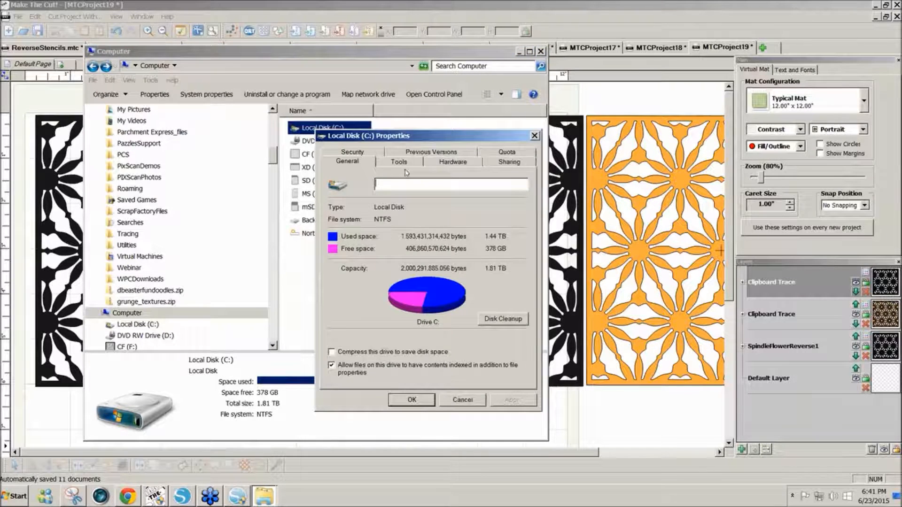
click(399, 162)
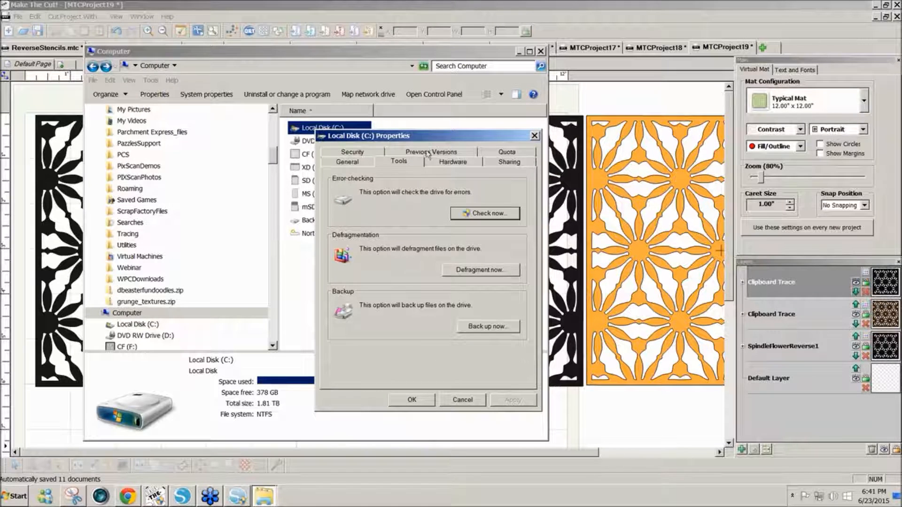
click(369, 155)
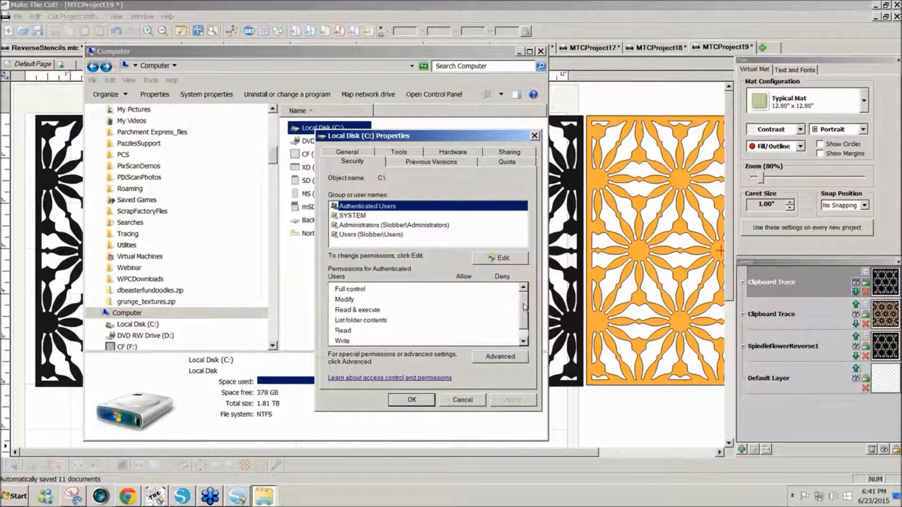
drag(525, 306, 531, 285)
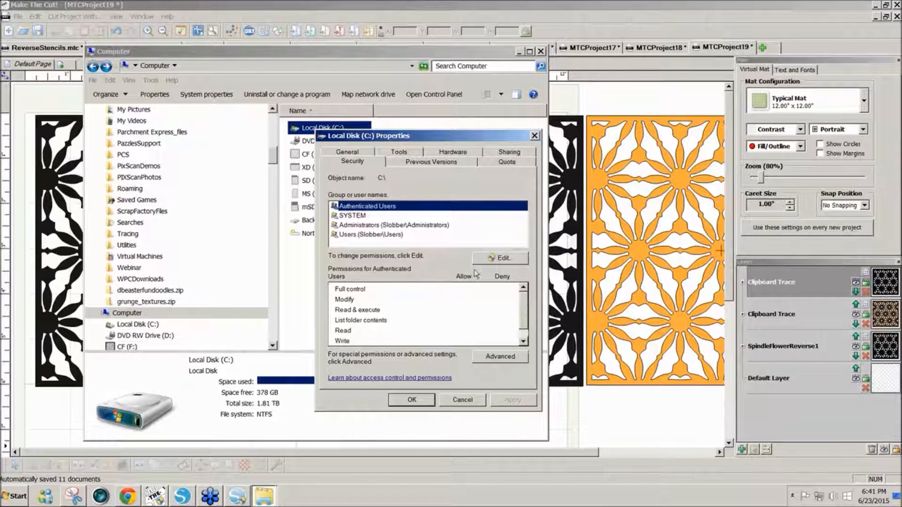
click(348, 152)
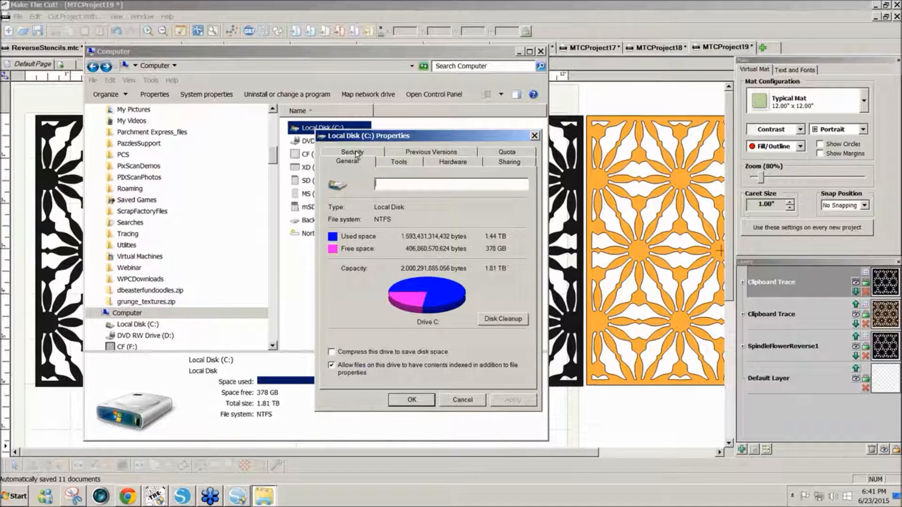
click(534, 135)
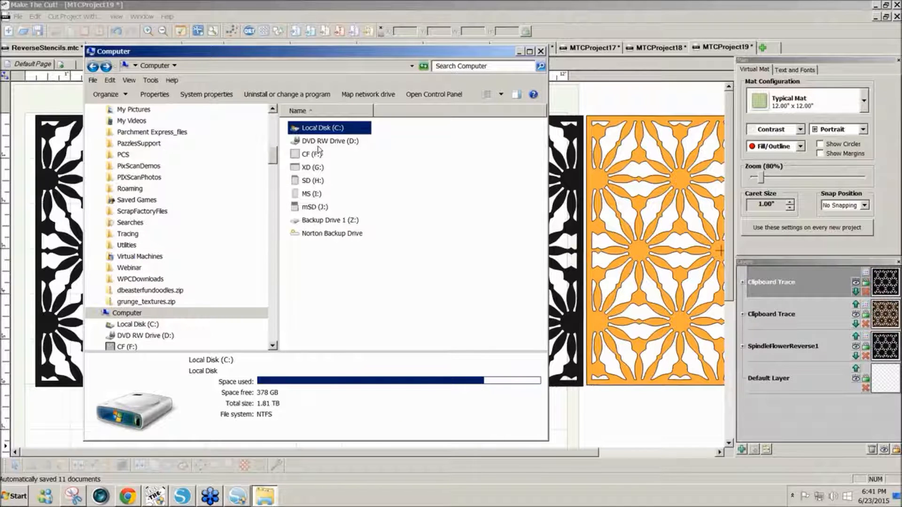
Examine the folder and search options for advanced view settings such as hidden files, and close them without changes.
click(110, 96)
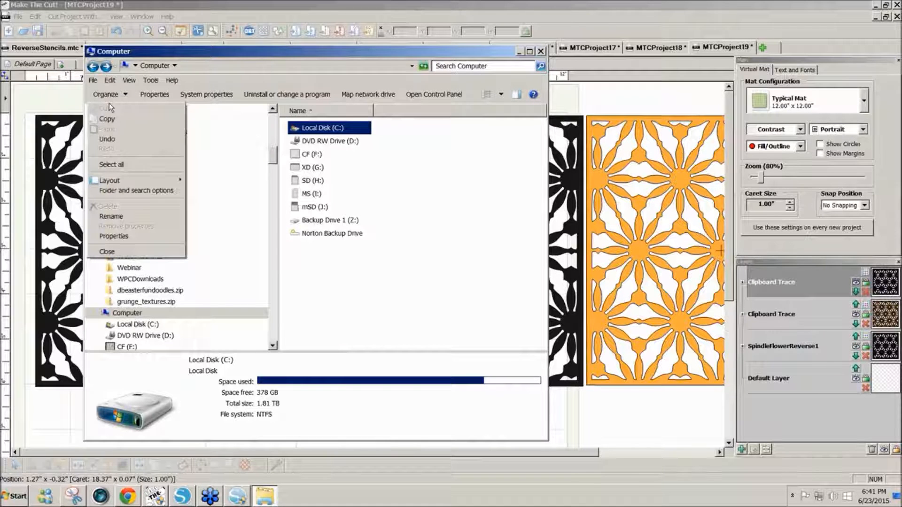
click(124, 192)
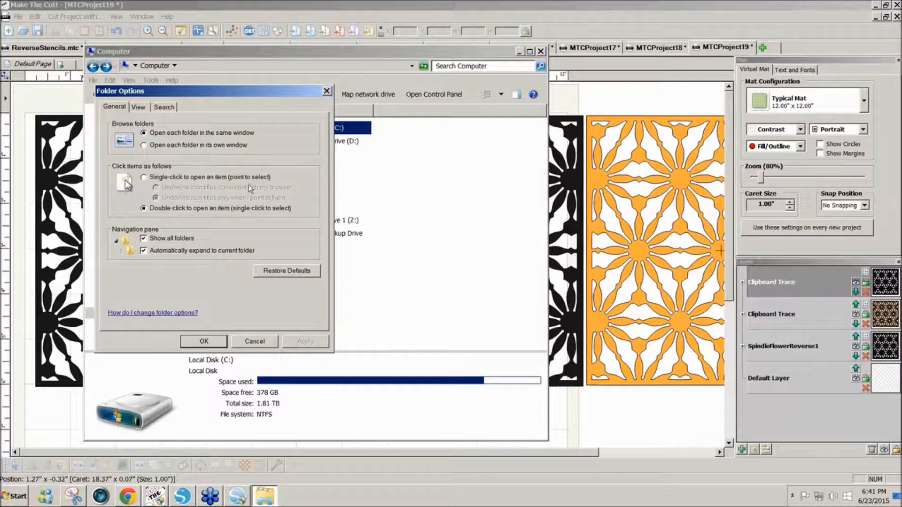
click(141, 108)
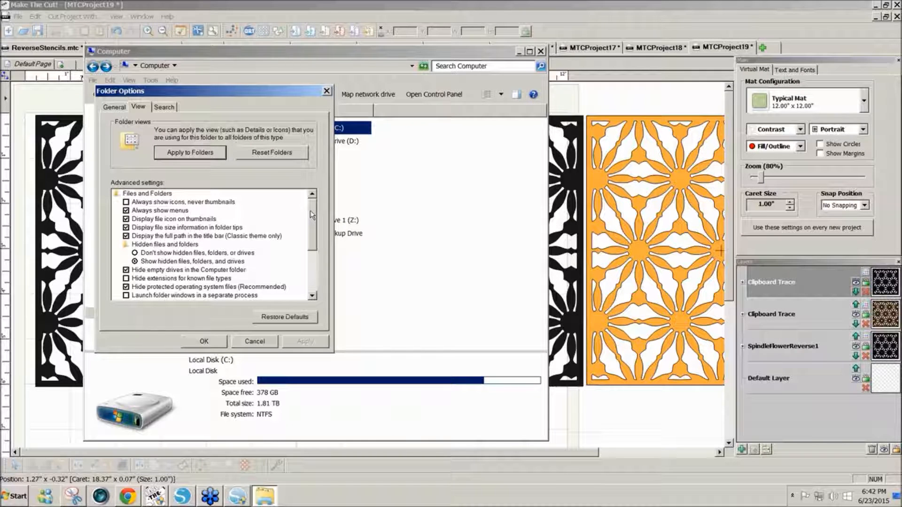
mouse_move(310, 212)
mouse_down()
mouse_move(307, 225)
mouse_move(308, 210)
mouse_up()
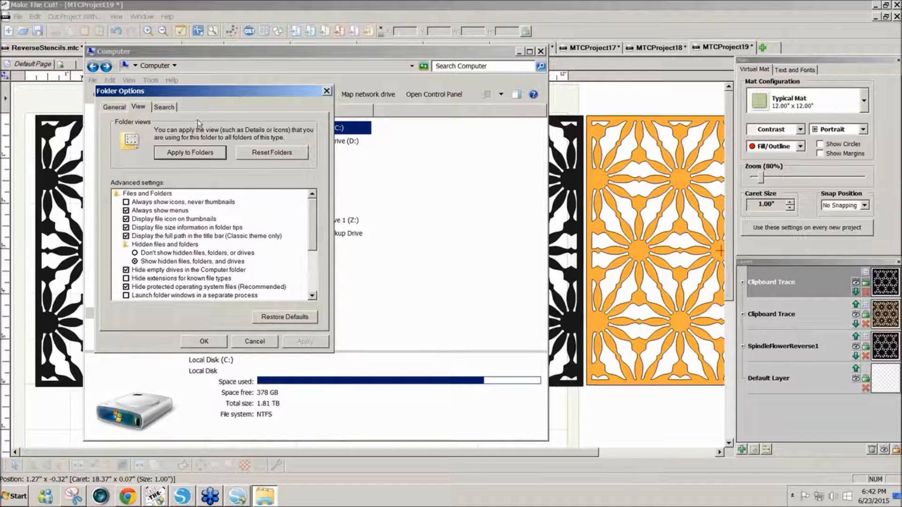
drag(212, 94, 348, 98)
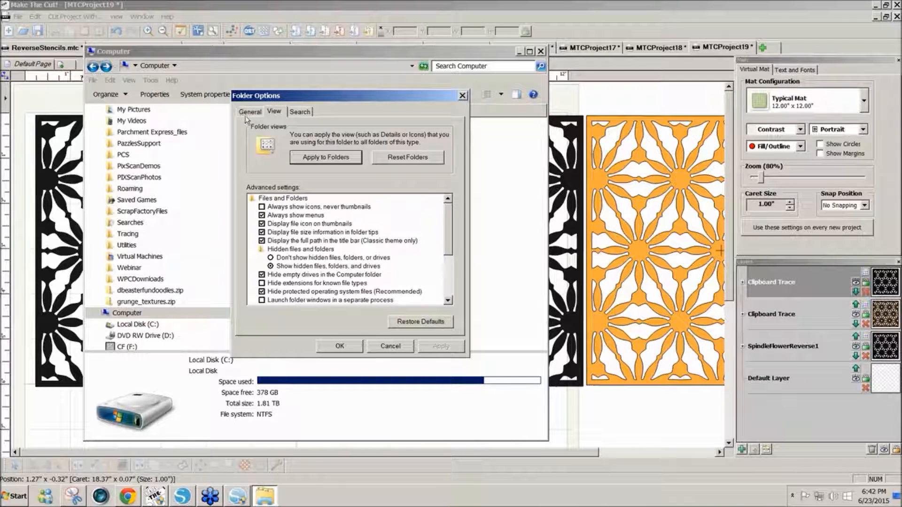
click(463, 97)
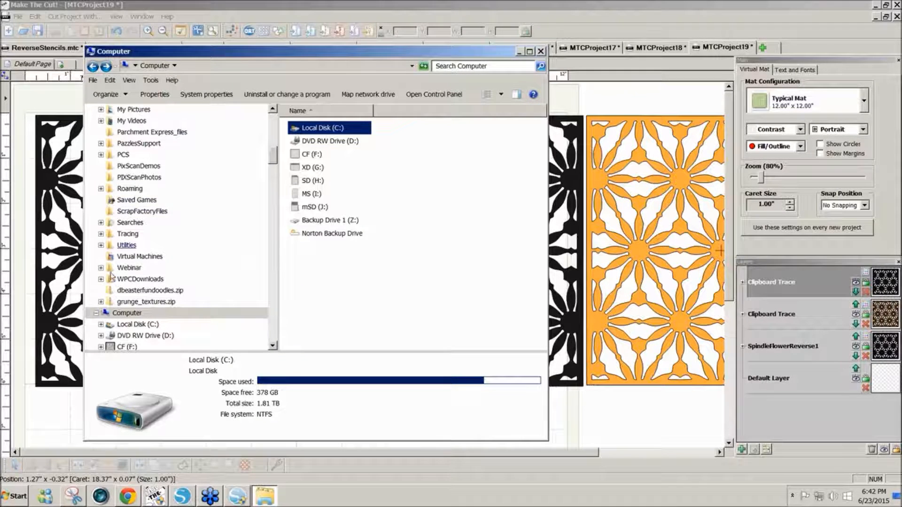
Reopen the folder options, review the settings for showing hidden files, folders and drives, and accept them as they are.
click(107, 94)
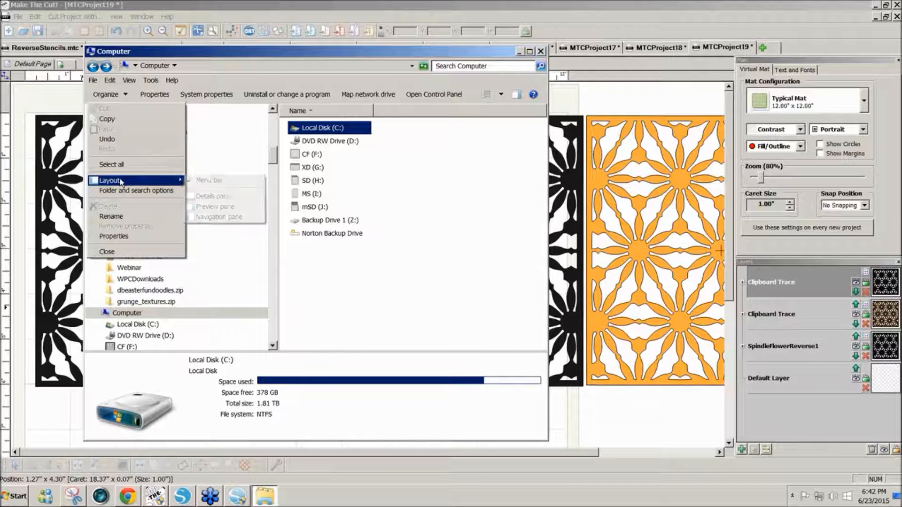
click(130, 191)
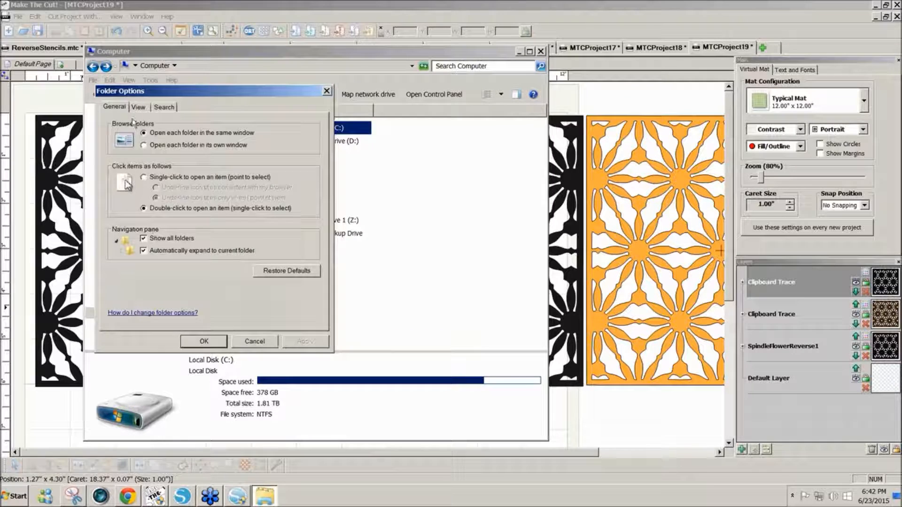
click(140, 107)
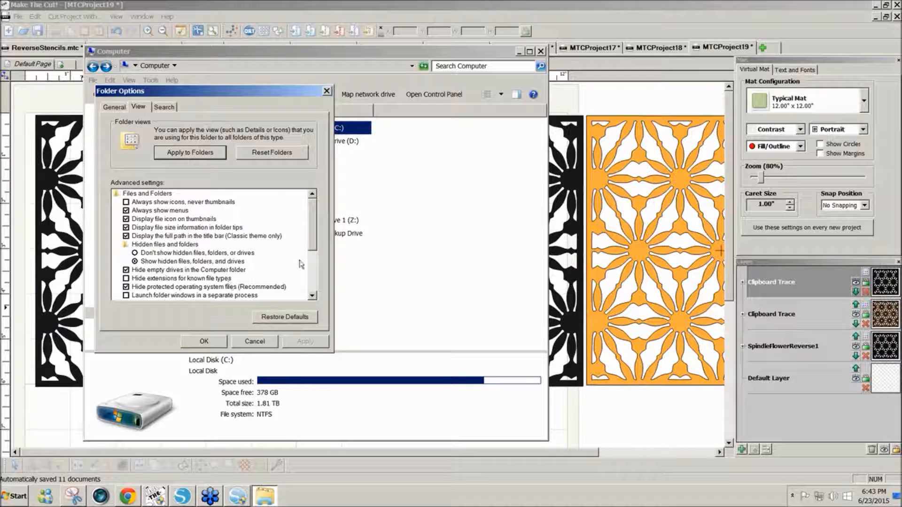
mouse_move(312, 247)
mouse_down()
mouse_move(312, 261)
mouse_move(310, 252)
mouse_up()
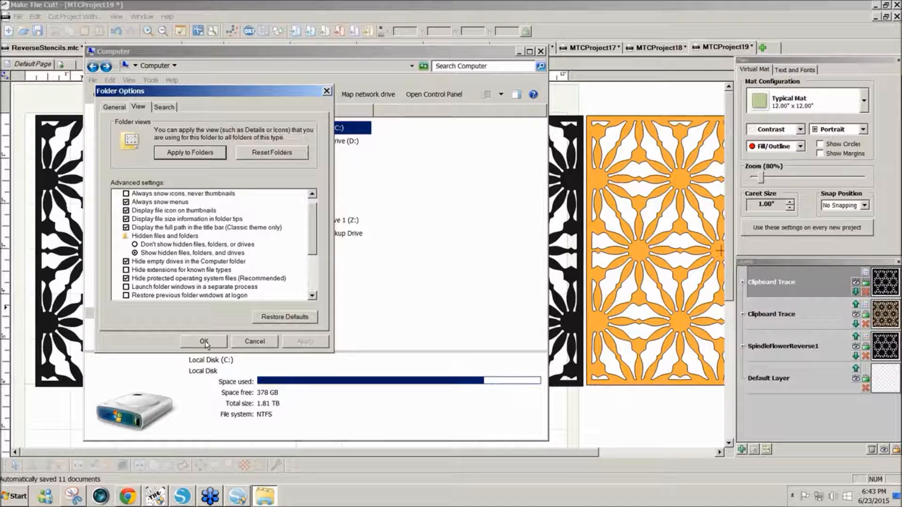
click(204, 342)
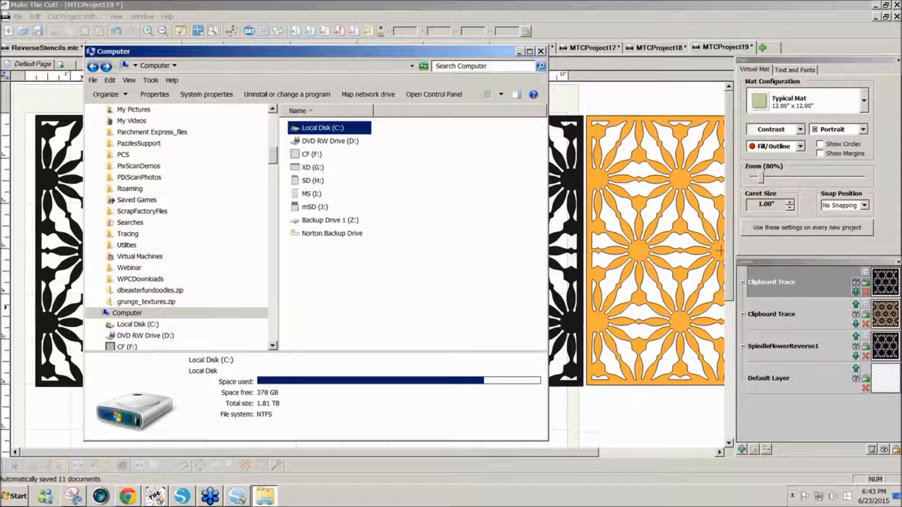
Switch to Silhouette Studio Designer Edition, open the design library, and view all designs in it.
click(187, 498)
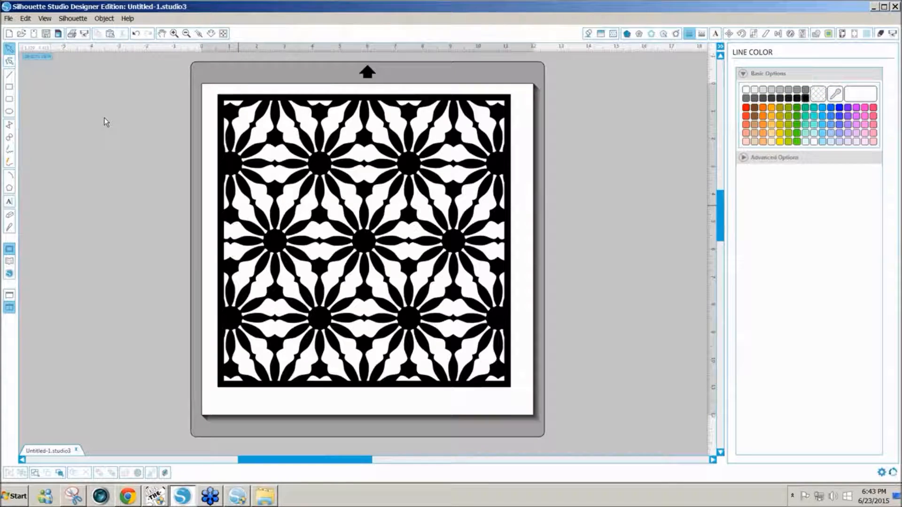
click(9, 19)
mouse_move(155, 156)
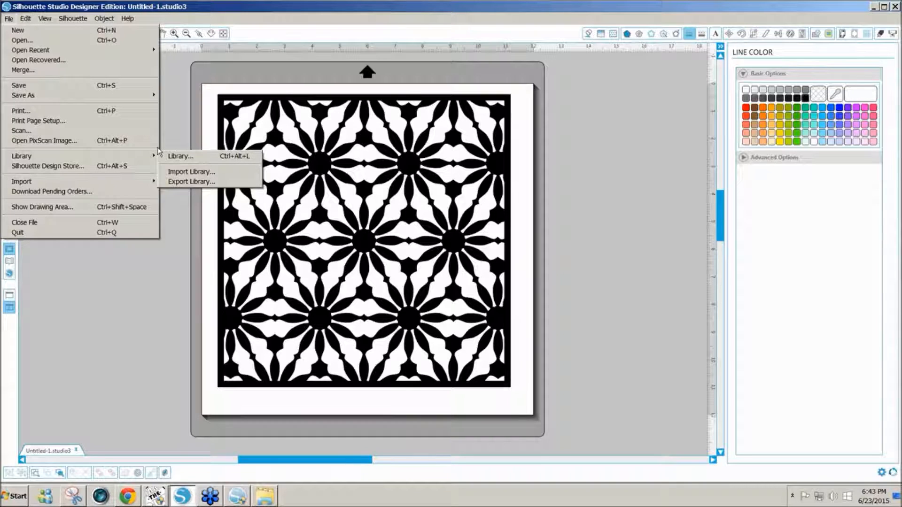
click(180, 155)
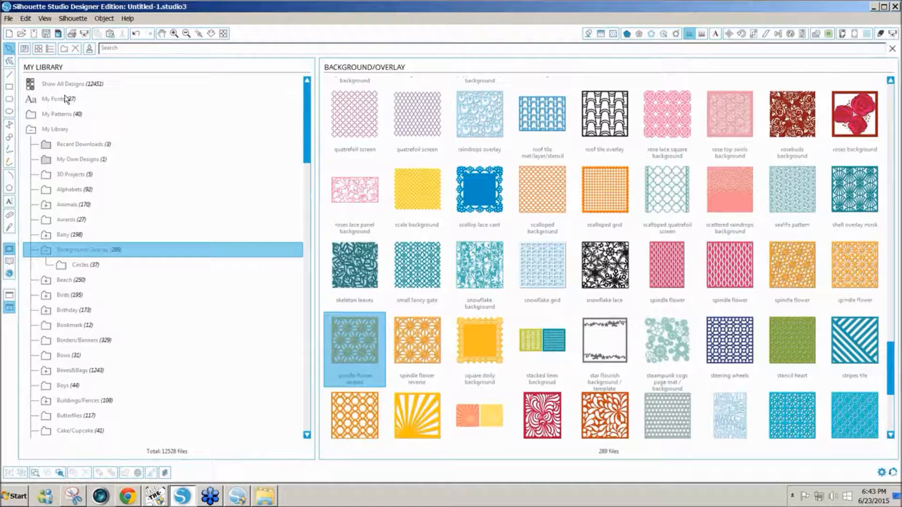
click(66, 84)
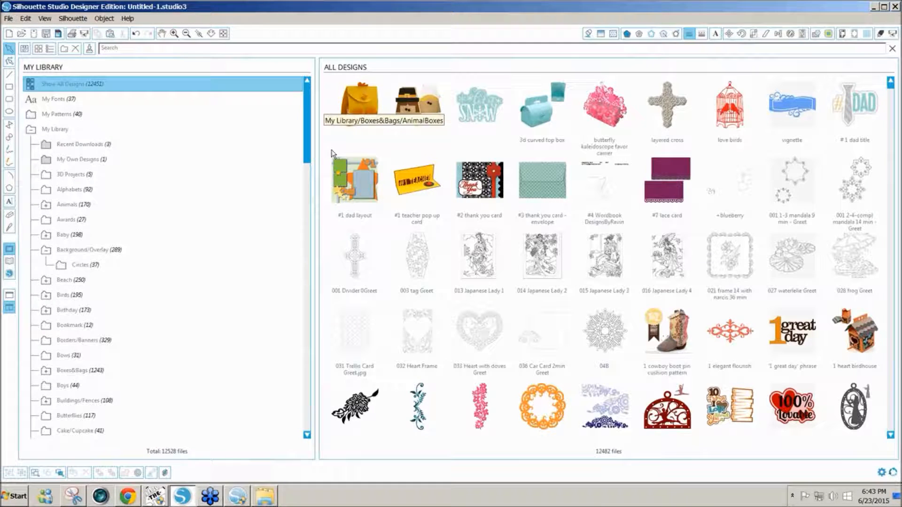
drag(306, 155, 324, 136)
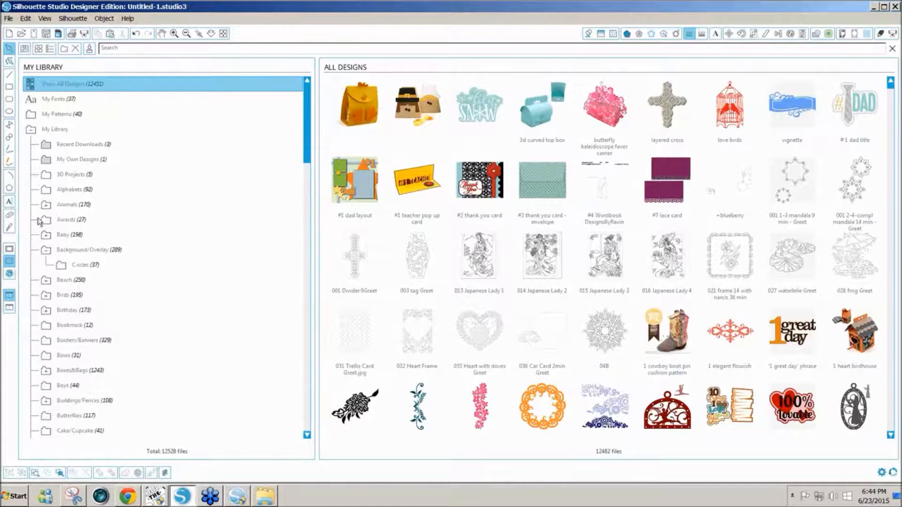
Switch to Windows Explorer and open the ProgramData folder on Local Disk (C:).
click(132, 498)
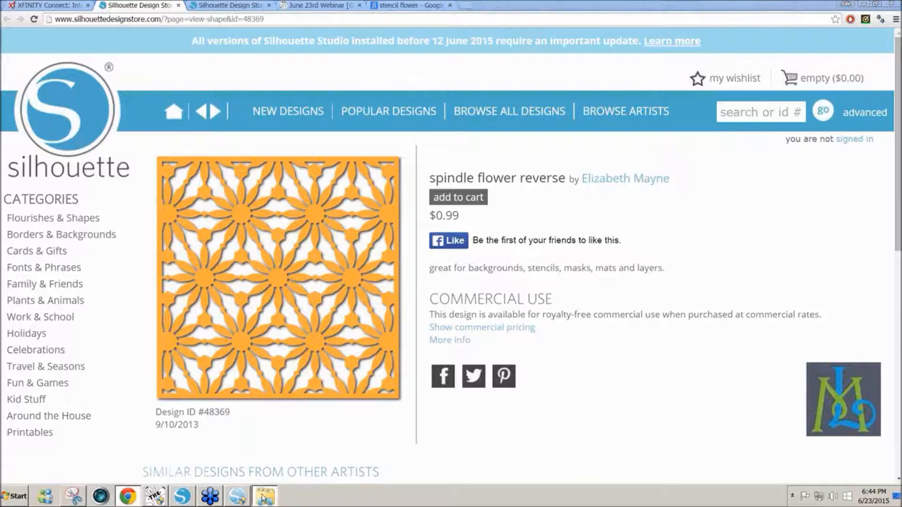
click(264, 496)
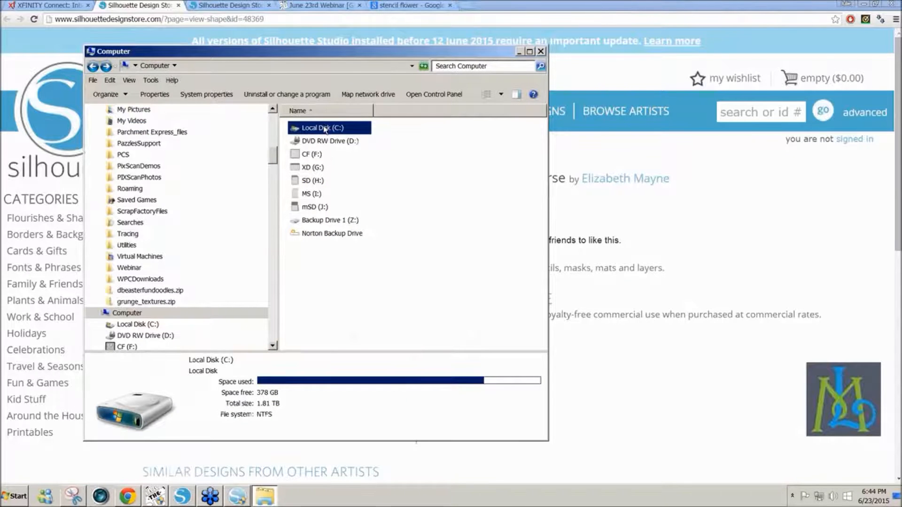
double_click(324, 127)
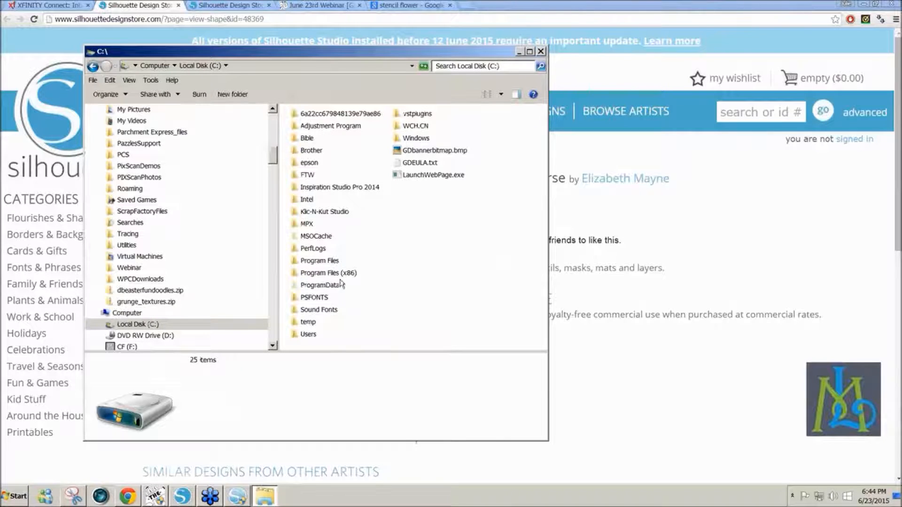
double_click(329, 286)
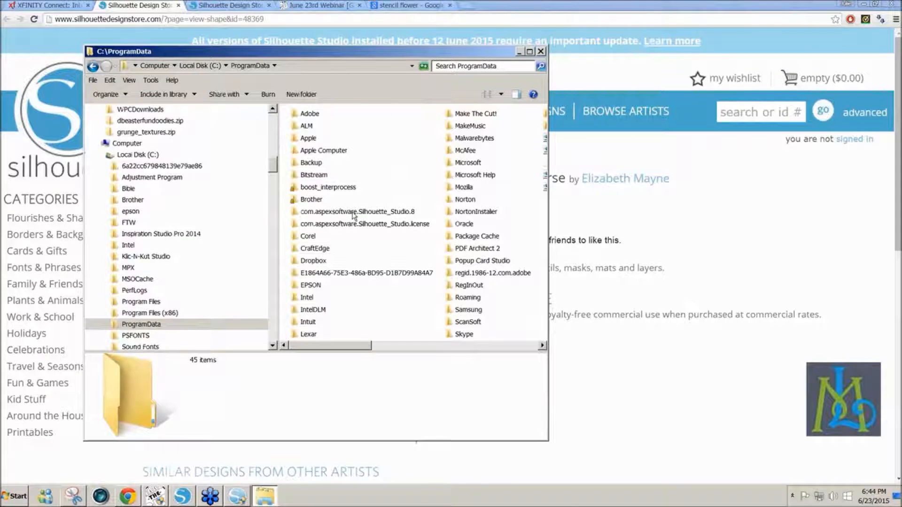
Examine the details of the com.aspexsoftware.Silhouette_Studio.8 folder, select the matching .license folder, and minimize the Explorer window.
click(309, 213)
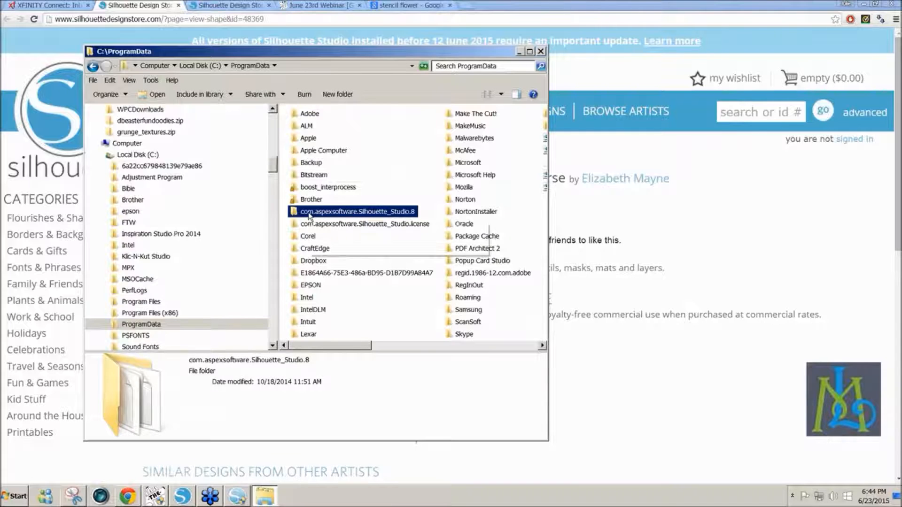
mouse_move(309, 214)
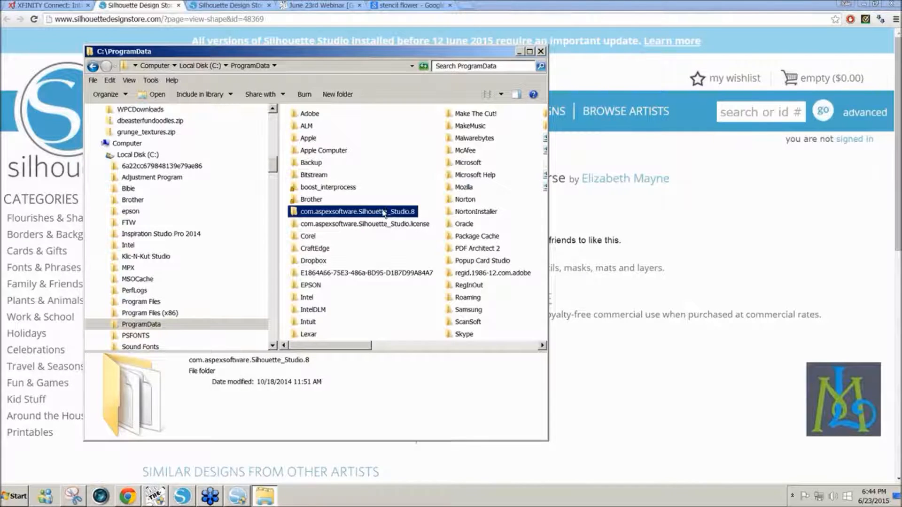
mouse_move(383, 214)
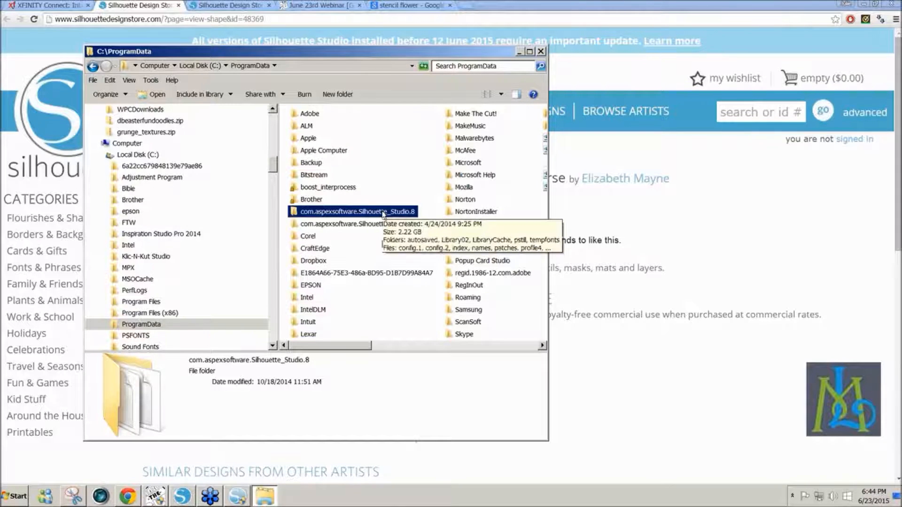
click(358, 224)
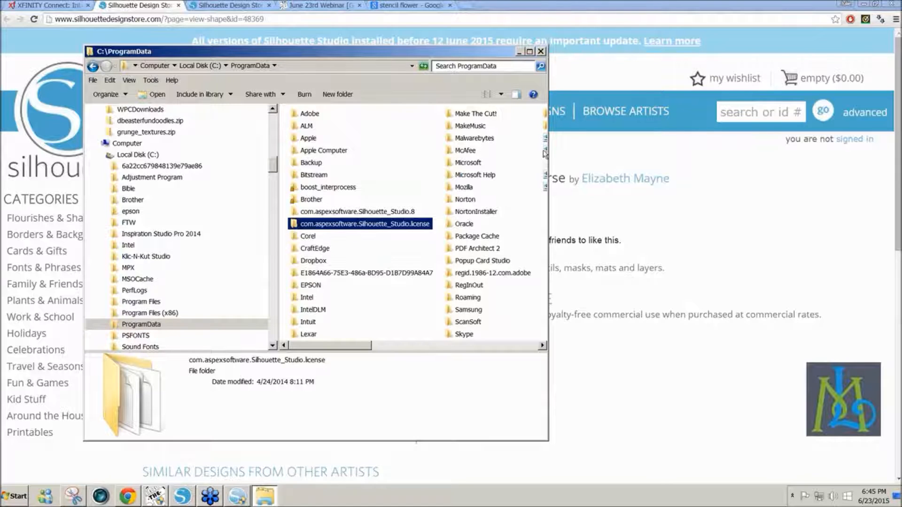
click(520, 52)
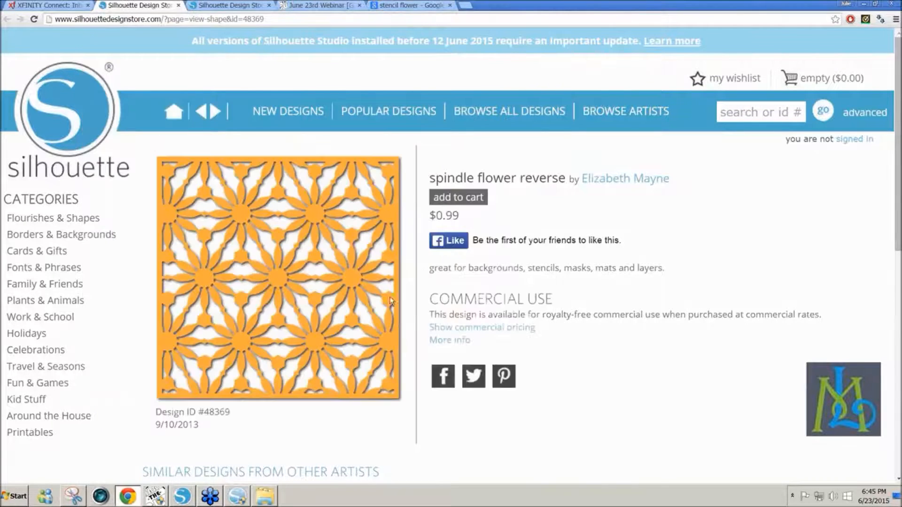
click(162, 500)
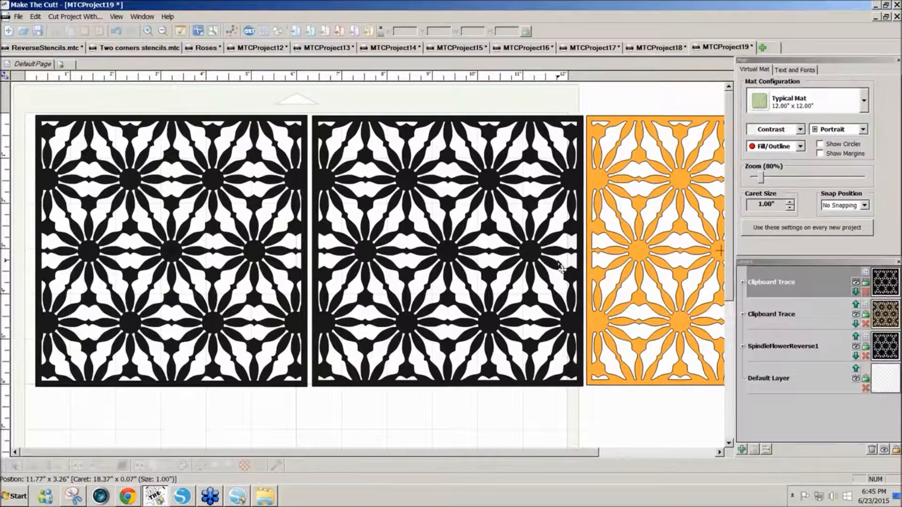
click(538, 262)
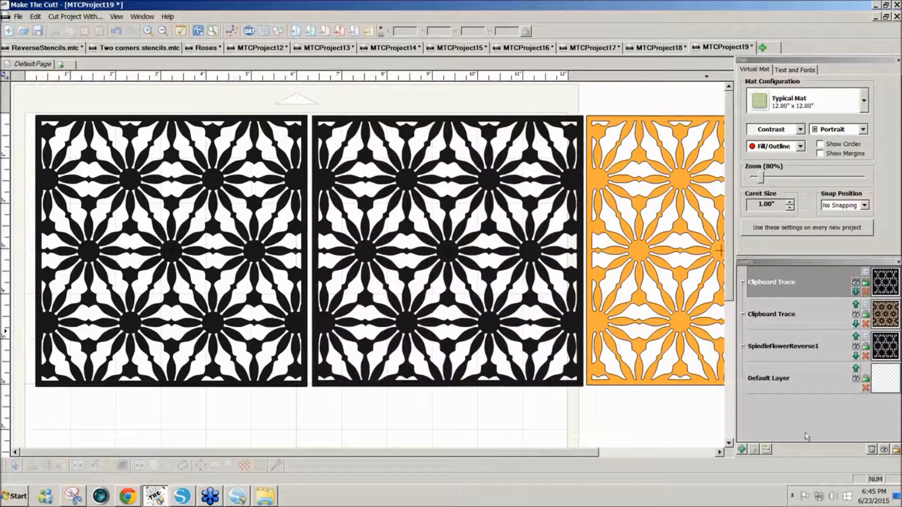
click(894, 23)
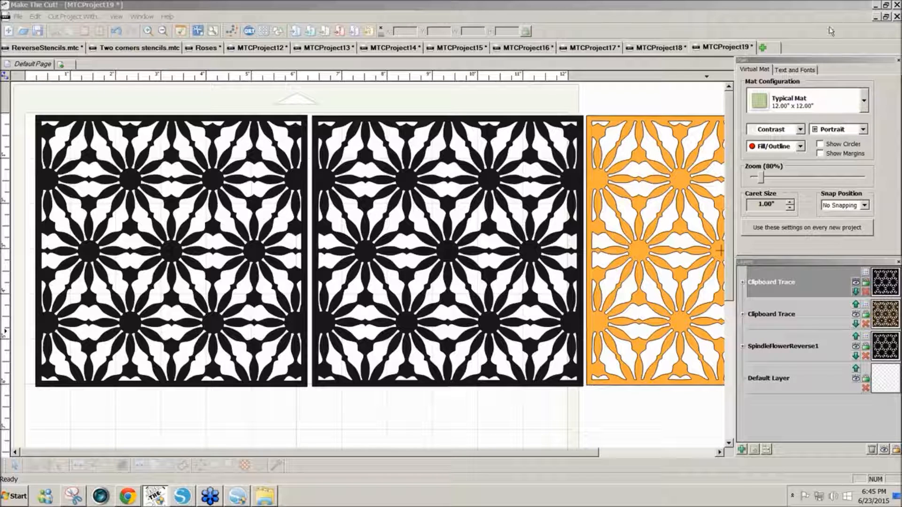
click(825, 79)
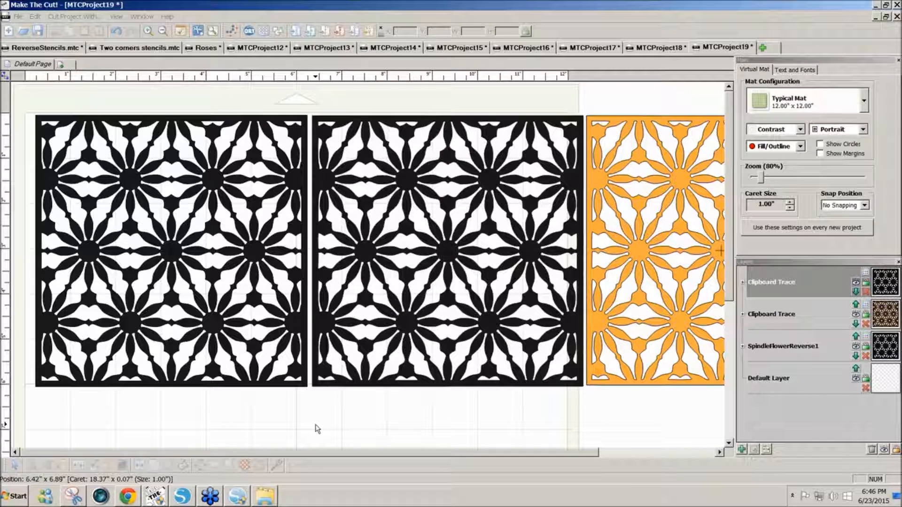
Return to the ProgramData folder in Windows Explorer and compare the com.aspexsoftware.Silhouette_Studio.8 and .license folder details.
click(265, 497)
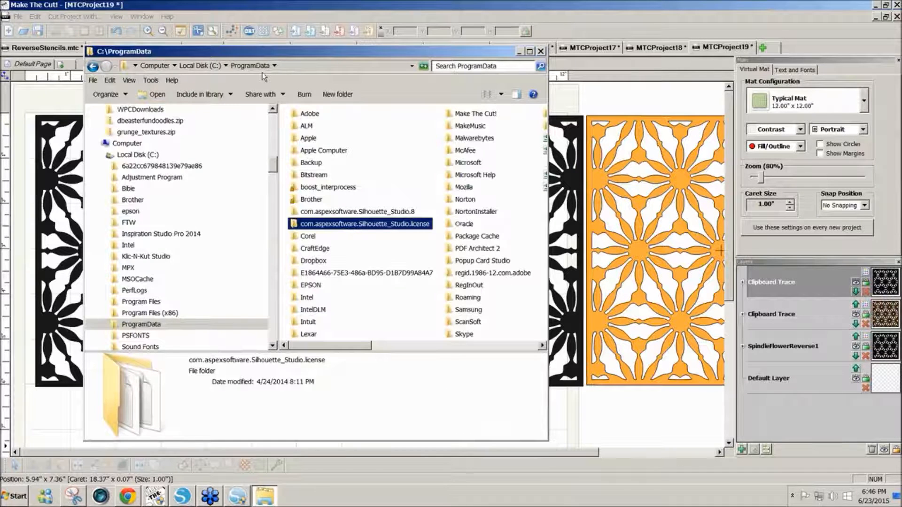
click(346, 214)
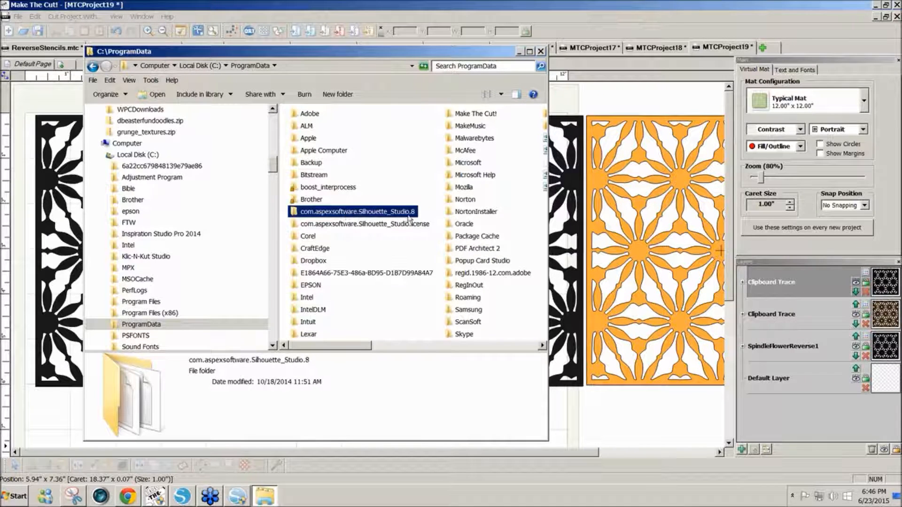
click(363, 227)
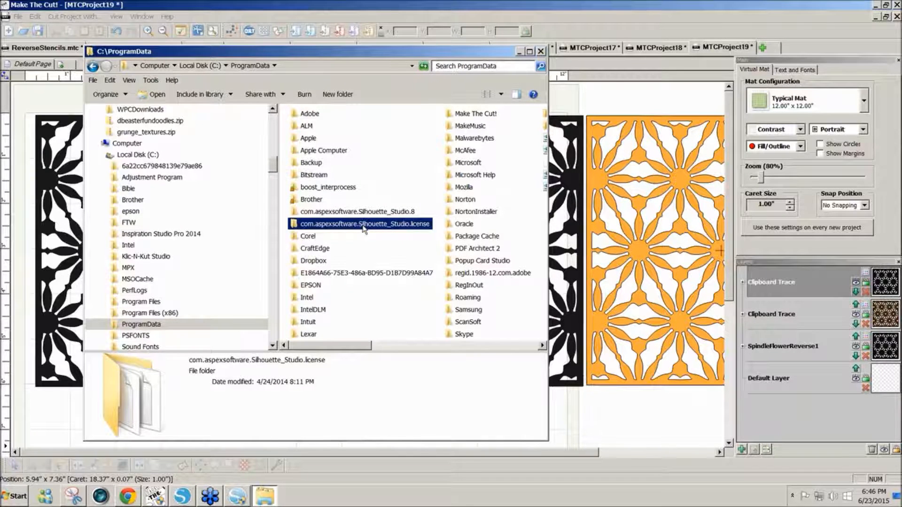
click(361, 237)
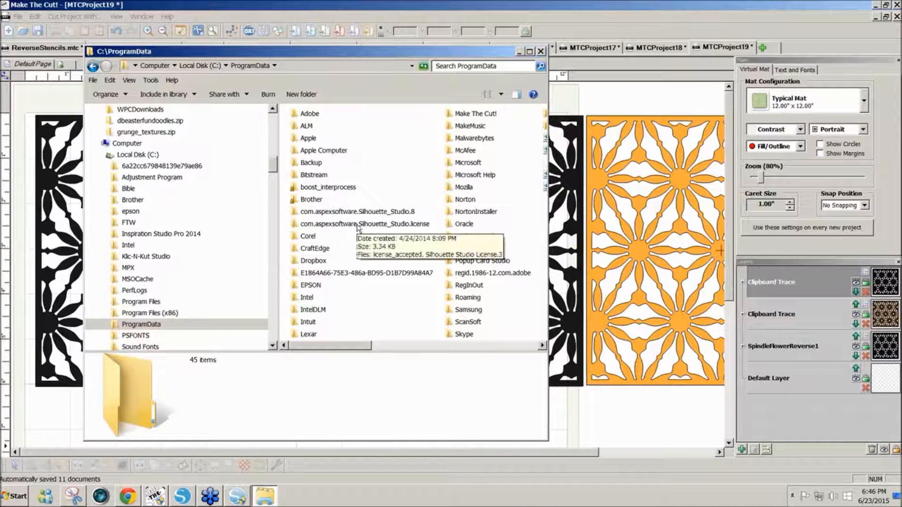
click(358, 229)
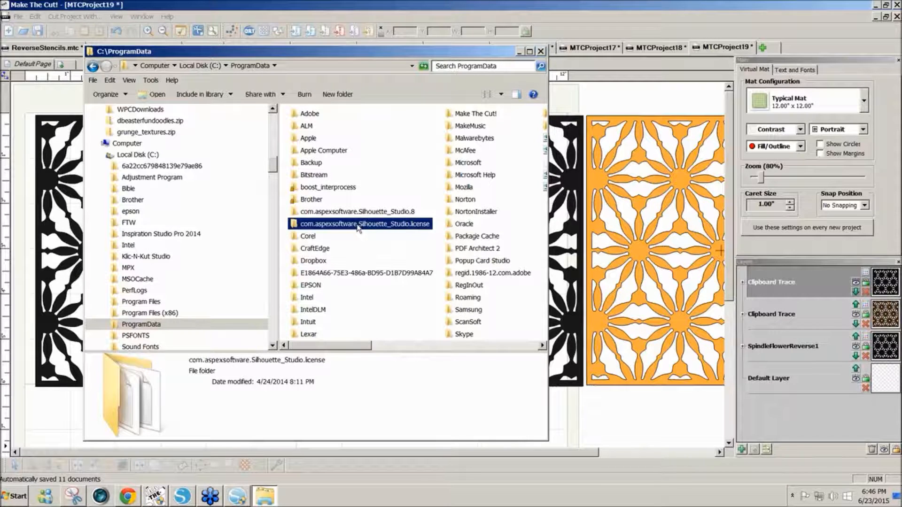
Examine the general properties of the com.aspexsoftware.Silhouette_Studio.license folder and close them without changes.
right_click(358, 229)
click(331, 228)
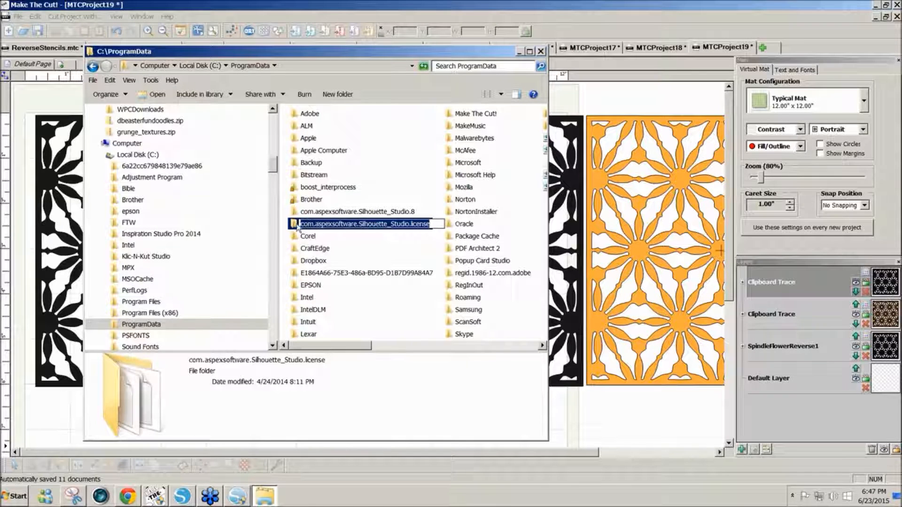
right_click(307, 225)
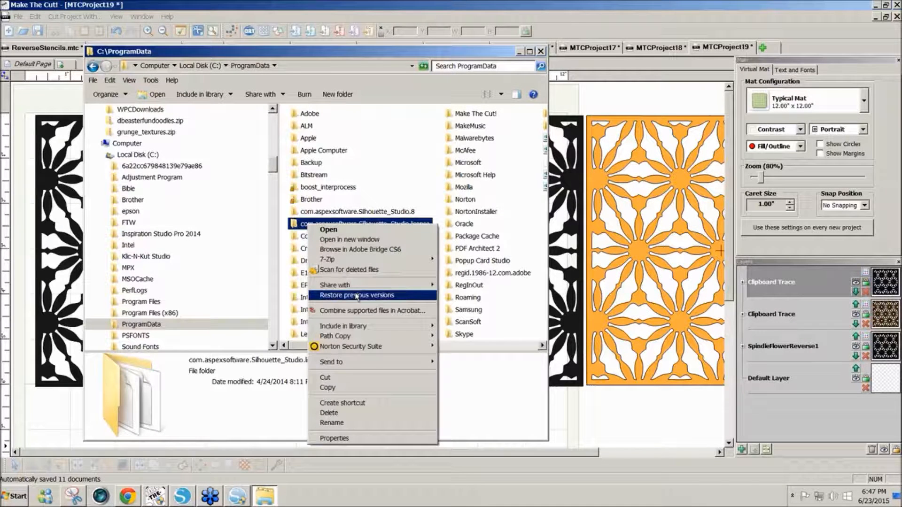
click(354, 439)
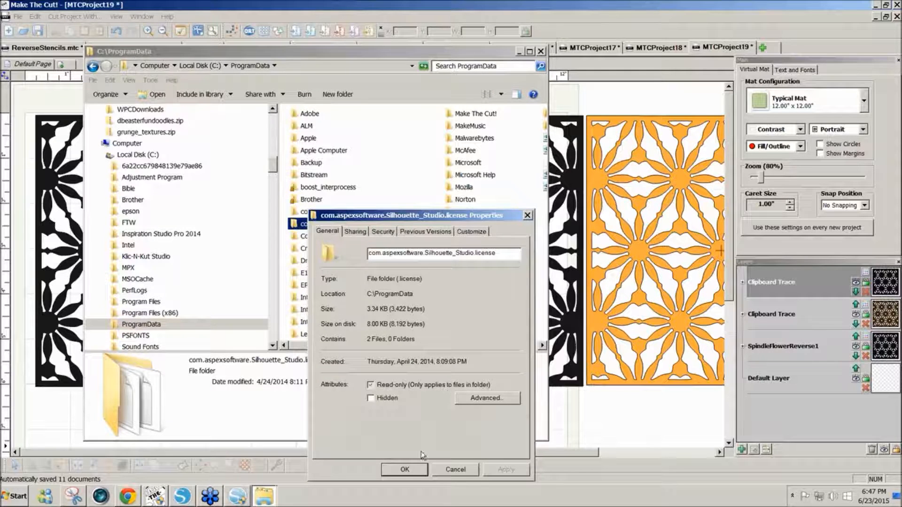
click(404, 469)
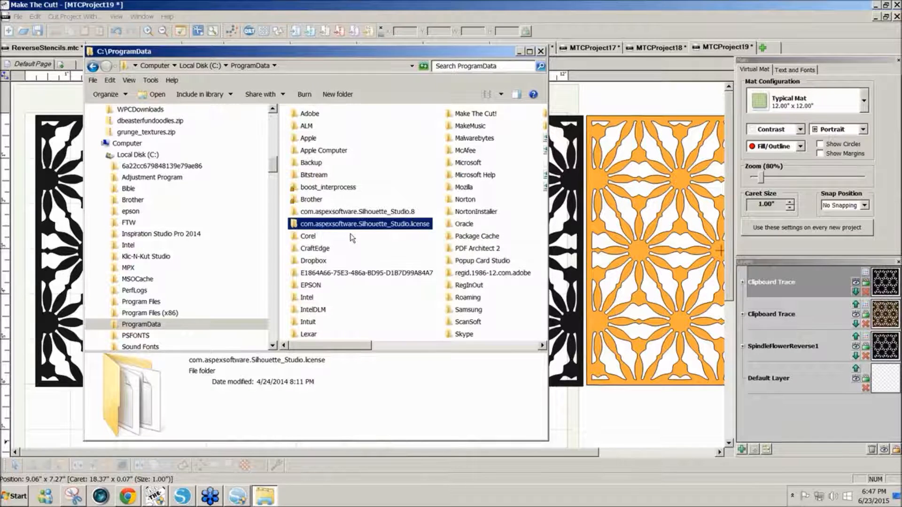
Reopen the Silhouette_Studio.license folder's properties to check its attributes, close them without changes, and deselect the folder.
mouse_move(350, 229)
click(367, 227)
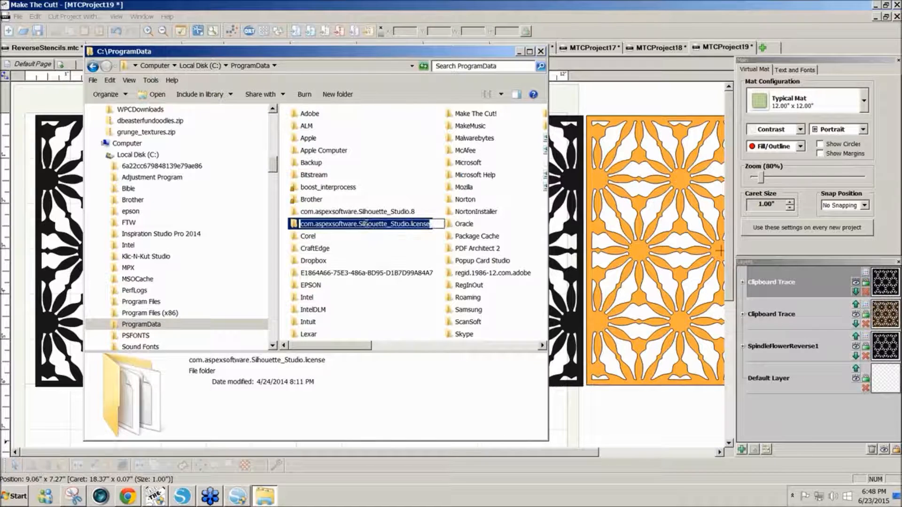
right_click(367, 226)
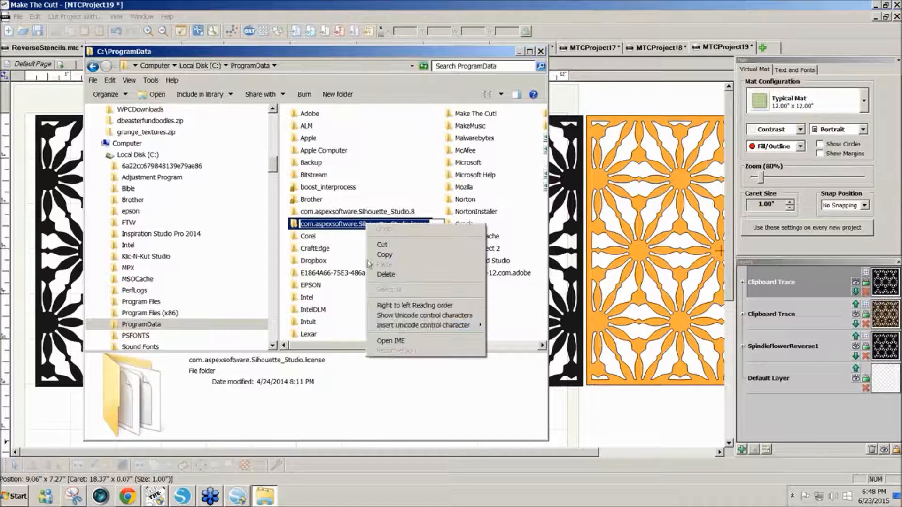
click(295, 225)
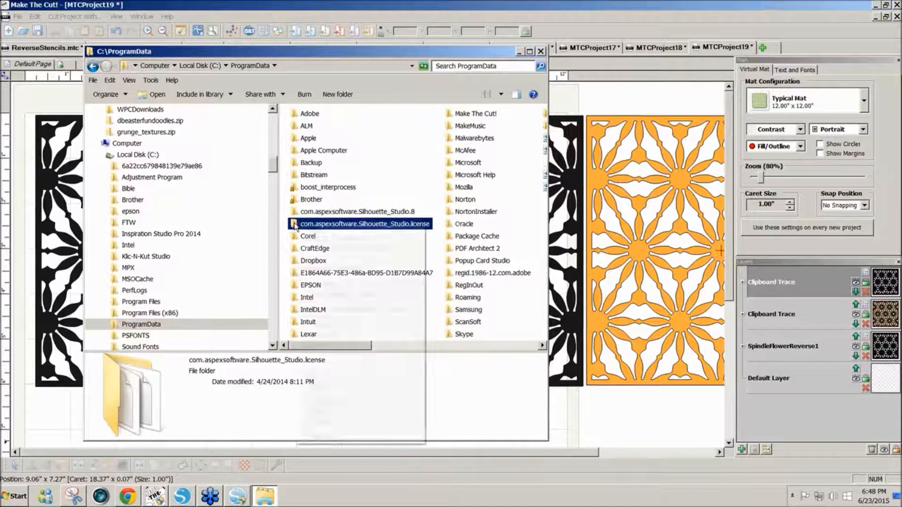
right_click(295, 226)
click(321, 437)
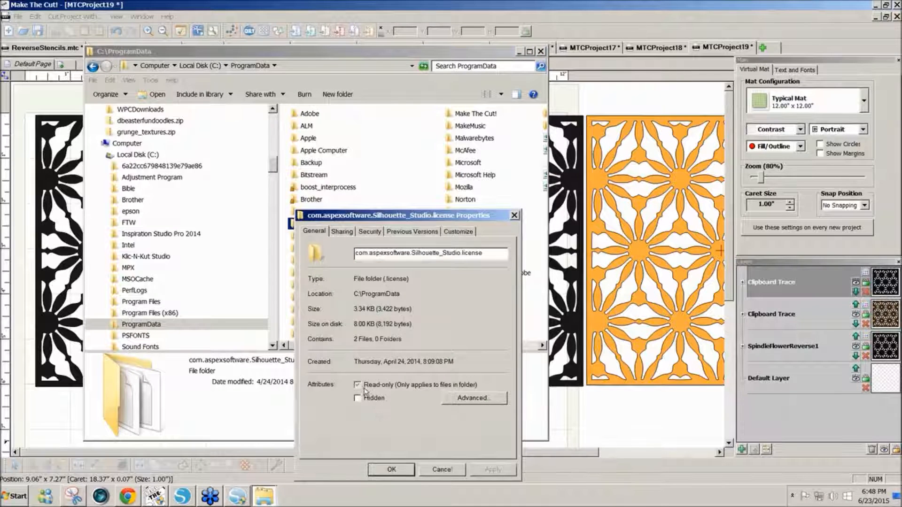
click(391, 469)
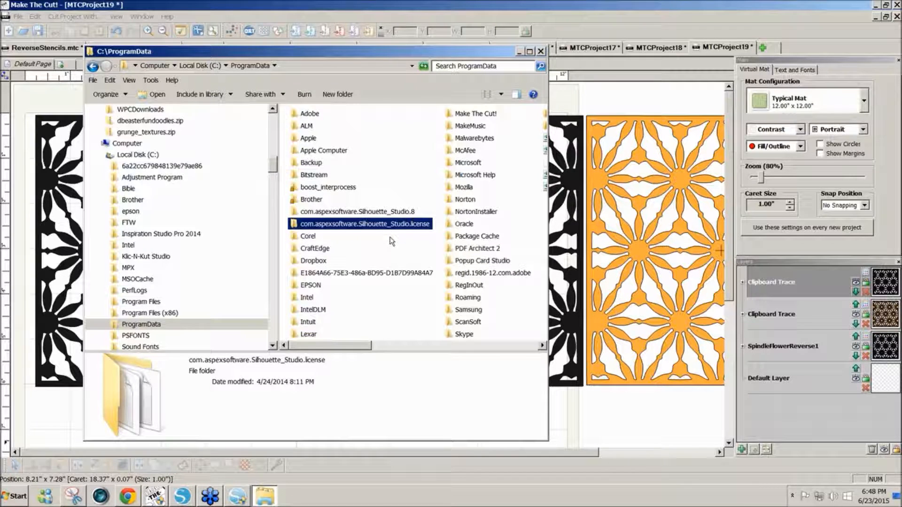
mouse_move(381, 233)
click(379, 240)
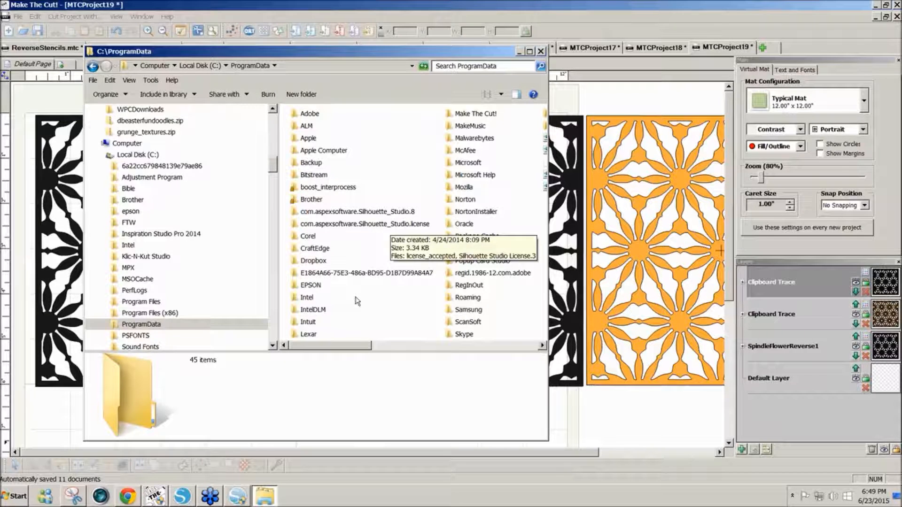
Switch to the Silhouette Studio window with SpindleFlowerReverse1.svg and show the Recent Downloads folder in My Library.
click(239, 496)
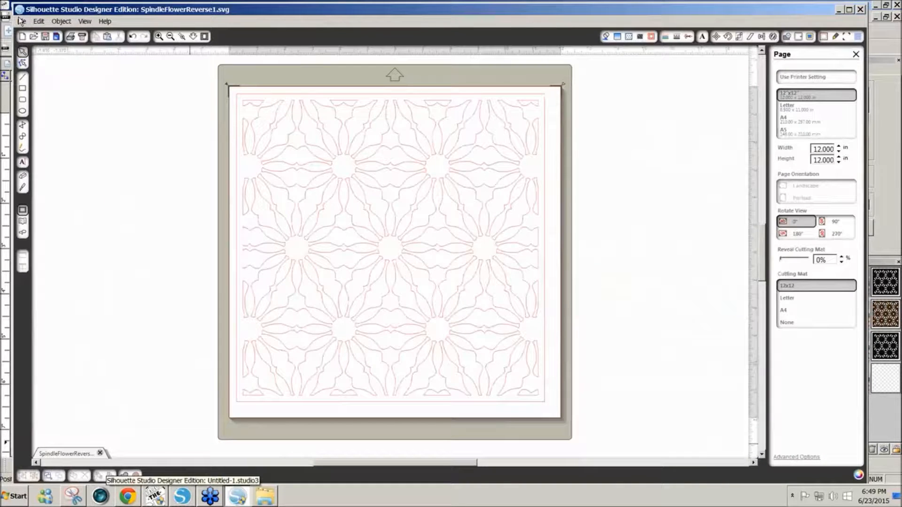
click(22, 21)
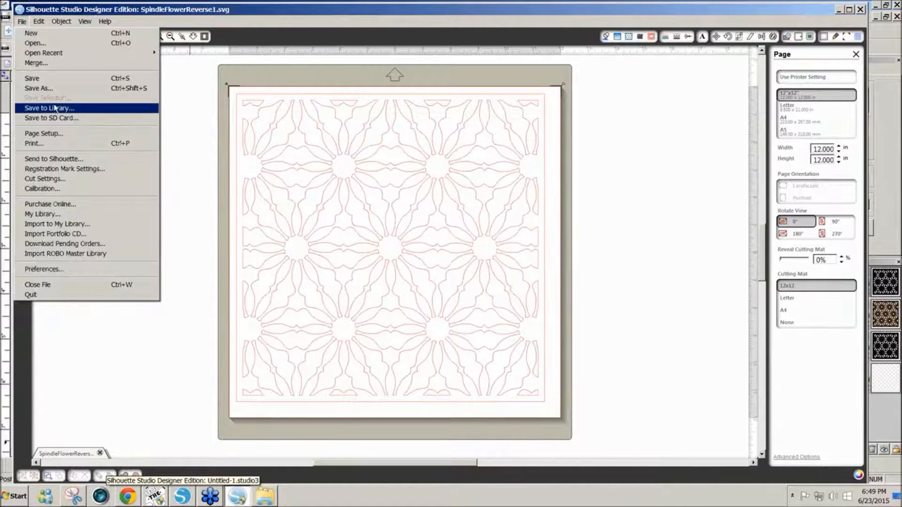
click(57, 214)
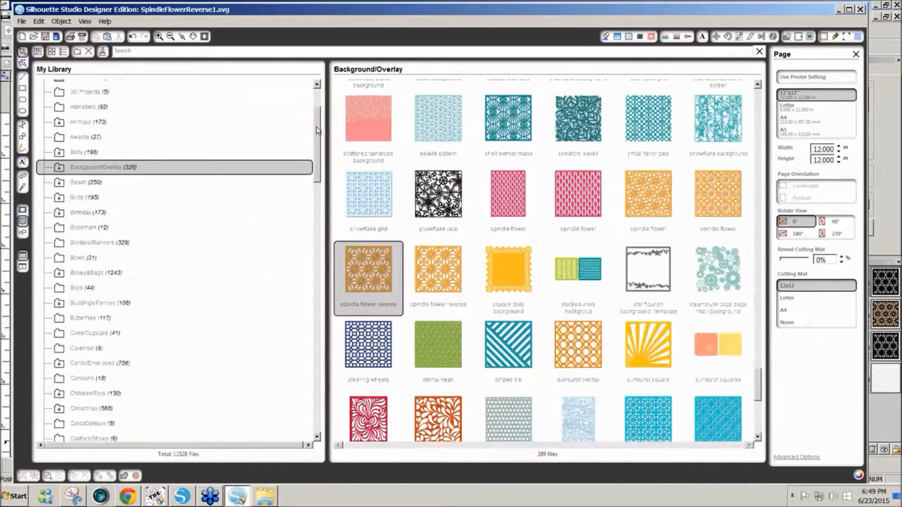
scroll(317, 126, up, 2)
click(119, 147)
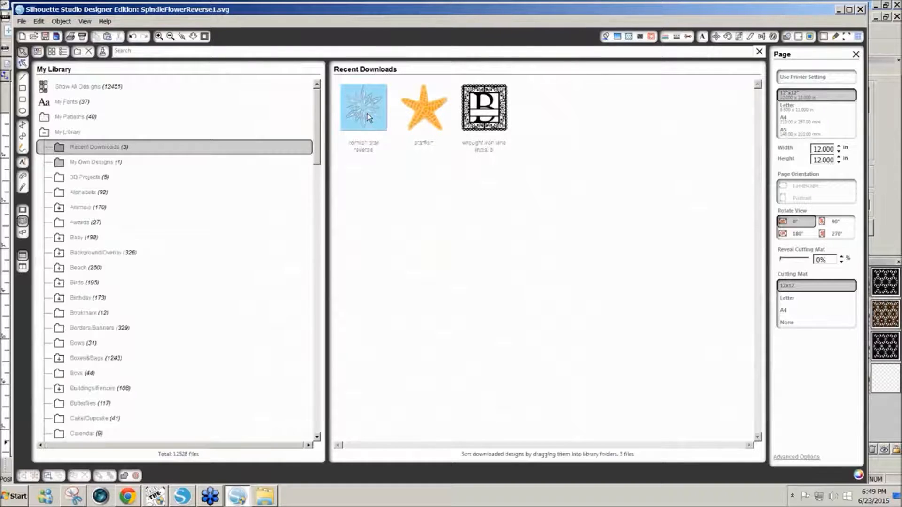
Check the release information of this Silhouette Studio Designer Edition and close the About window.
click(104, 22)
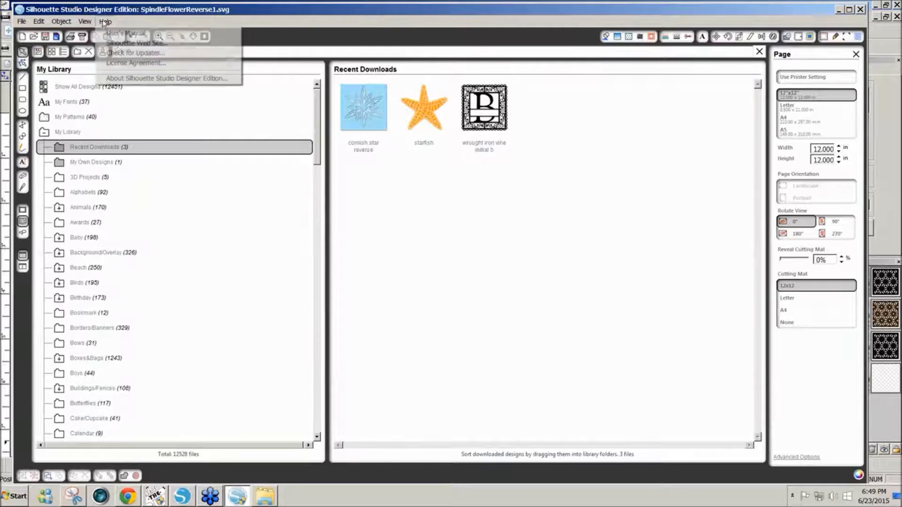
click(129, 78)
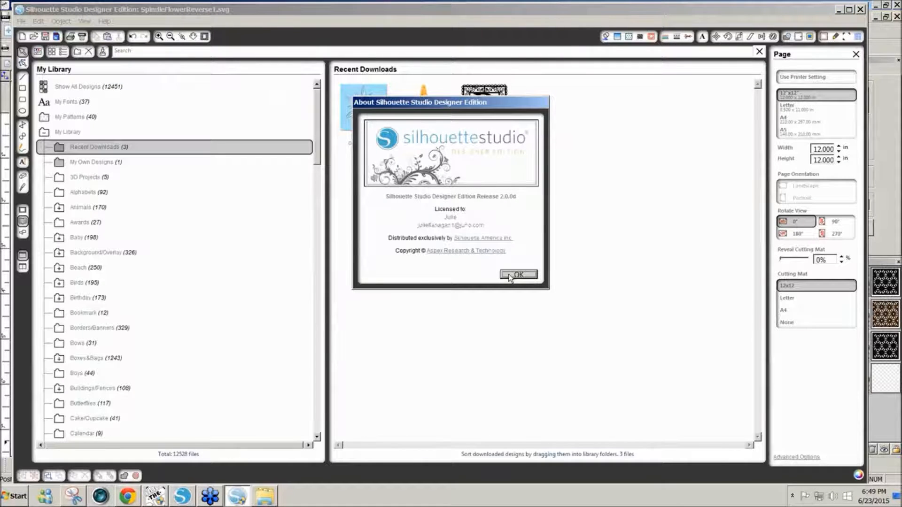
click(516, 275)
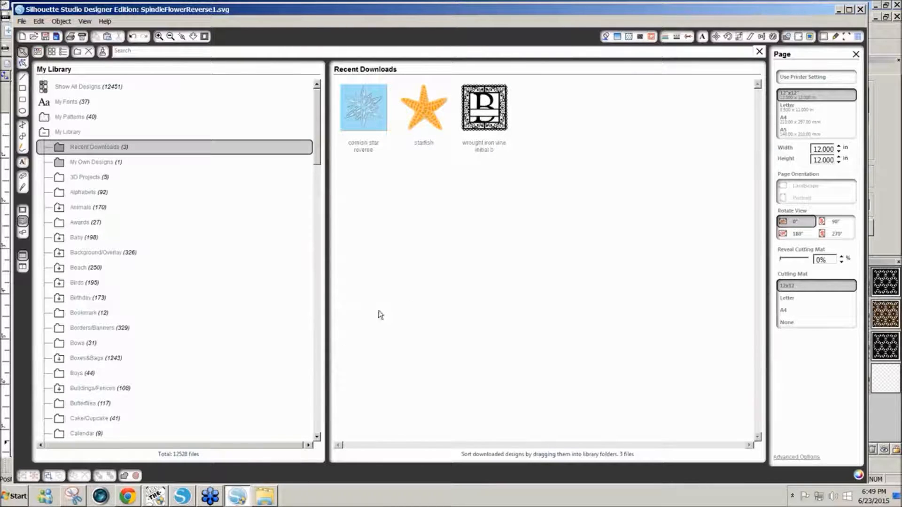
Show Recent Downloads in the Untitled-1.studio3 Silhouette Studio window and return to the SpindleFlowerReverse1.svg window to compare the libraries.
click(181, 496)
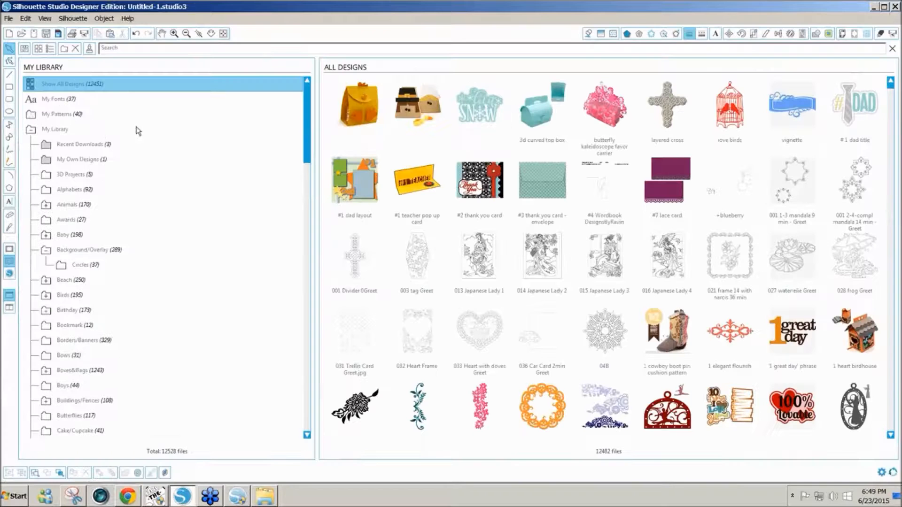
click(87, 147)
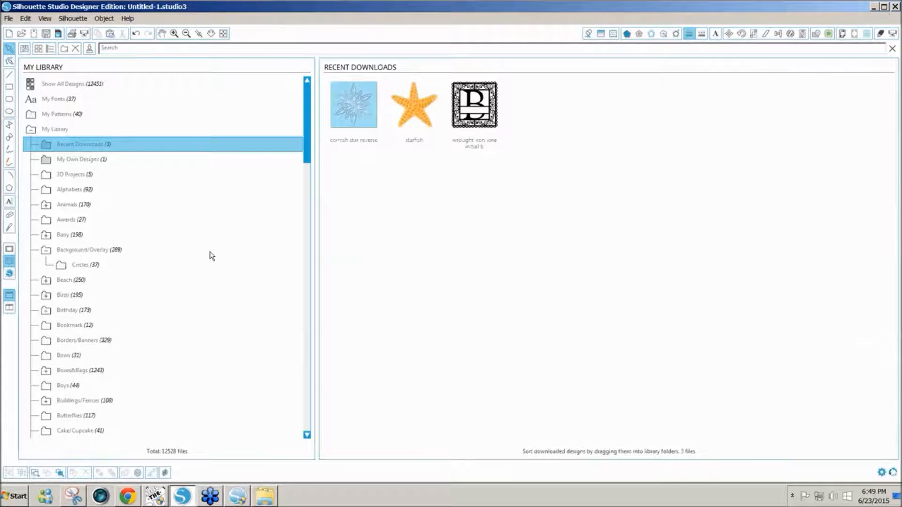
click(237, 498)
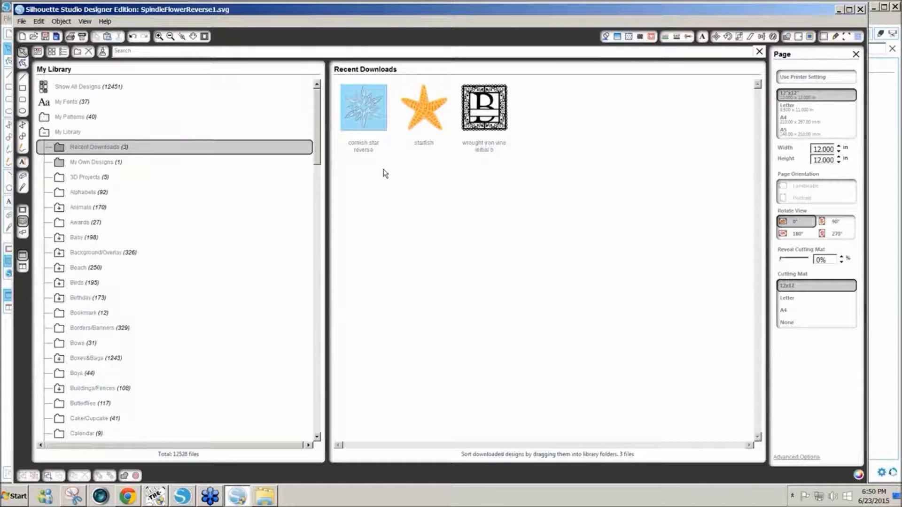
Switch to Windows Explorer, browse to Program Files (x86), and open the Silhouette Studio33 folder.
click(266, 496)
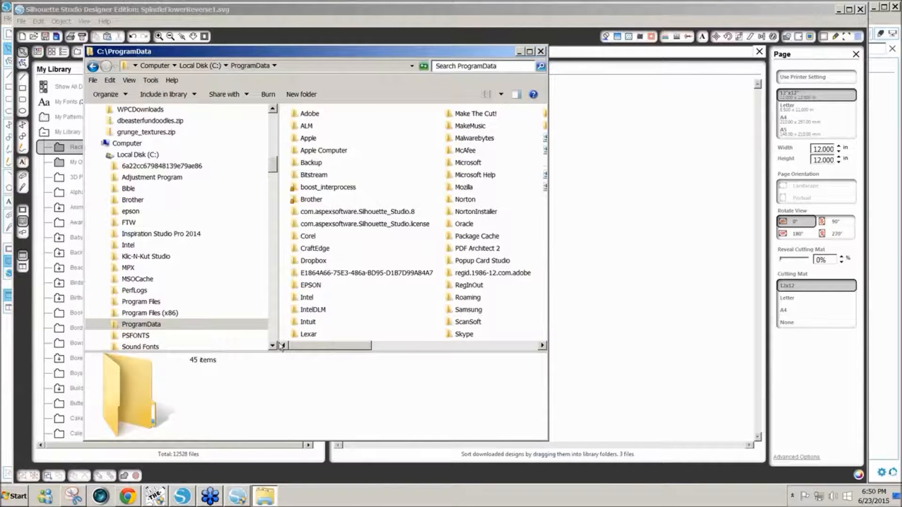
click(155, 314)
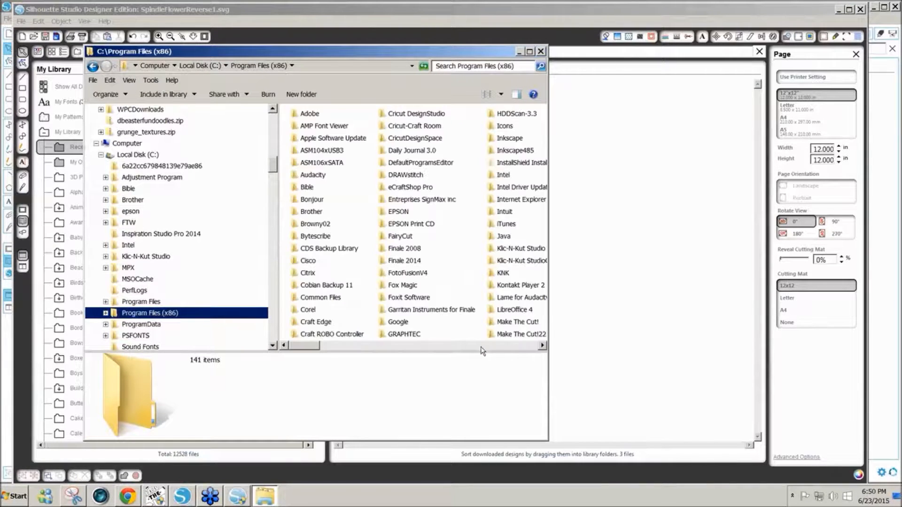
click(497, 351)
click(499, 350)
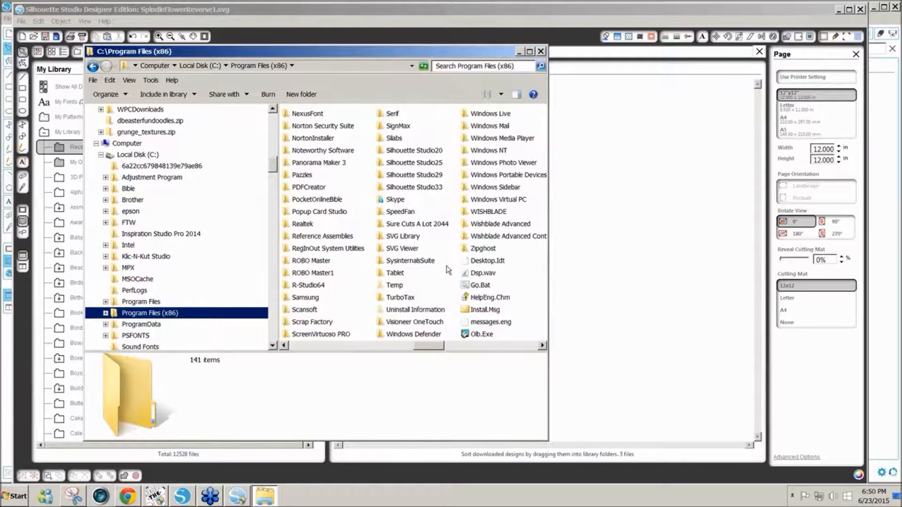
click(407, 188)
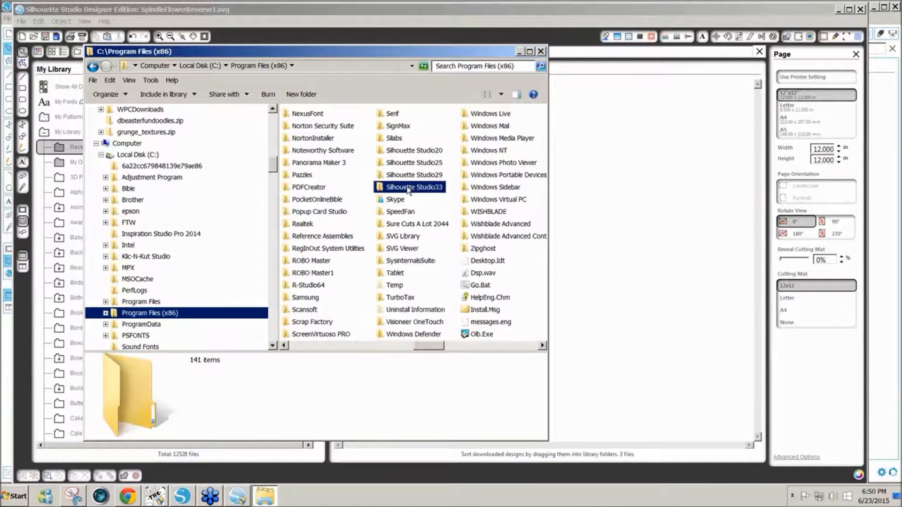
double_click(407, 188)
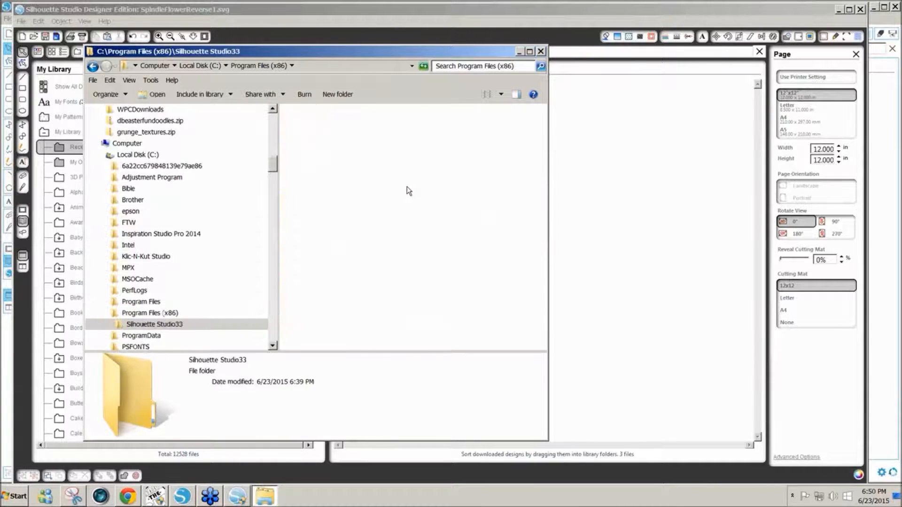
Return to Program Files (x86), reopen Silhouette Studio33 to check the file details of Silhouette Studio33.exe, and go back.
click(93, 66)
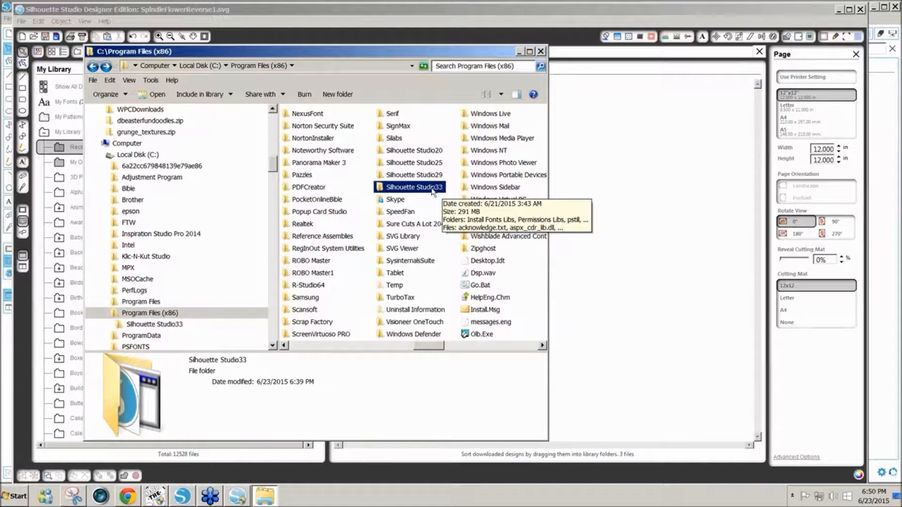
double_click(380, 188)
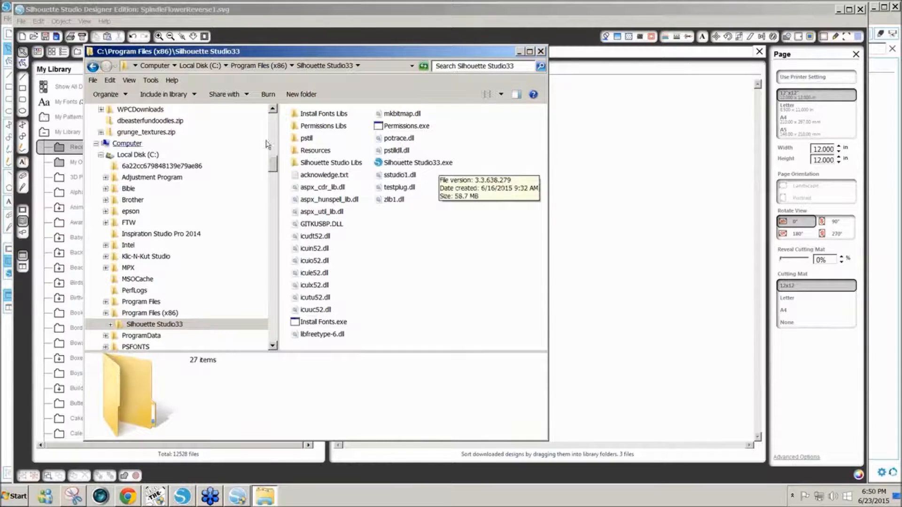
click(95, 69)
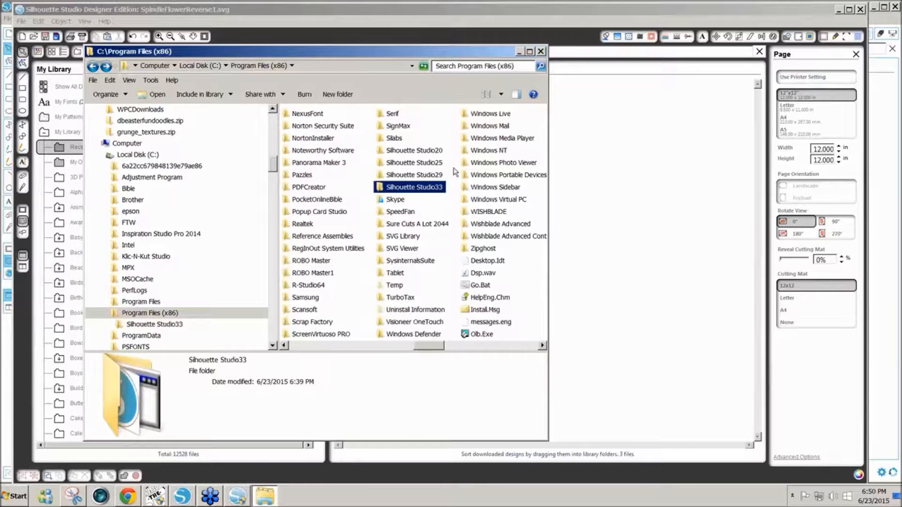
Open the Silhouette Studio20 folder, examine Silhouette Studio20.exe's file details, and return to Program Files (x86) to compare the versioned folders.
double_click(425, 152)
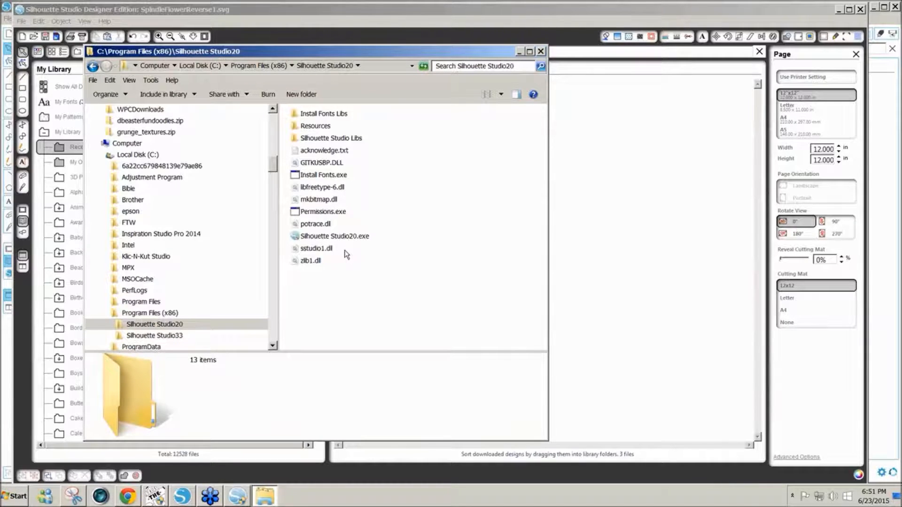
mouse_move(351, 241)
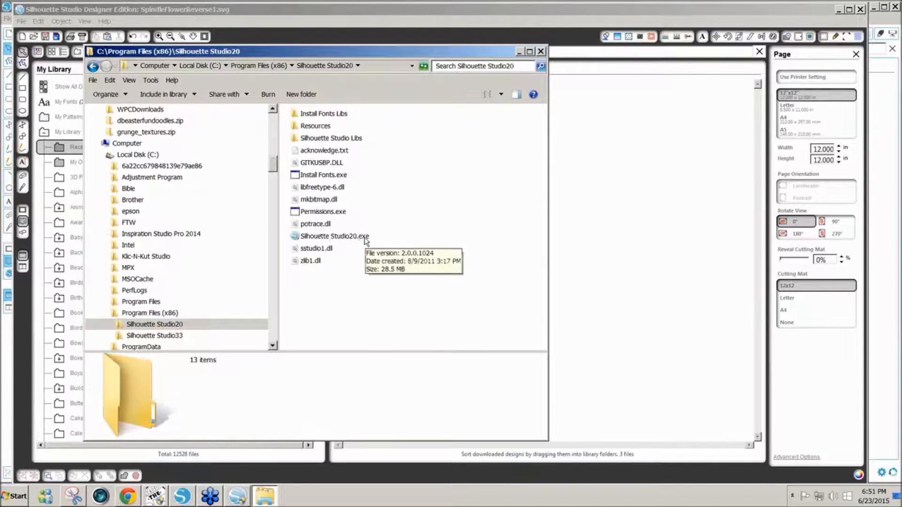
click(93, 67)
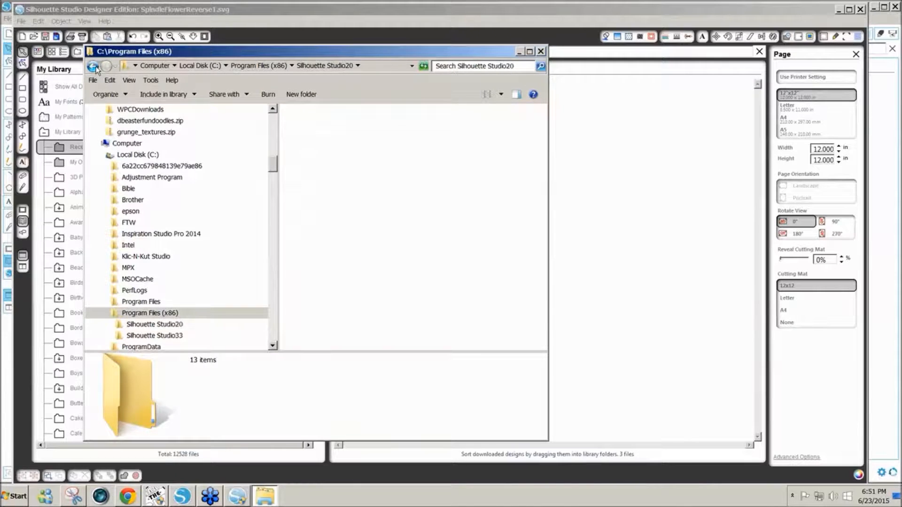
mouse_move(432, 157)
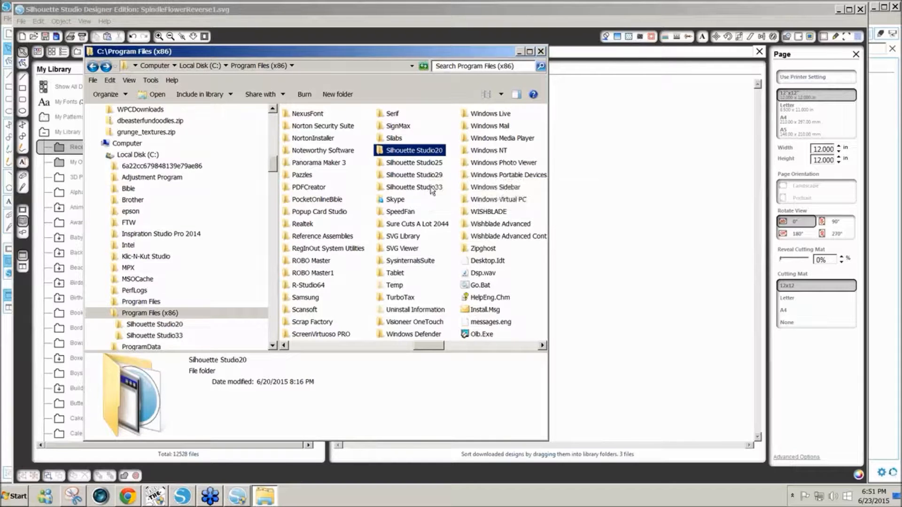
mouse_move(431, 191)
click(666, 282)
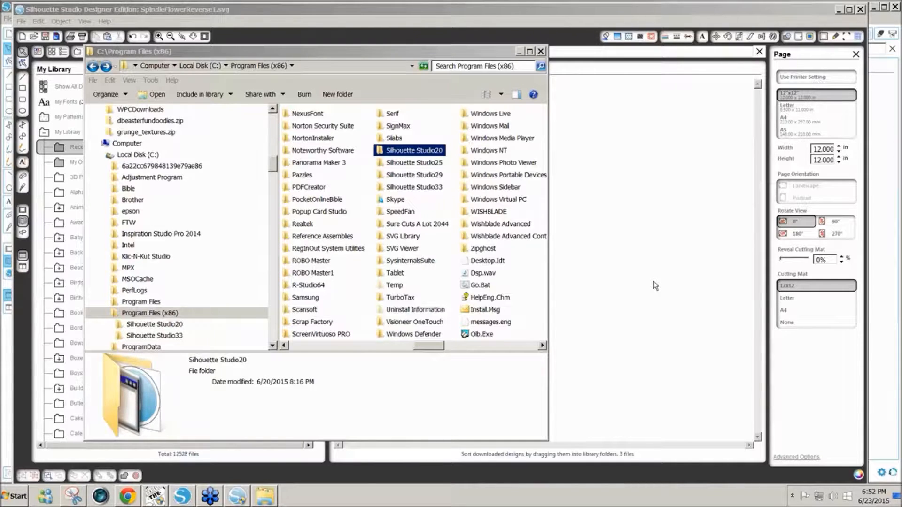
Switch to Chrome, load facebook.com in a new tab, and open the Cutter Software group.
click(126, 502)
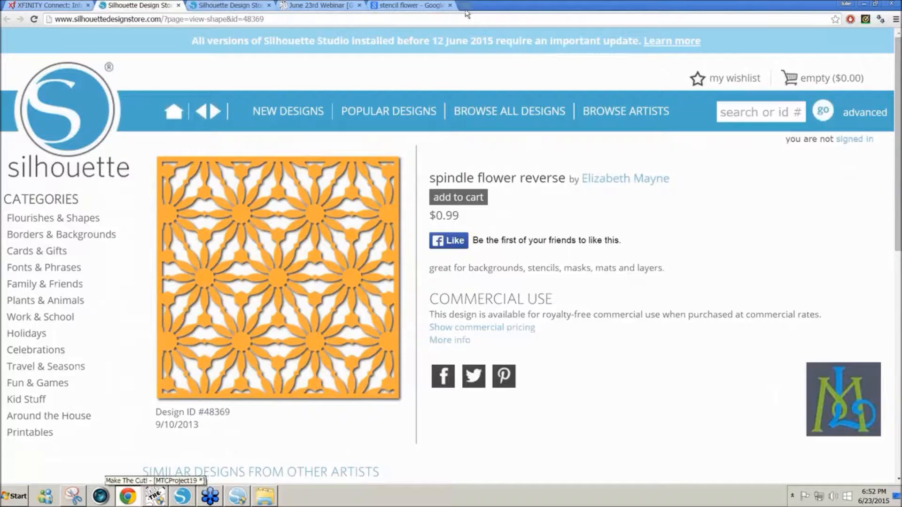
click(465, 5)
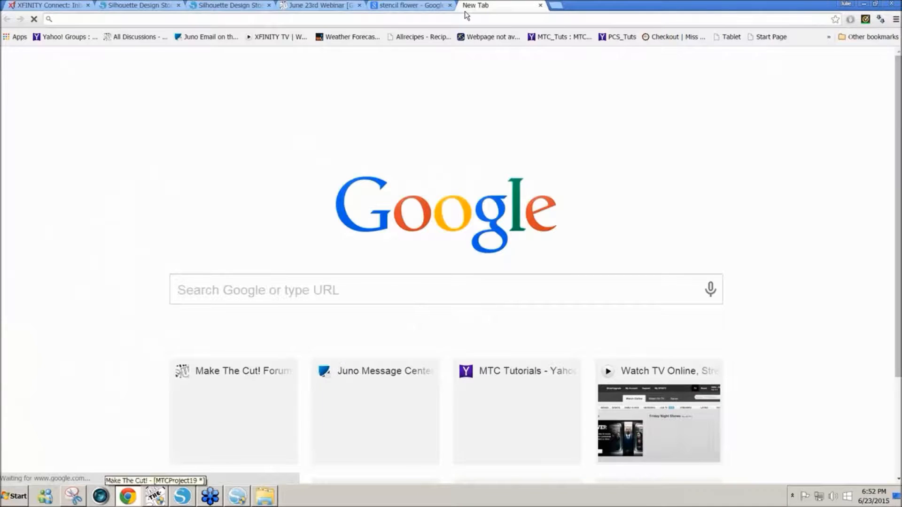
text(facebook.com)
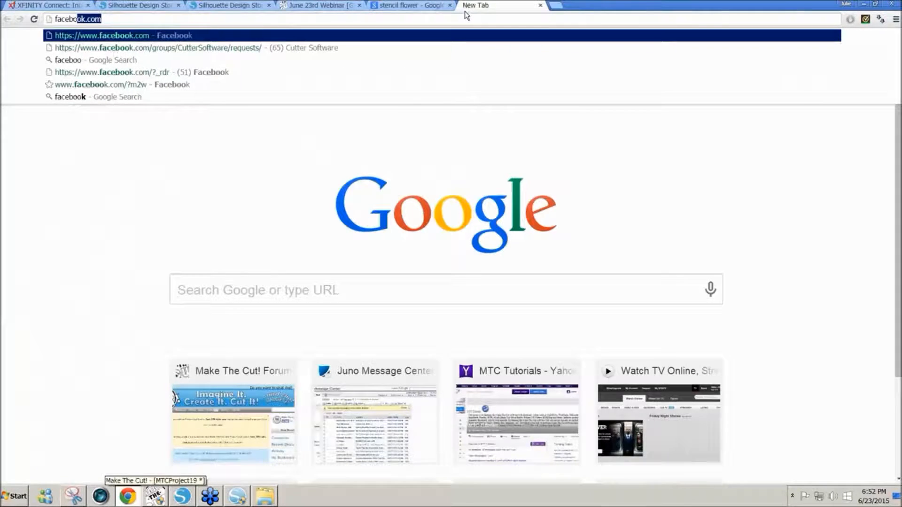
key(Return)
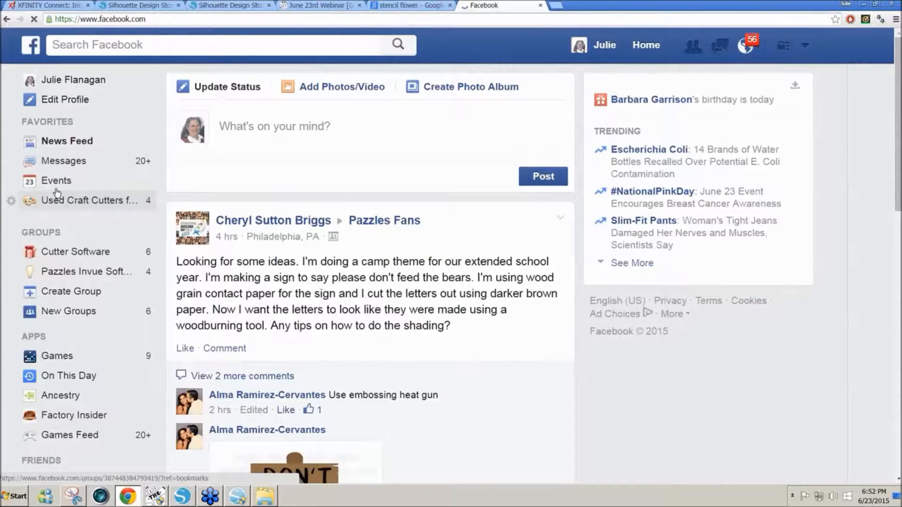
click(107, 251)
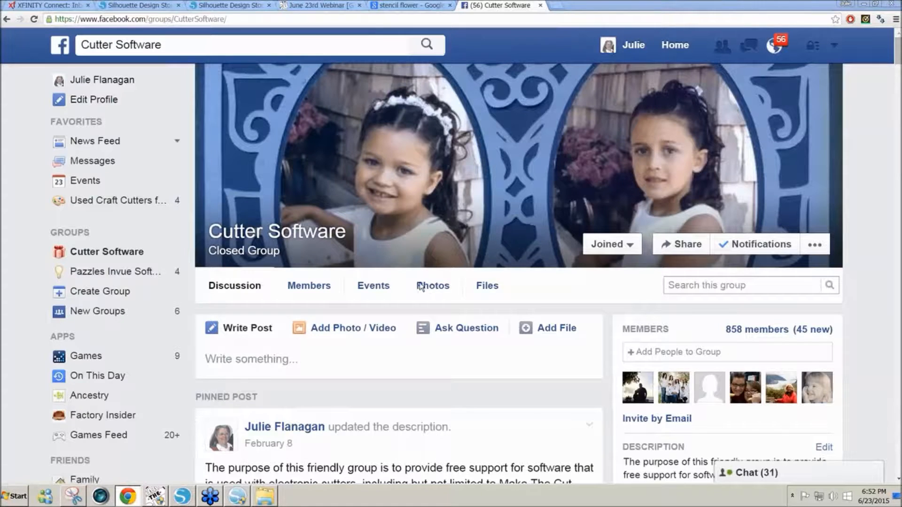
Browse the Cutter Software group's files as far as VI.06_FromSilhouetteStudioDE_ToMakeThe Cut.pdf.
click(487, 287)
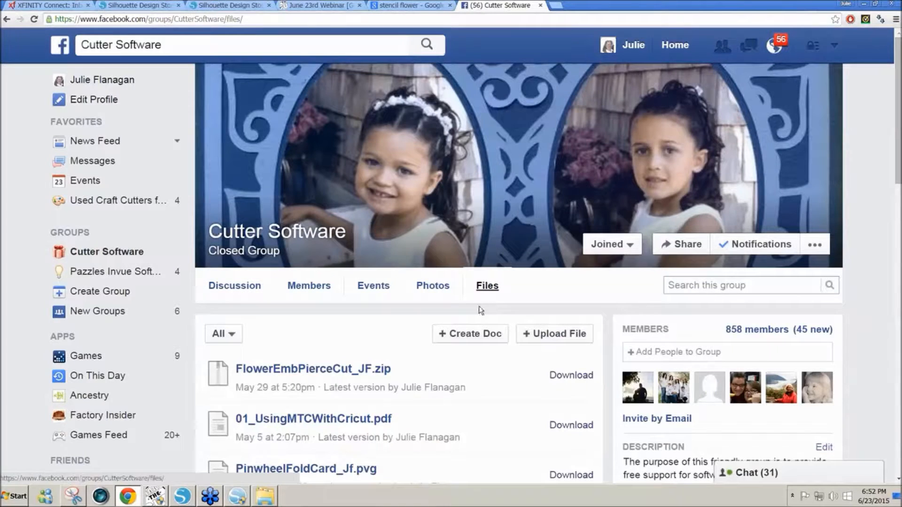
scroll(439, 389, down, 1)
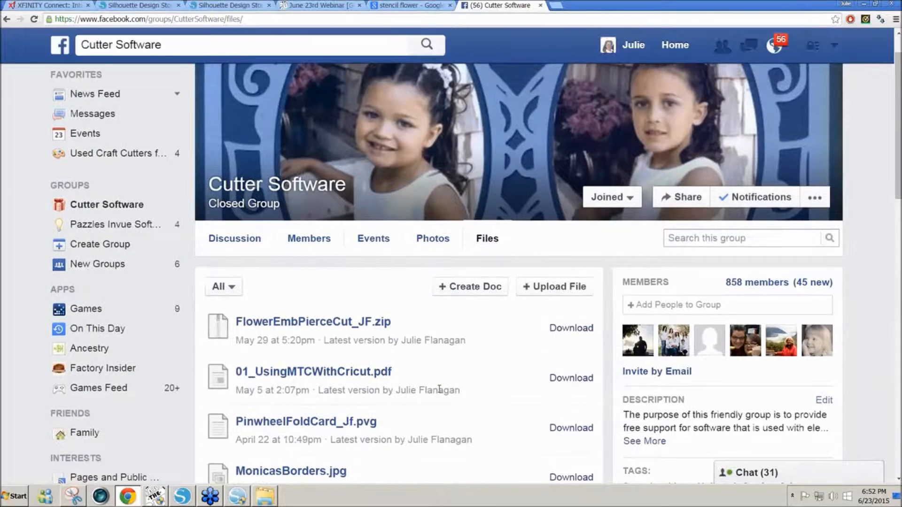
scroll(439, 388, down, 3)
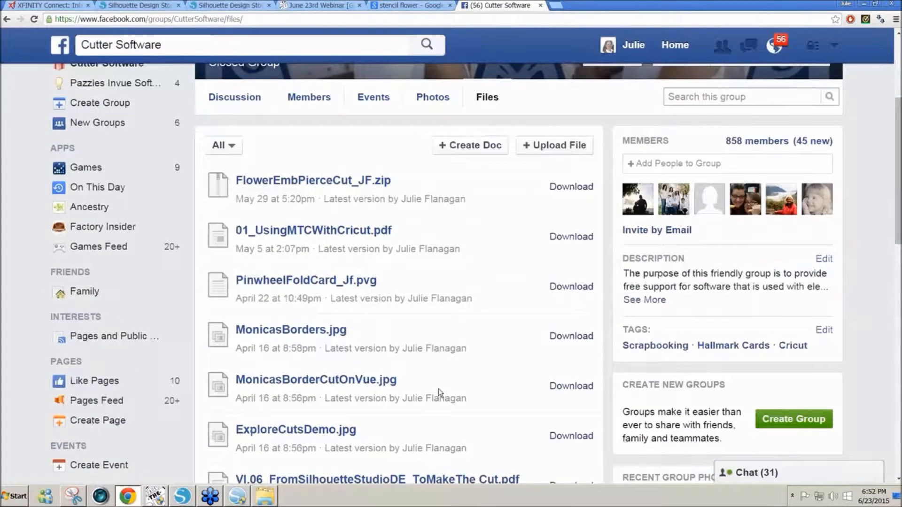
scroll(439, 392, down, 1)
scroll(440, 391, down, 1)
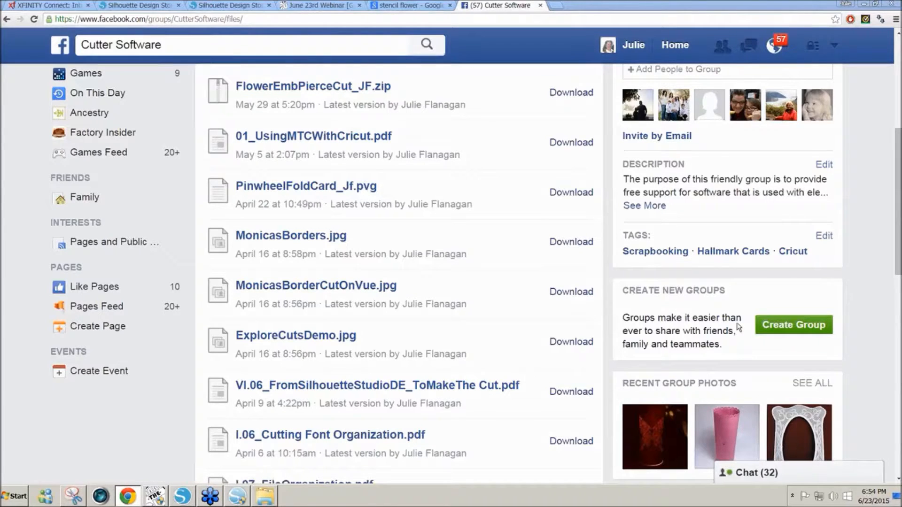
Switch to Make The Cut and review the open stencil projects from Two corners stencils.mtc through Roses and MTCProject12 to MTCProject14.
click(159, 496)
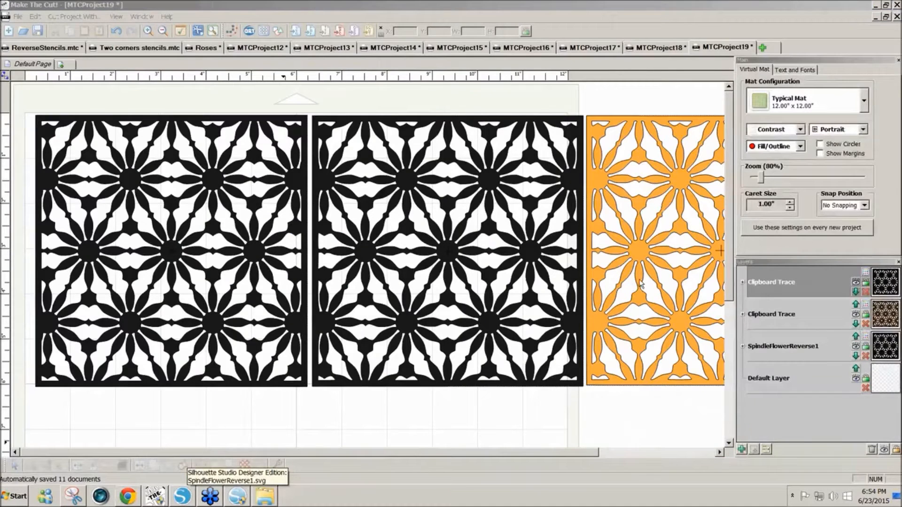
click(148, 49)
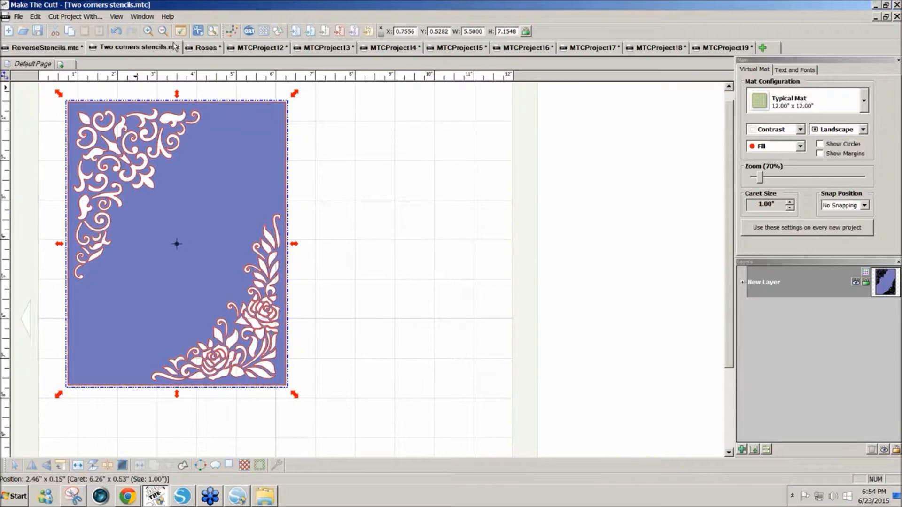
click(193, 48)
click(248, 48)
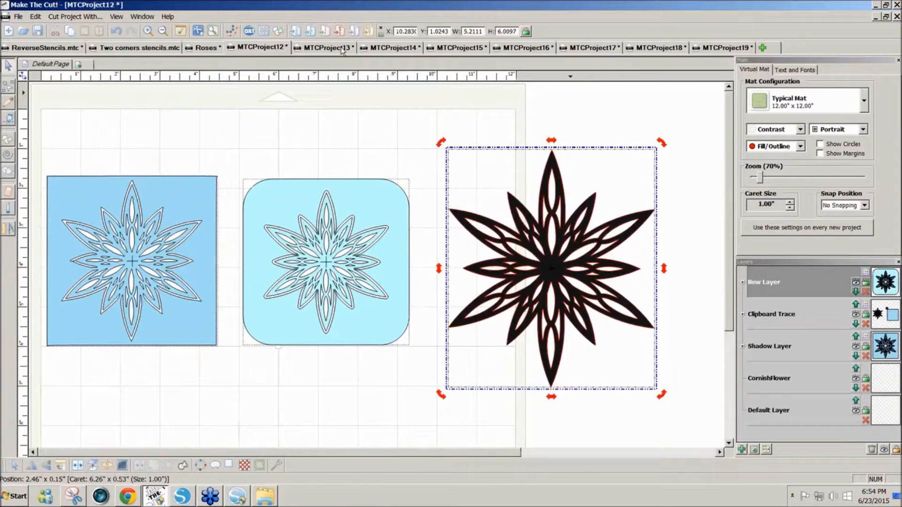
click(345, 48)
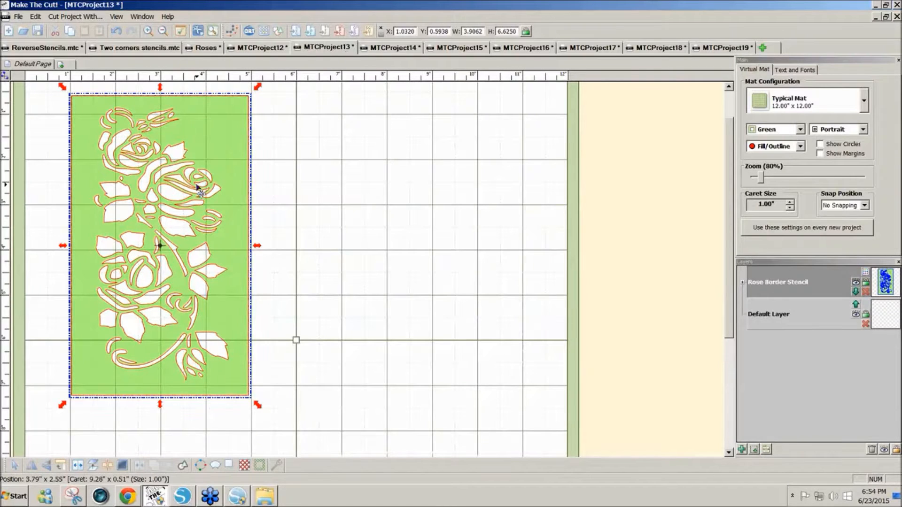
click(390, 48)
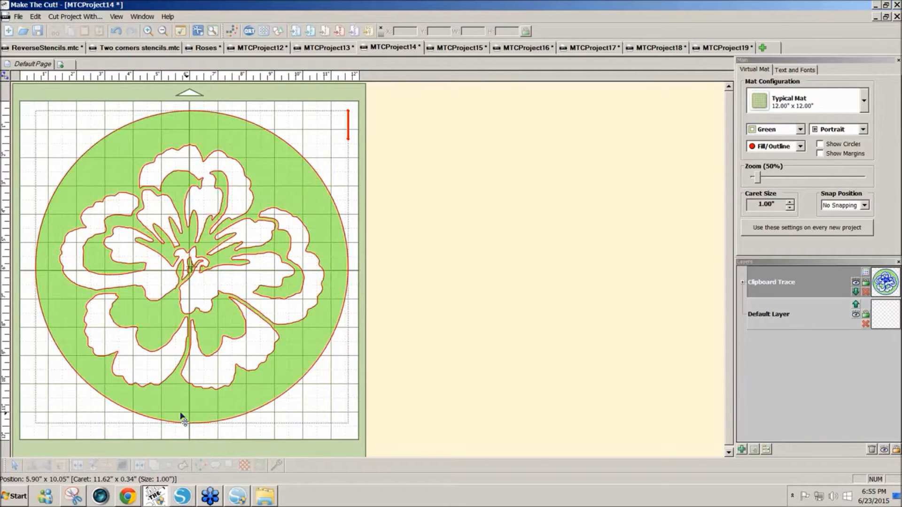
Switch back to Chrome, show the stencil flower Google image results, and close the peony flower preview.
click(131, 494)
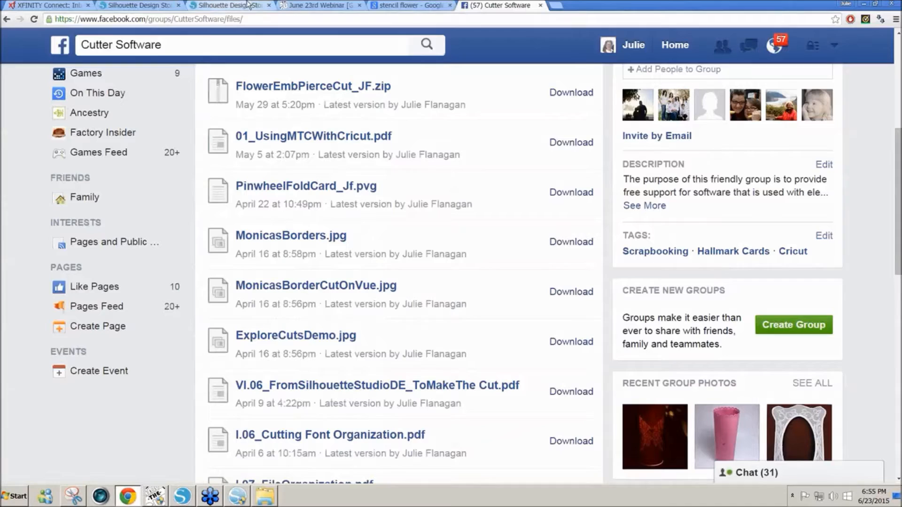
click(415, 6)
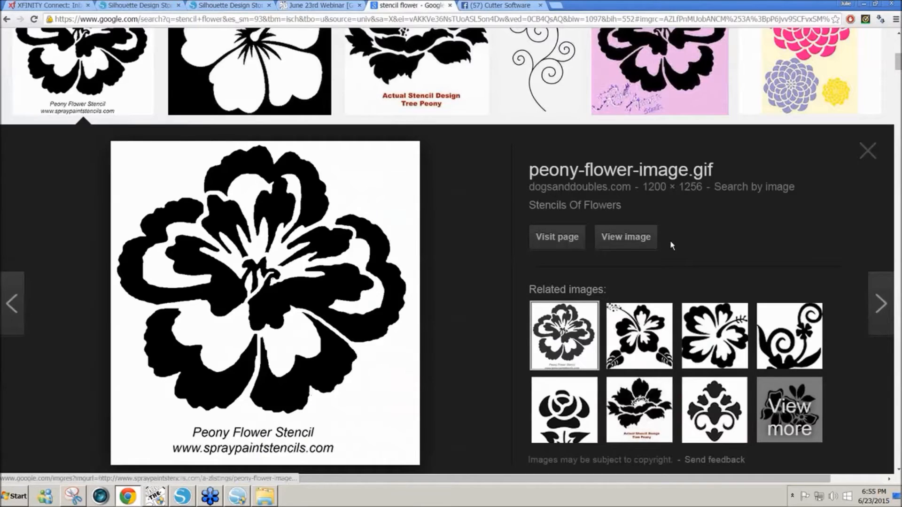
key(Escape)
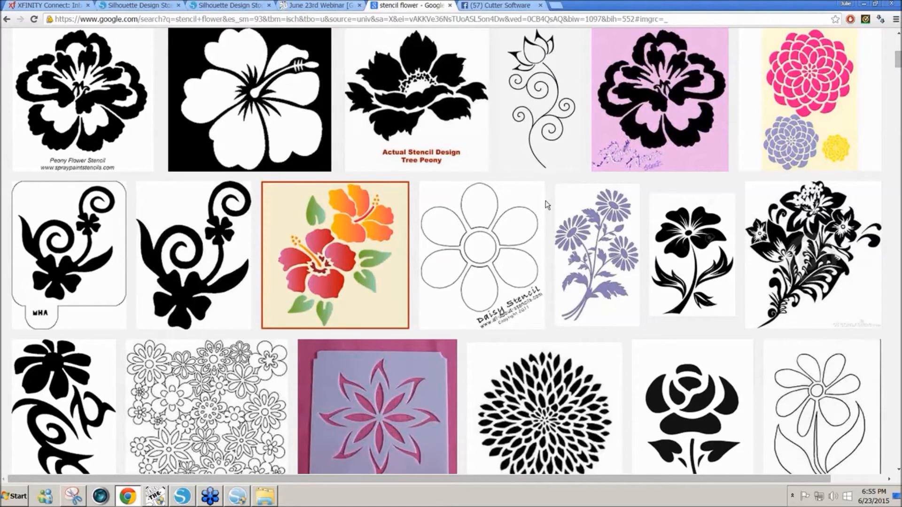
Browse further through the stencil flower image results to examine flower designs suitable for making stencils.
scroll(547, 205, down, 1)
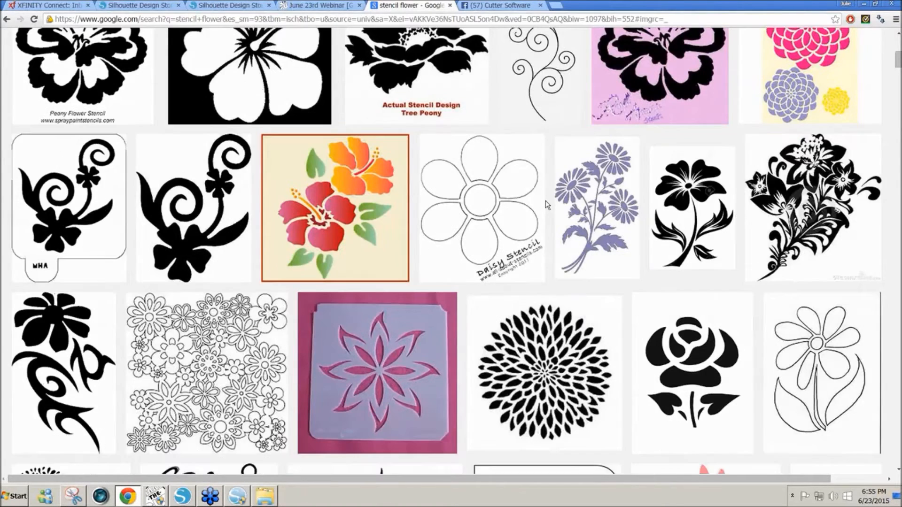
scroll(547, 205, down, 1)
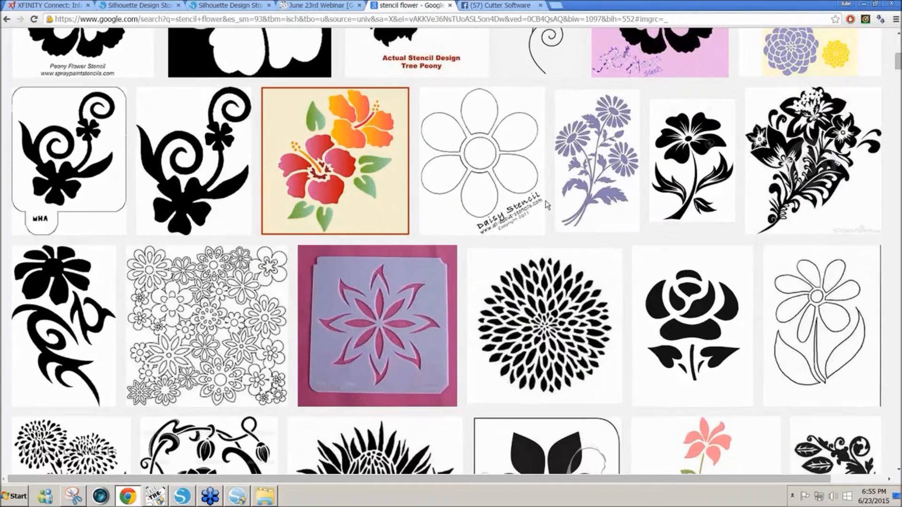
scroll(547, 205, down, 1)
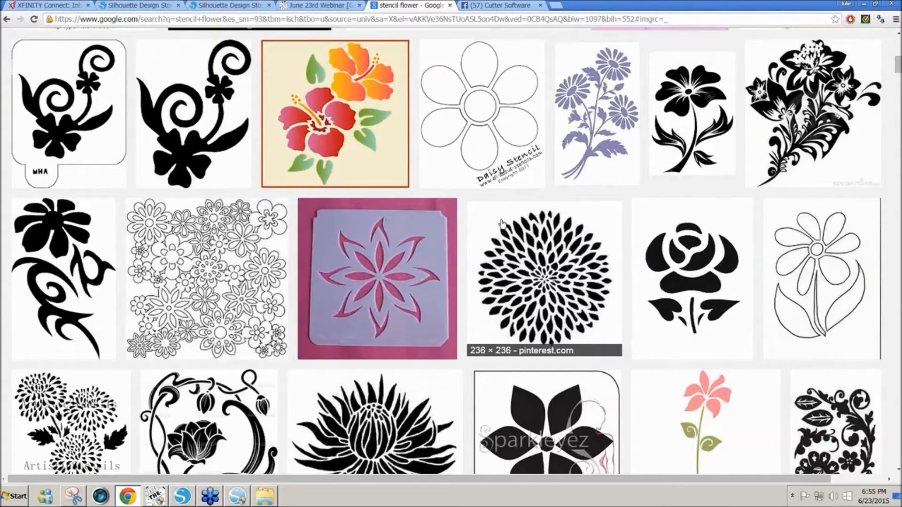
scroll(502, 223, down, 1)
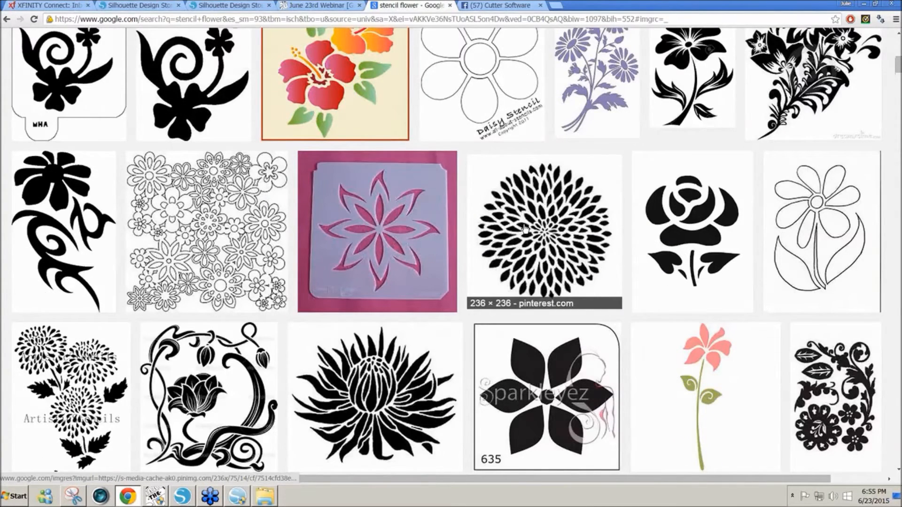
scroll(401, 319, down, 1)
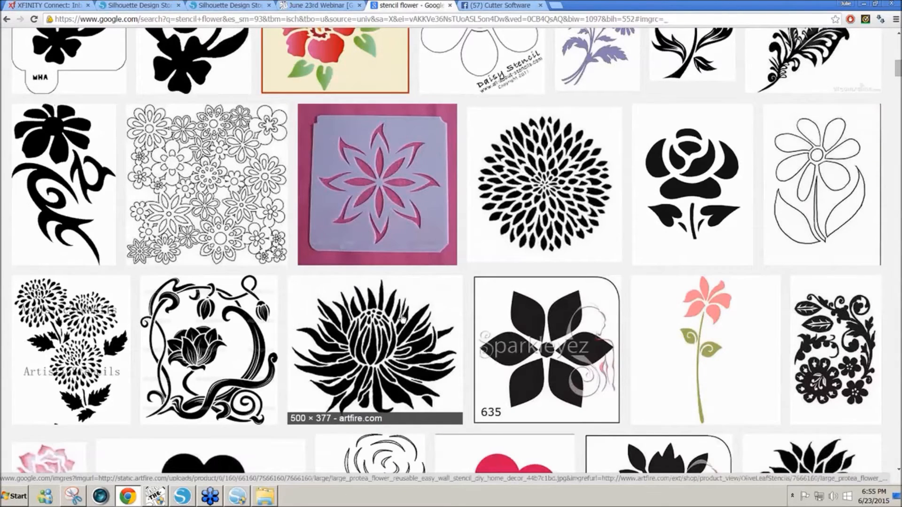
scroll(402, 318, down, 1)
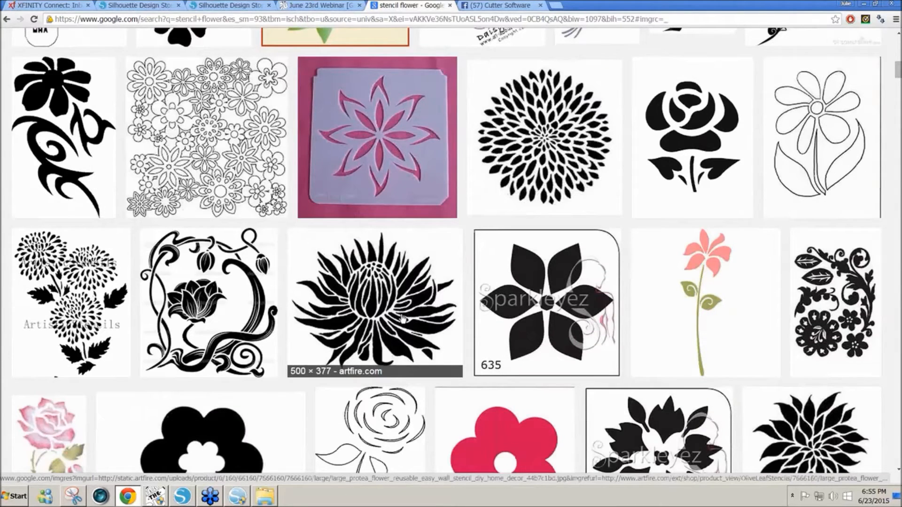
scroll(402, 318, down, 2)
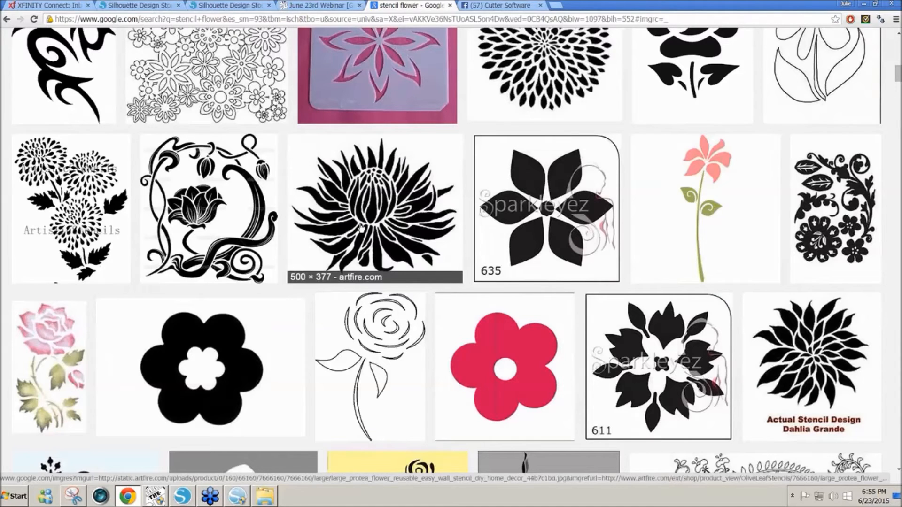
scroll(360, 228, down, 1)
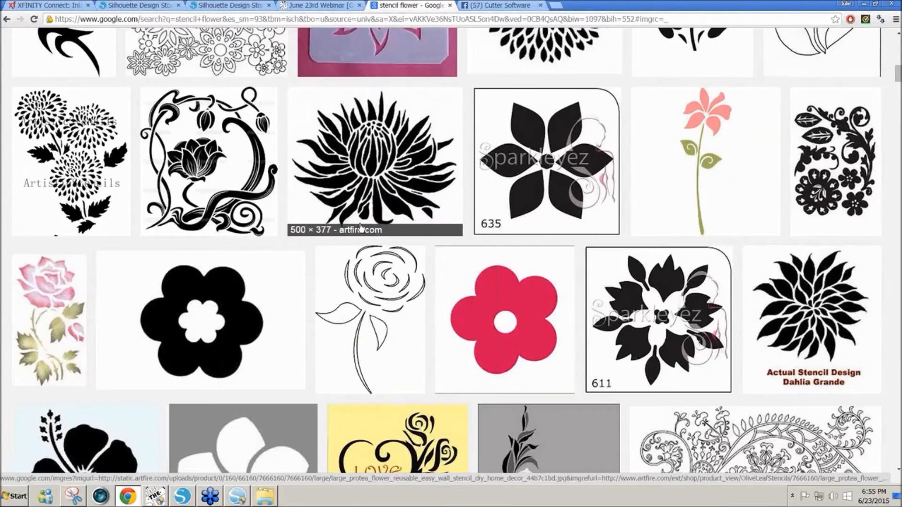
scroll(361, 227, down, 3)
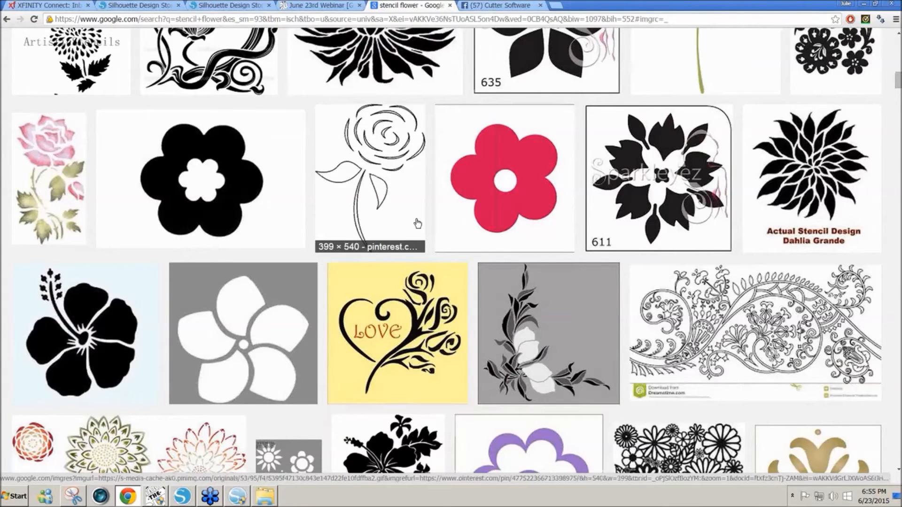
scroll(417, 223, down, 1)
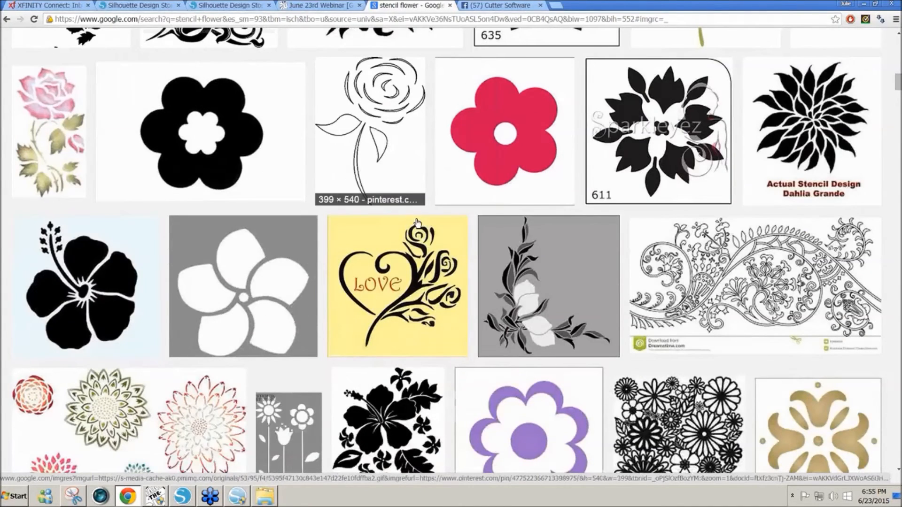
scroll(417, 223, down, 1)
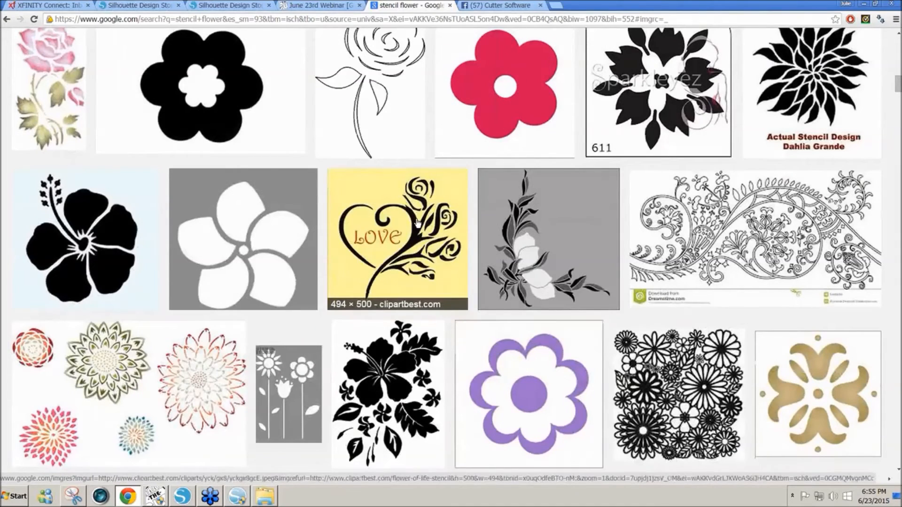
scroll(417, 223, down, 1)
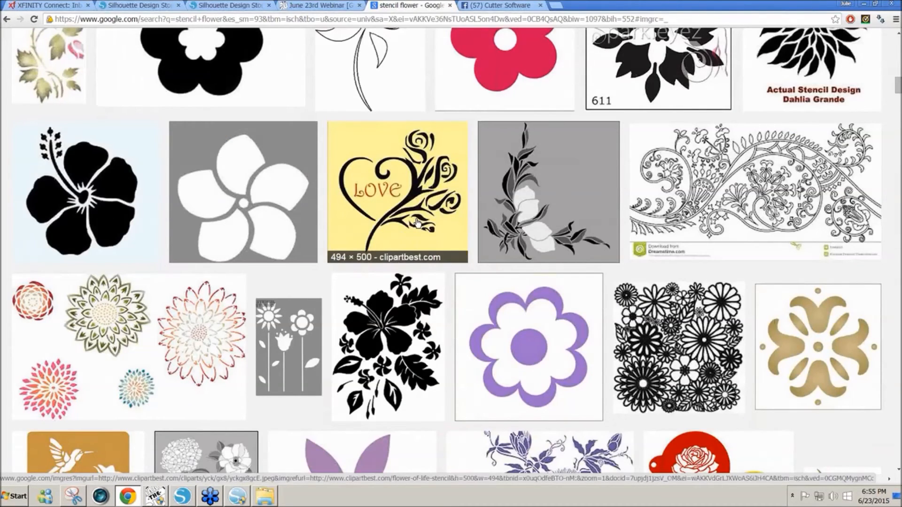
scroll(417, 223, down, 3)
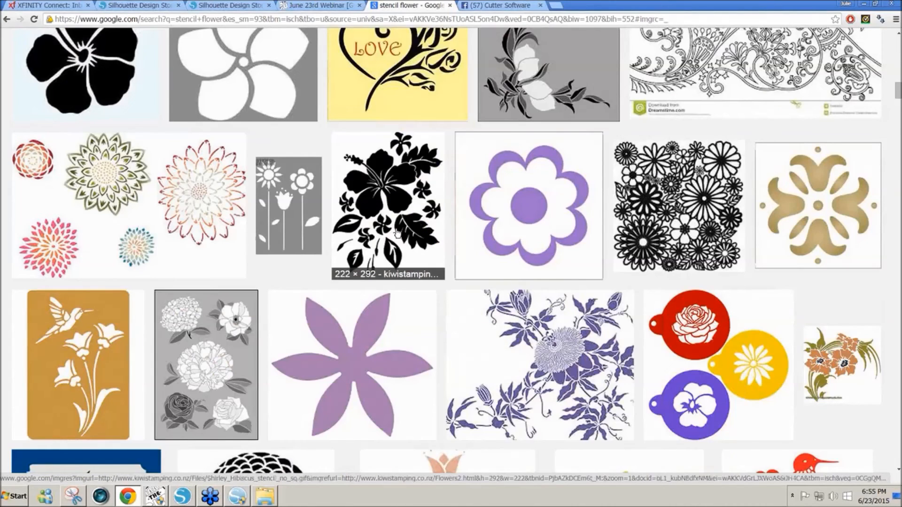
scroll(397, 232, down, 4)
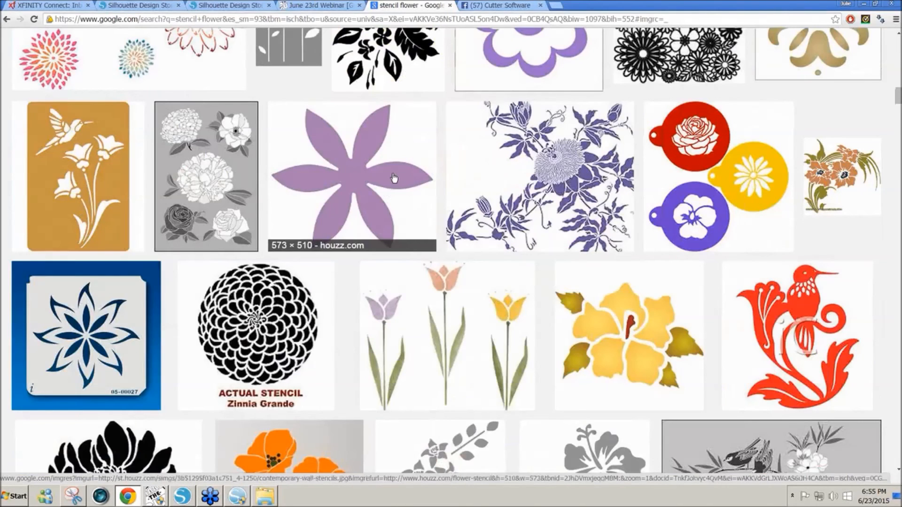